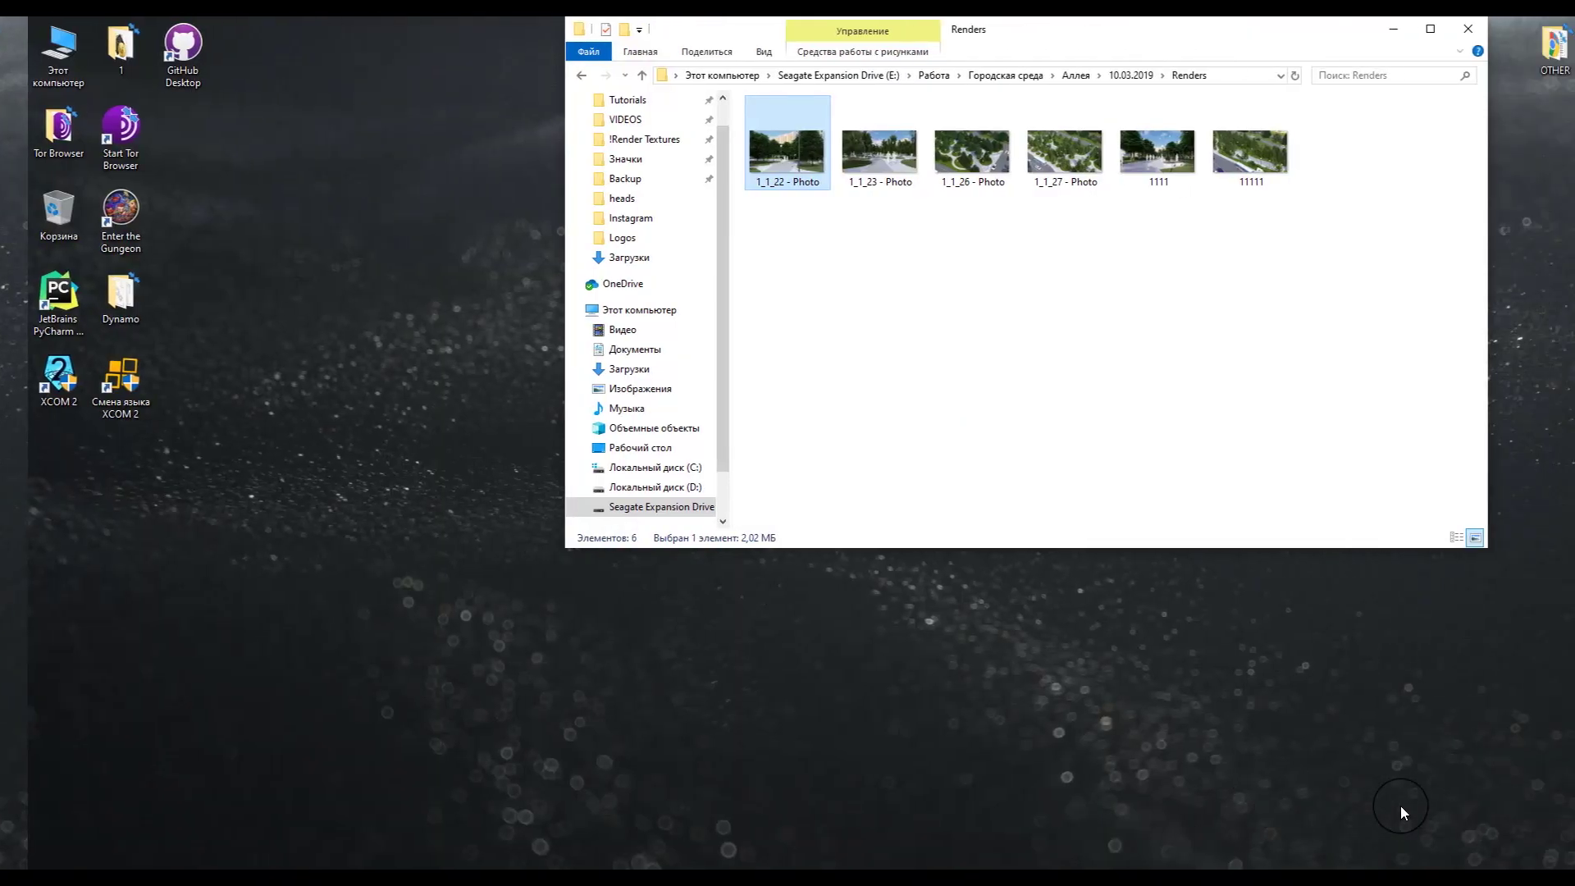
Step: Open the render 1_1_22 - Photo and view the renders that follow it in the Renders folder
{"action": "double_click", "coordinate": [759, 152]}
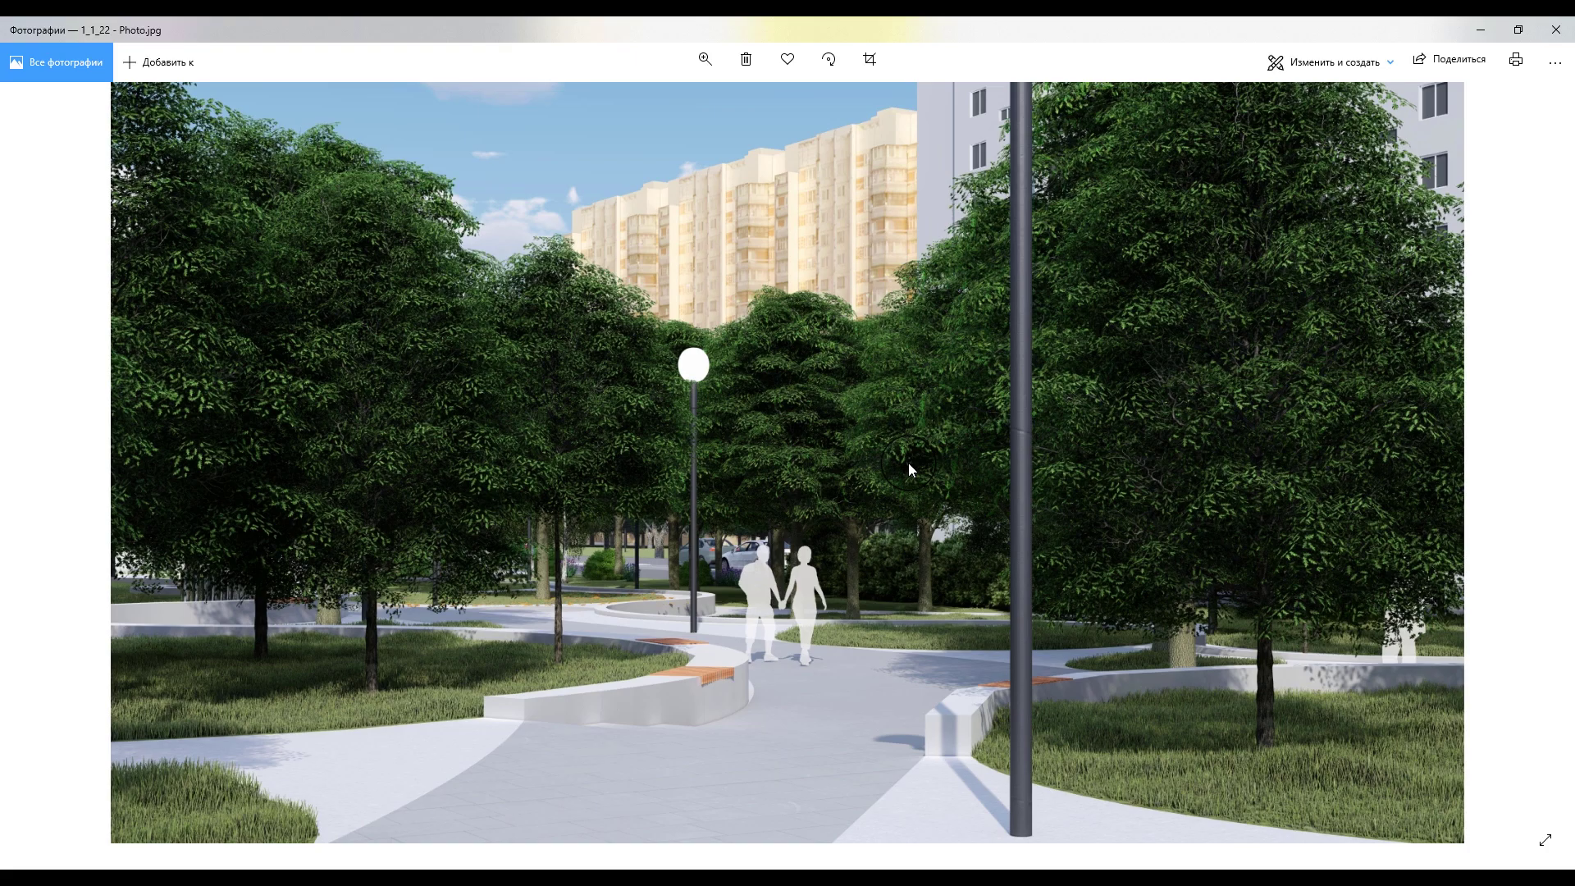
{"action": "key", "text": "Right"}
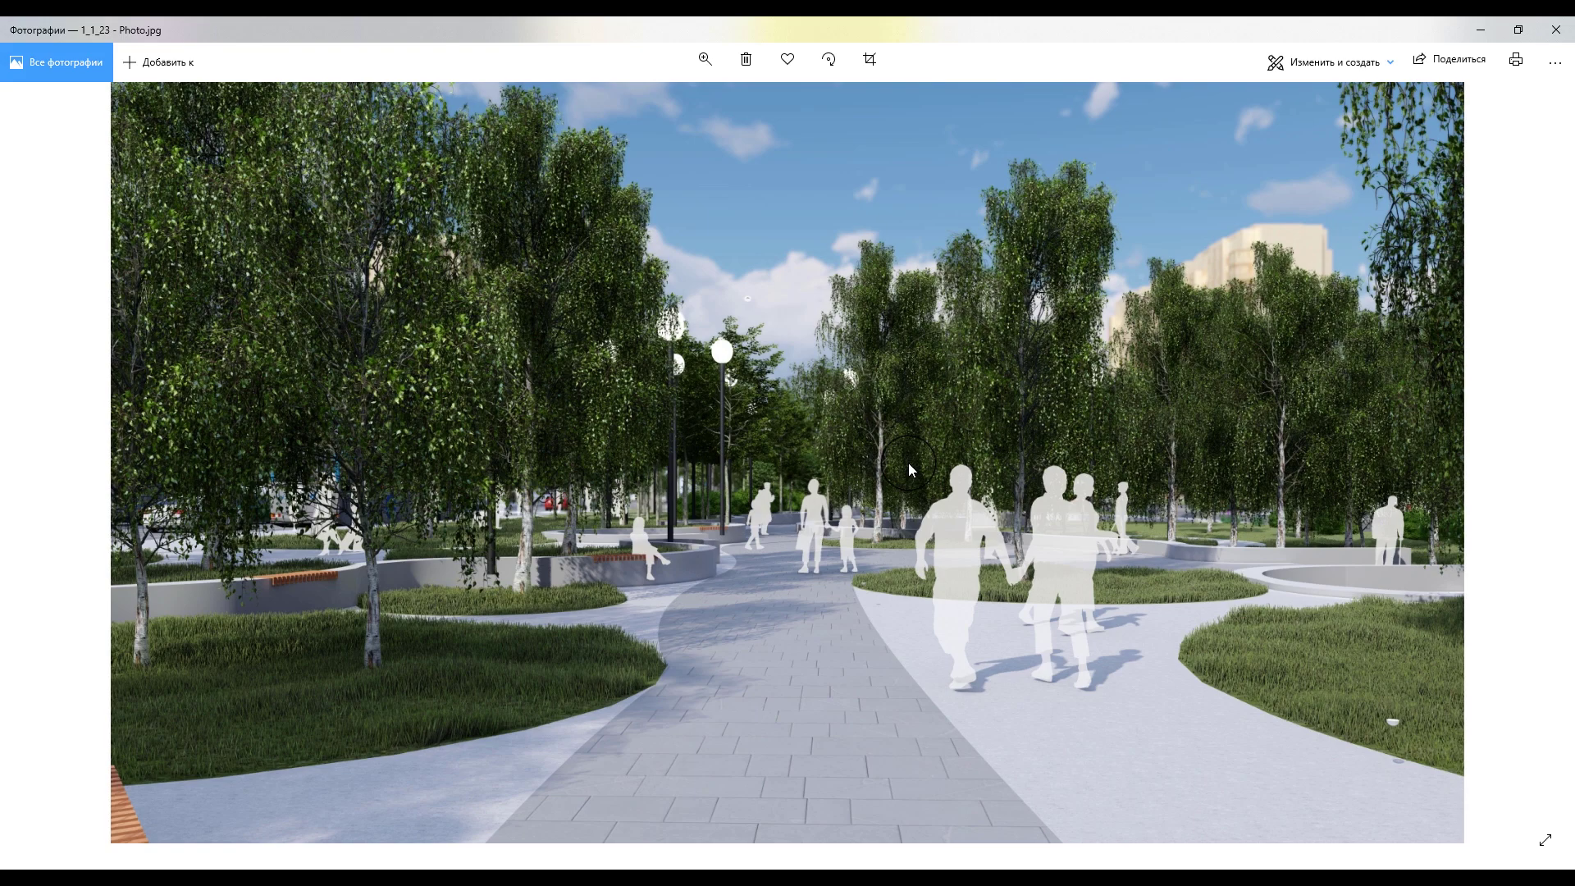
{"action": "key", "text": "Right"}
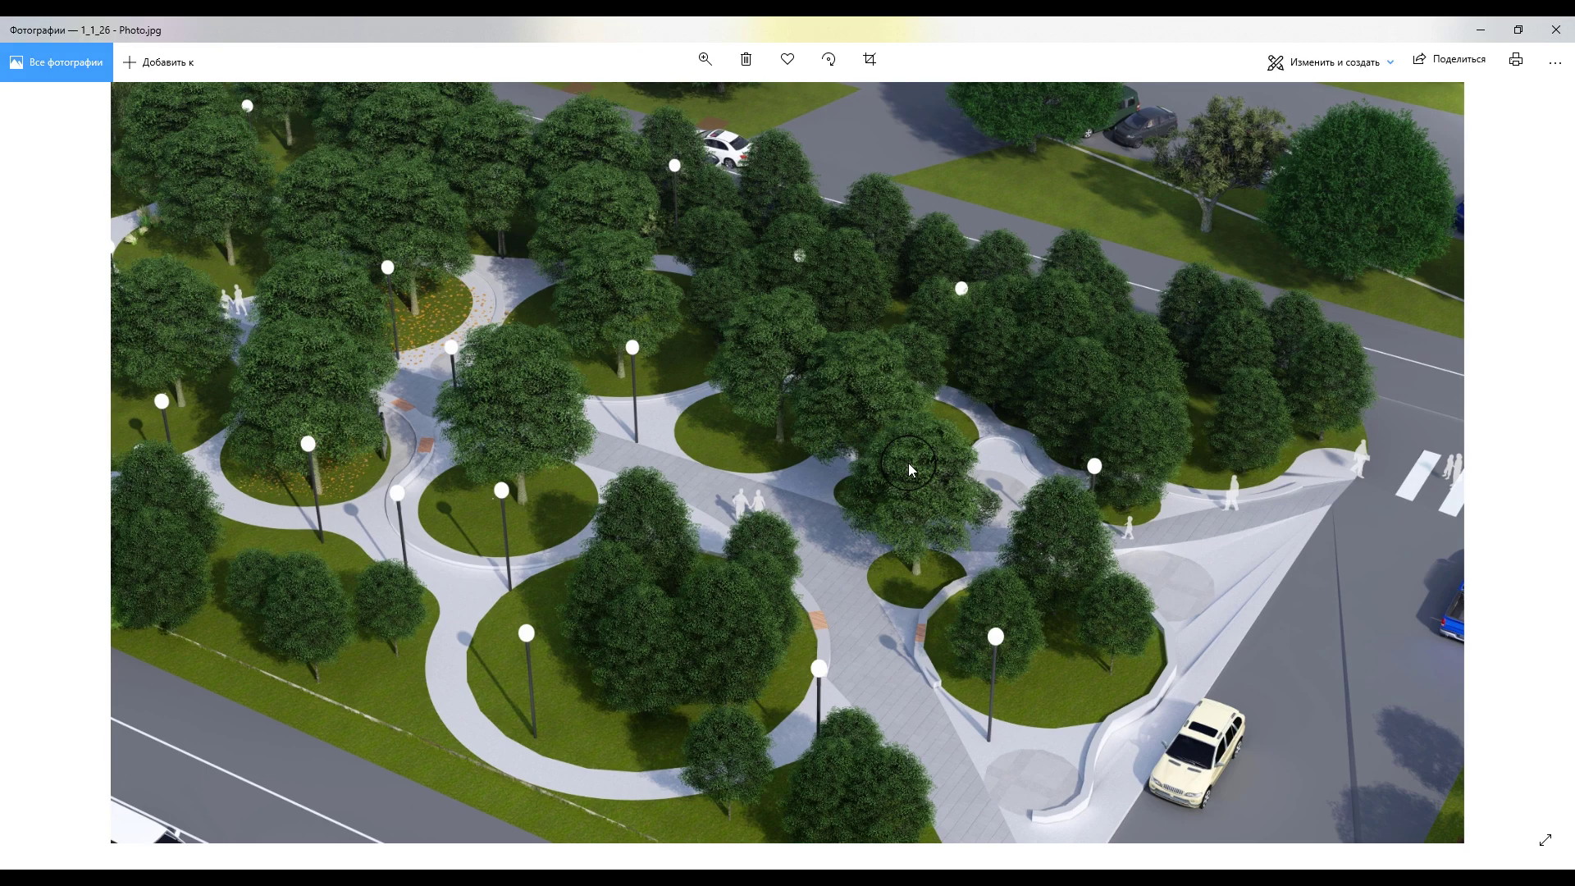
{"action": "key", "text": "Right"}
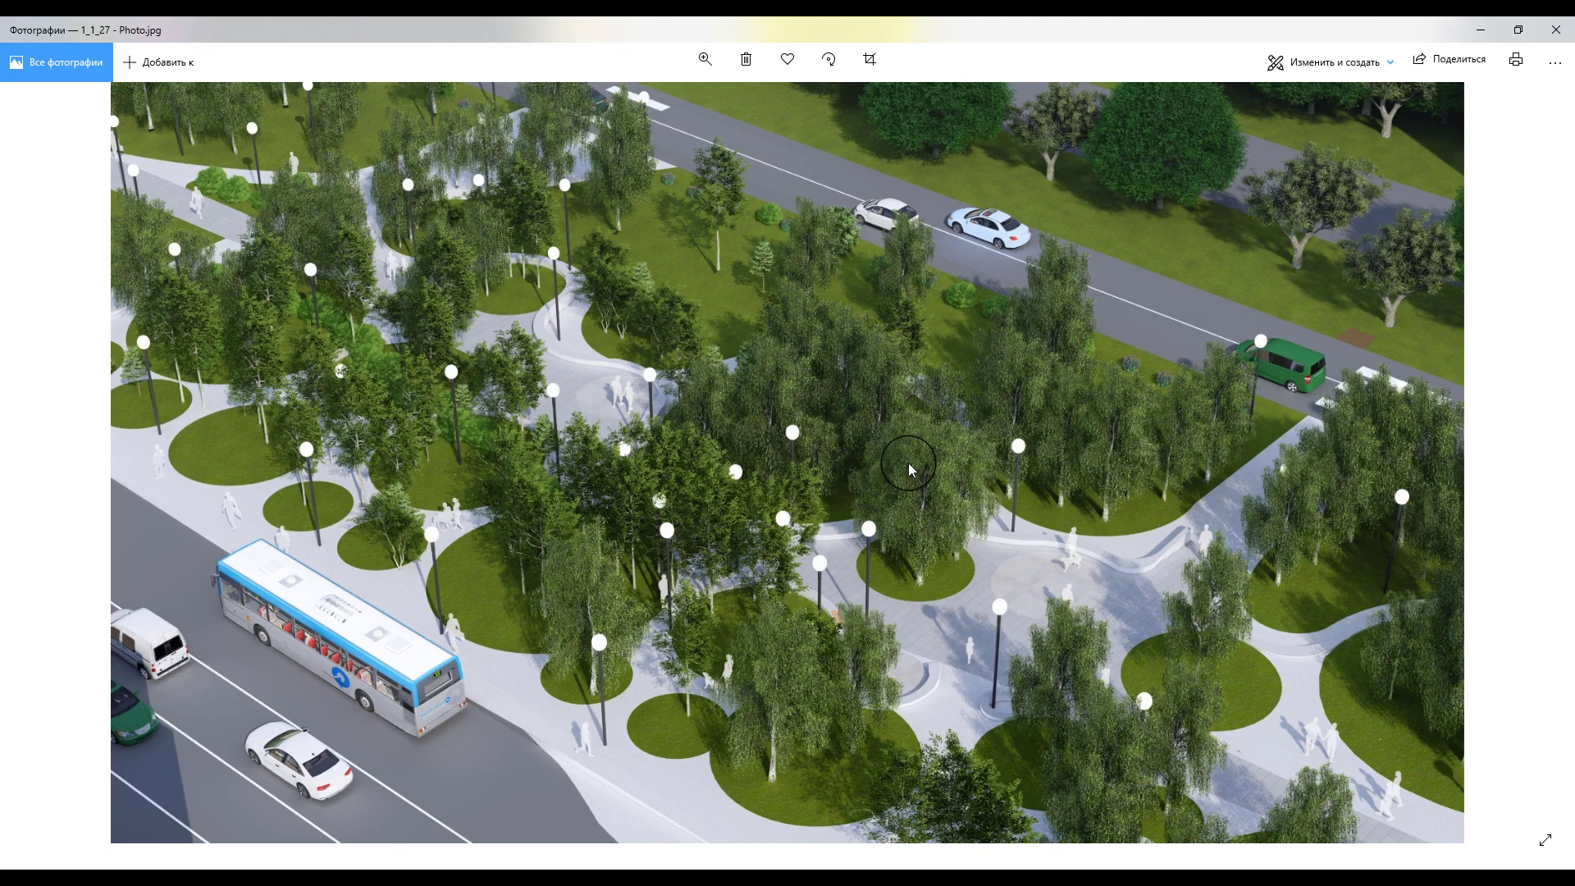
{"action": "key", "text": "Right"}
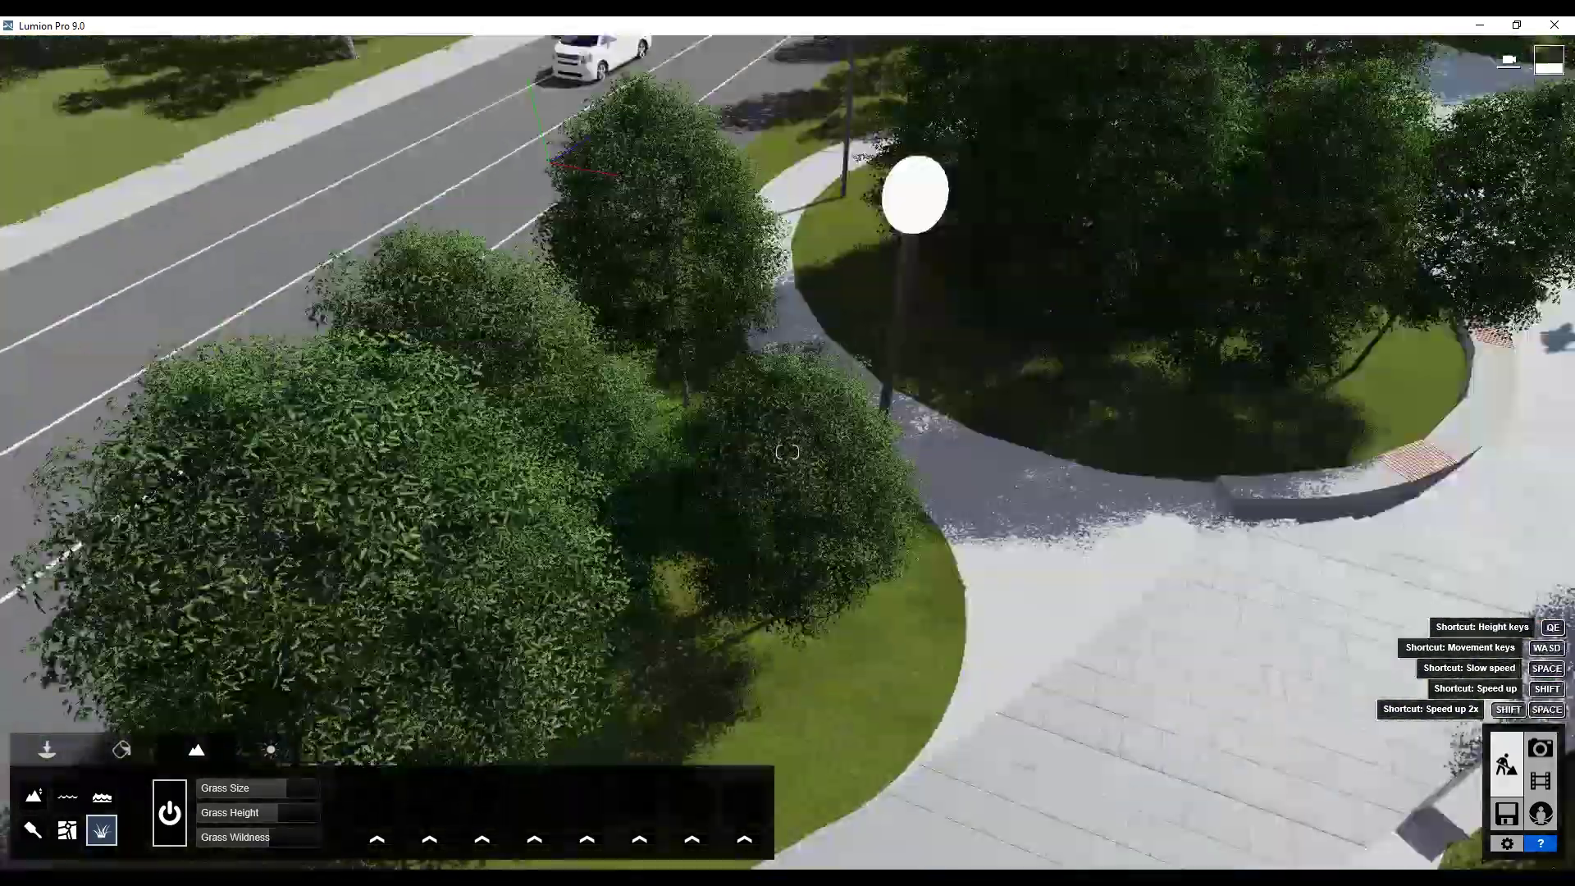
Step: Move the Lumion camera through the alley scene down to the main path and enter Photo mode
{"action": "key", "text": "w"}
{"action": "mouse_move", "coordinate": [797, 591]}
{"action": "right_mouse_down"}
{"action": "mouse_move", "coordinate": [819, 576]}
{"action": "mouse_move", "coordinate": [797, 591]}
{"action": "right_mouse_up"}
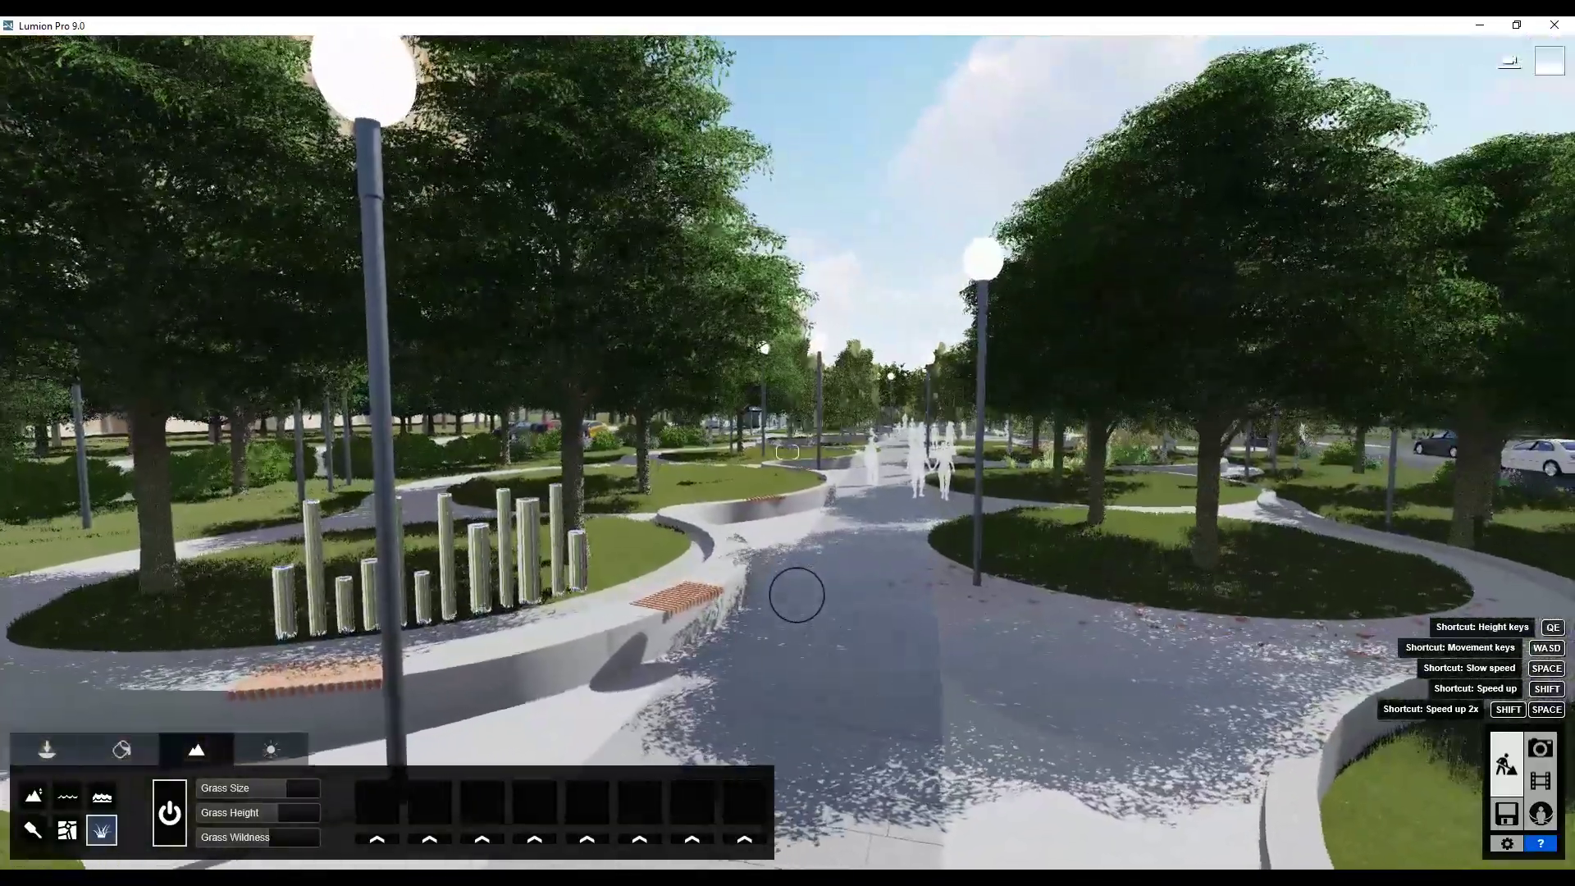
{"action": "left_click", "coordinate": [1541, 748]}
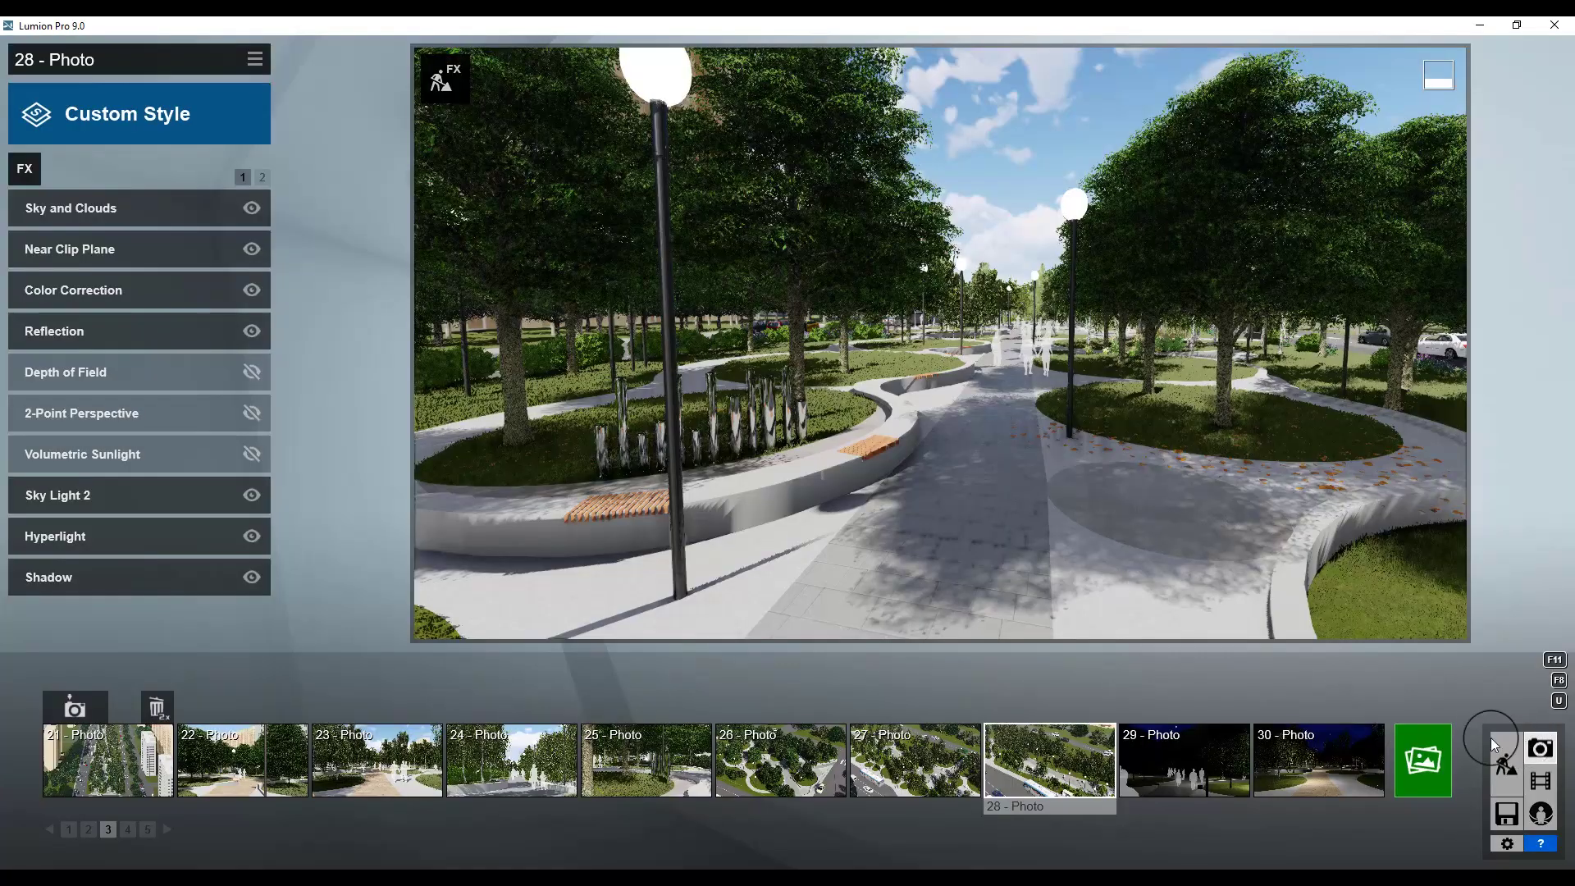
Step: View the saved photo shots of the third photo set, from 21 - Photo to 28 - Photo
{"action": "left_click", "coordinate": [135, 781]}
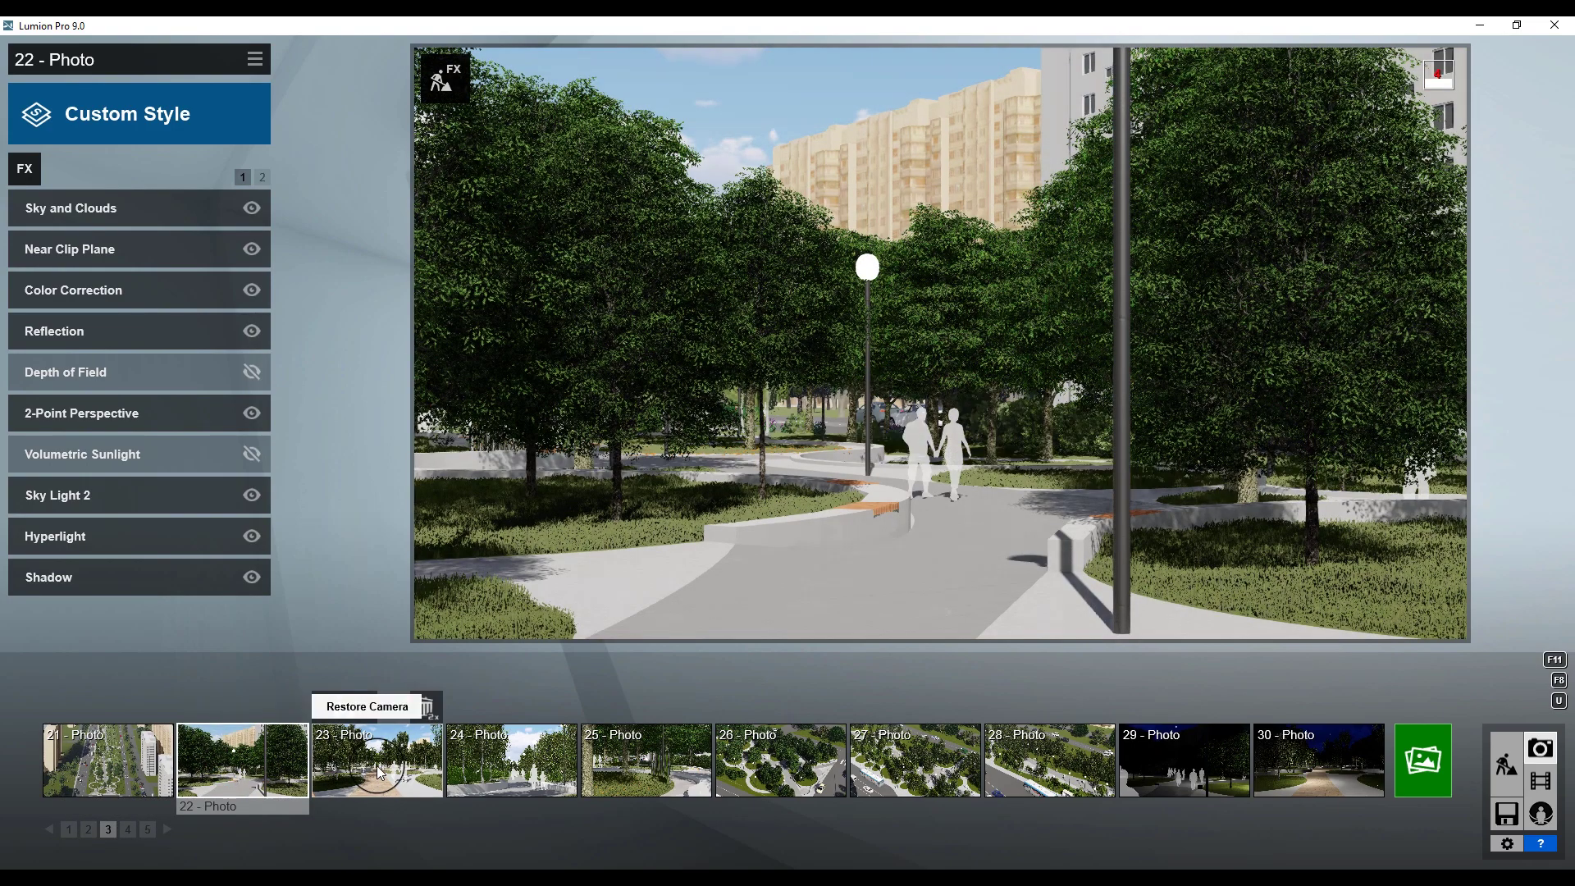
{"action": "left_click", "coordinate": [375, 771]}
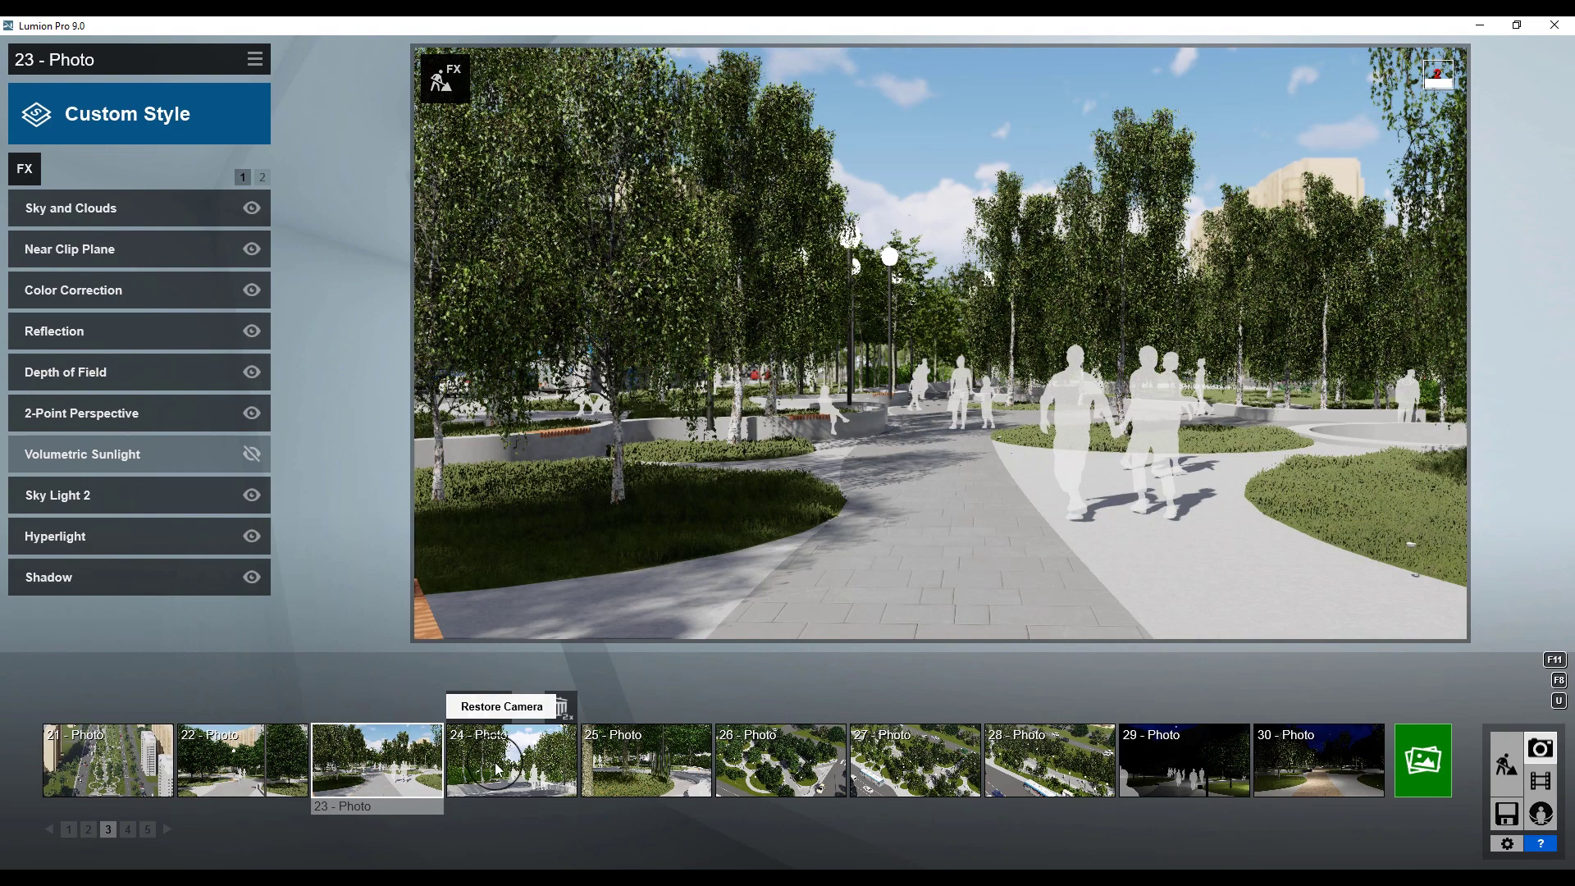
{"action": "left_click", "coordinate": [496, 757]}
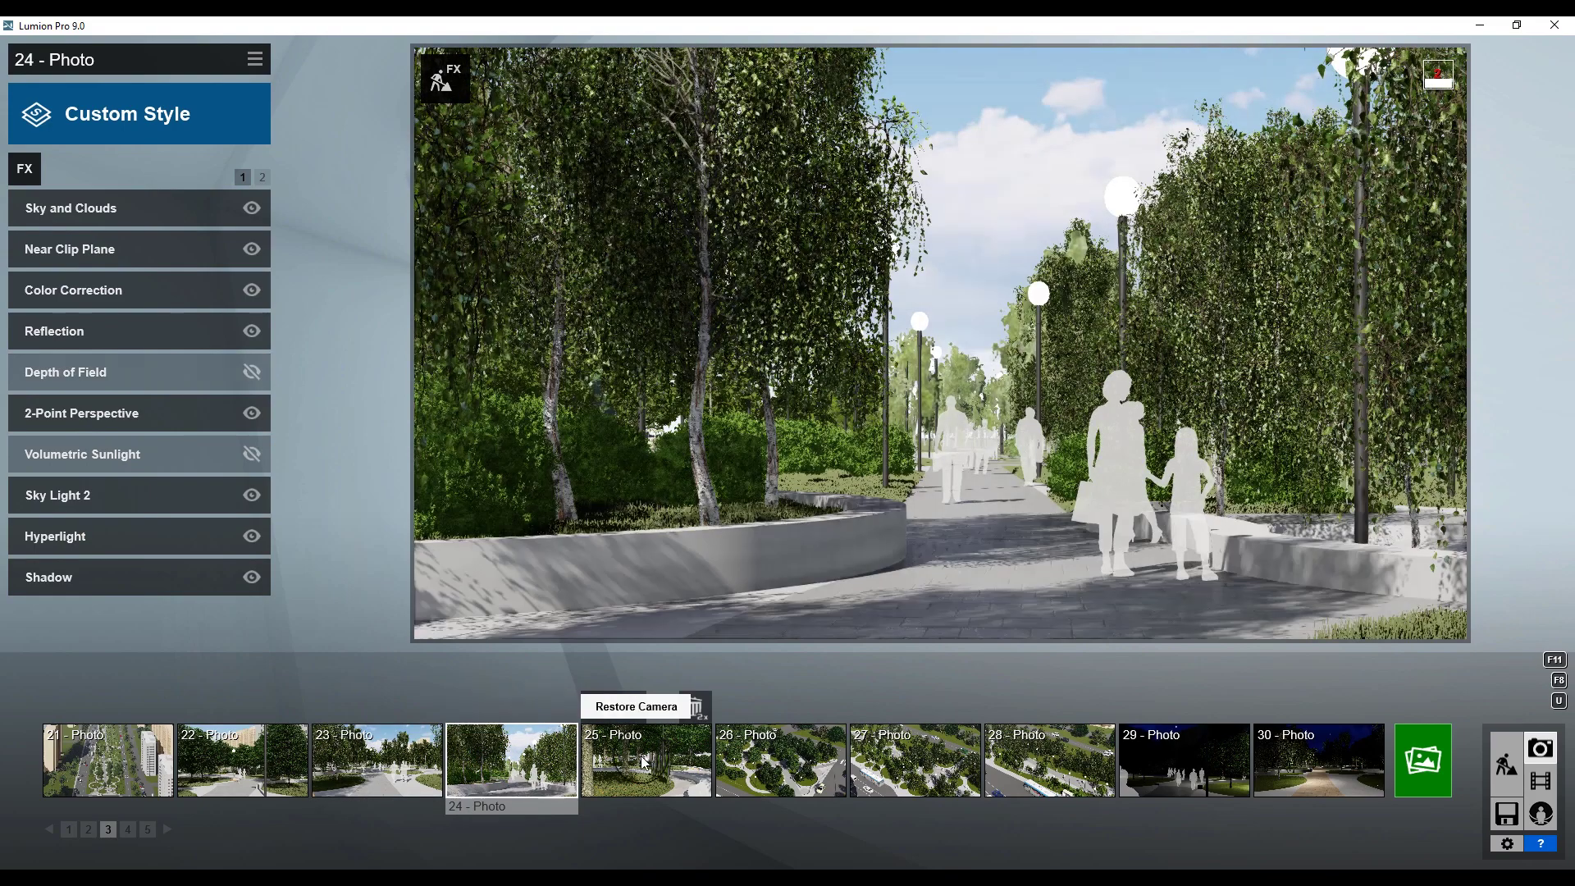
{"action": "left_click", "coordinate": [645, 763]}
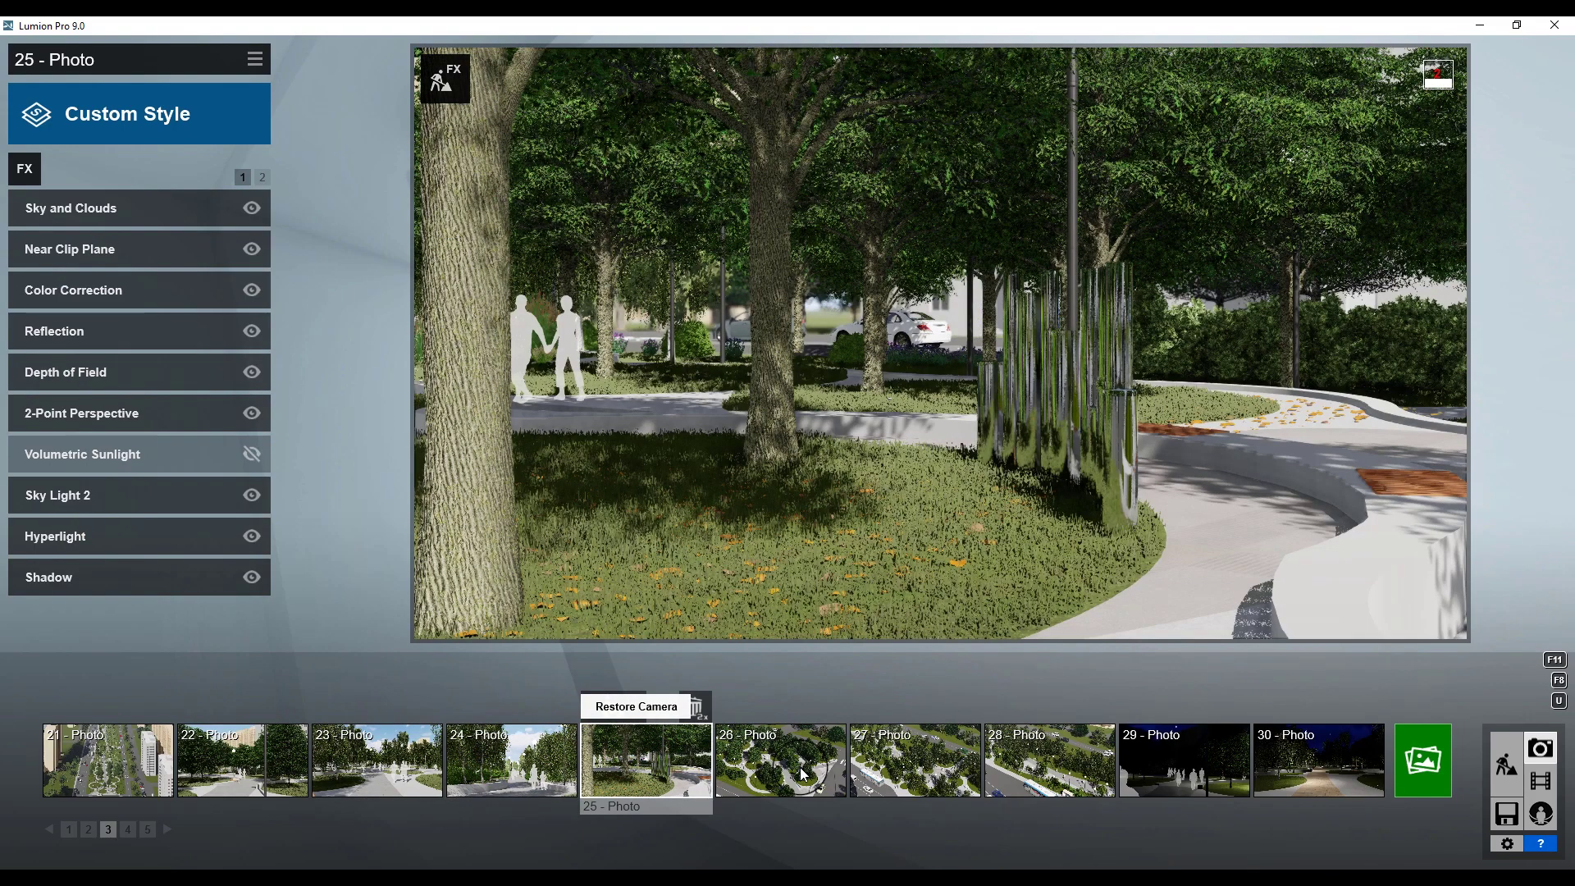
{"action": "left_click", "coordinate": [802, 771]}
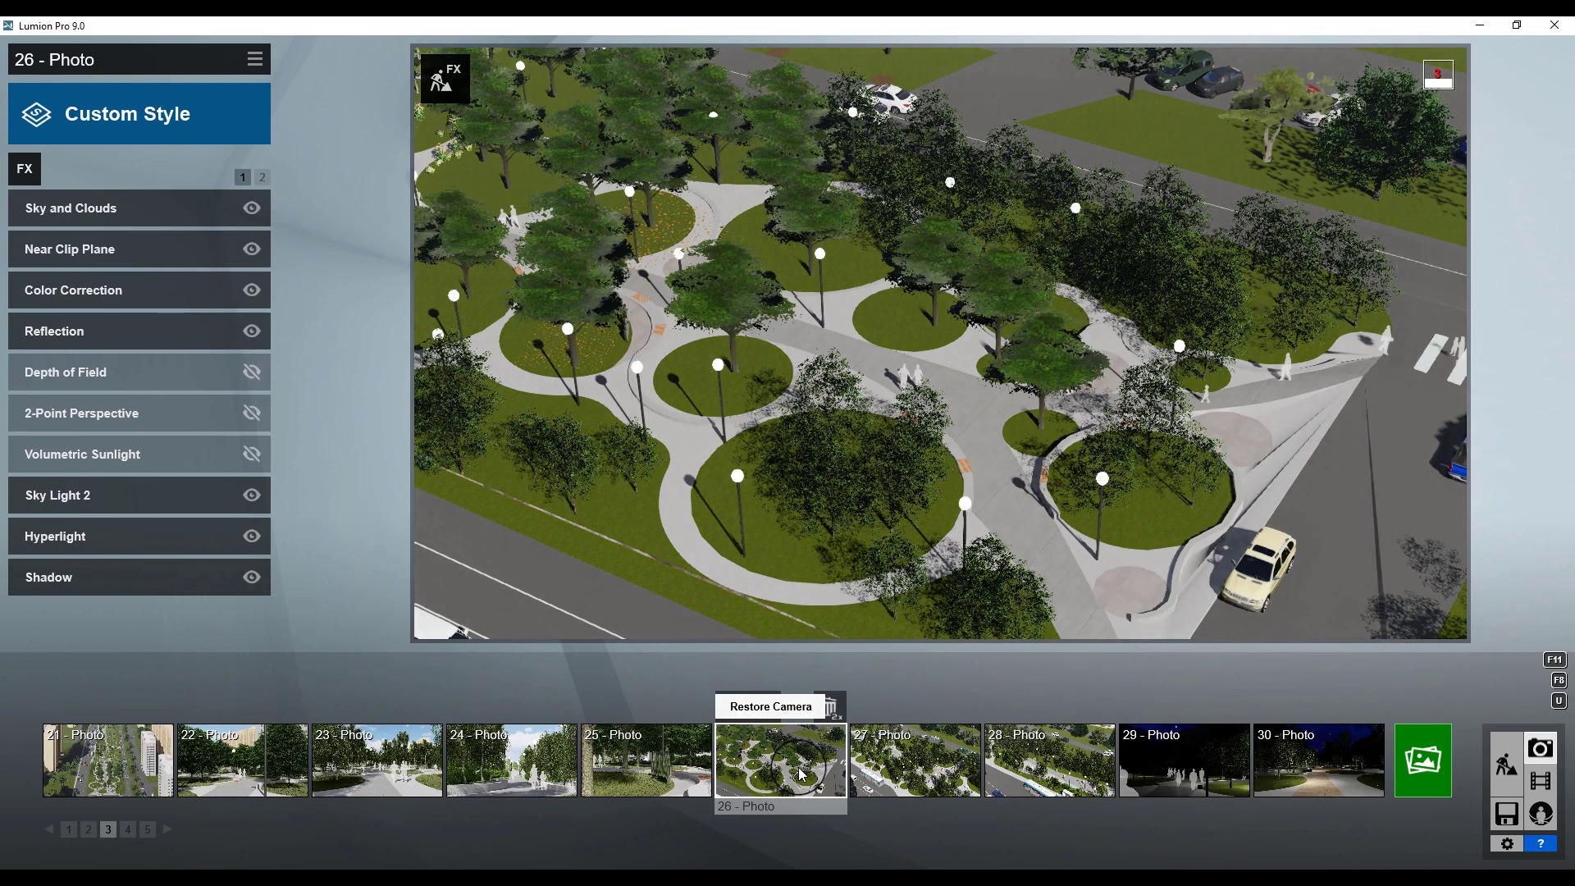
{"action": "left_click", "coordinate": [877, 767]}
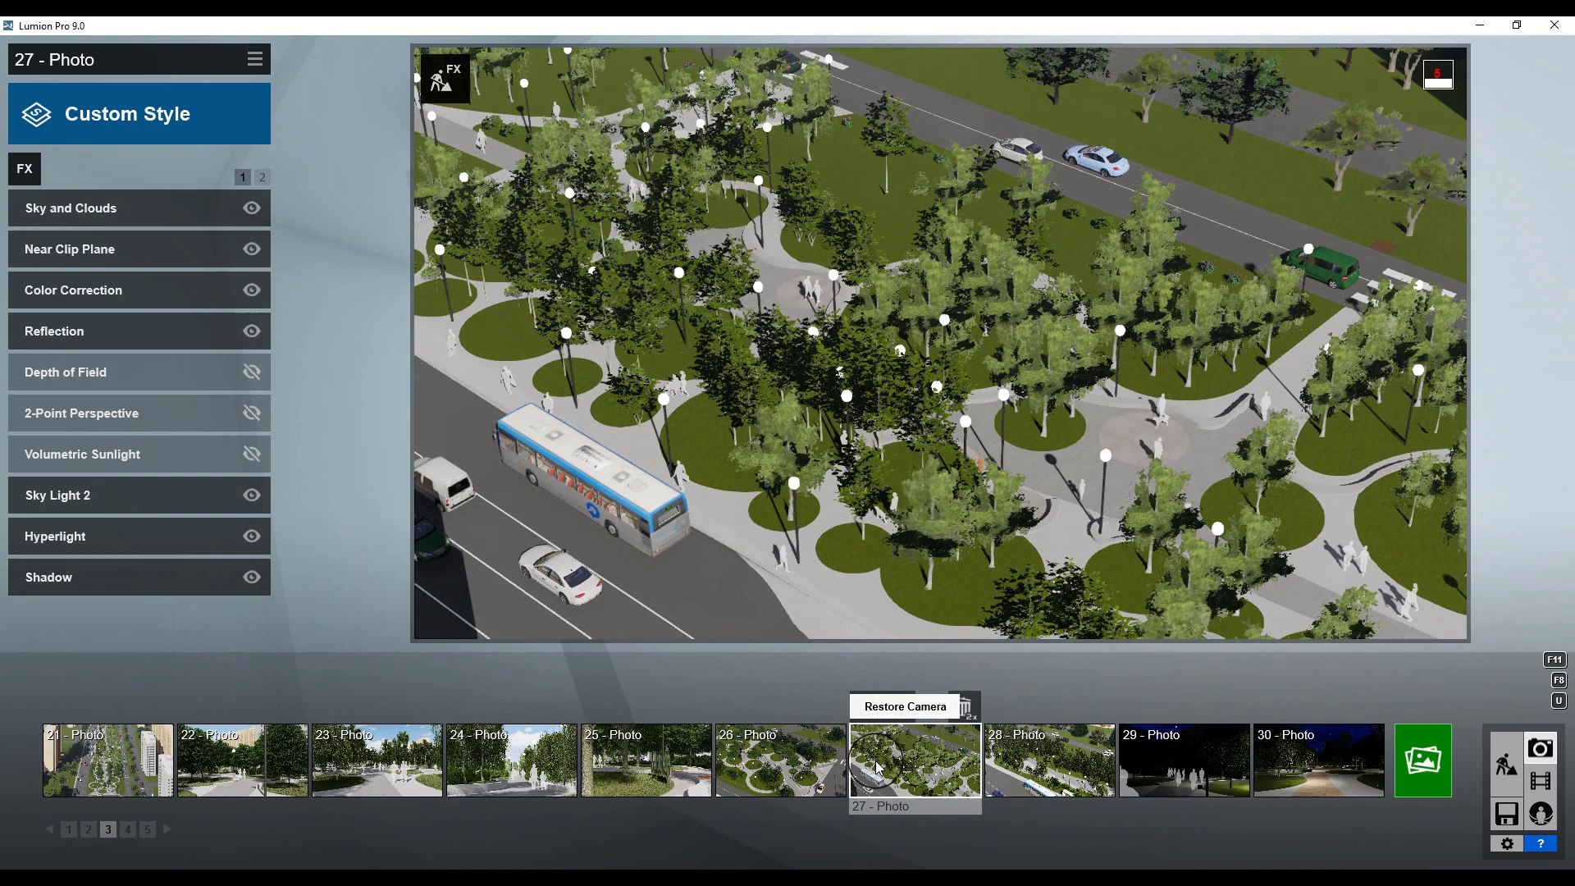
{"action": "left_click", "coordinate": [1058, 781]}
Step: Show photo set 1 and view its shots Photo - 1 and Photo - 2
{"action": "left_click", "coordinate": [72, 830]}
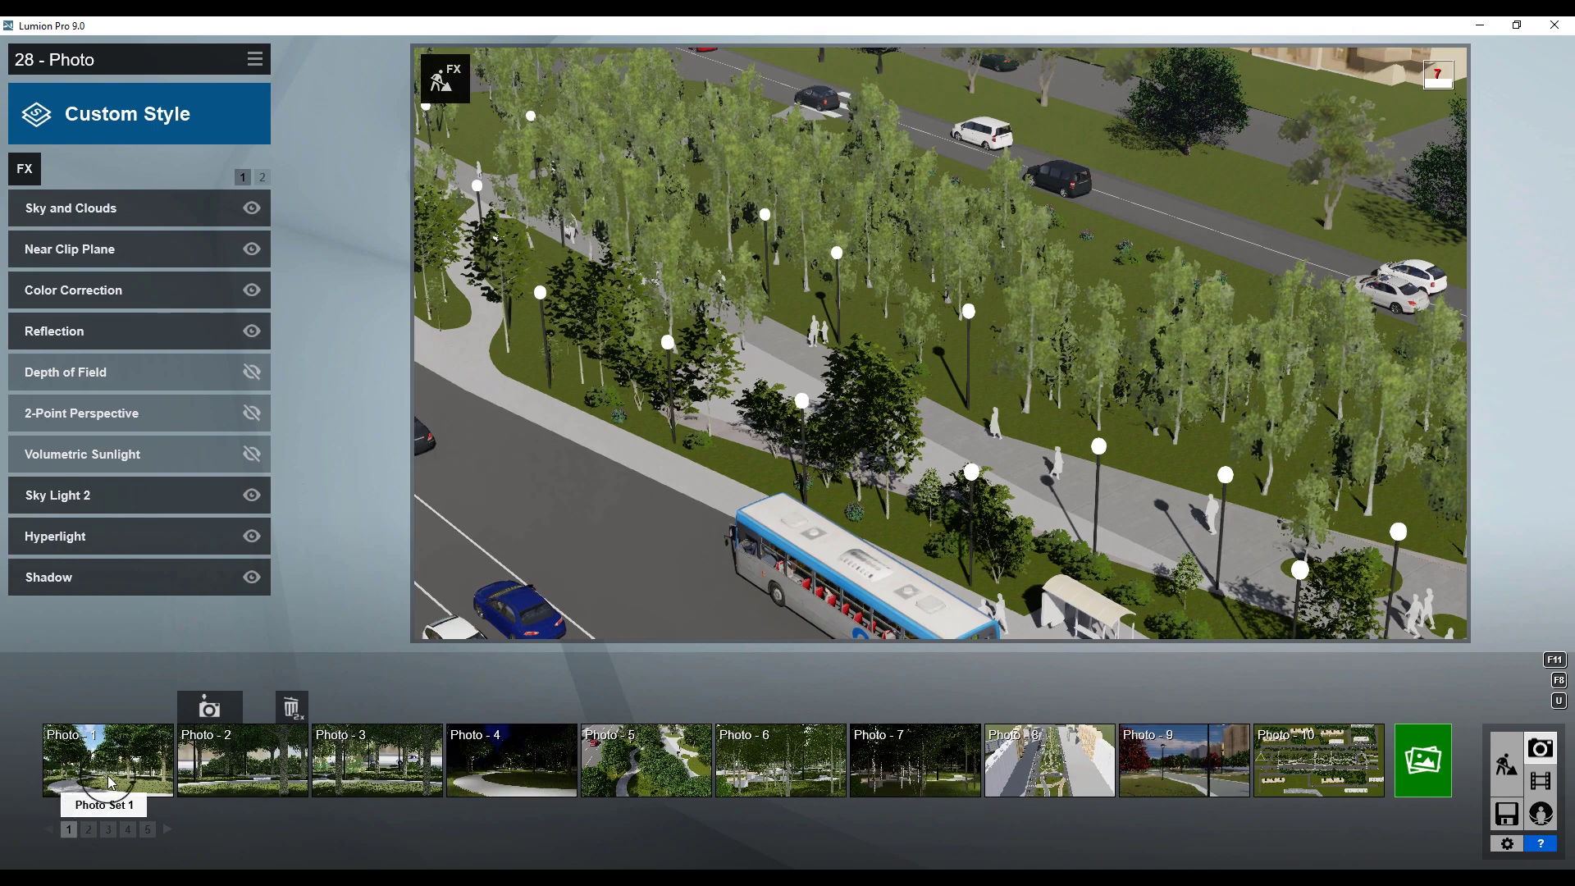
{"action": "left_click", "coordinate": [115, 771]}
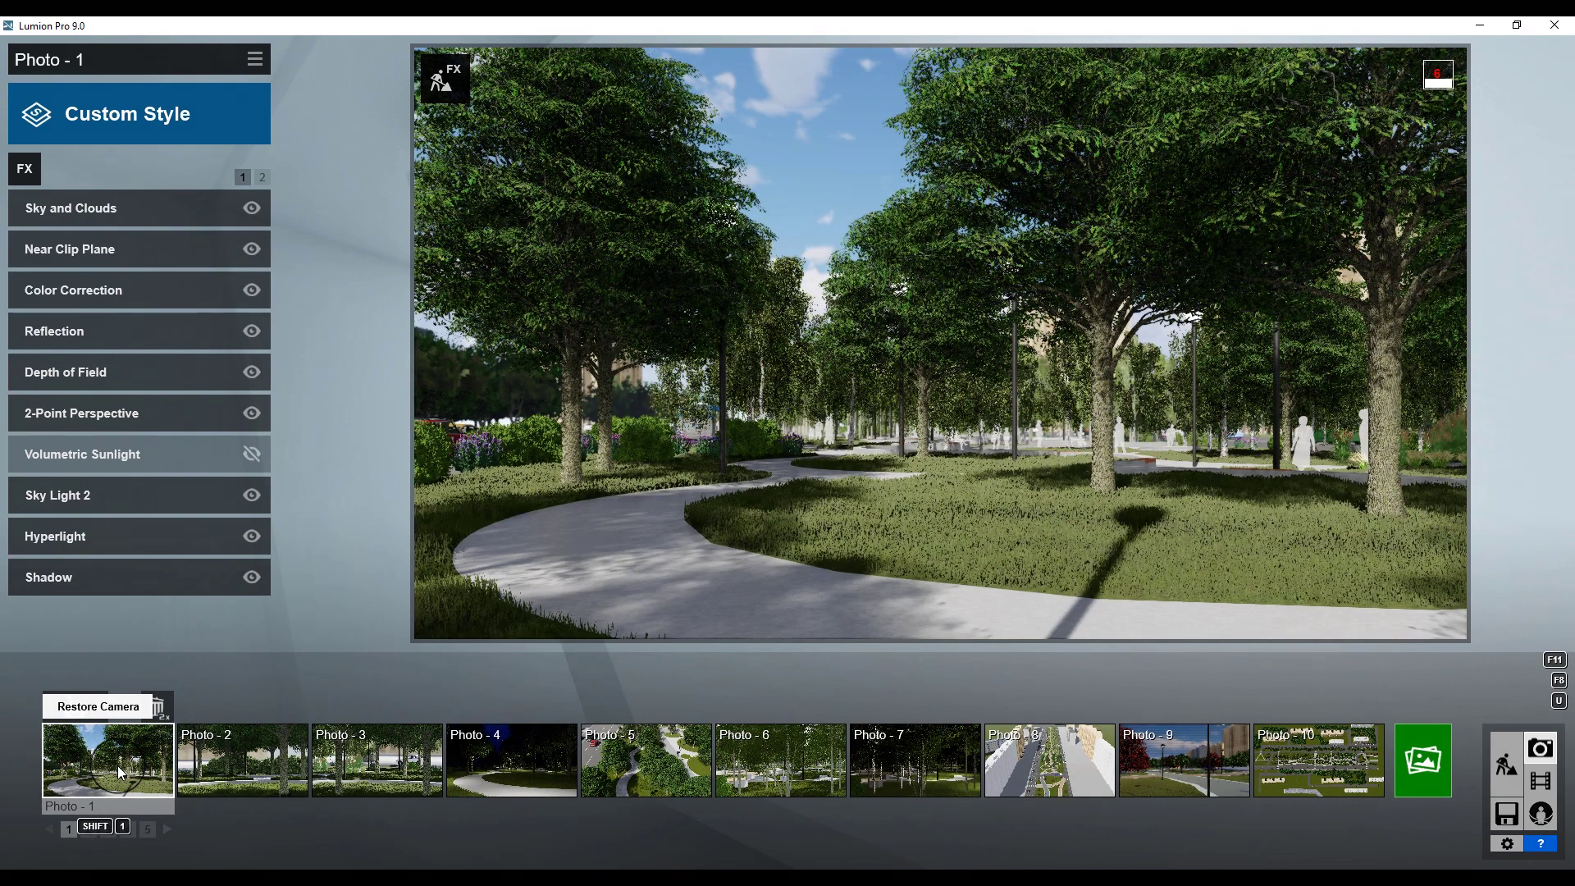
{"action": "left_click", "coordinate": [274, 755]}
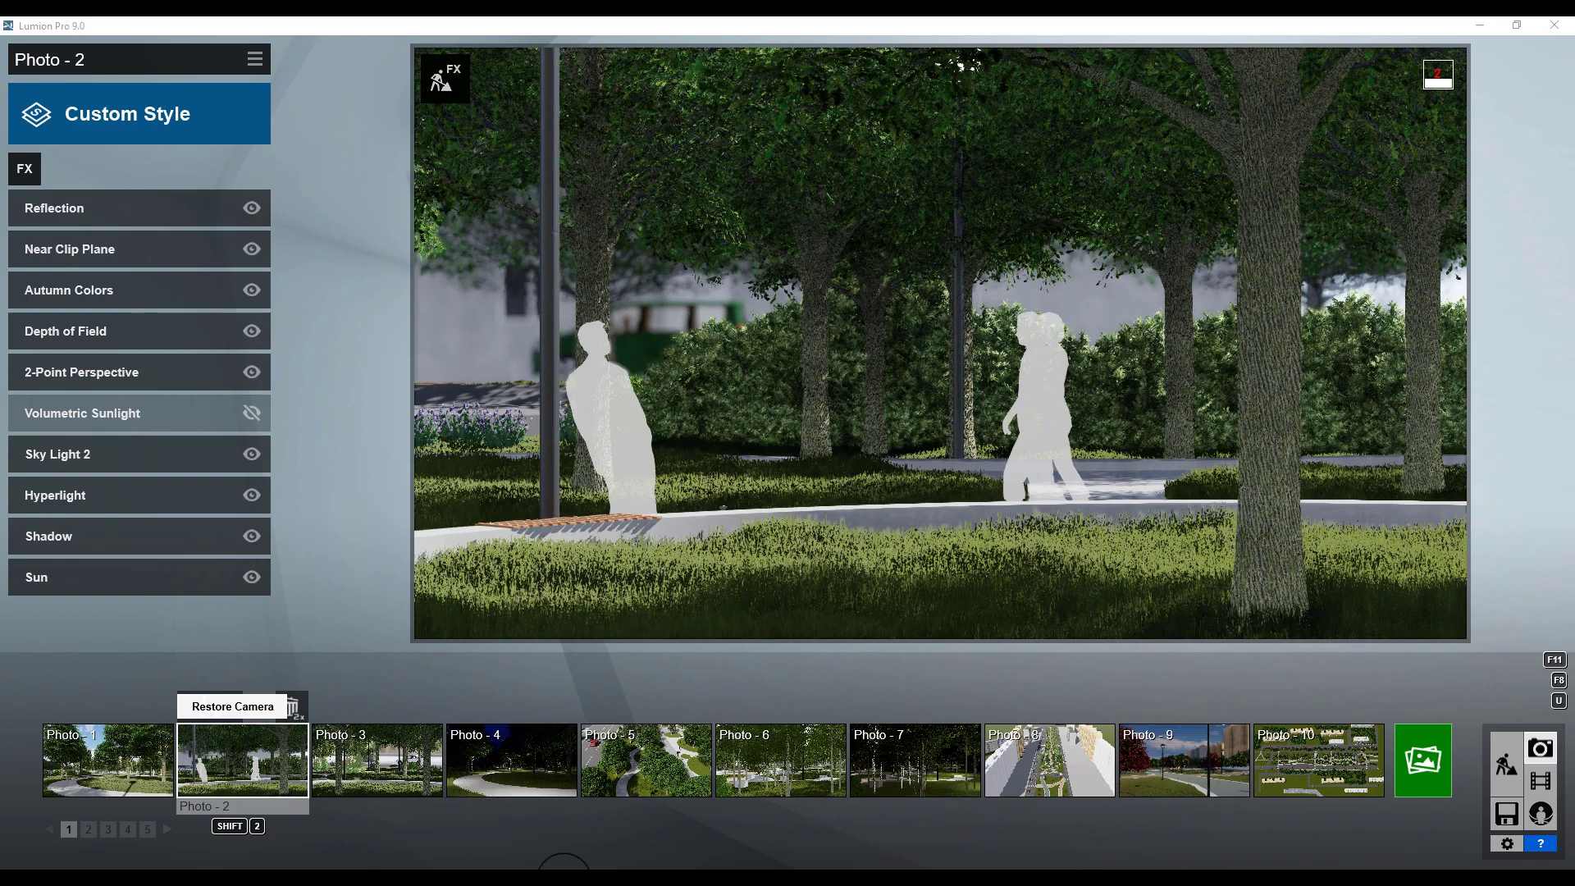
Step: Switch to Revit and examine the alley model's roads, paths and round planting beds in the 3D view
{"action": "left_click", "coordinate": [563, 879]}
{"action": "scroll", "coordinate": [793, 533], "scroll_direction": "down", "scroll_amount": 6}
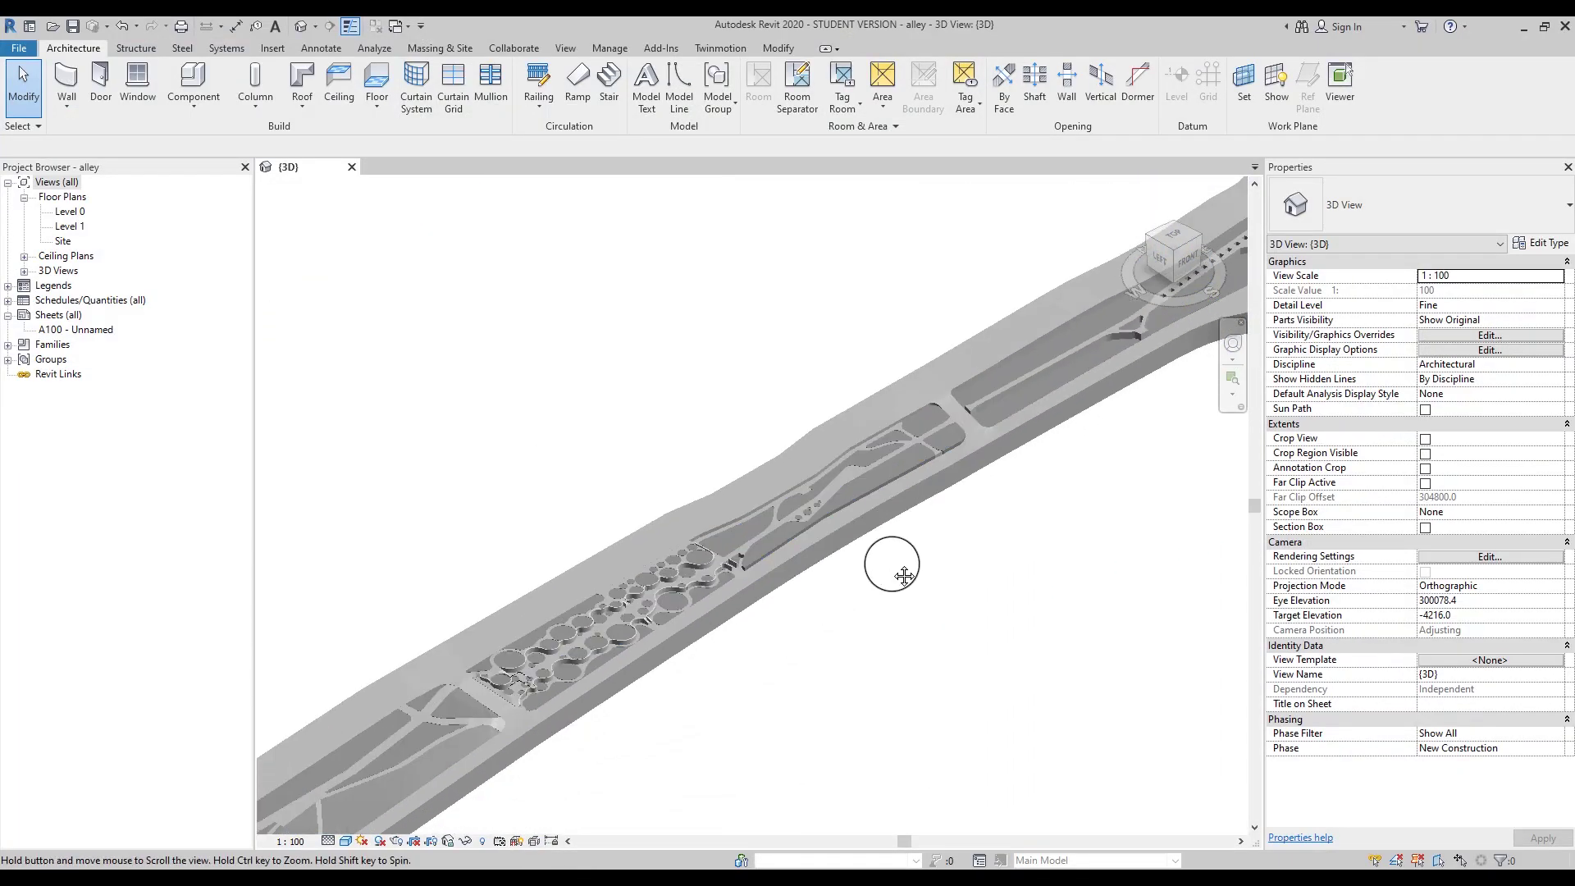
{"action": "middle_click_drag", "start_coordinate": [904, 575], "coordinate": [1083, 415]}
{"action": "middle_click_drag", "start_coordinate": [1066, 512], "coordinate": [726, 735]}
{"action": "scroll", "coordinate": [752, 561], "scroll_direction": "up", "scroll_amount": 2}
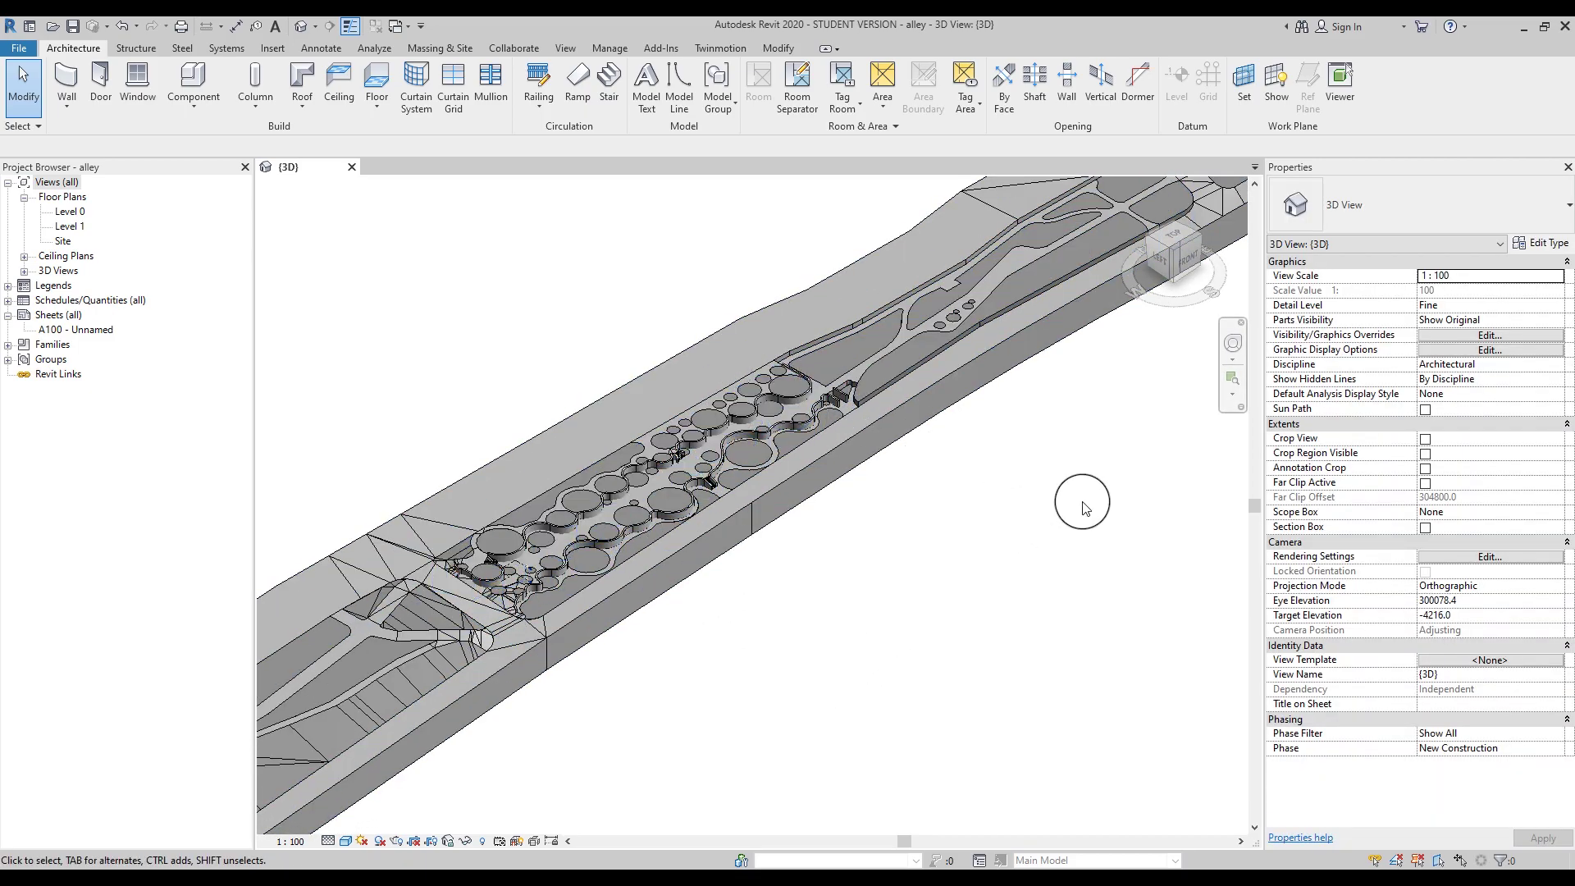
{"action": "scroll", "coordinate": [995, 549], "scroll_direction": "down", "scroll_amount": 3}
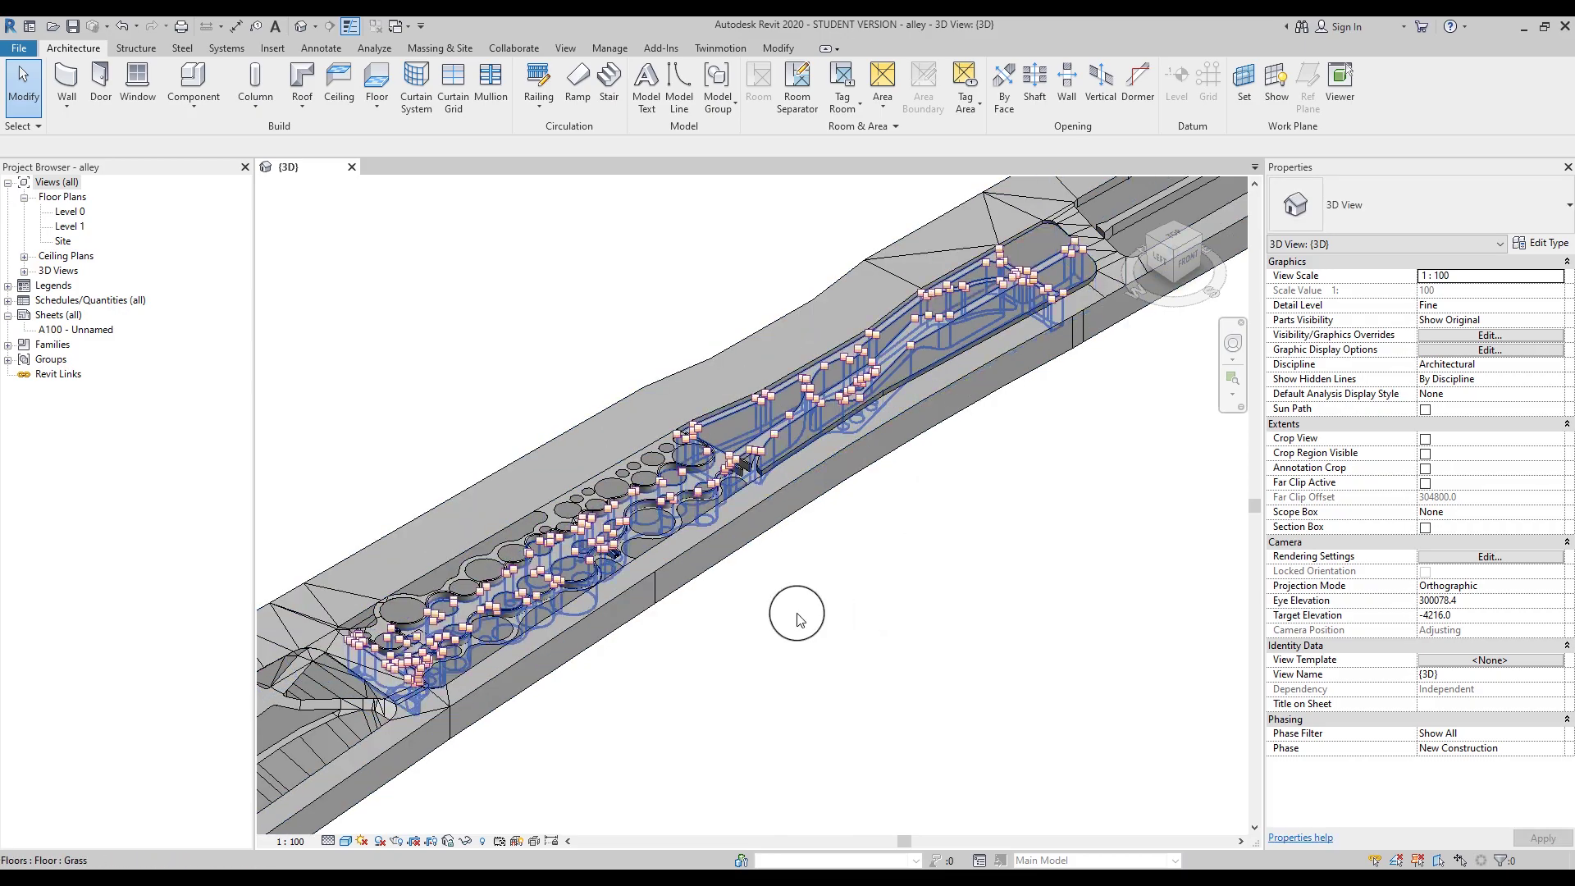
{"action": "middle_click_drag", "start_coordinate": [836, 616], "coordinate": [932, 615]}
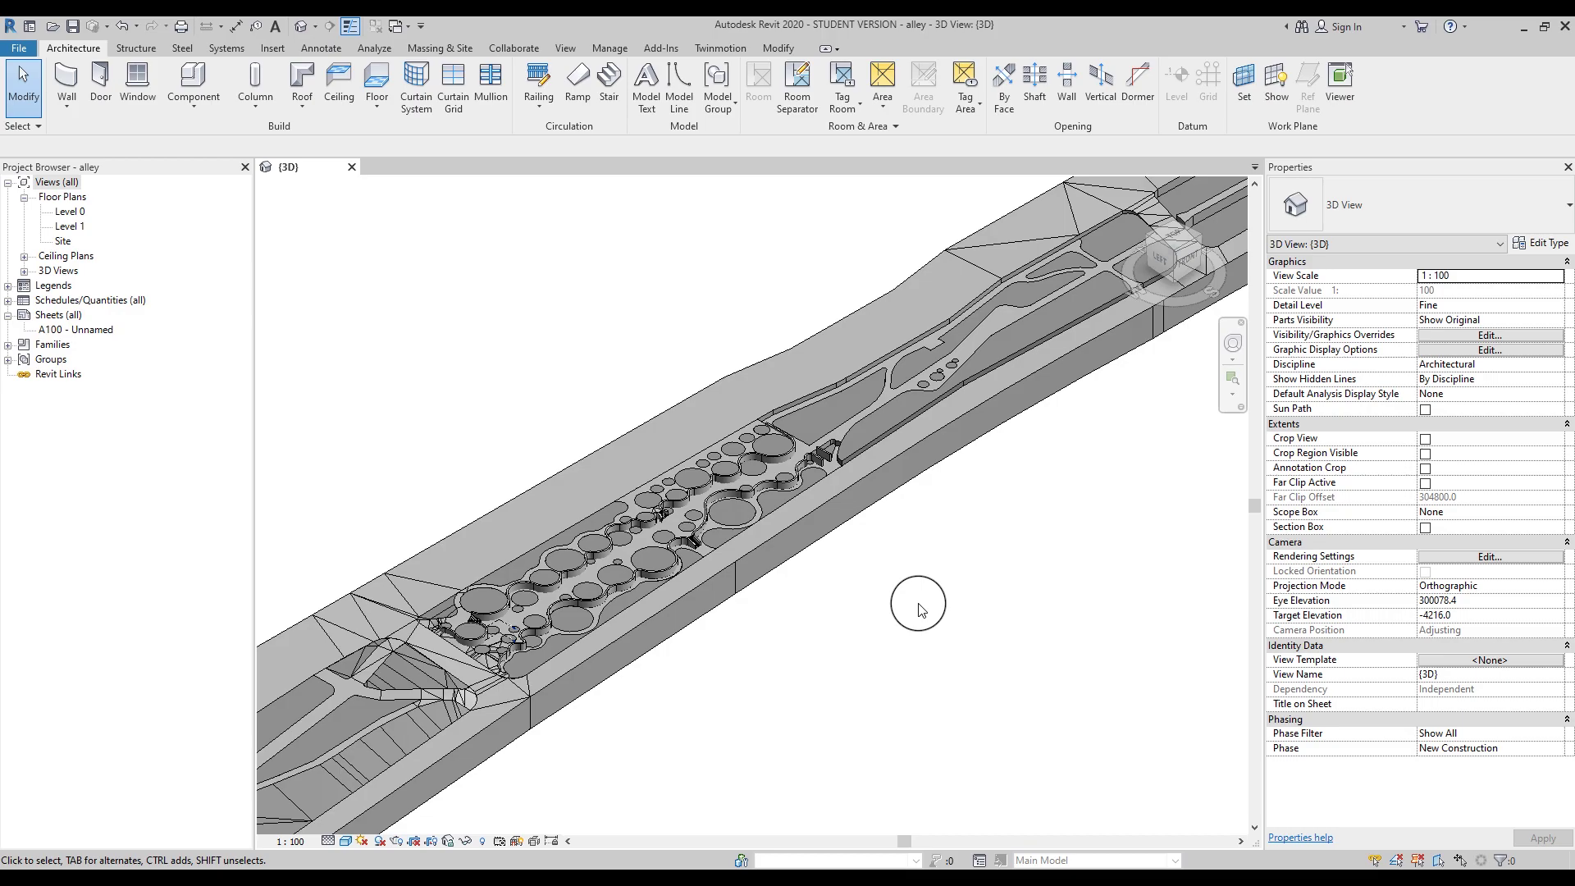
{"action": "scroll", "coordinate": [920, 610], "scroll_direction": "down", "scroll_amount": 3}
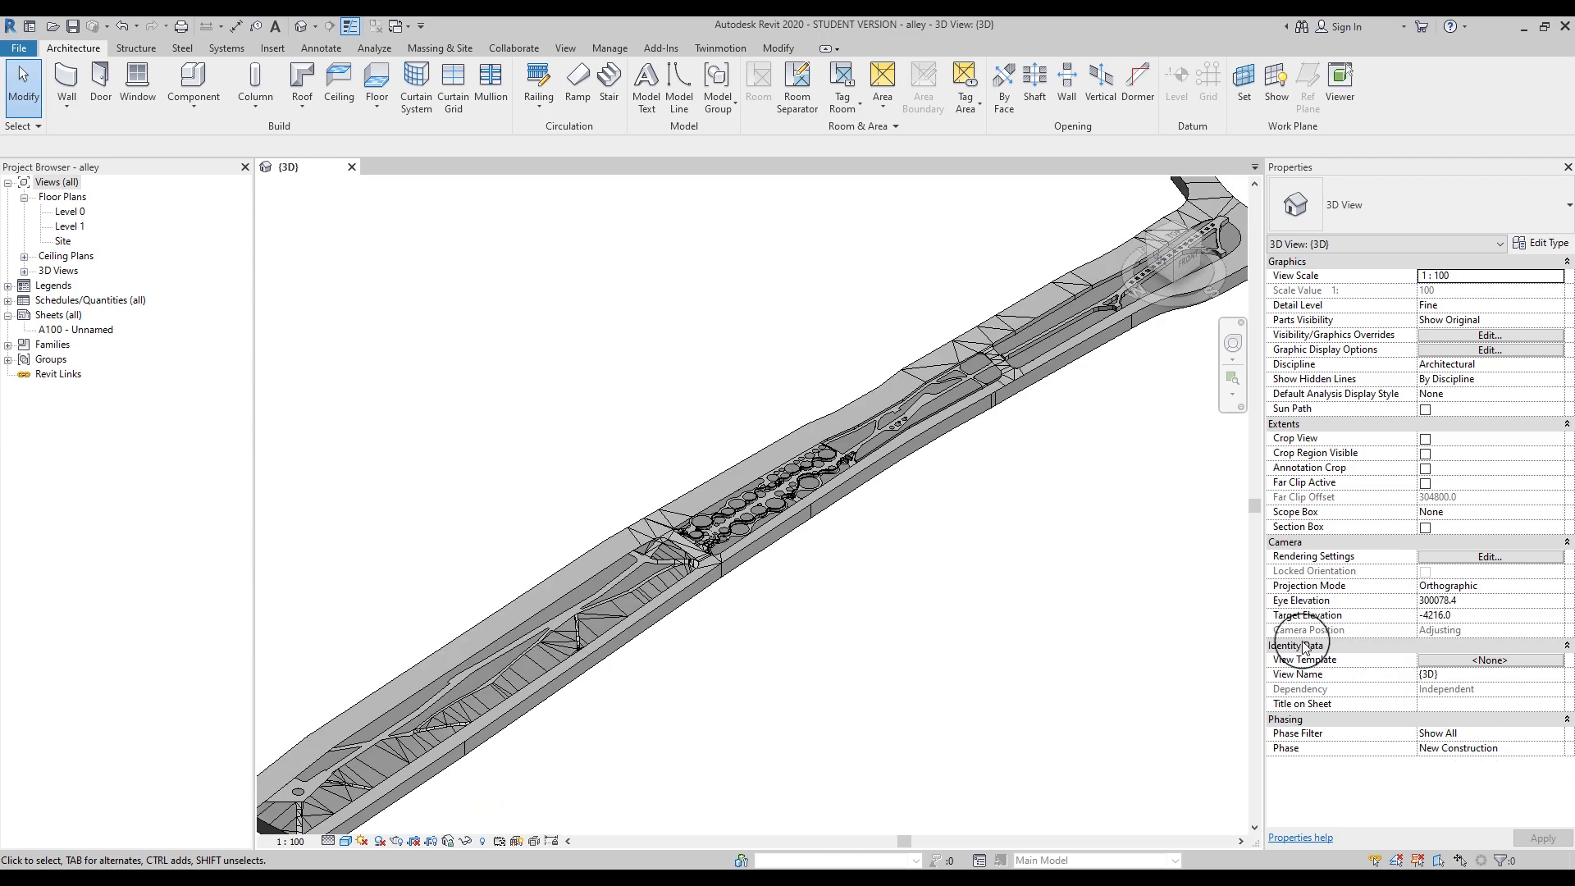
{"action": "scroll", "coordinate": [776, 500], "scroll_direction": "up", "scroll_amount": 5}
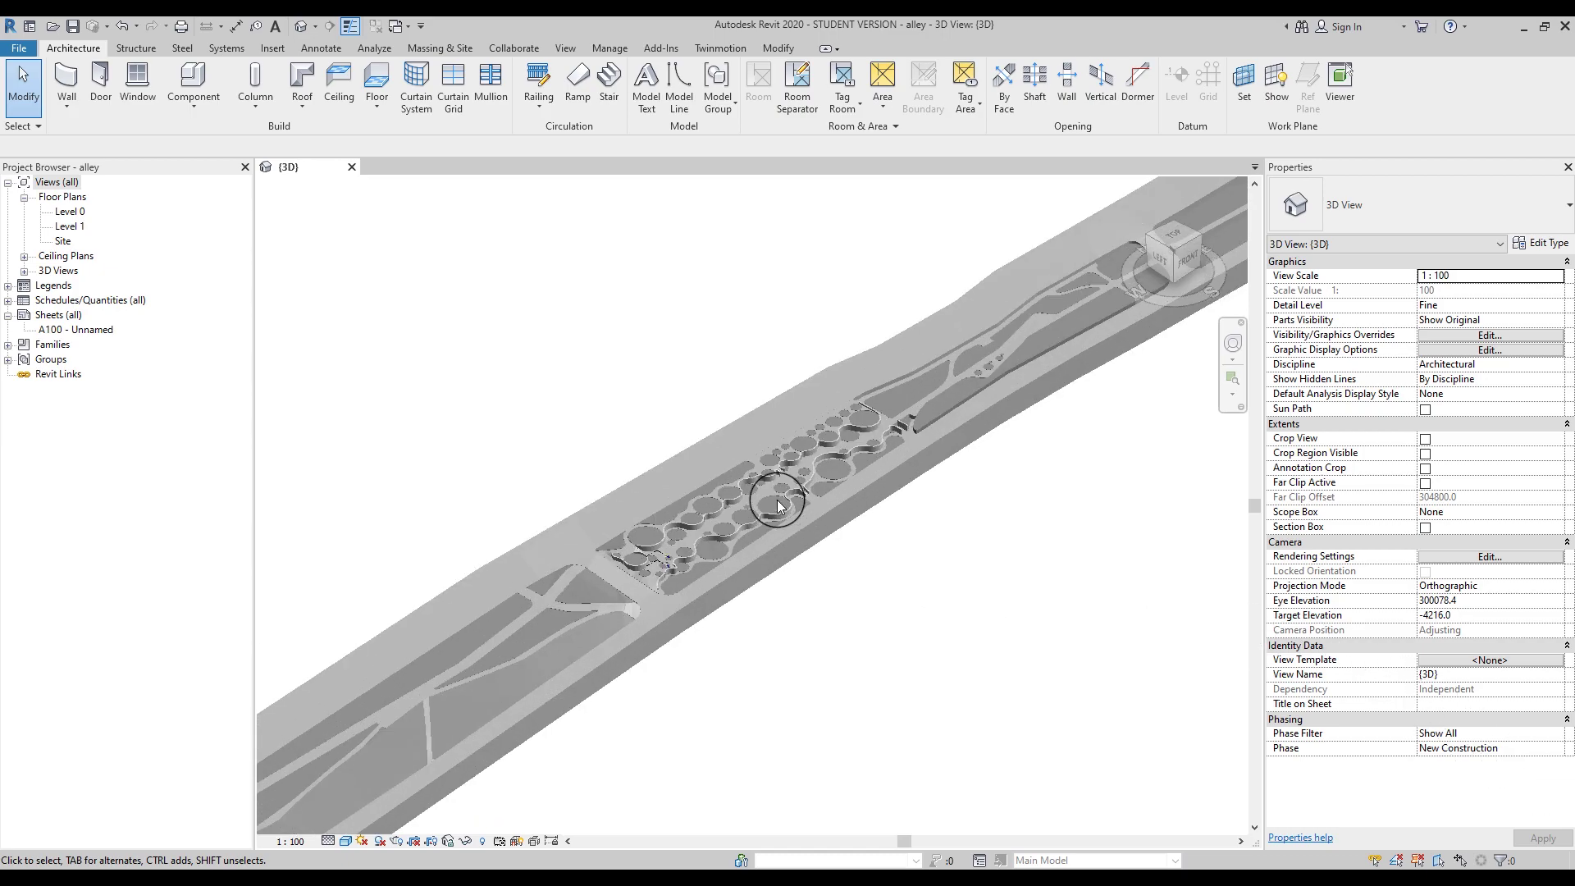
{"action": "left_click", "coordinate": [836, 705]}
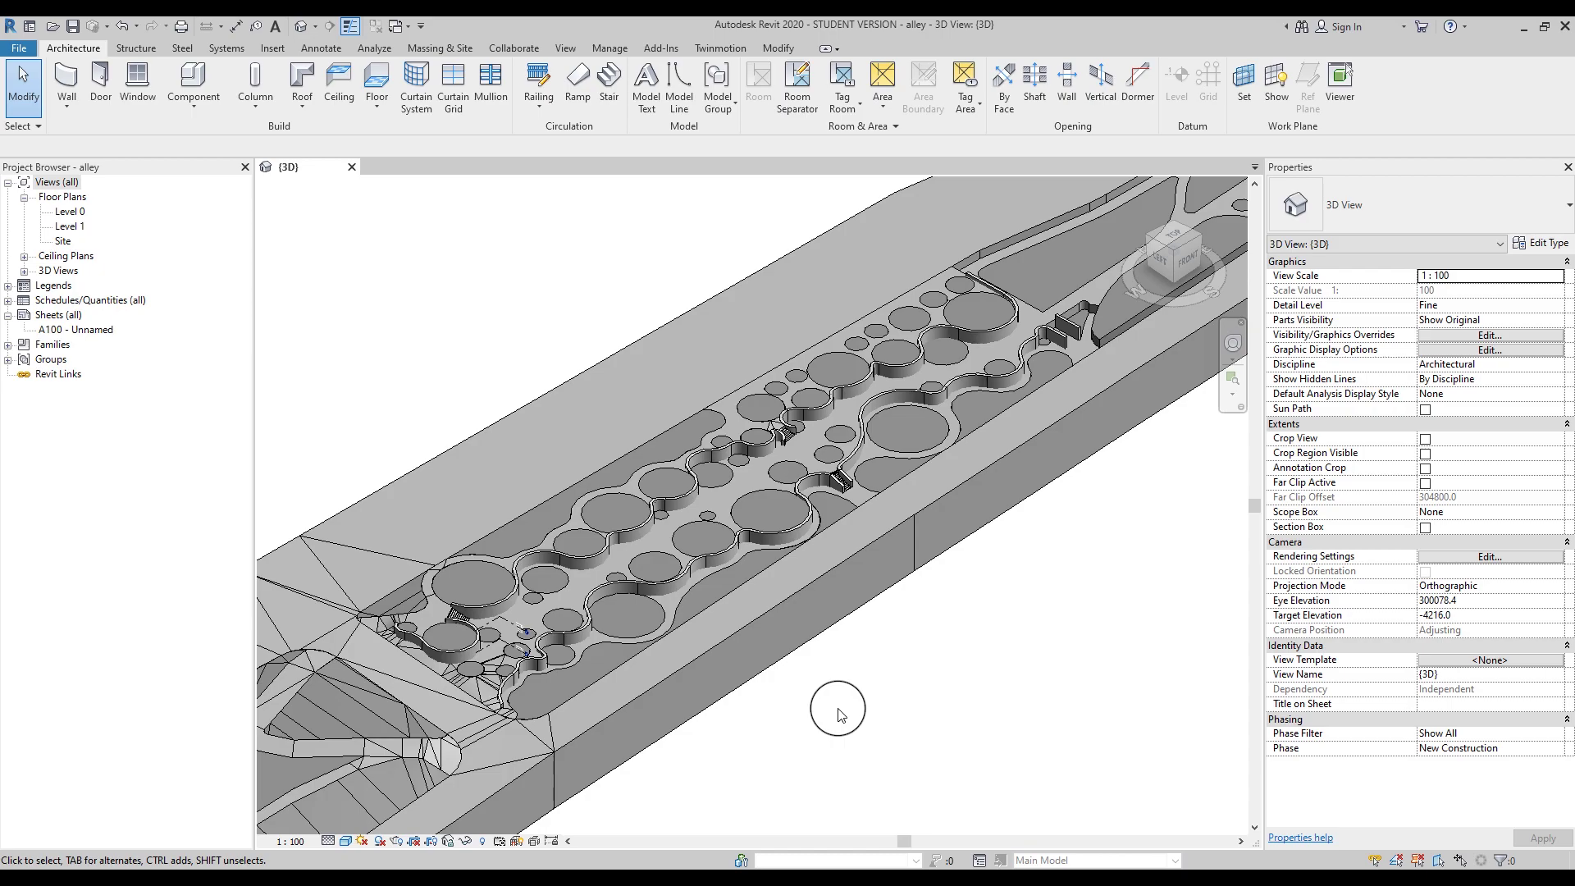
Step: Review the Toposurface tool's description, then return to the architectural tools
{"action": "left_click", "coordinate": [443, 49]}
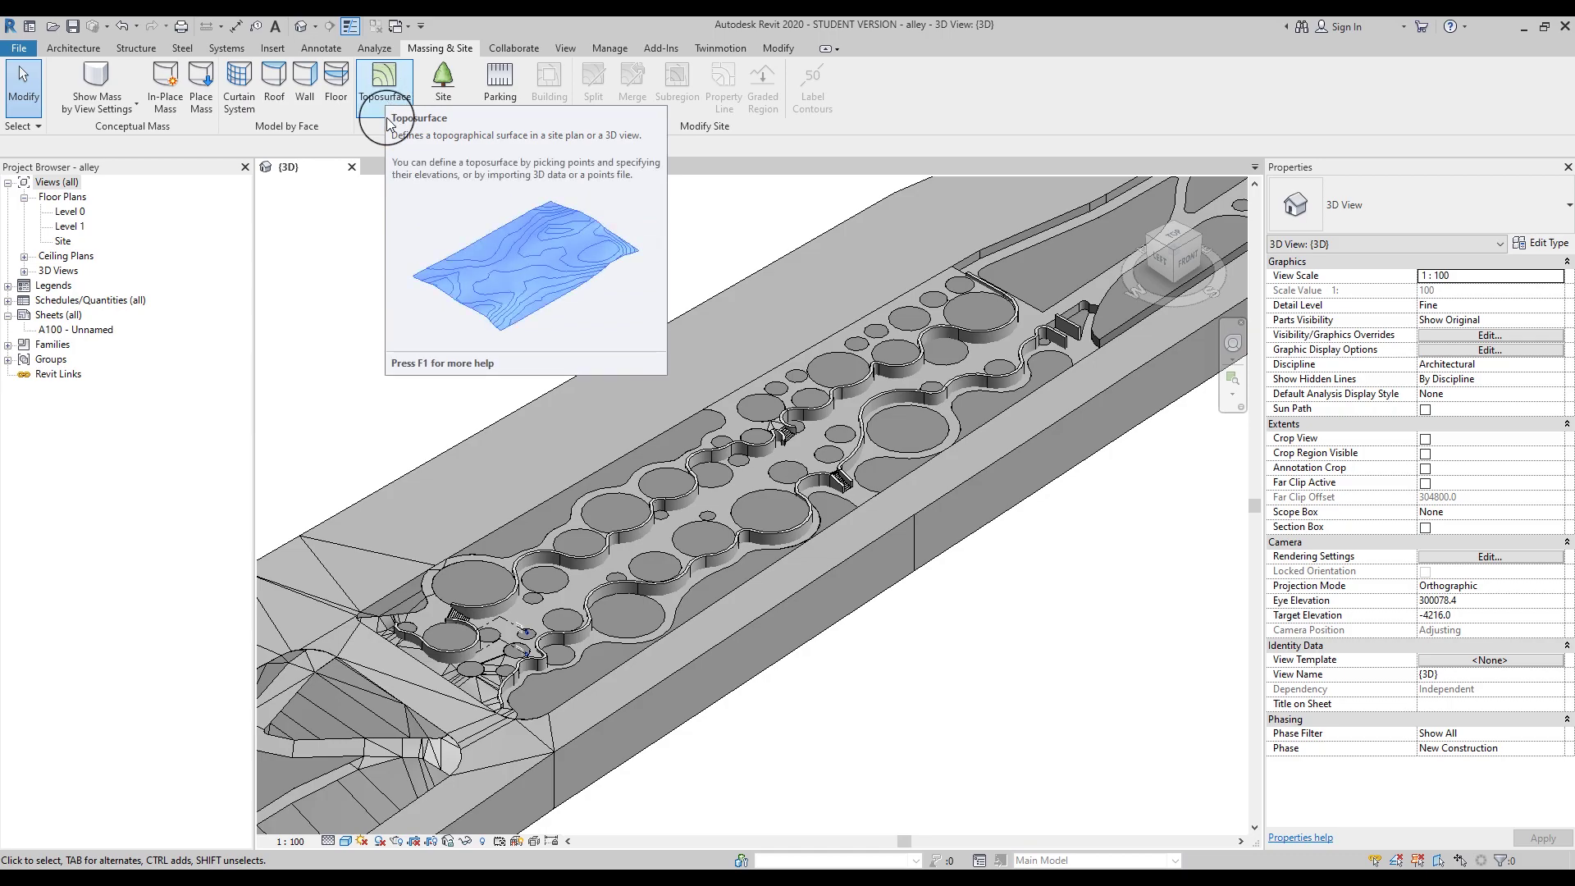
{"action": "left_click", "coordinate": [75, 49]}
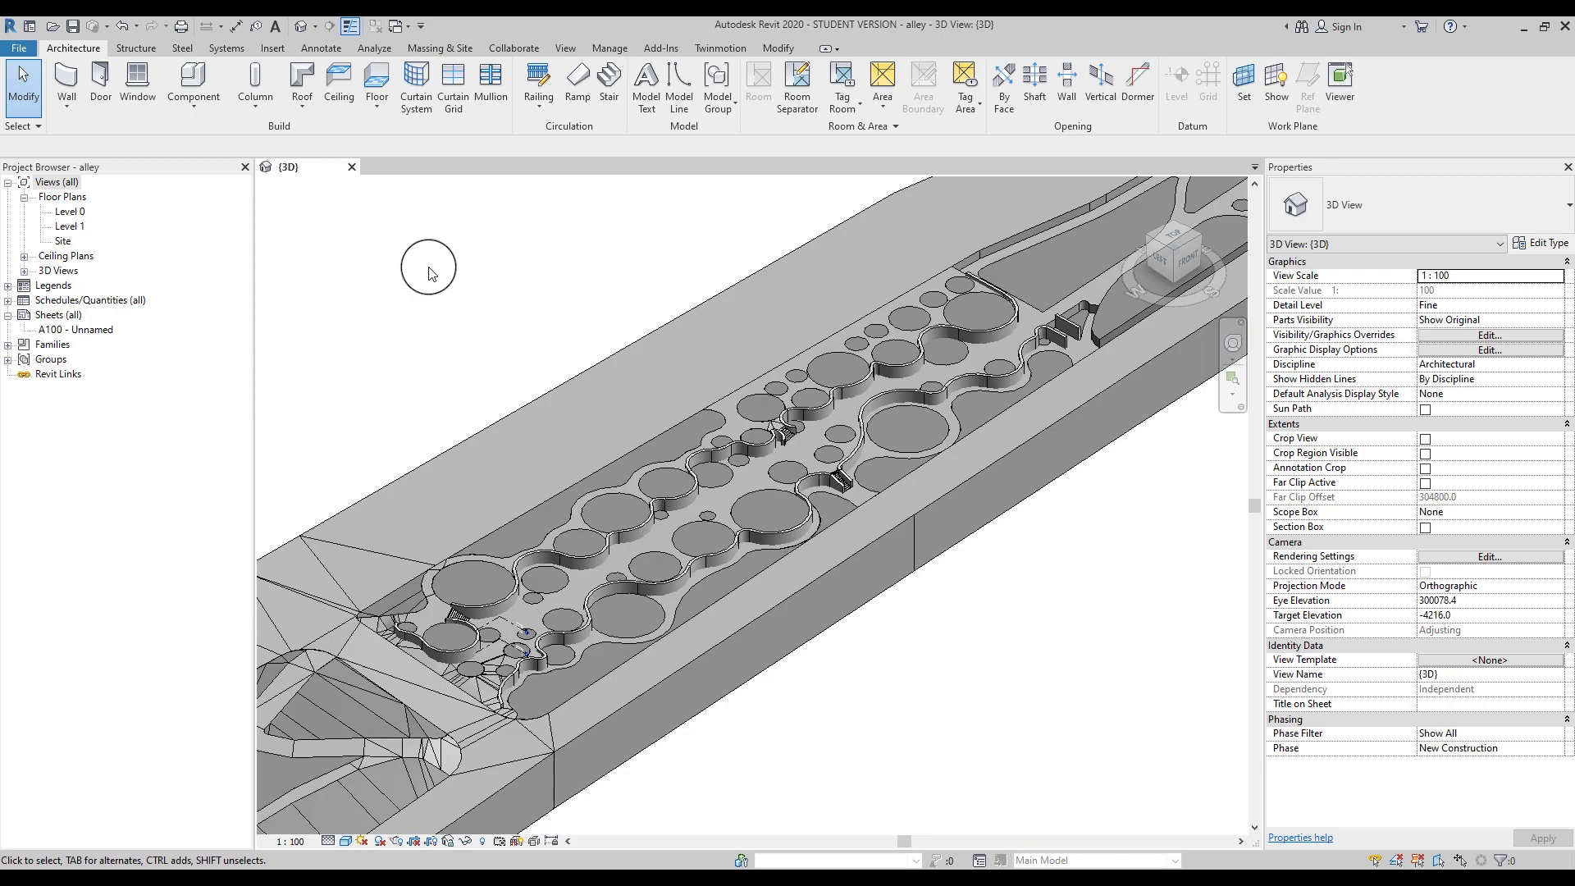
Step: Select the Road floor that surrounds the area with the round planting beds
{"action": "scroll", "coordinate": [428, 273], "scroll_direction": "down", "scroll_amount": 5}
{"action": "middle_click_drag", "start_coordinate": [870, 574], "coordinate": [827, 637]}
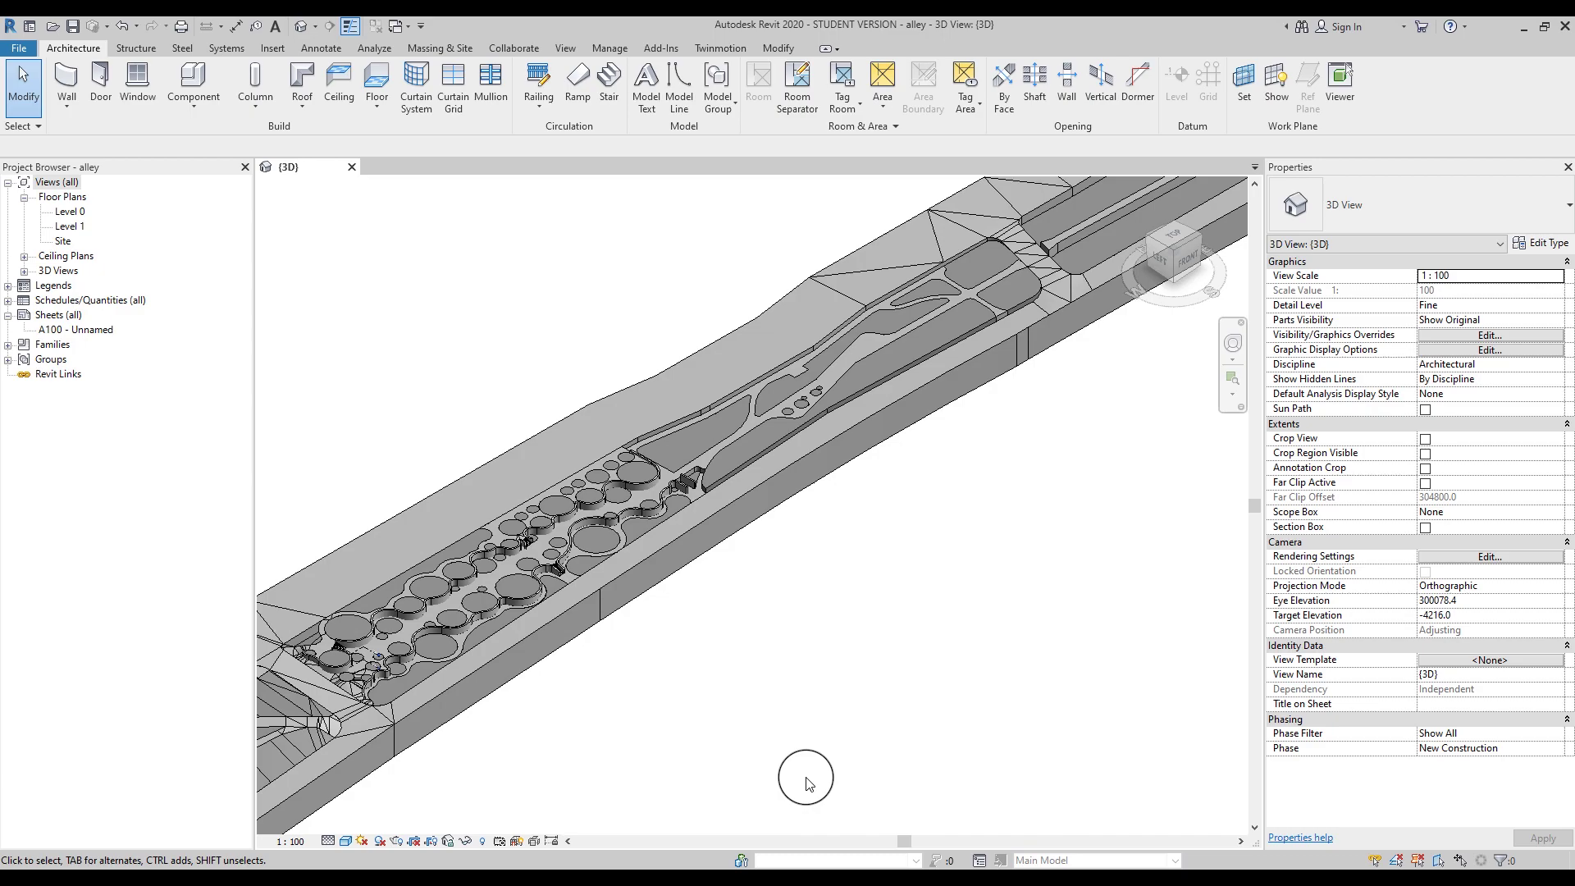
{"action": "scroll", "coordinate": [852, 689], "scroll_direction": "down", "scroll_amount": 6}
{"action": "middle_click_drag", "start_coordinate": [889, 714], "coordinate": [816, 574]}
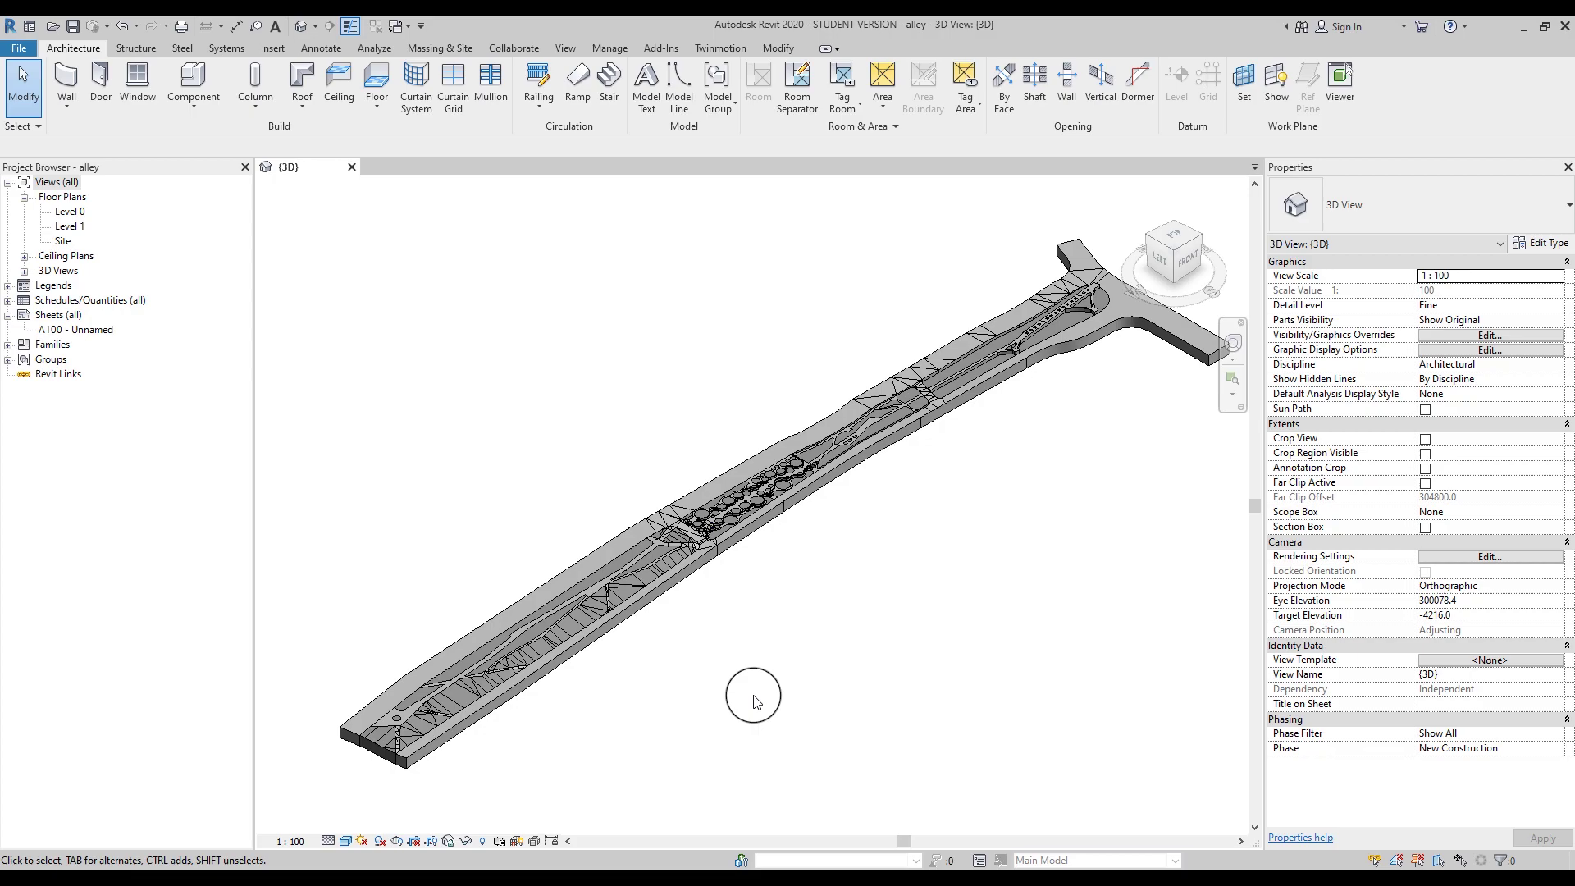
{"action": "left_click", "coordinate": [695, 578]}
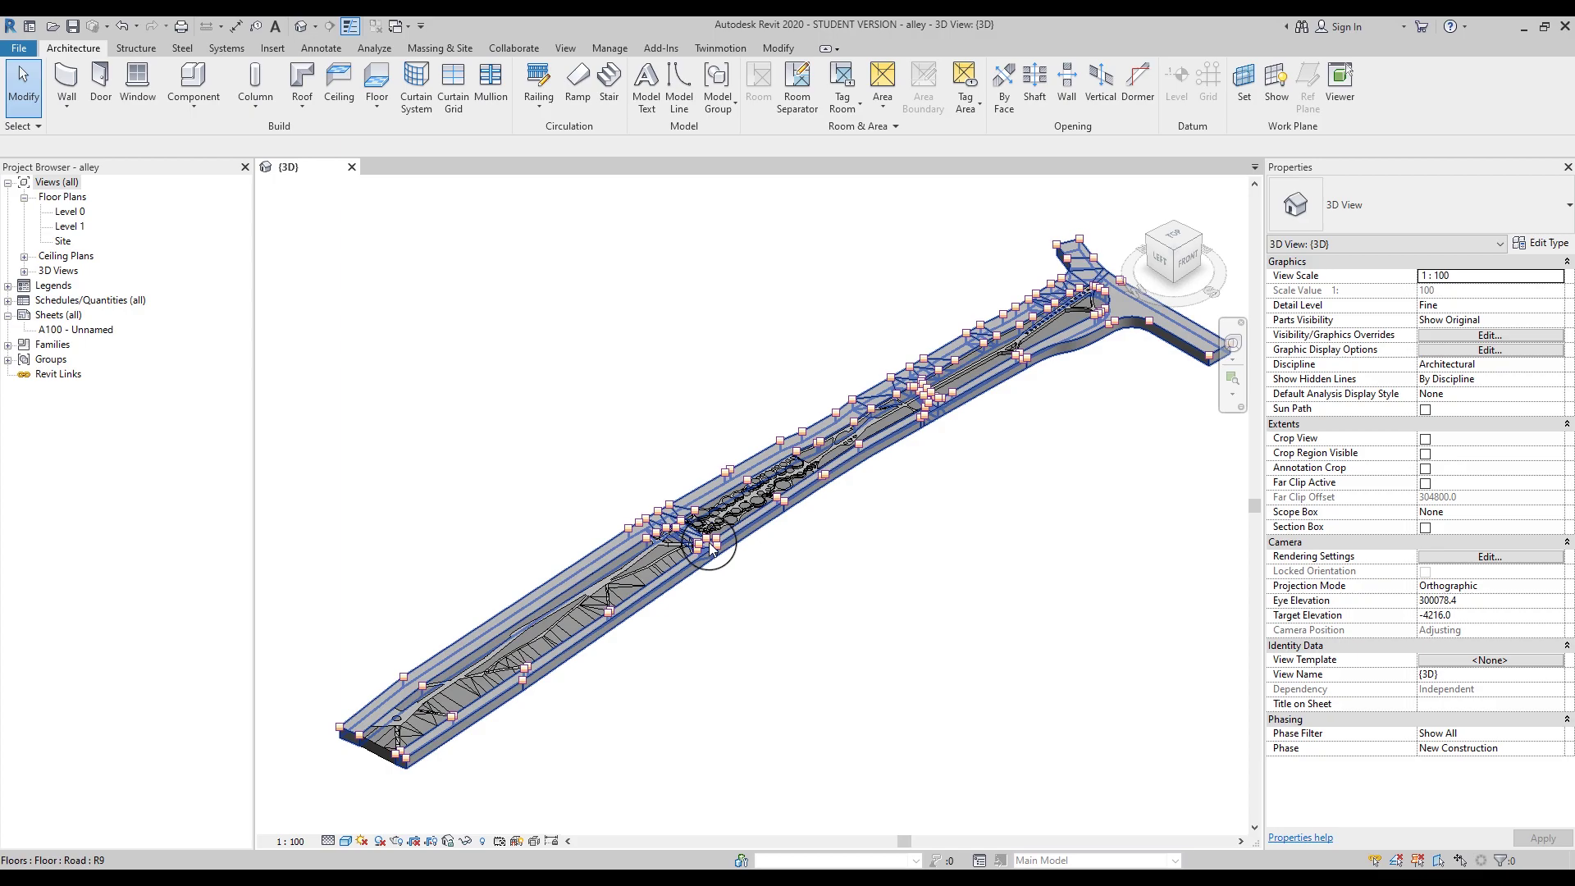
{"action": "scroll", "coordinate": [722, 537], "scroll_direction": "up", "scroll_amount": 5}
{"action": "scroll", "coordinate": [743, 506], "scroll_direction": "up", "scroll_amount": 5}
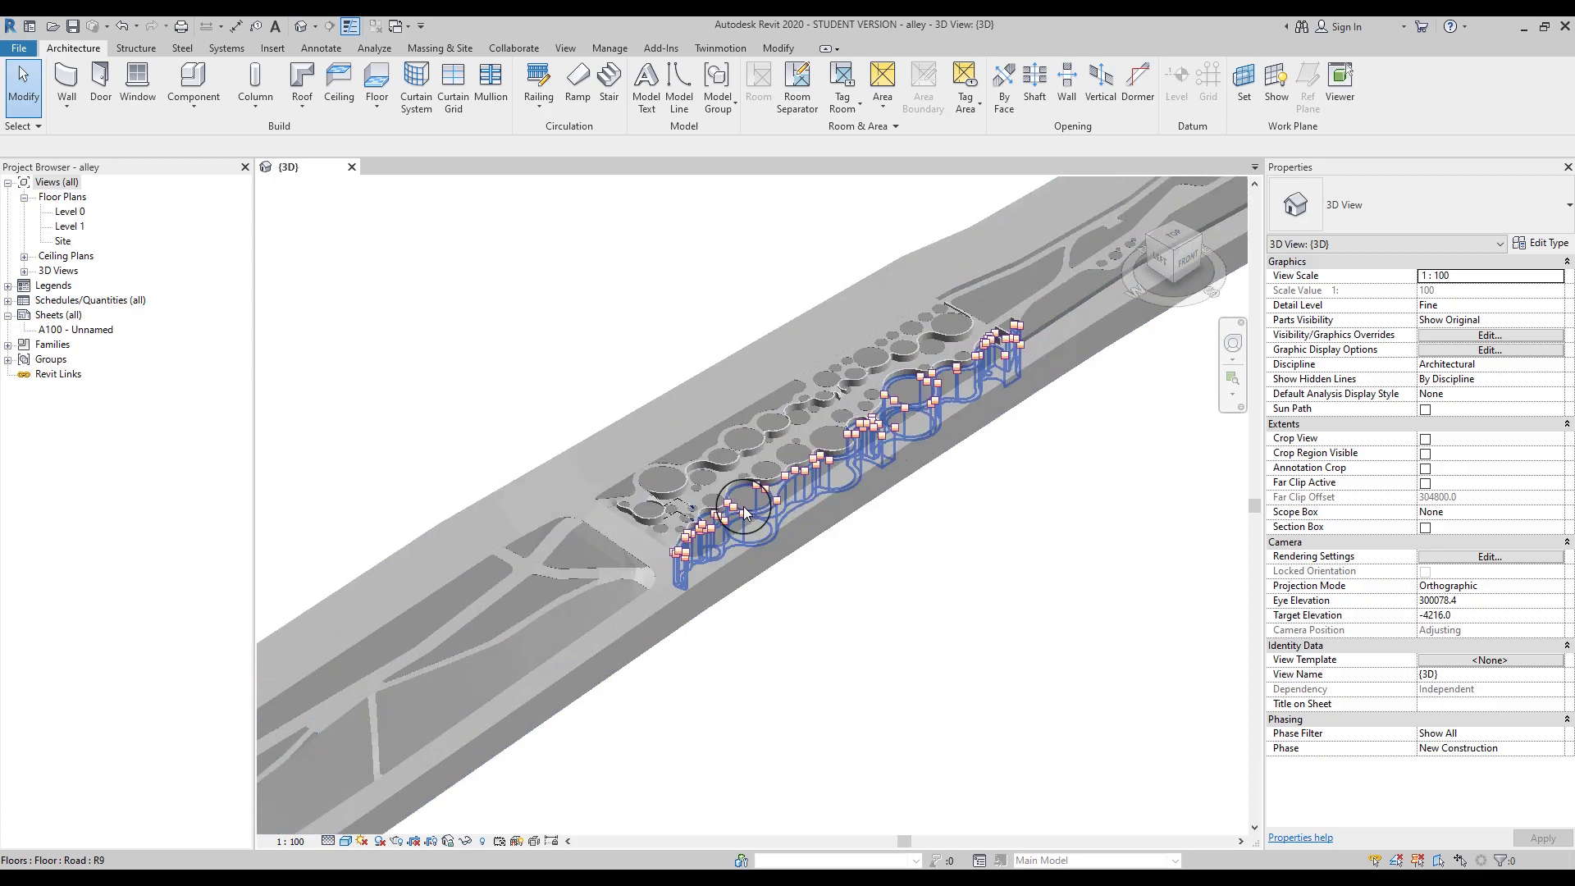
{"action": "left_click", "coordinate": [879, 639]}
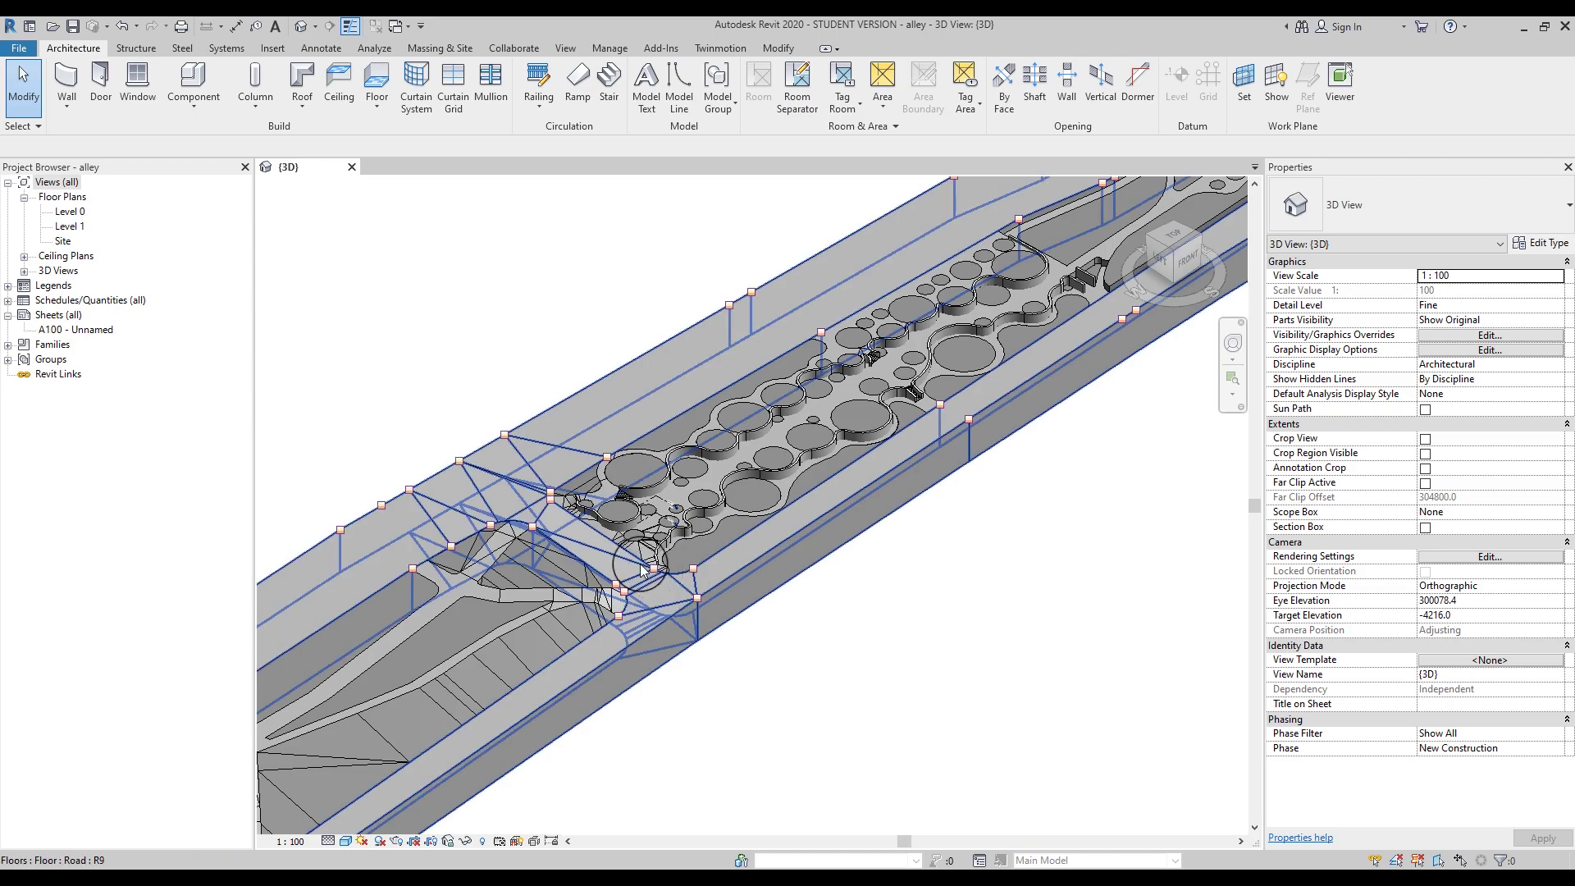
{"action": "scroll", "coordinate": [641, 564], "scroll_direction": "up", "scroll_amount": 4}
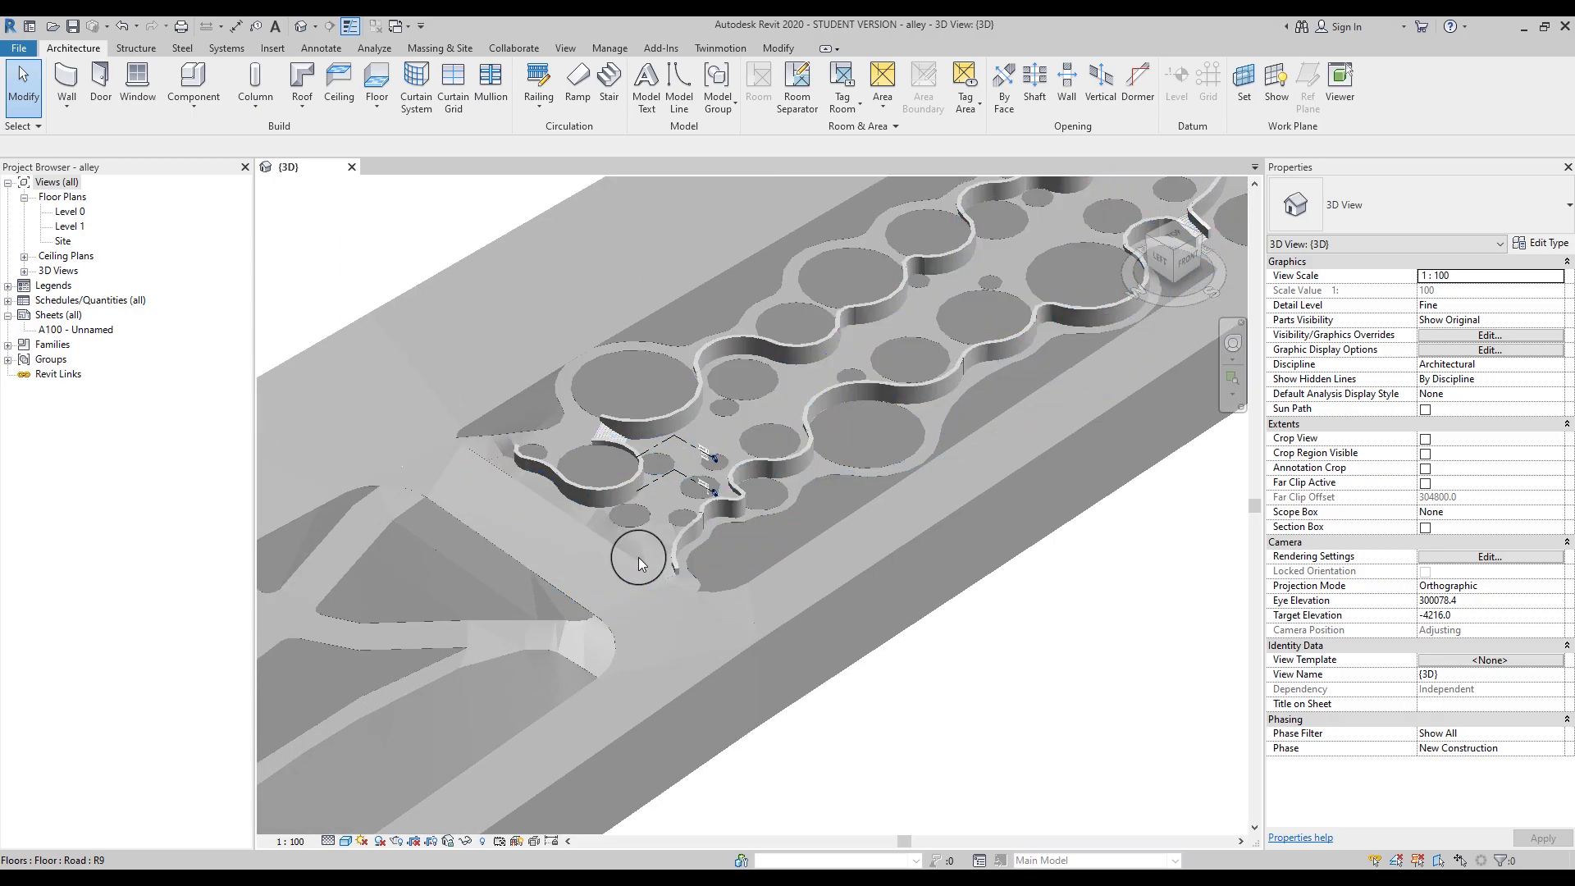
{"action": "scroll", "coordinate": [639, 563], "scroll_direction": "up", "scroll_amount": 2}
{"action": "left_click", "coordinate": [629, 606]}
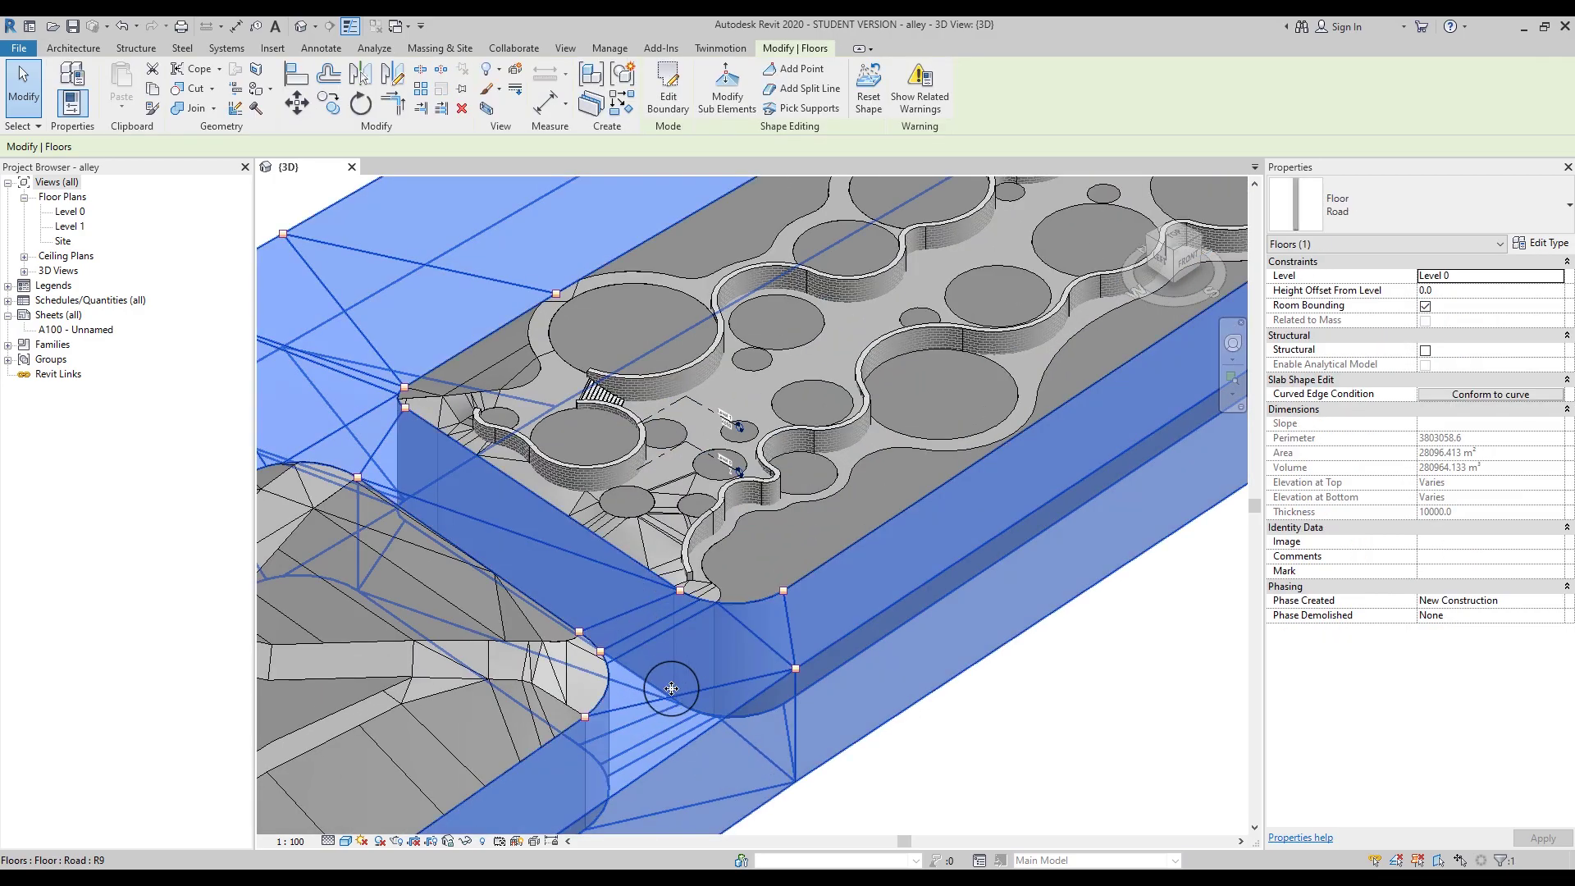
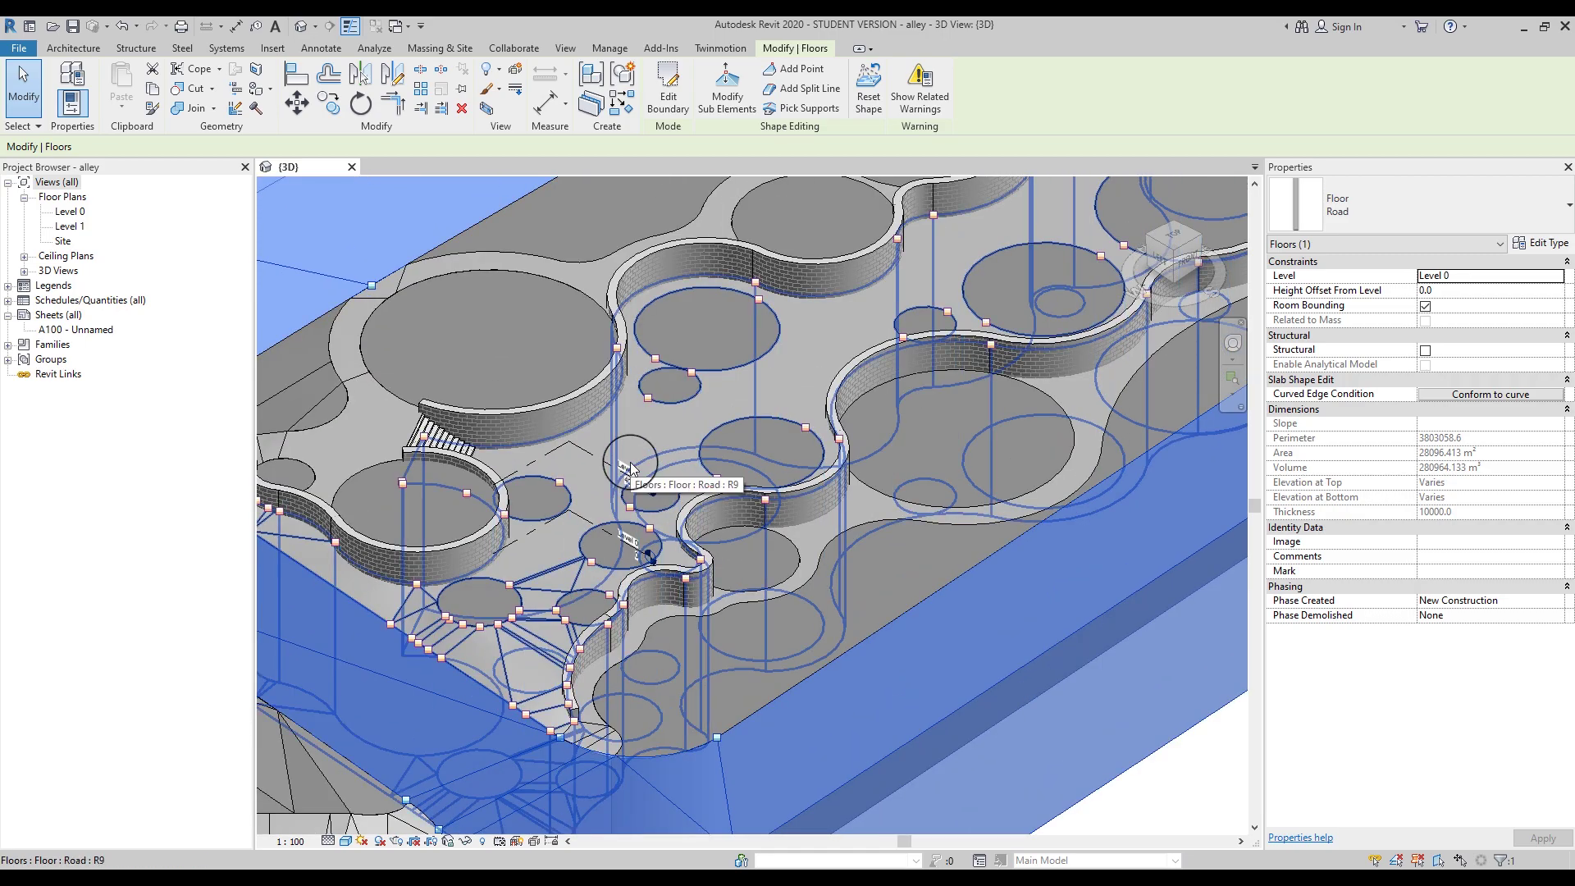
Step: Compare the level and height offset settings of the upper Grass, middle Road and lower Grass floors around the planting beds
{"action": "left_click", "coordinate": [449, 347]}
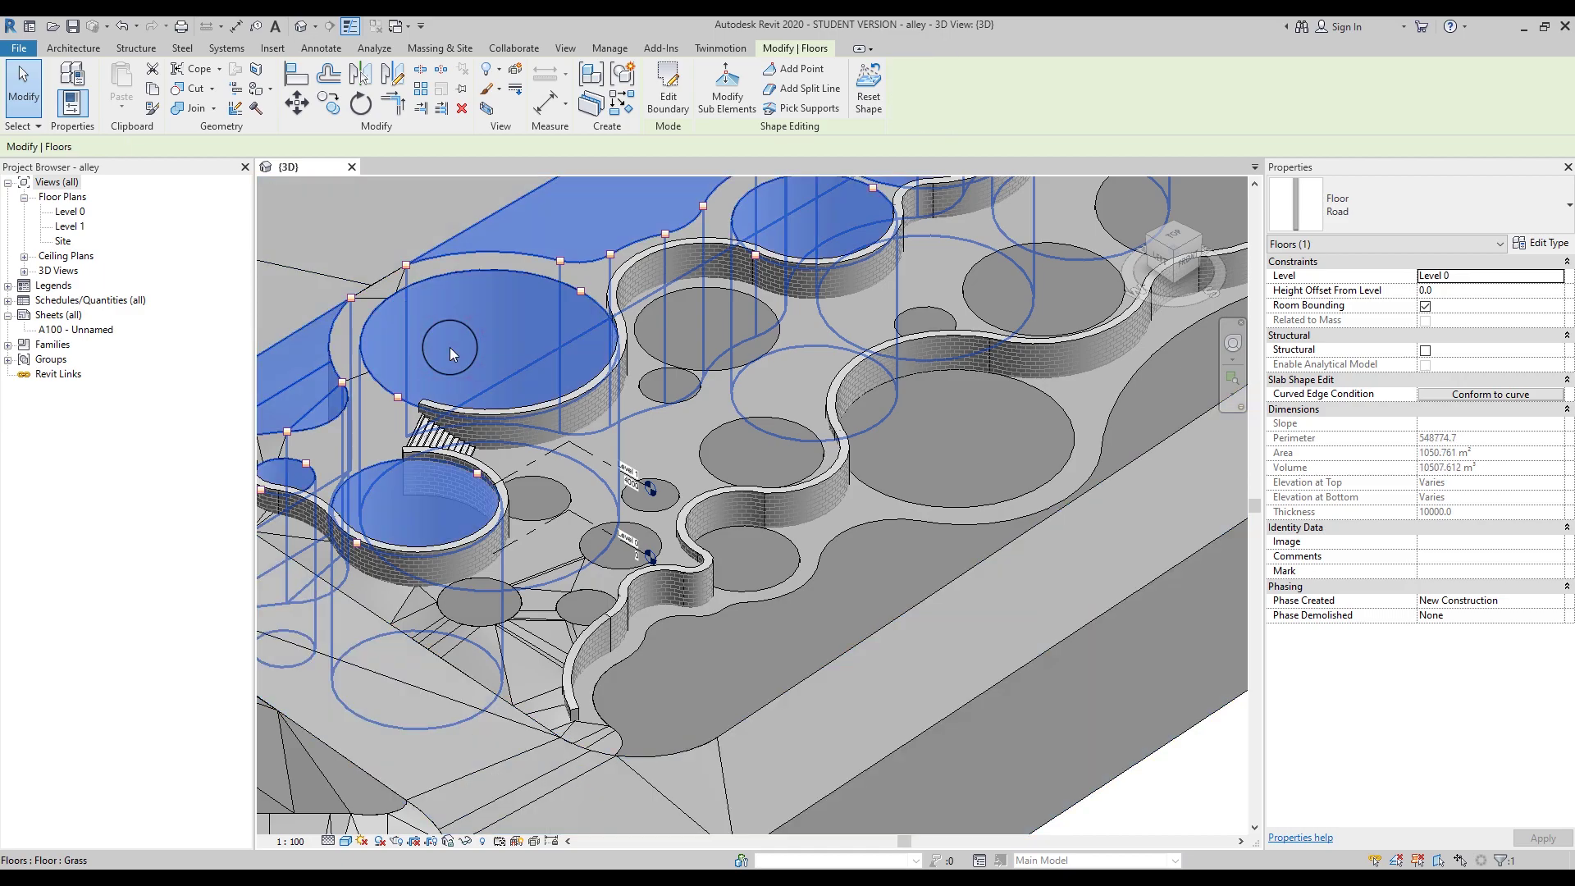
{"action": "left_click", "coordinate": [858, 322]}
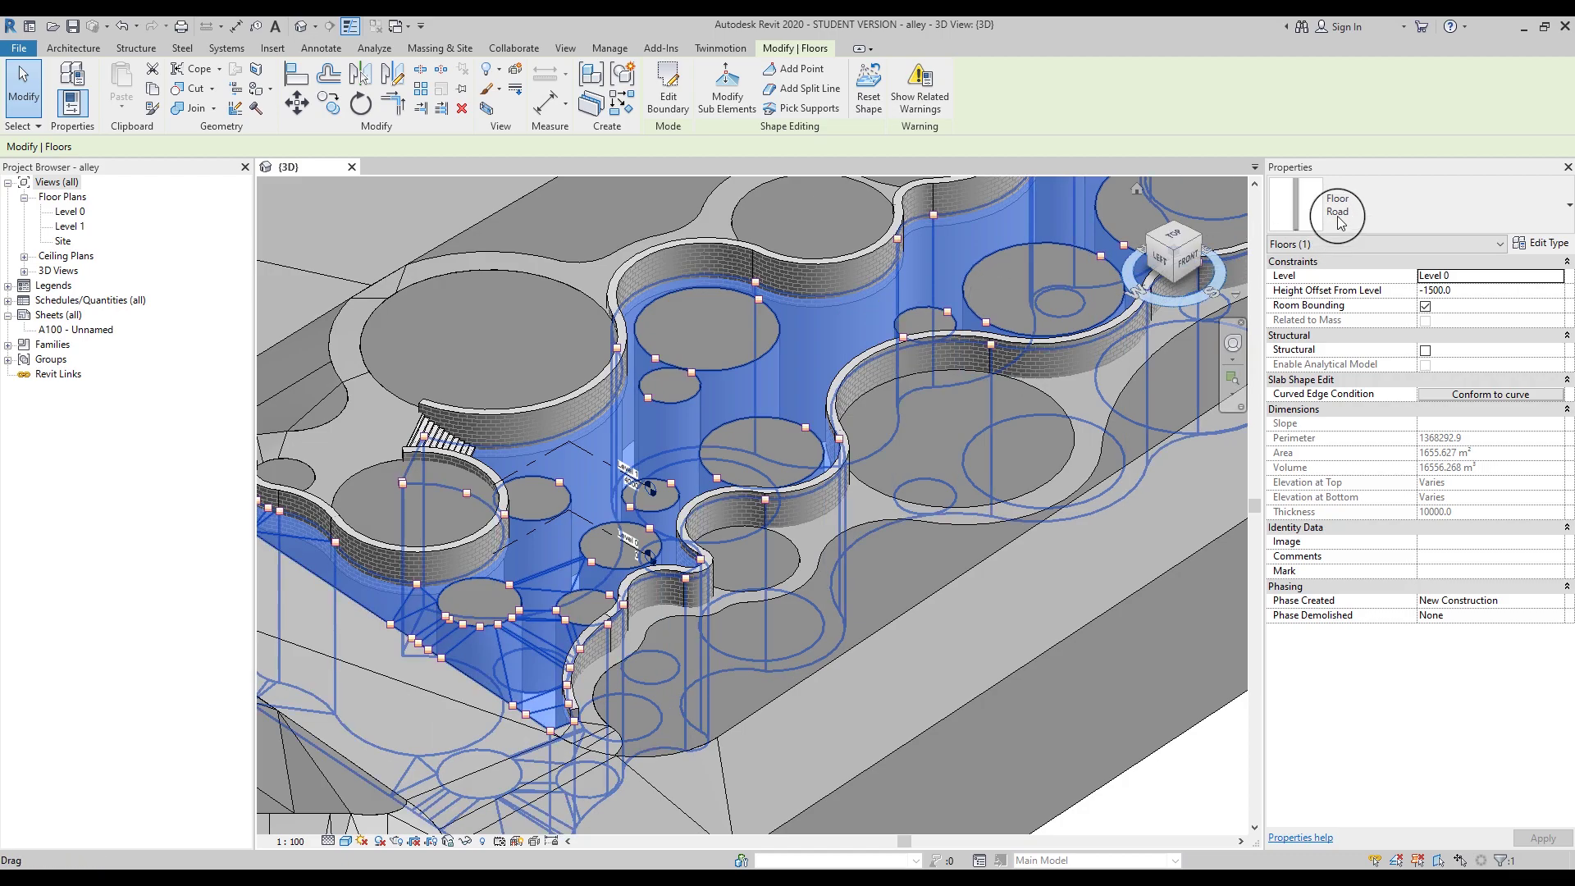
{"action": "left_click", "coordinate": [923, 440]}
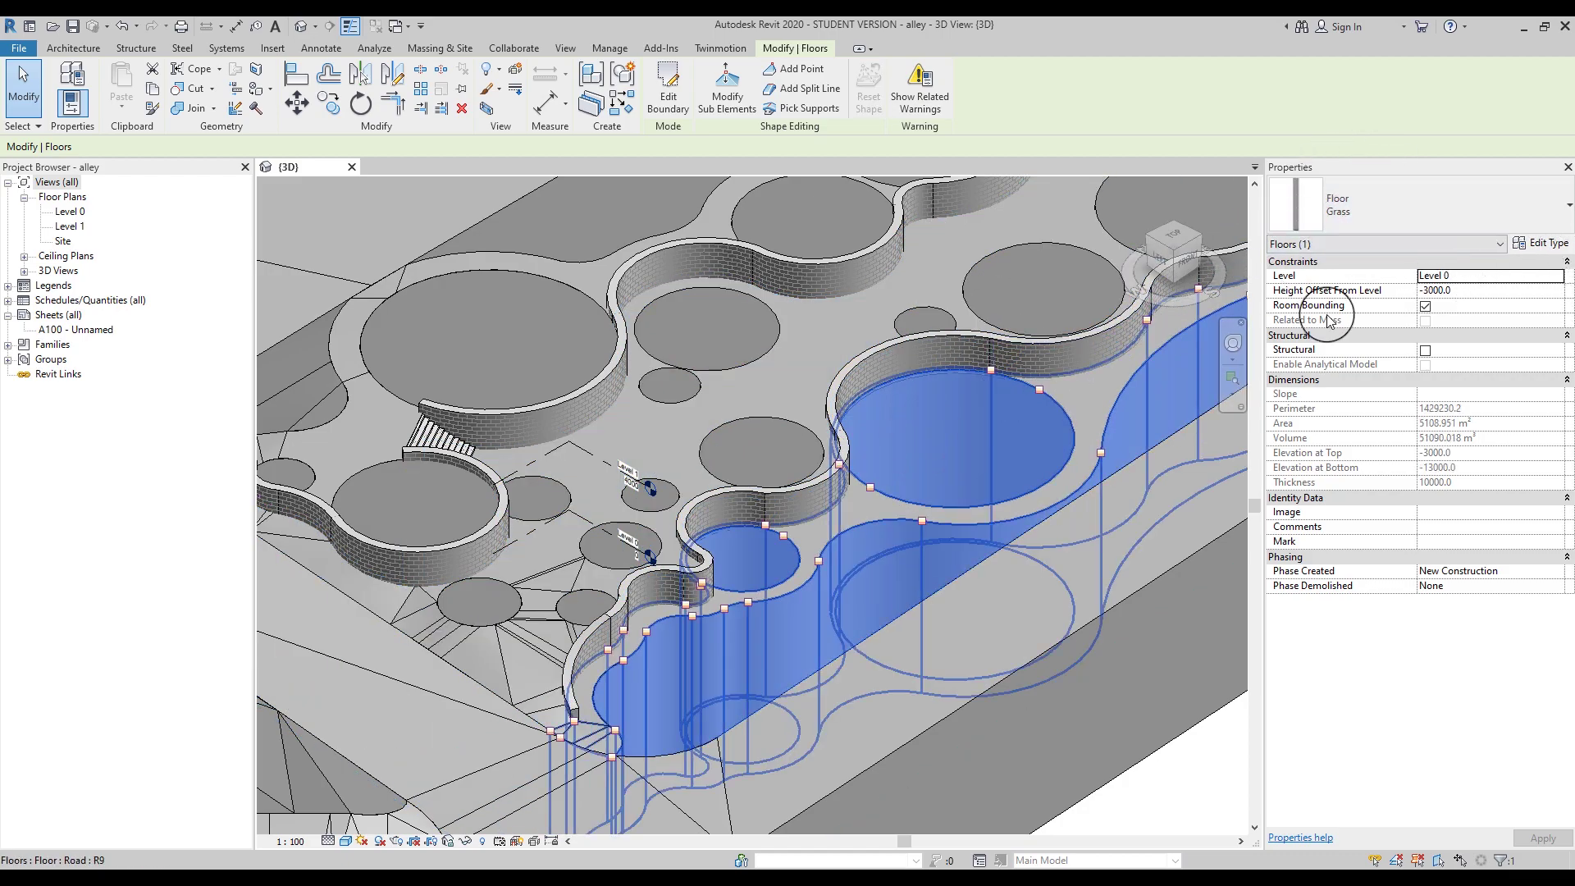
{"action": "scroll", "coordinate": [829, 447], "scroll_direction": "down", "scroll_amount": 2}
{"action": "scroll", "coordinate": [829, 446], "scroll_direction": "down", "scroll_amount": 2}
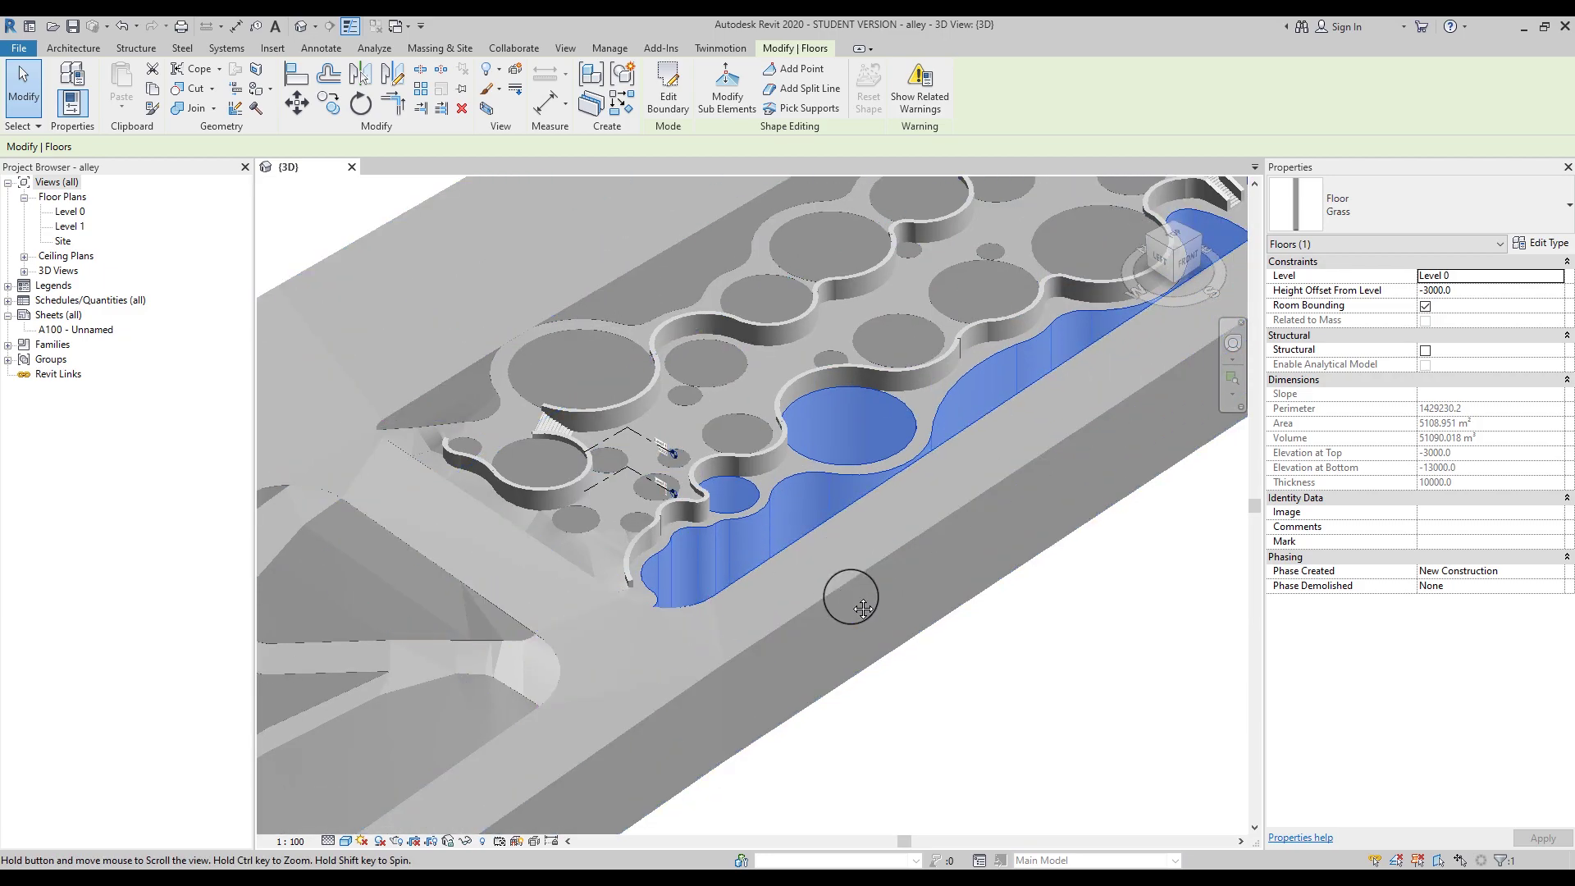
{"action": "left_click", "coordinate": [936, 639]}
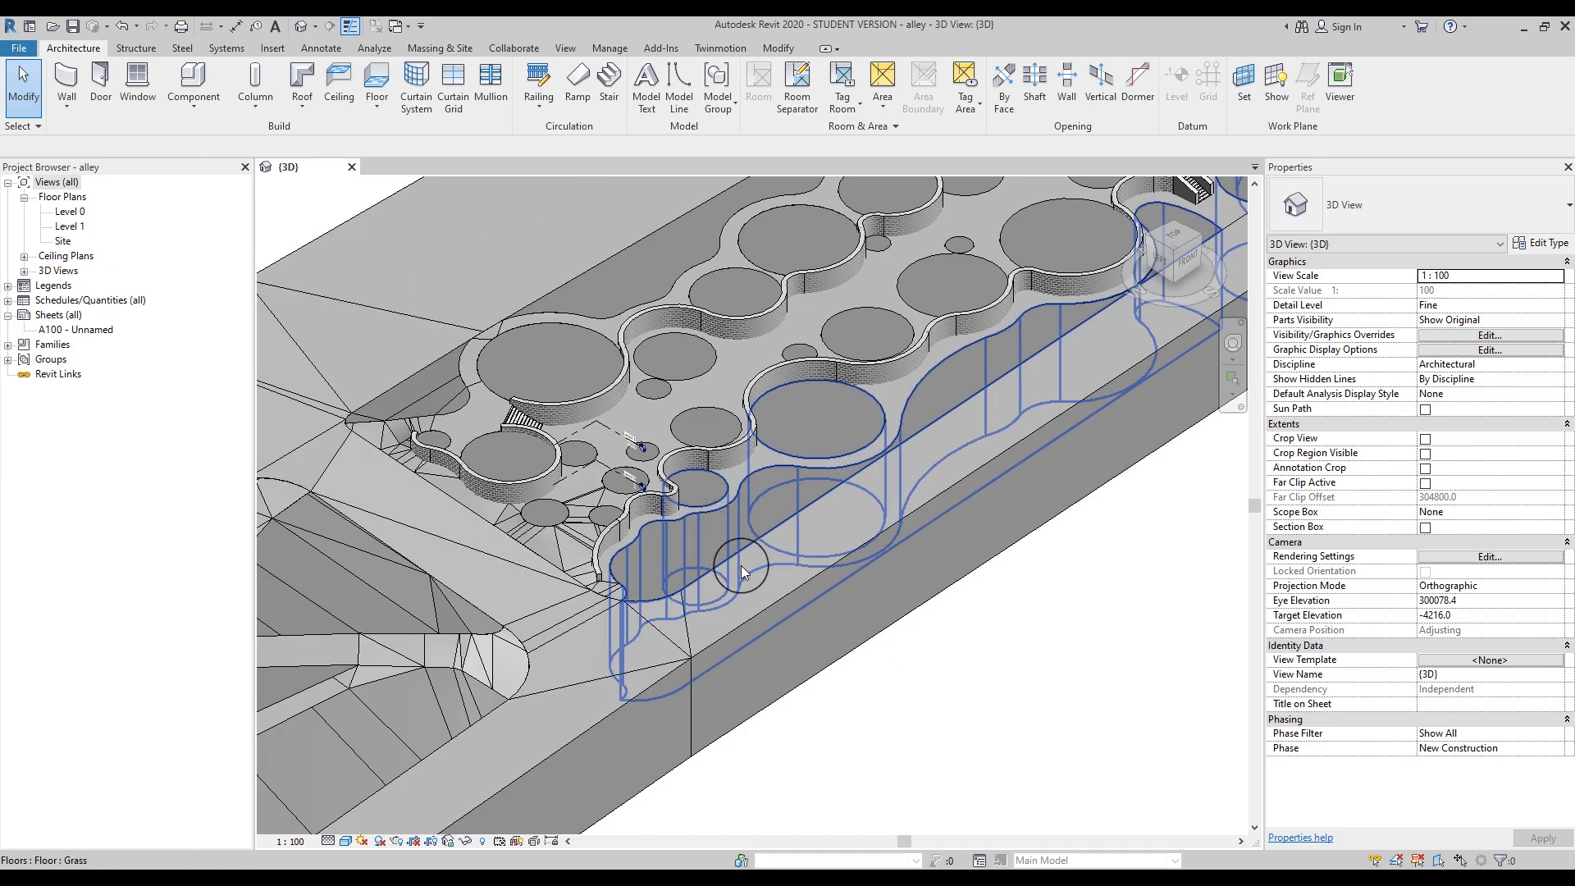
Step: Examine how the outer Road floor meets the shaped Road floor of the paths at the rounded junction
{"action": "middle_click_drag", "start_coordinate": [393, 695], "coordinate": [641, 593]}
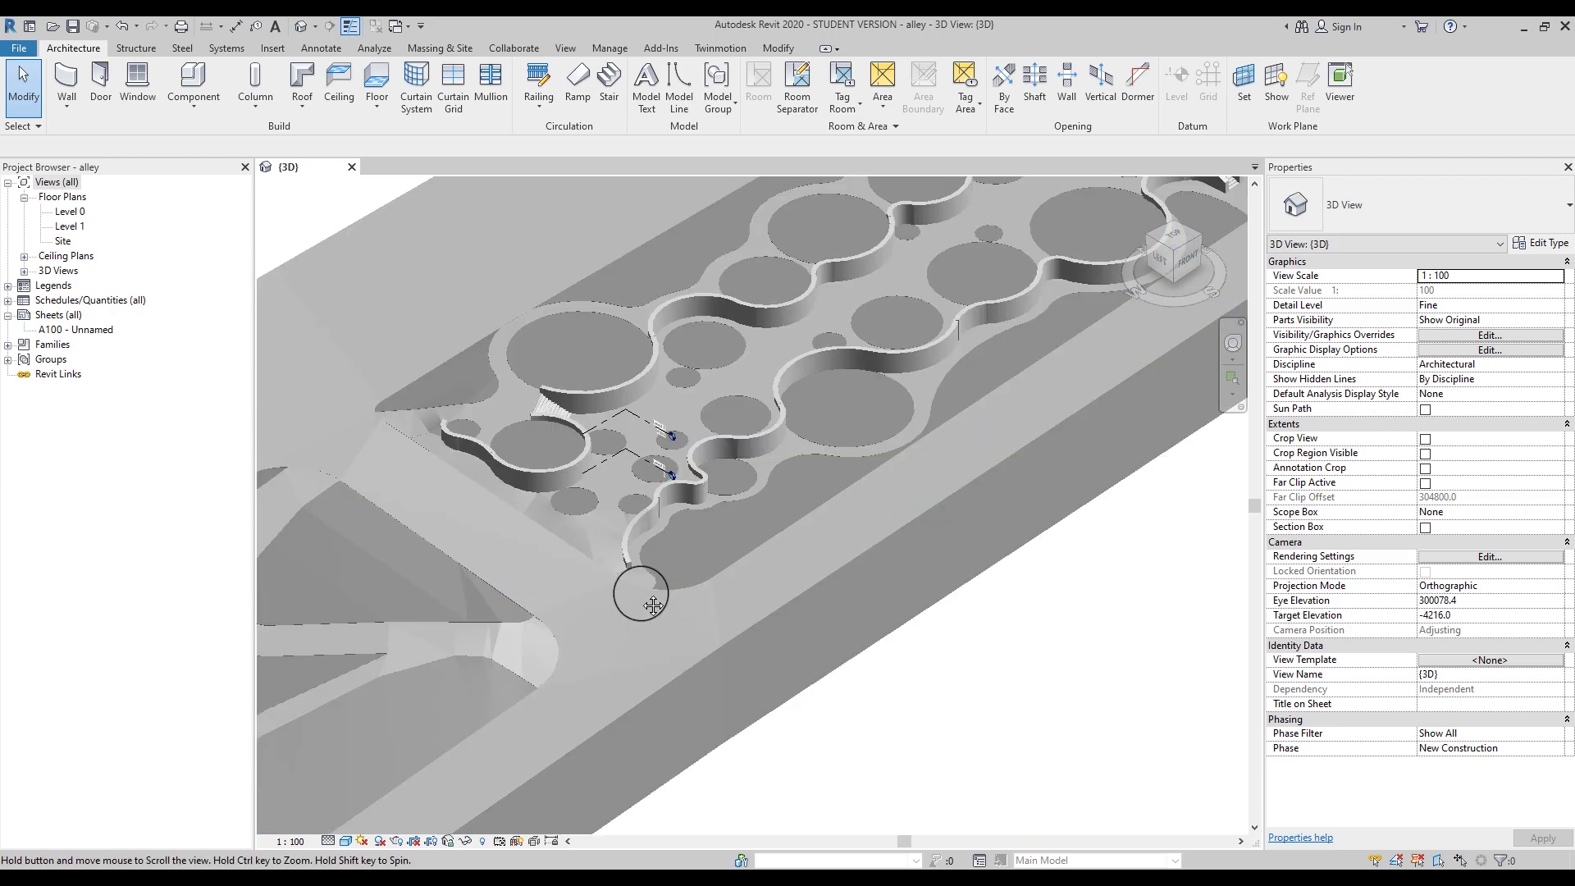
{"action": "scroll", "coordinate": [603, 609], "scroll_direction": "up", "scroll_amount": 2}
{"action": "left_click", "coordinate": [801, 559]}
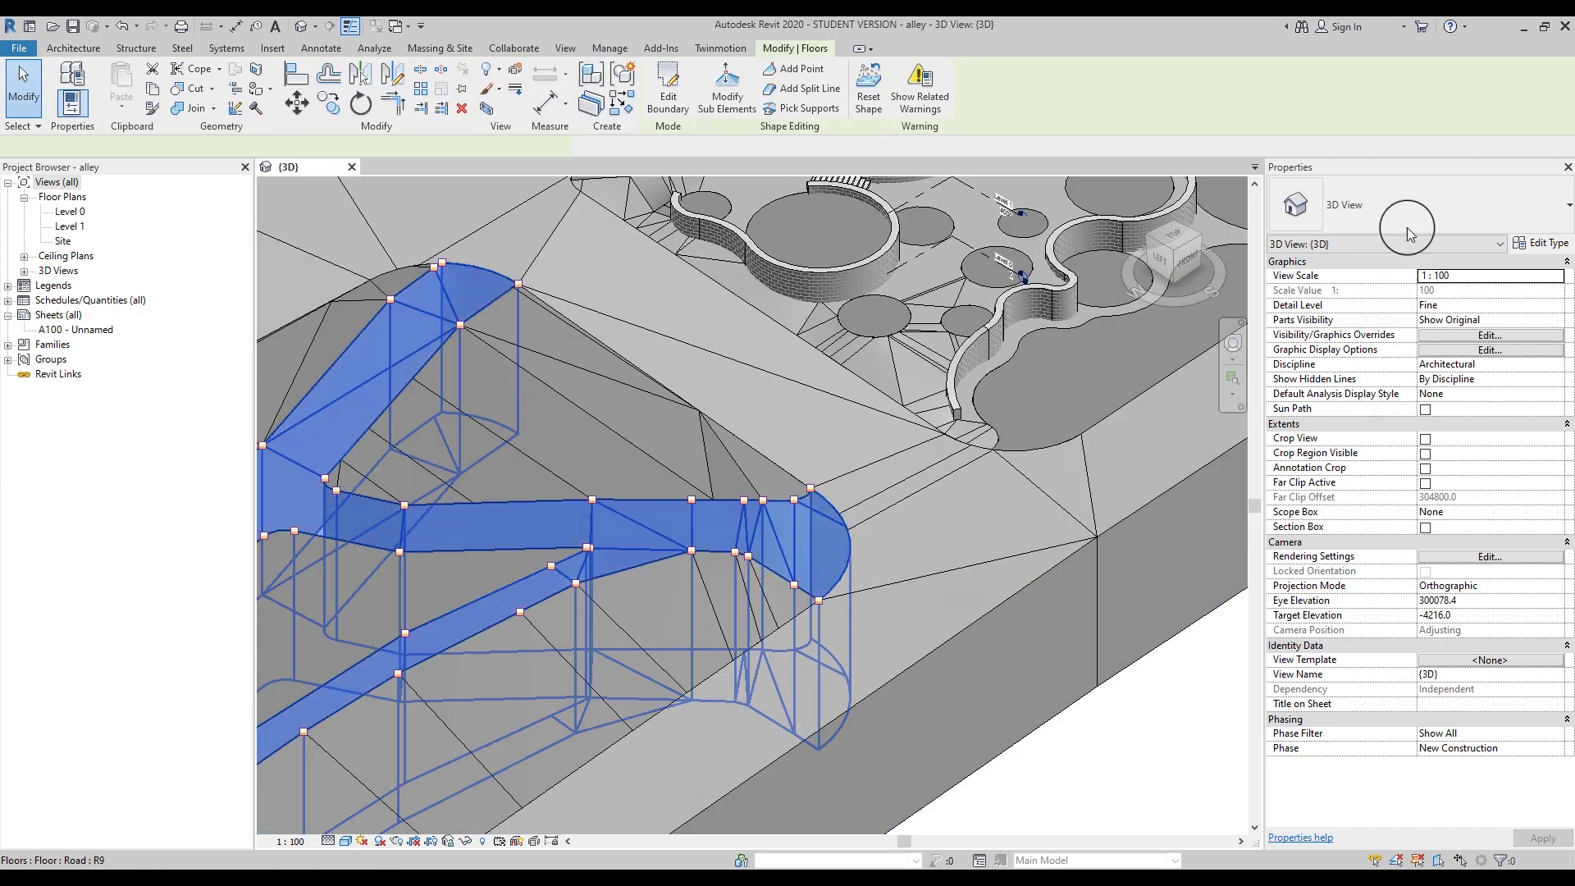
{"action": "left_click", "coordinate": [1018, 547]}
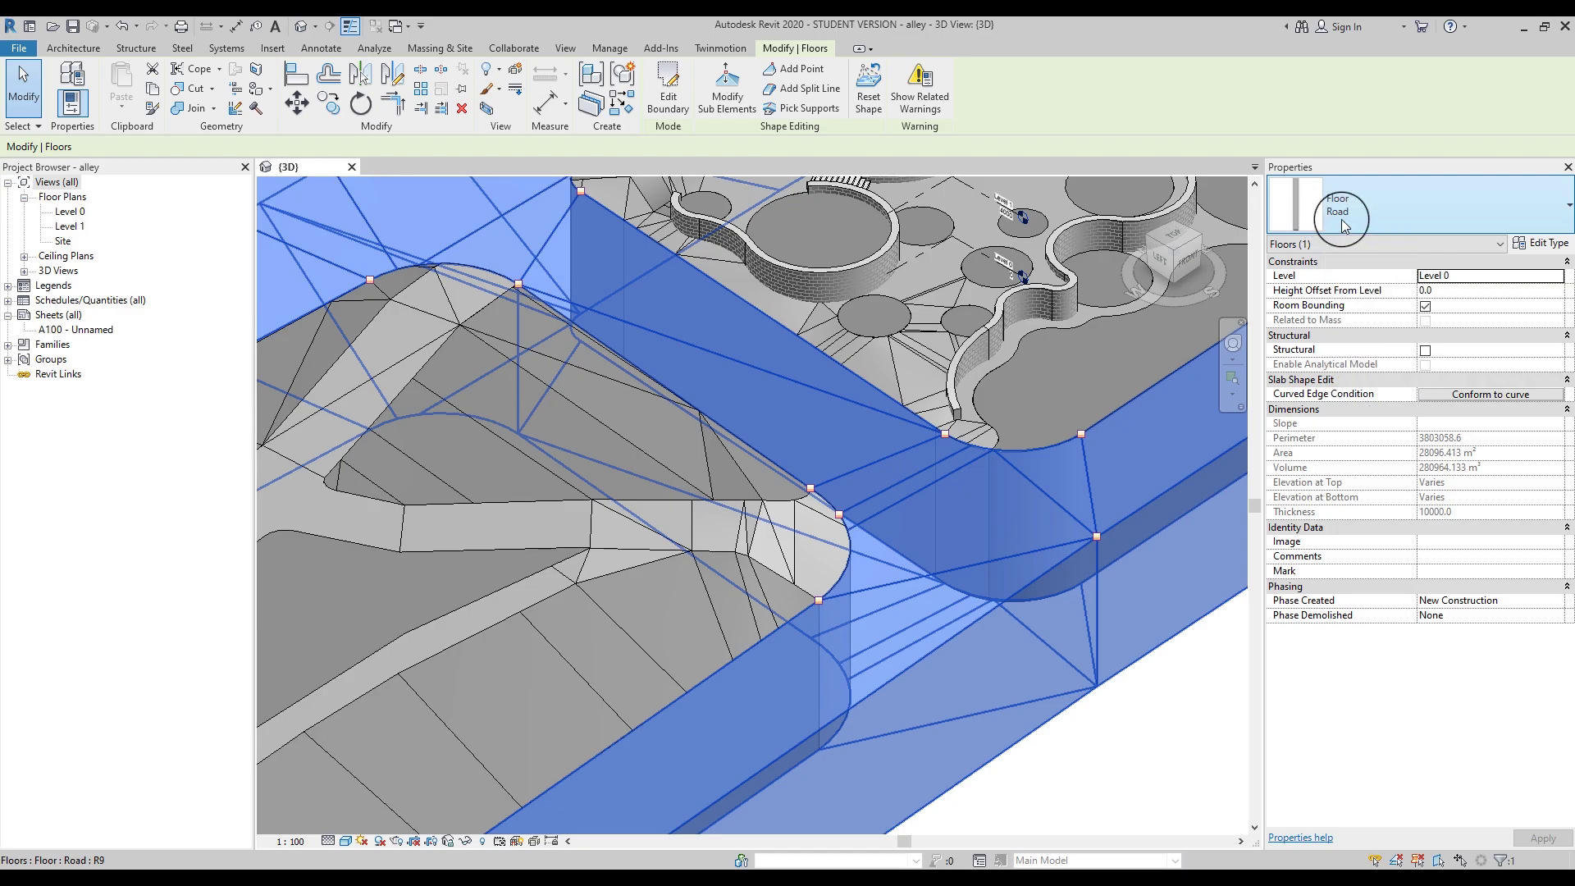
{"action": "left_click", "coordinate": [769, 537]}
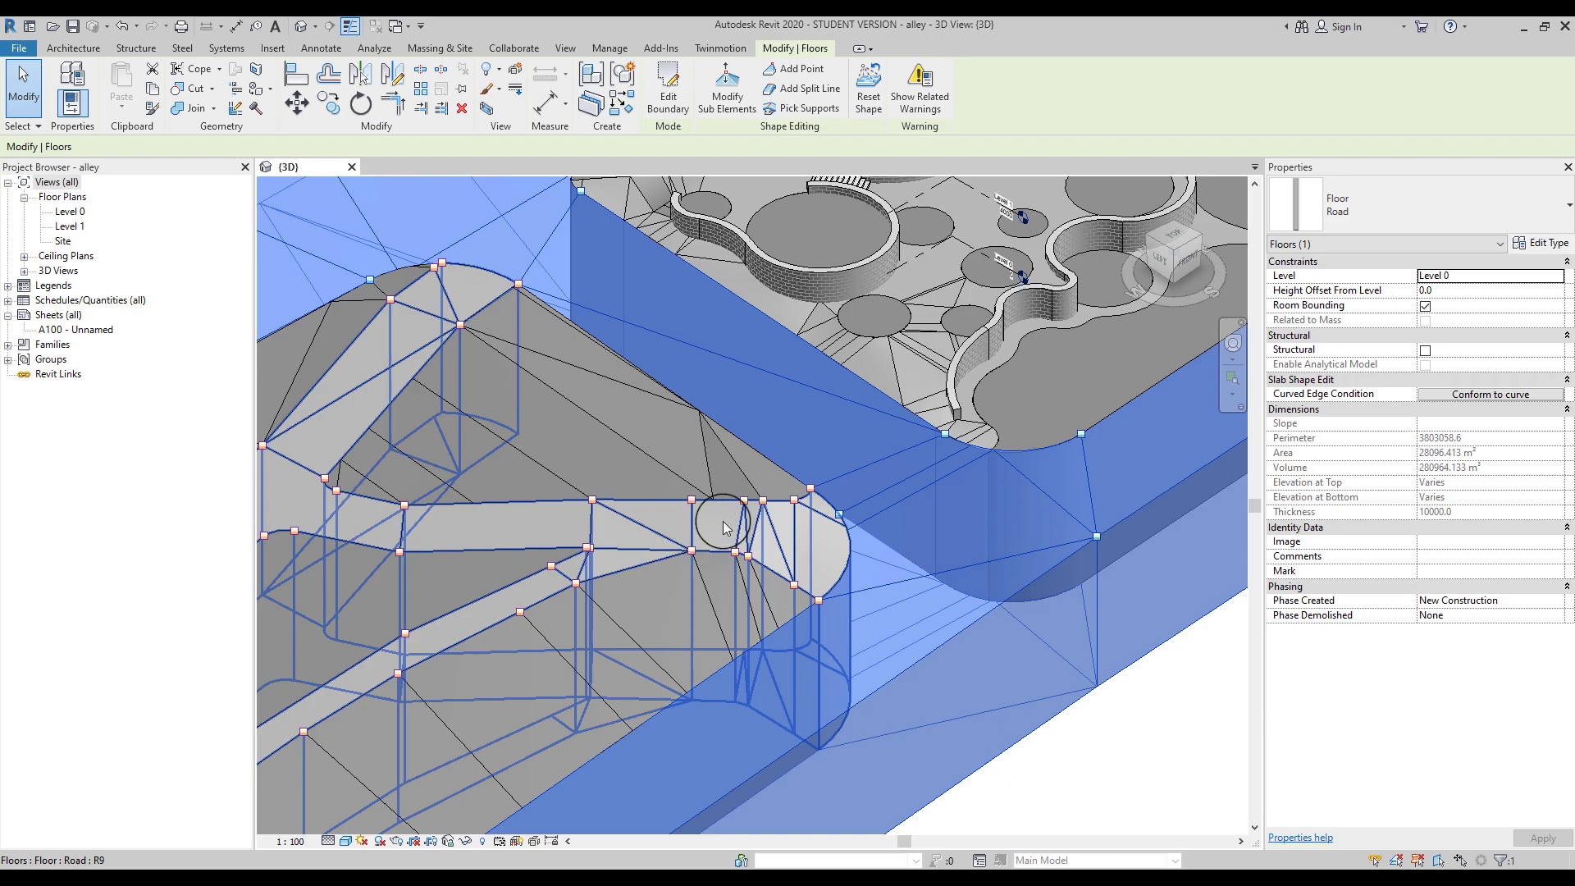
{"action": "left_click", "coordinate": [853, 527]}
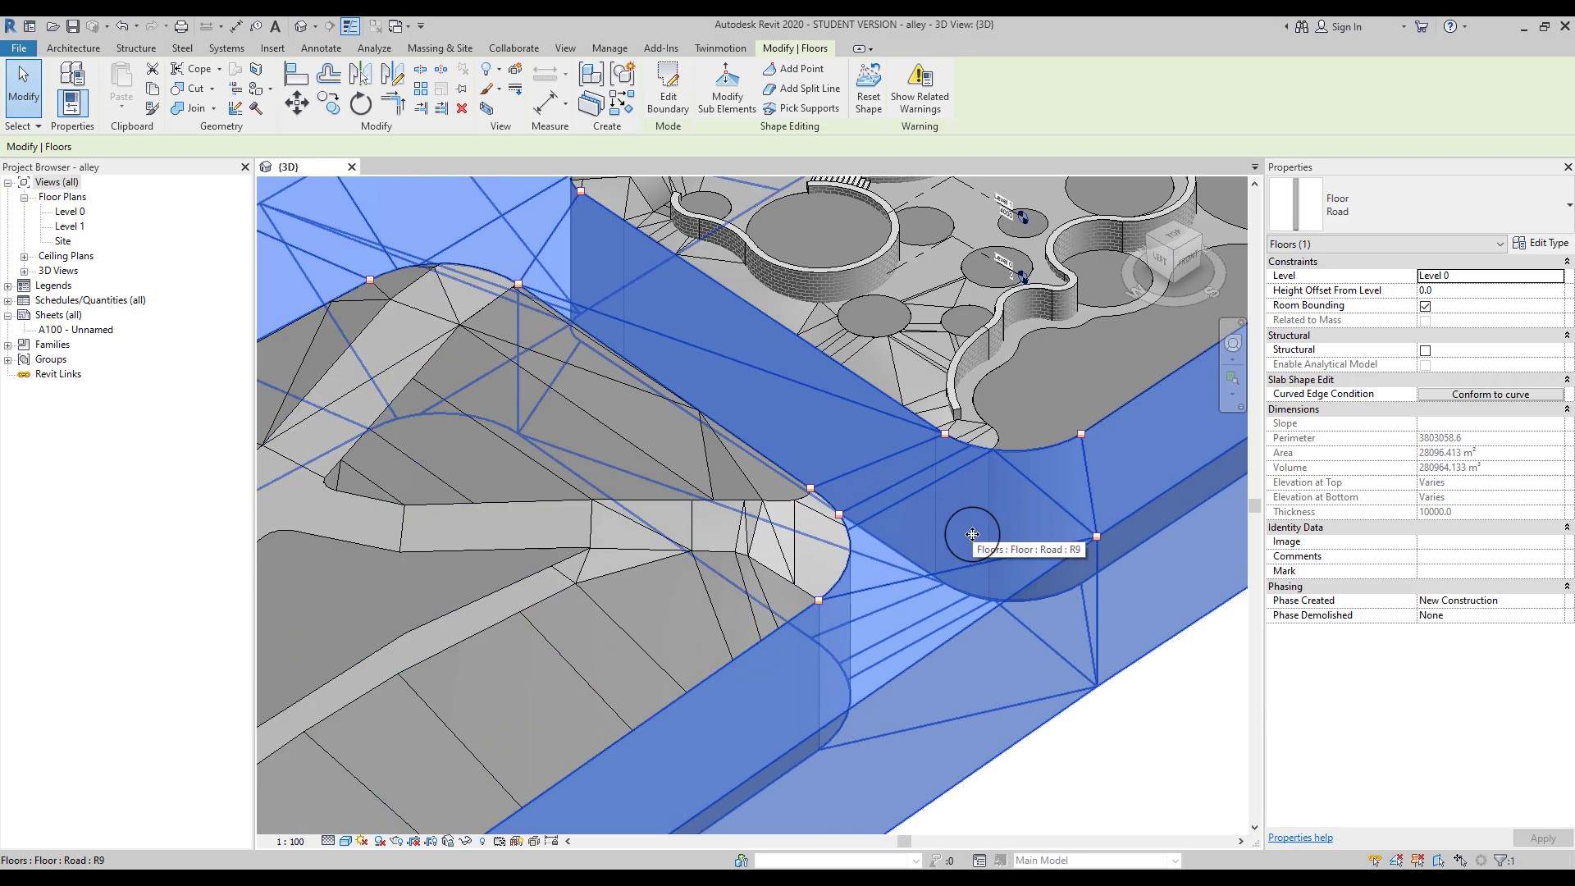
{"action": "left_click", "coordinate": [748, 538]}
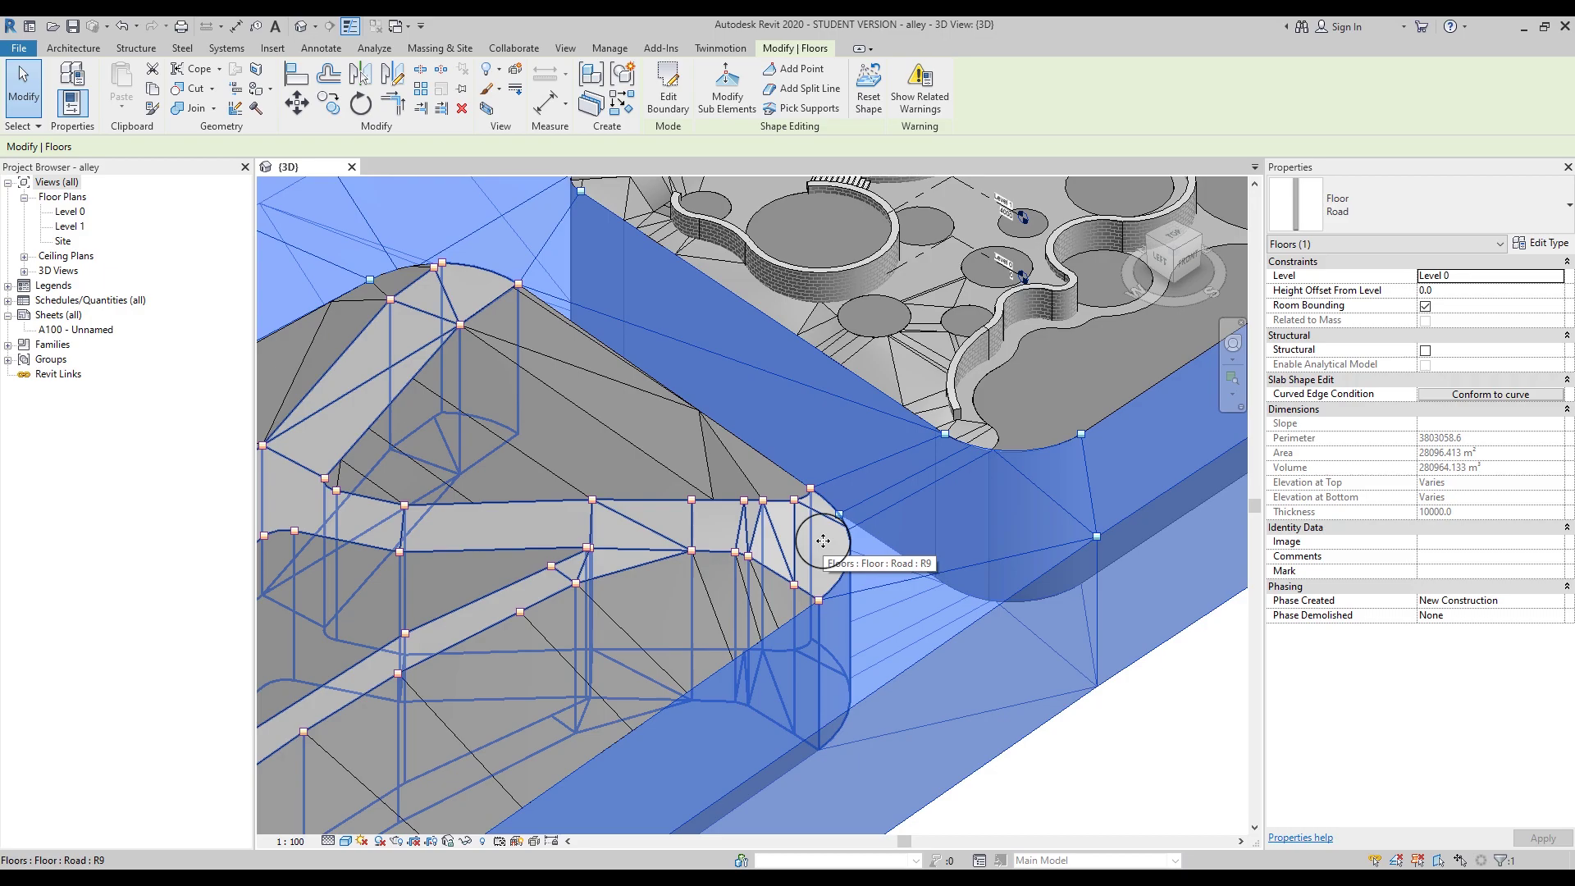
Step: Examine the shape points and sloped surfaces of the Grass floor that runs between the paths
{"action": "scroll", "coordinate": [823, 539], "scroll_direction": "down", "scroll_amount": 3}
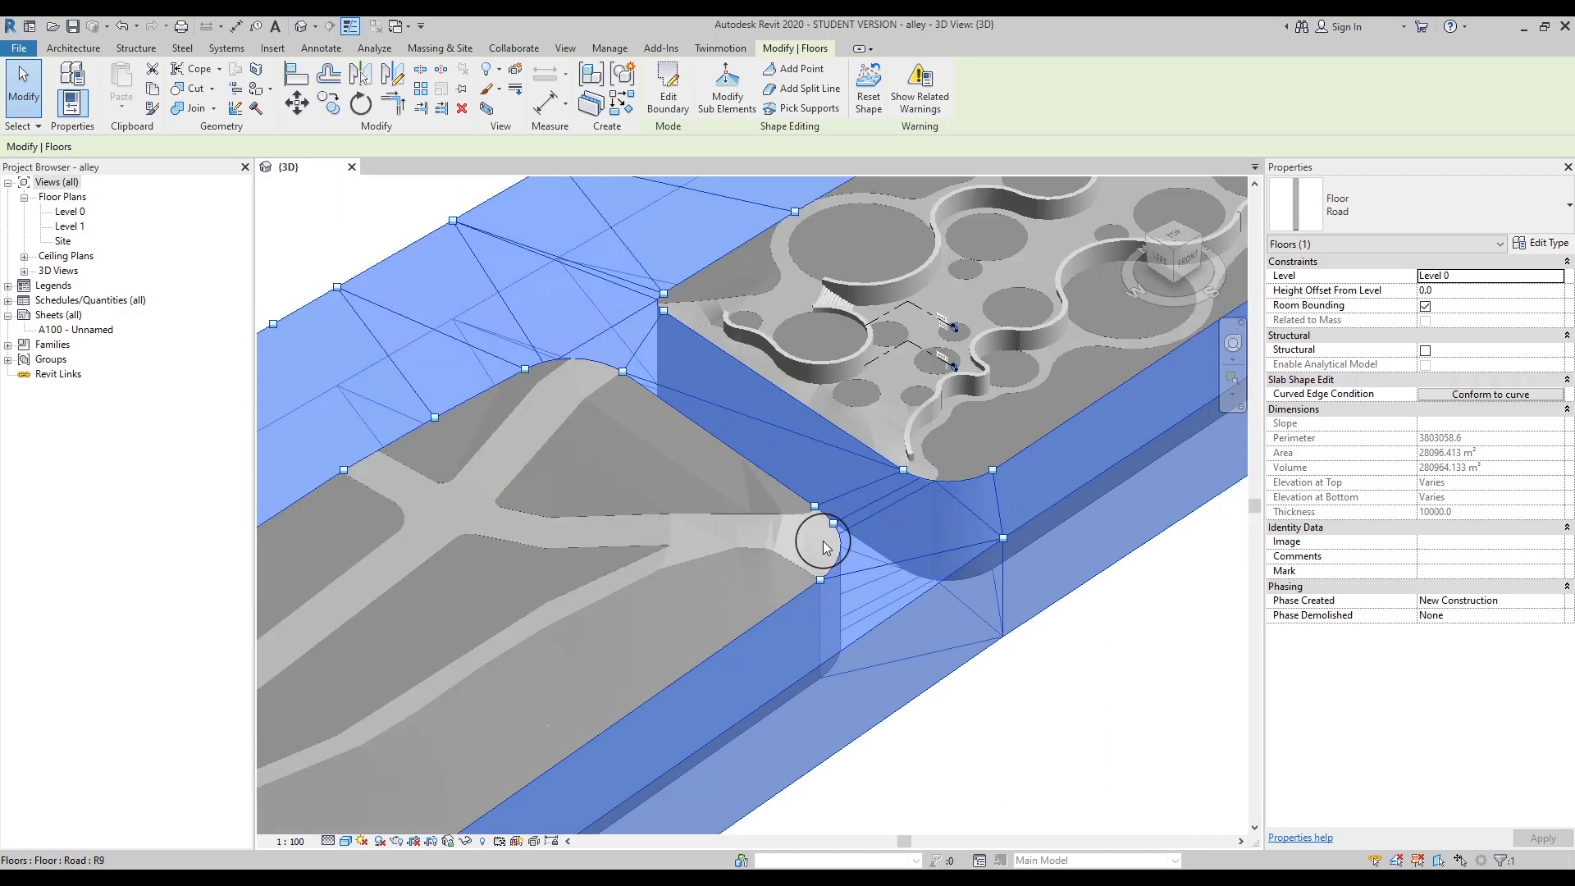
{"action": "middle_click_drag", "start_coordinate": [700, 663], "coordinate": [1025, 444]}
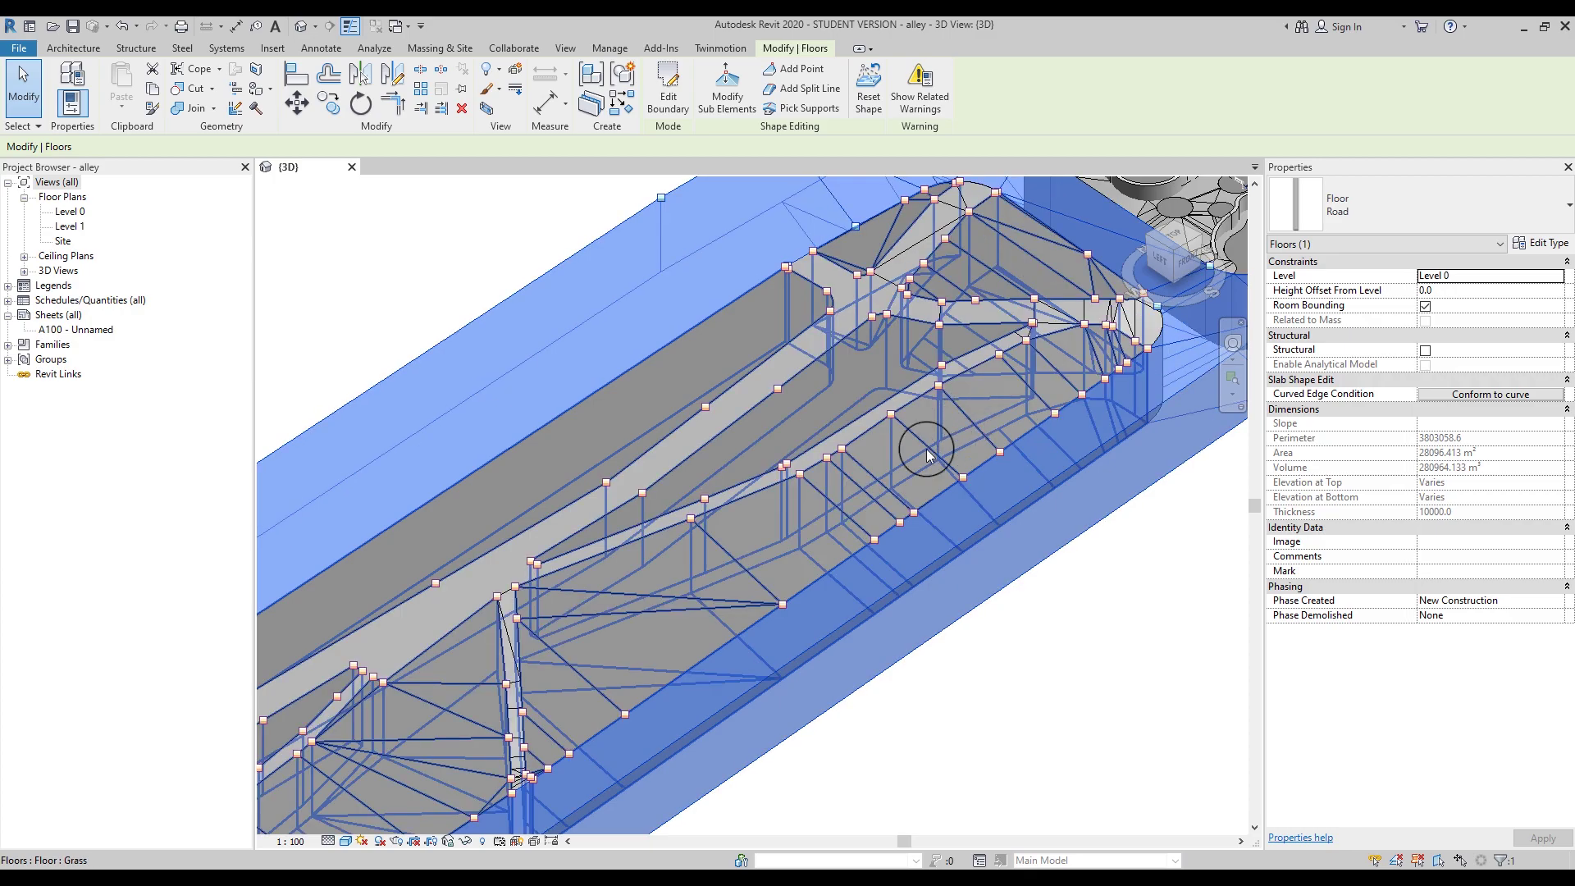
{"action": "left_click", "coordinate": [695, 547]}
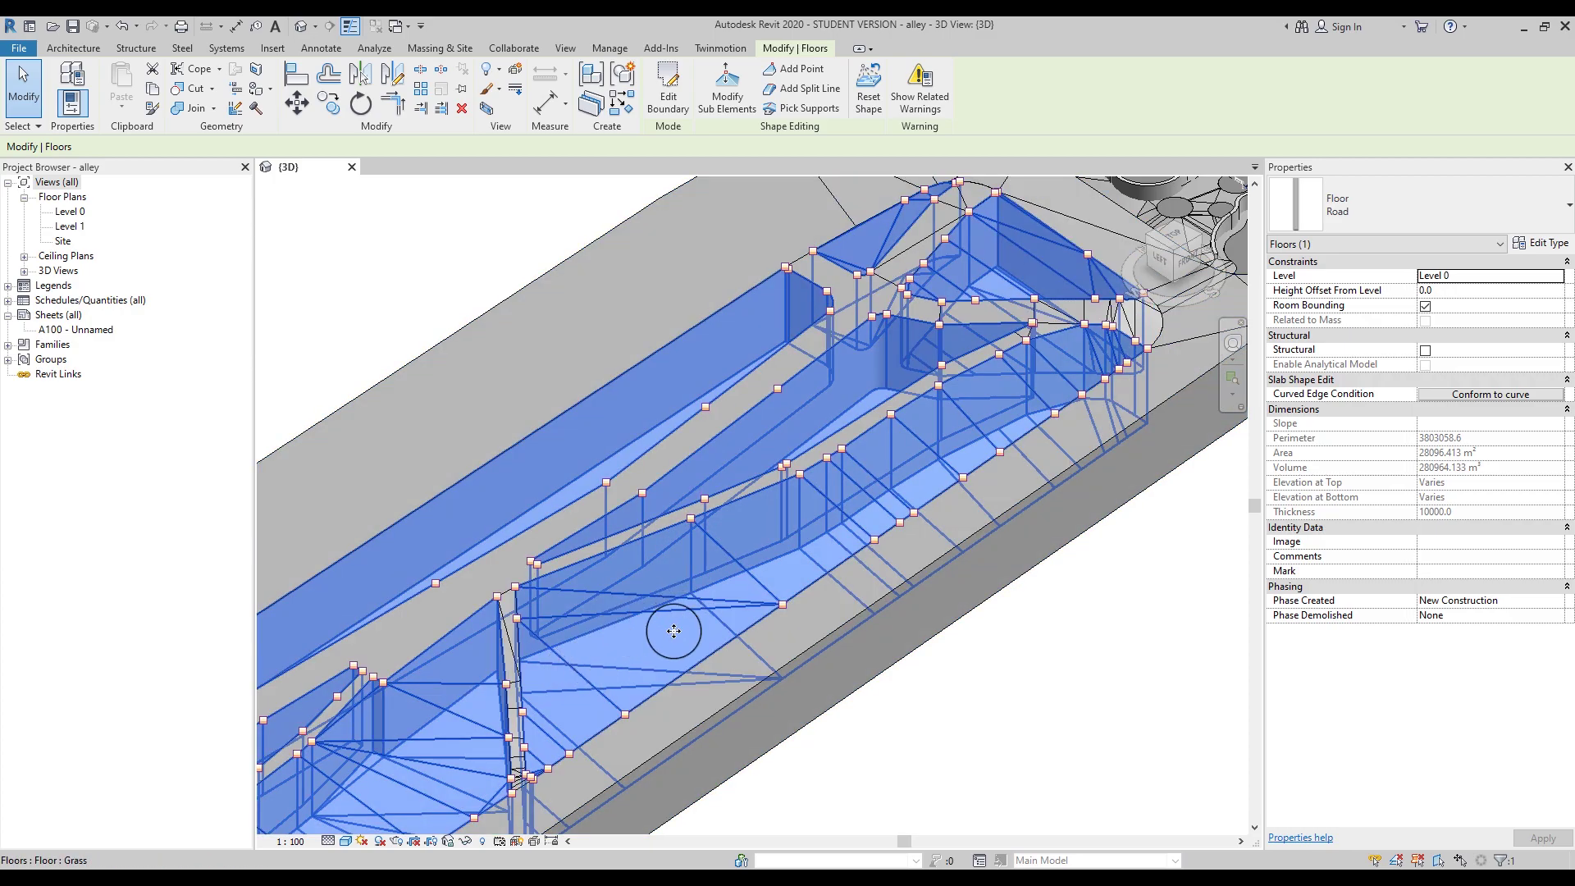
{"action": "scroll", "coordinate": [657, 632], "scroll_direction": "up", "scroll_amount": 3}
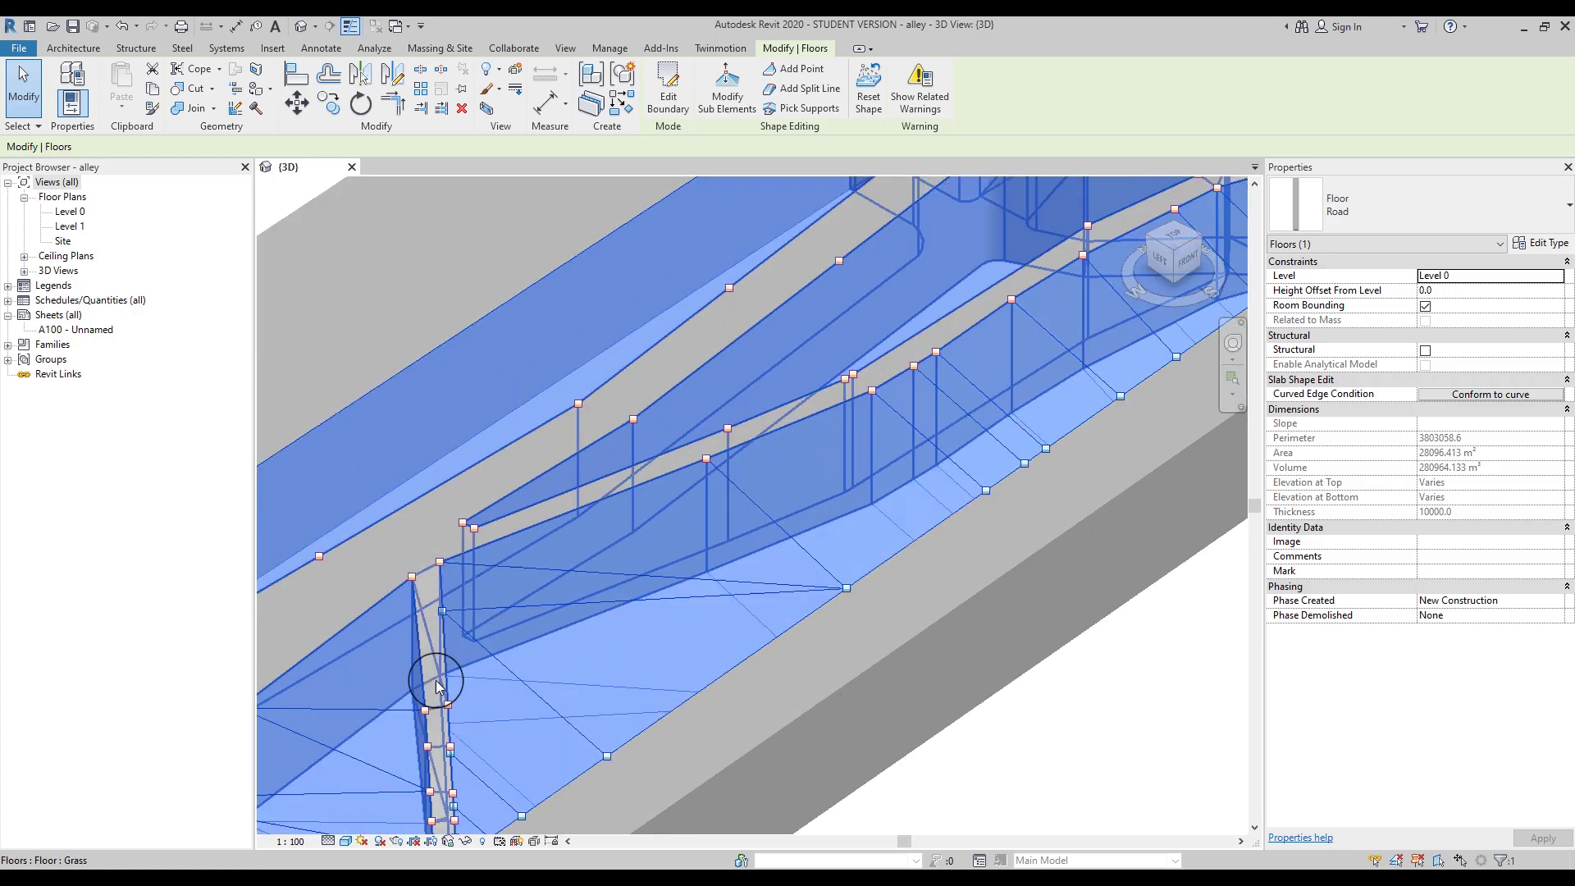
{"action": "left_click", "coordinate": [695, 611]}
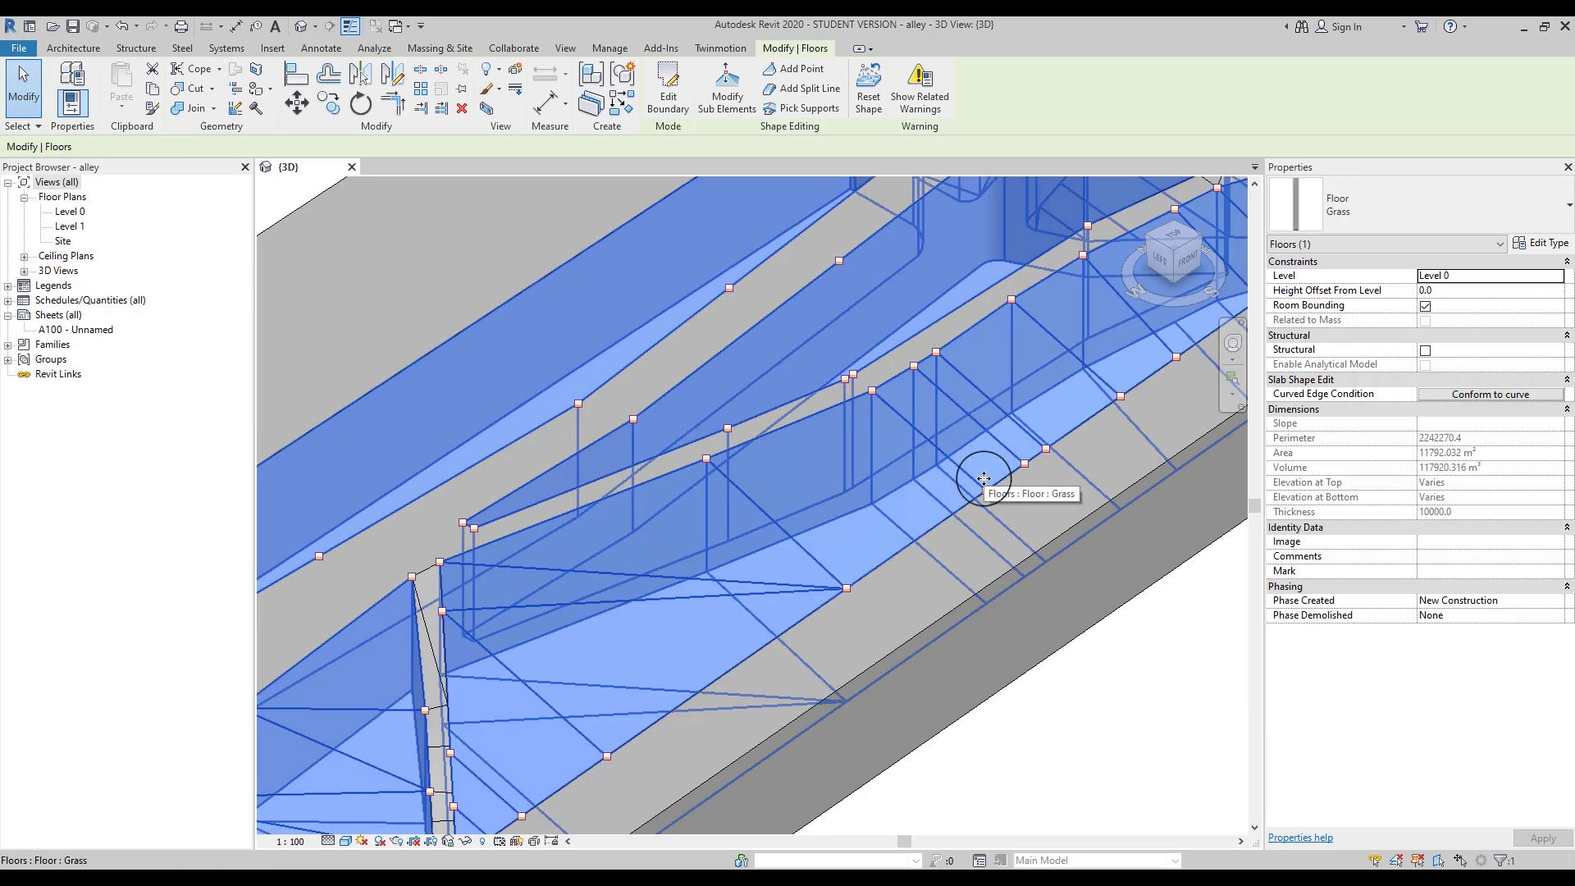
{"action": "scroll", "coordinate": [984, 479], "scroll_direction": "down", "scroll_amount": 4}
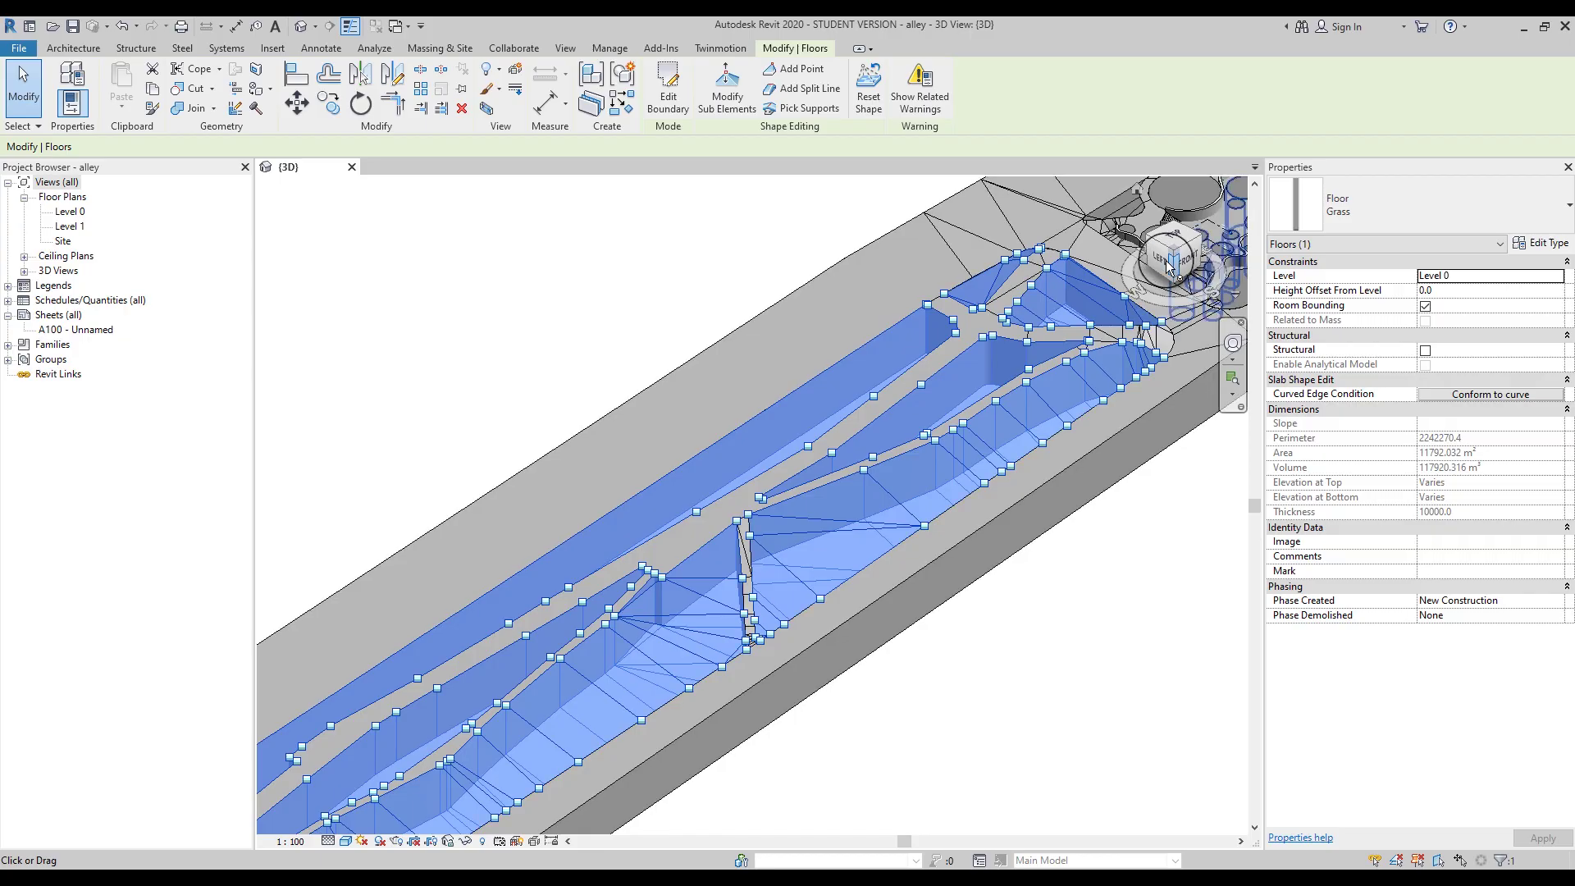
Step: Inspect the terrain's height profile from the left side, then orbit along the alley to its opposite end
{"action": "left_click", "coordinate": [1173, 264]}
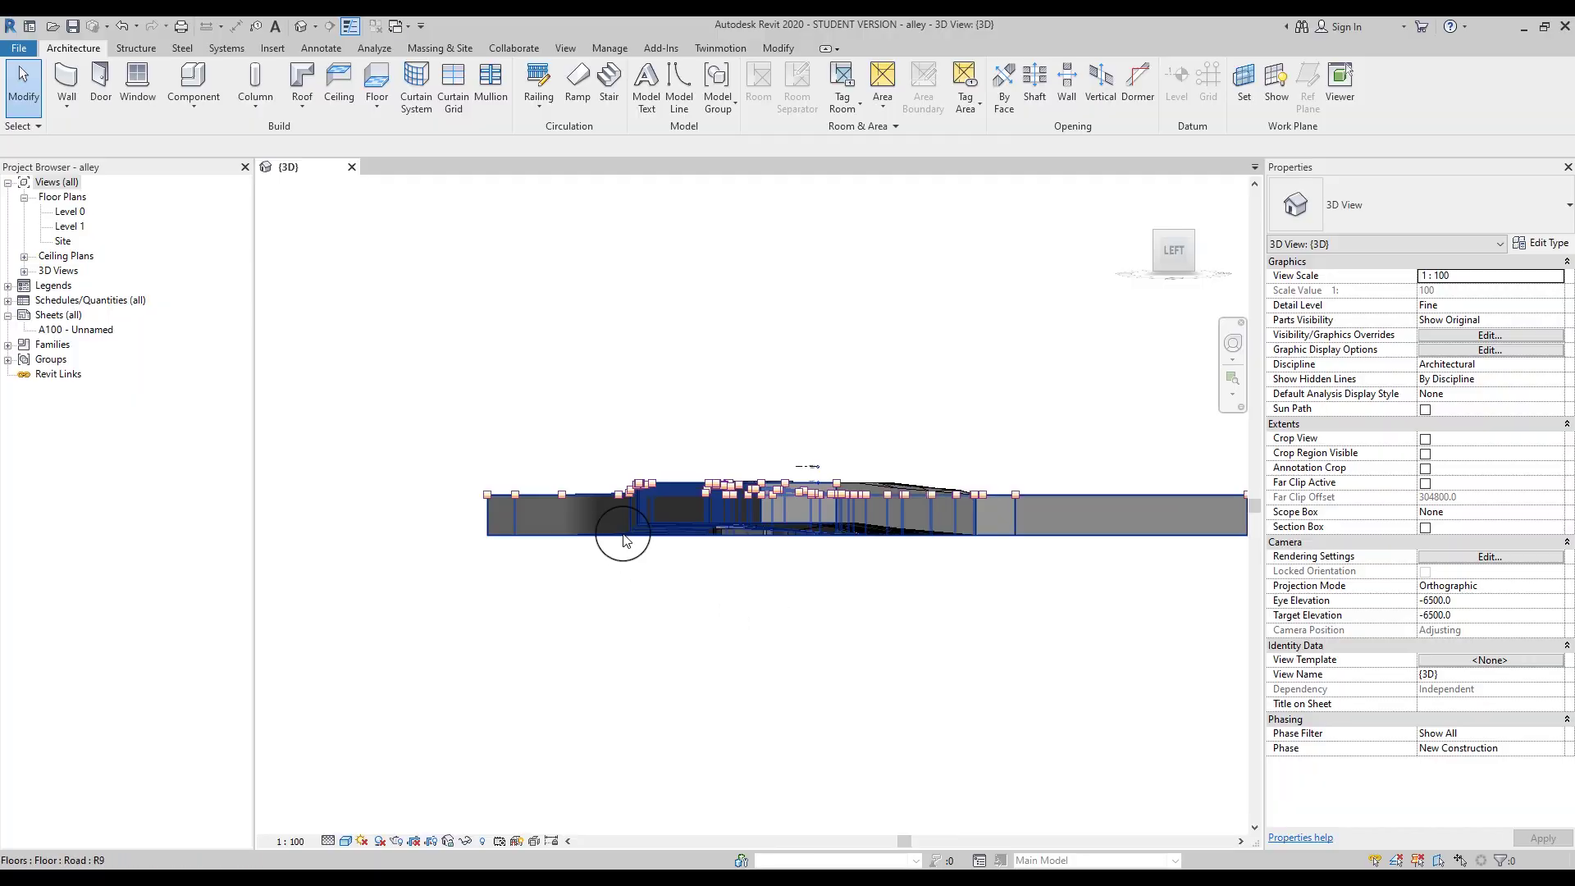
{"action": "middle_click_drag", "start_coordinate": [876, 576], "coordinate": [841, 582], "text": "shift"}
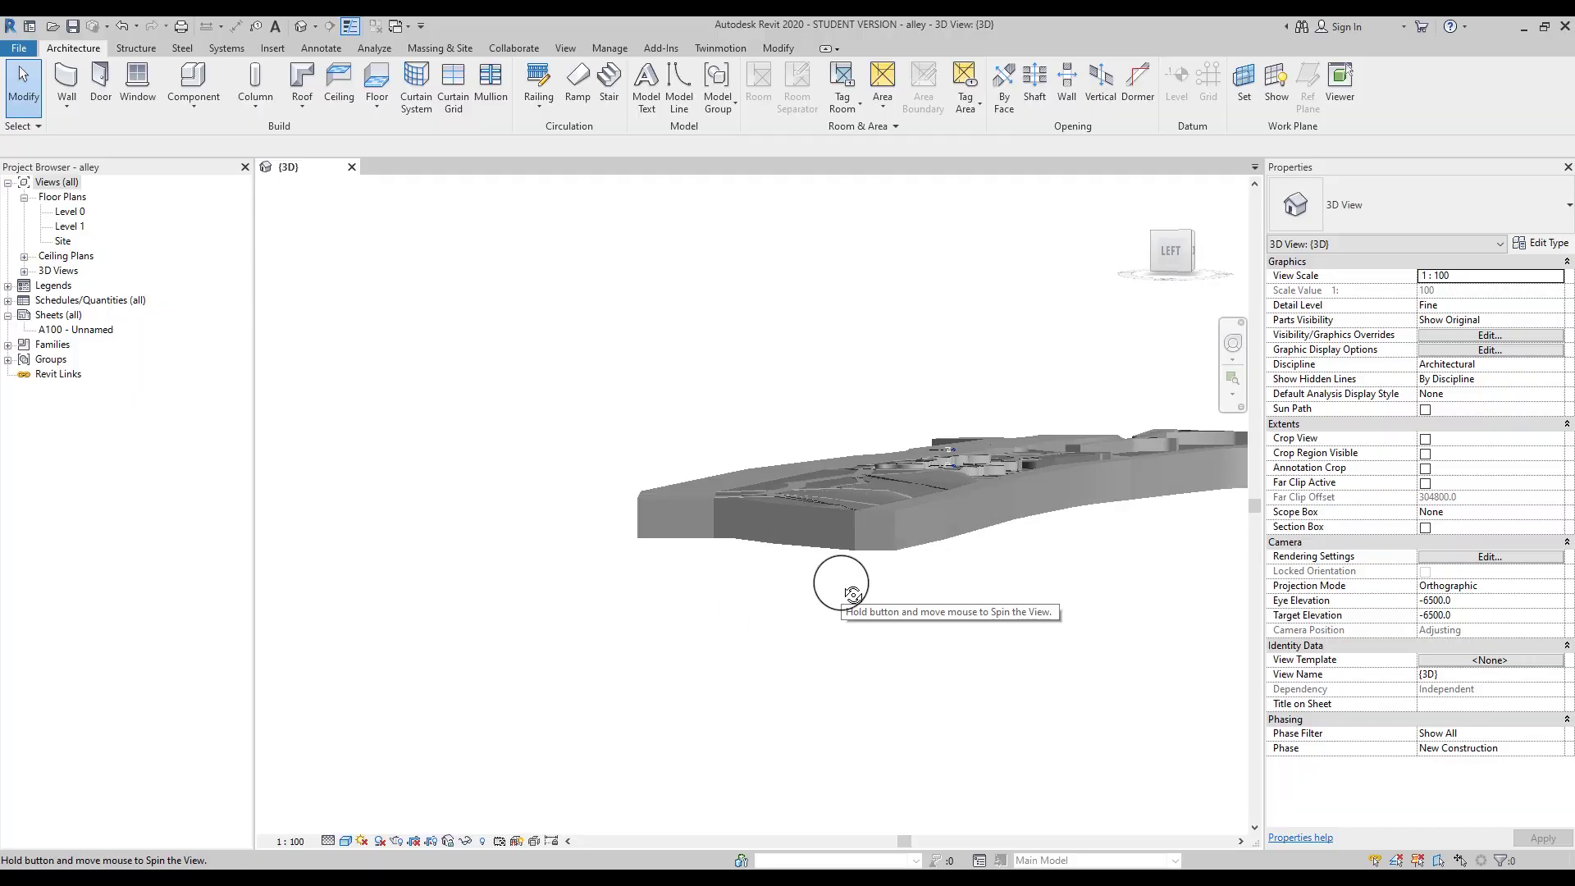
{"action": "scroll", "coordinate": [710, 509], "scroll_direction": "up", "scroll_amount": 3}
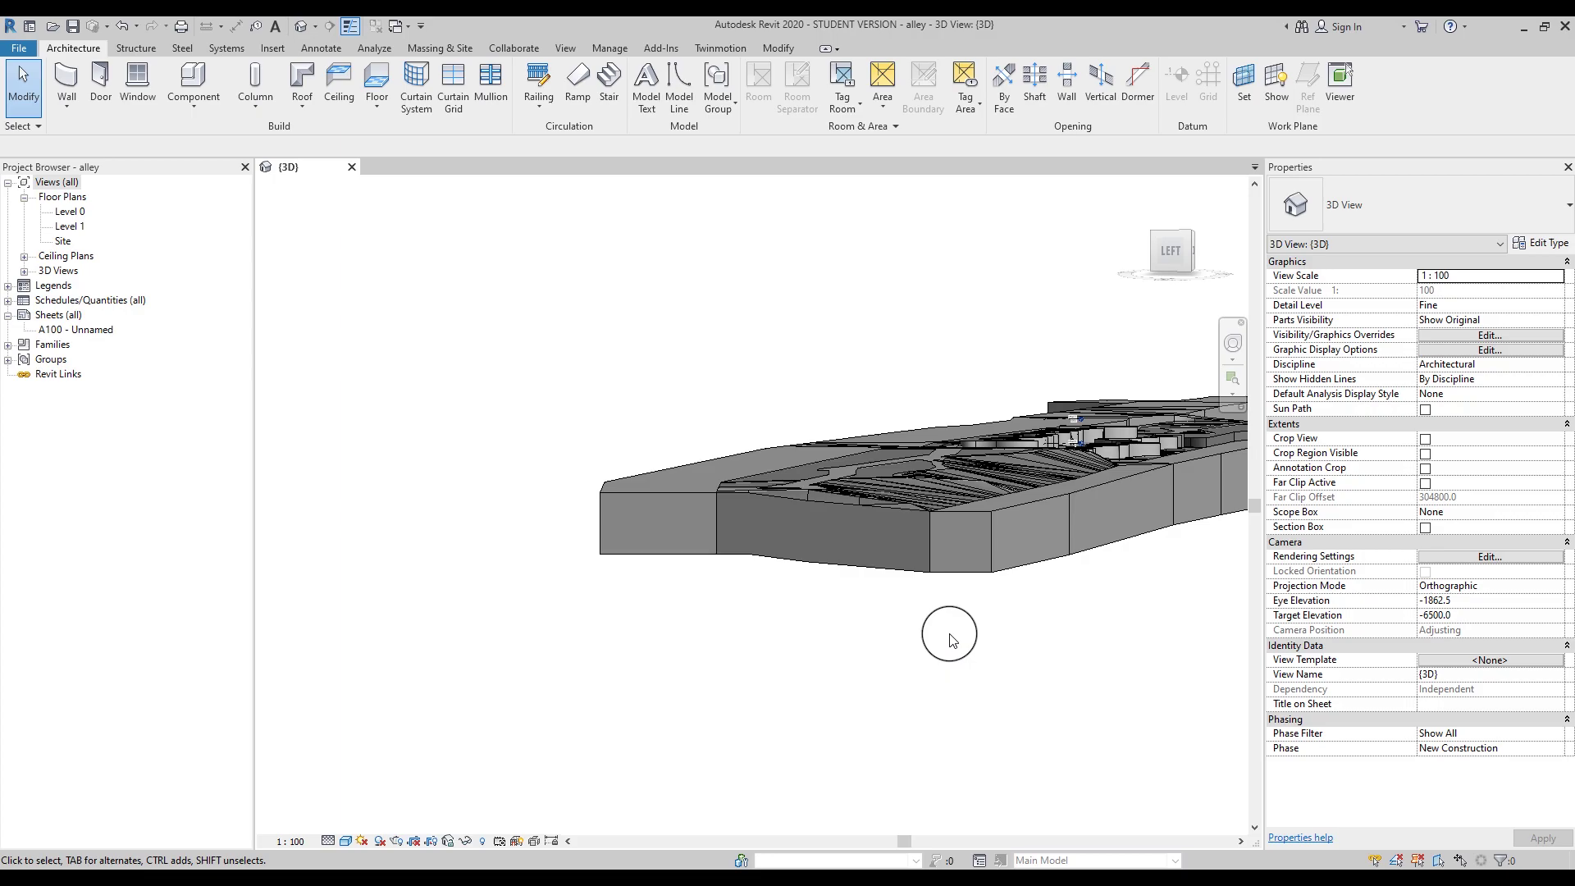
{"action": "scroll", "coordinate": [936, 555], "scroll_direction": "up", "scroll_amount": 2}
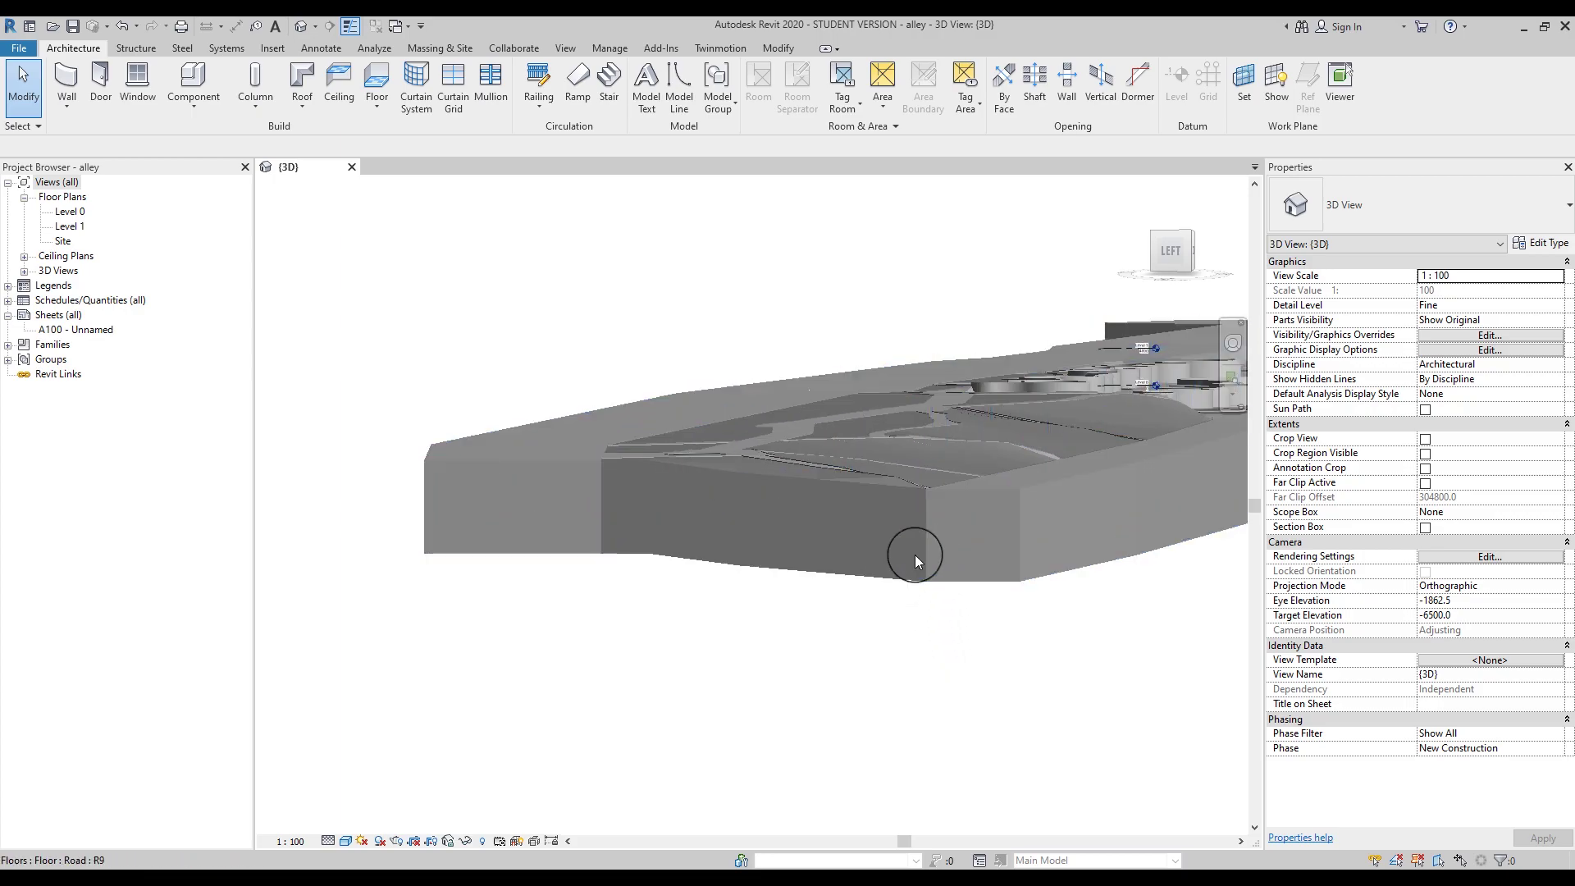
{"action": "scroll", "coordinate": [548, 441], "scroll_direction": "up", "scroll_amount": 2}
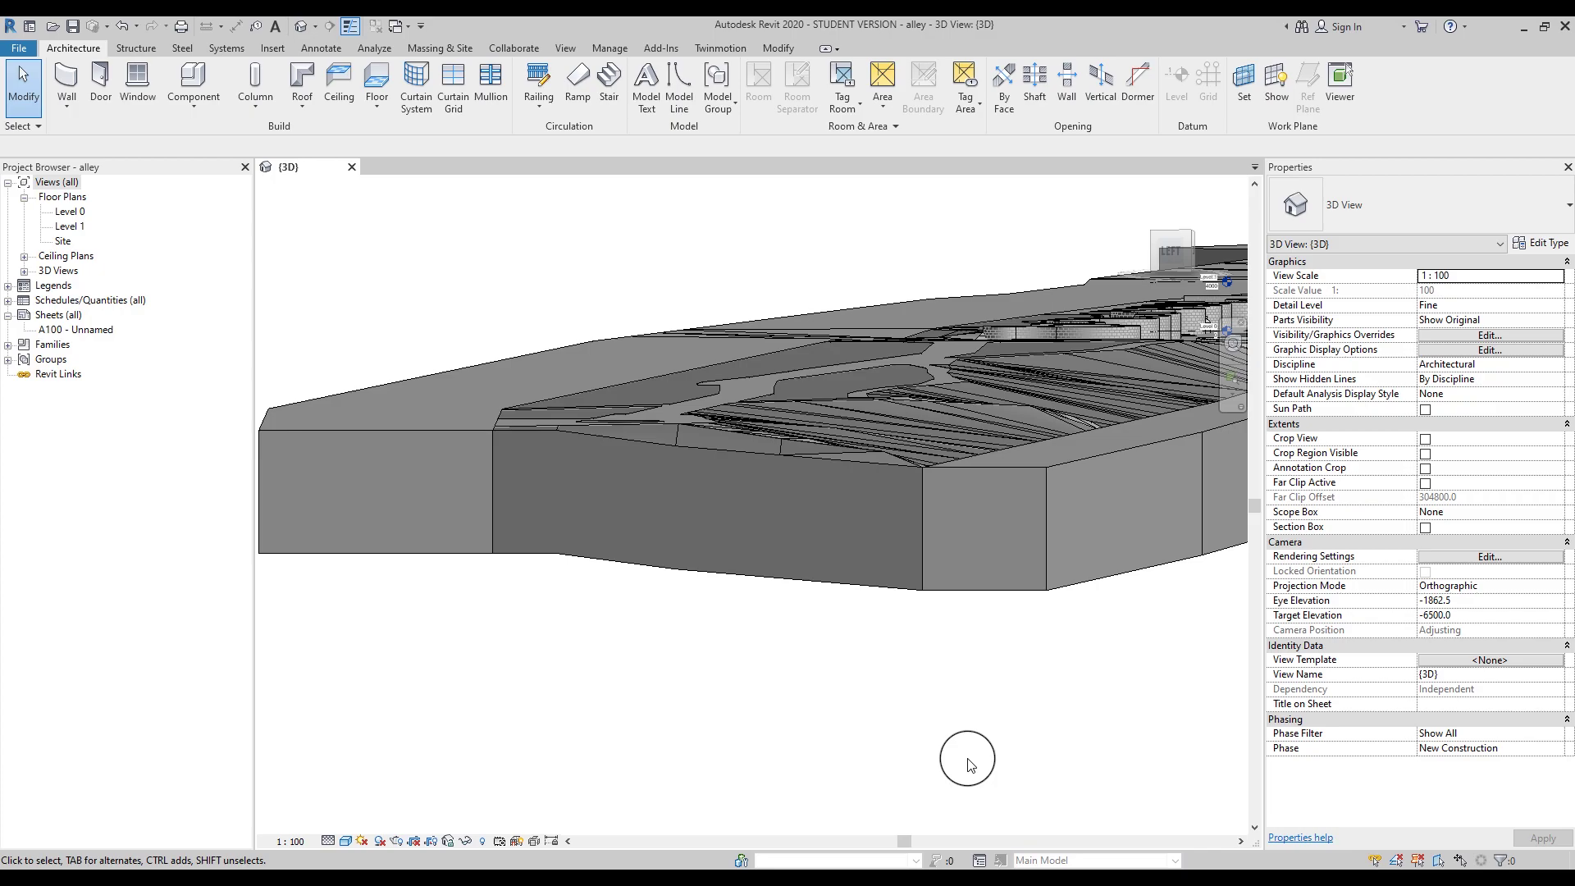
{"action": "middle_click_drag", "start_coordinate": [968, 763], "coordinate": [737, 827], "text": "shift"}
{"action": "middle_click_drag", "start_coordinate": [997, 534], "coordinate": [648, 850]}
{"action": "middle_click_drag", "start_coordinate": [832, 535], "coordinate": [417, 622]}
{"action": "middle_click_drag", "start_coordinate": [732, 527], "coordinate": [584, 577]}
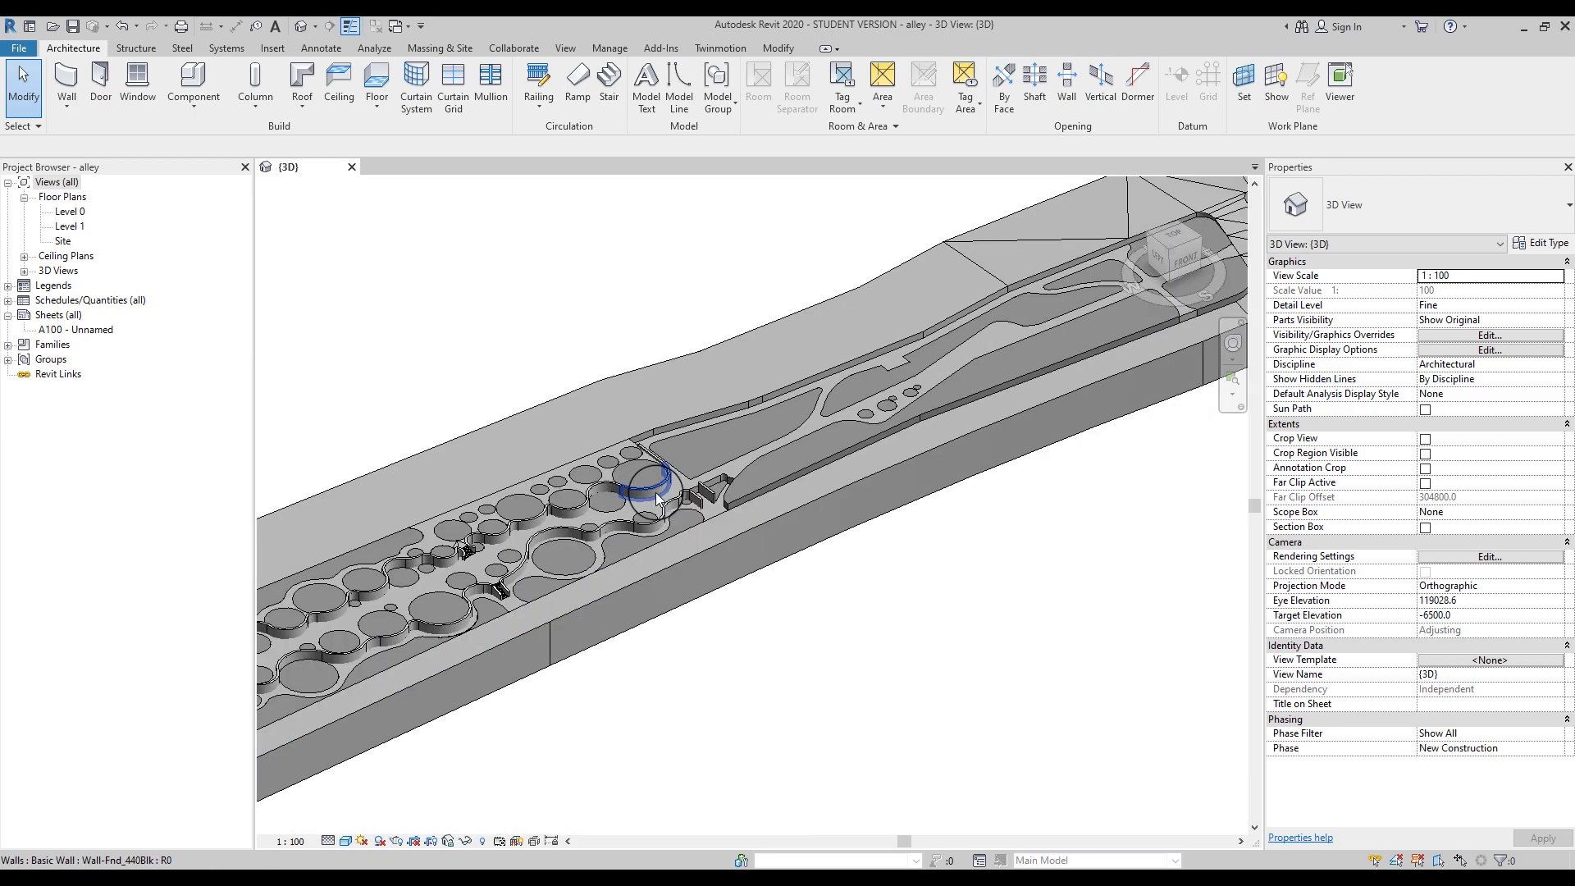
Step: Modify the sub-elements of the Grass floor beside the short walls, lowering its tip point to elevation -1500
{"action": "scroll", "coordinate": [652, 487], "scroll_direction": "up", "scroll_amount": 2}
{"action": "scroll", "coordinate": [819, 466], "scroll_direction": "up", "scroll_amount": 6}
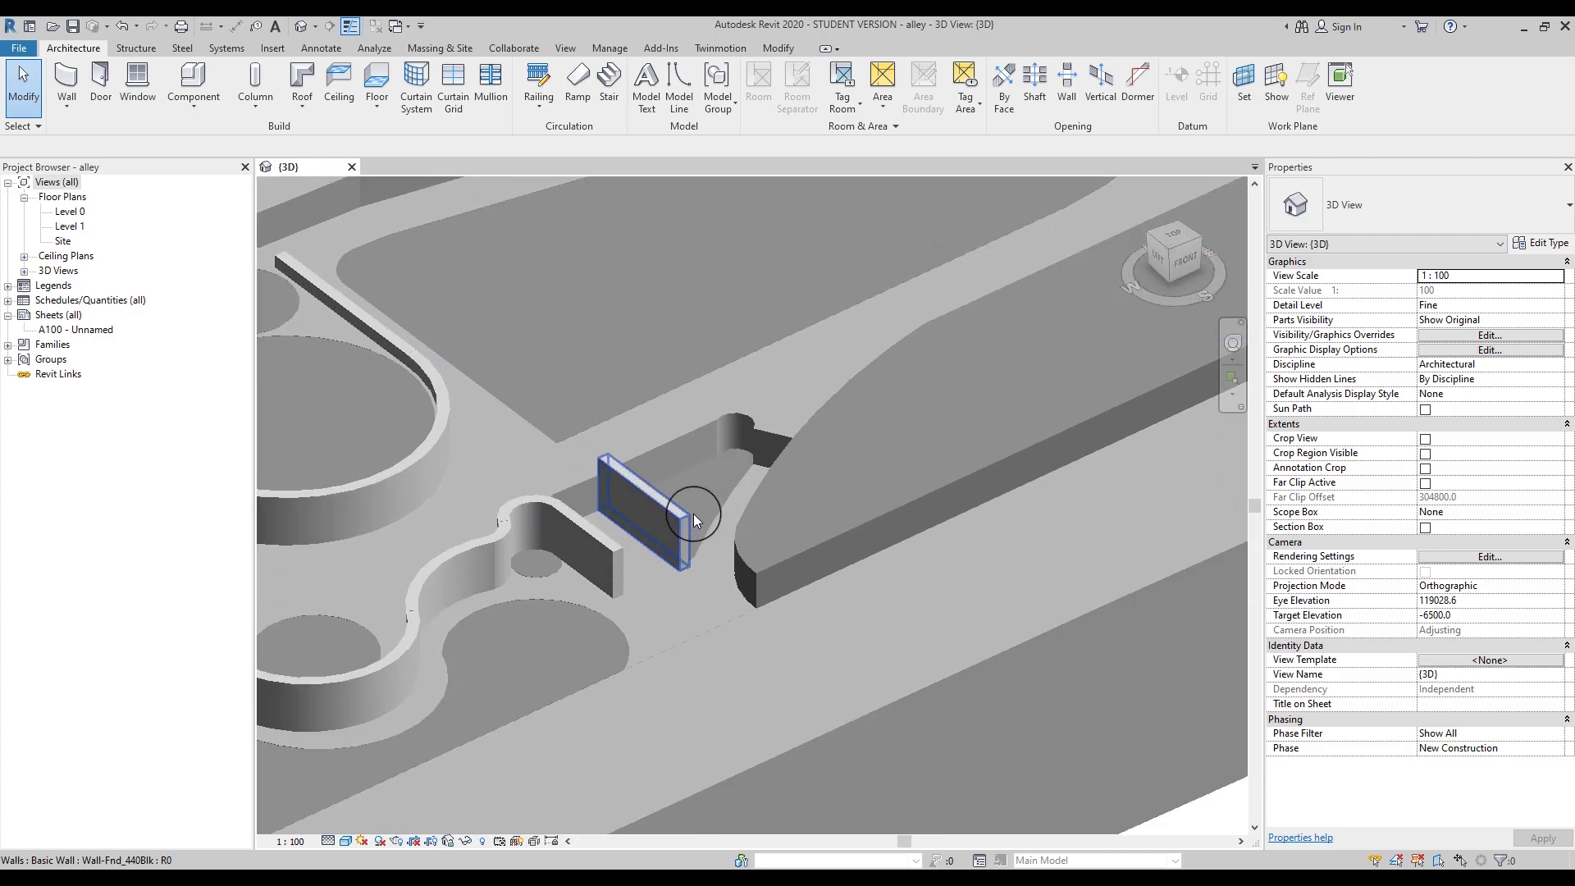
{"action": "left_click", "coordinate": [782, 553]}
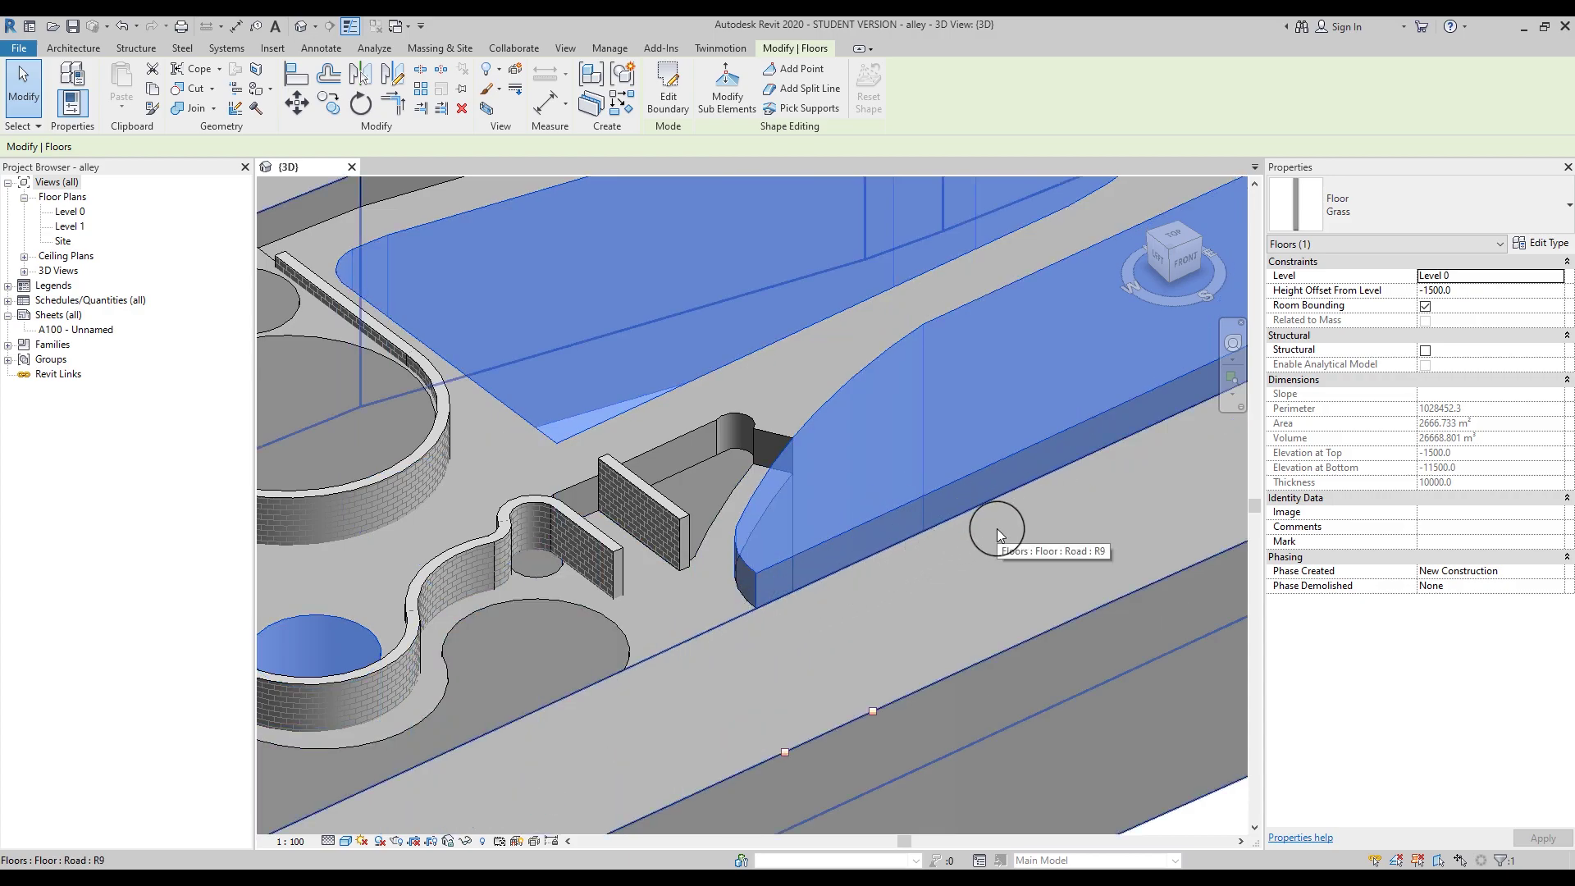
{"action": "left_click", "coordinate": [728, 95]}
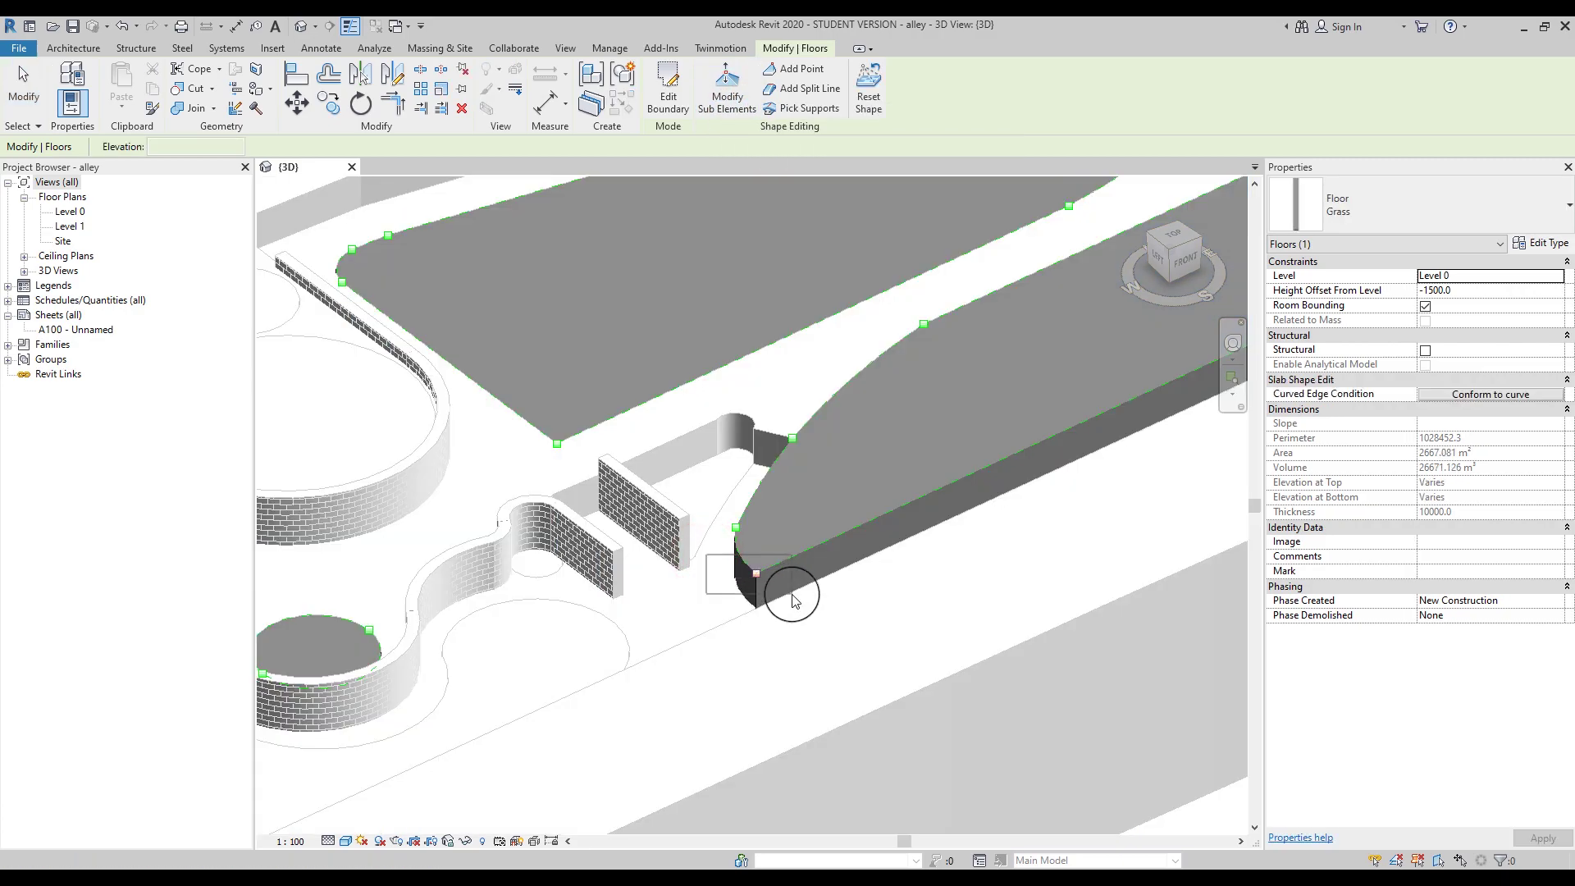
{"action": "left_click", "coordinate": [756, 572]}
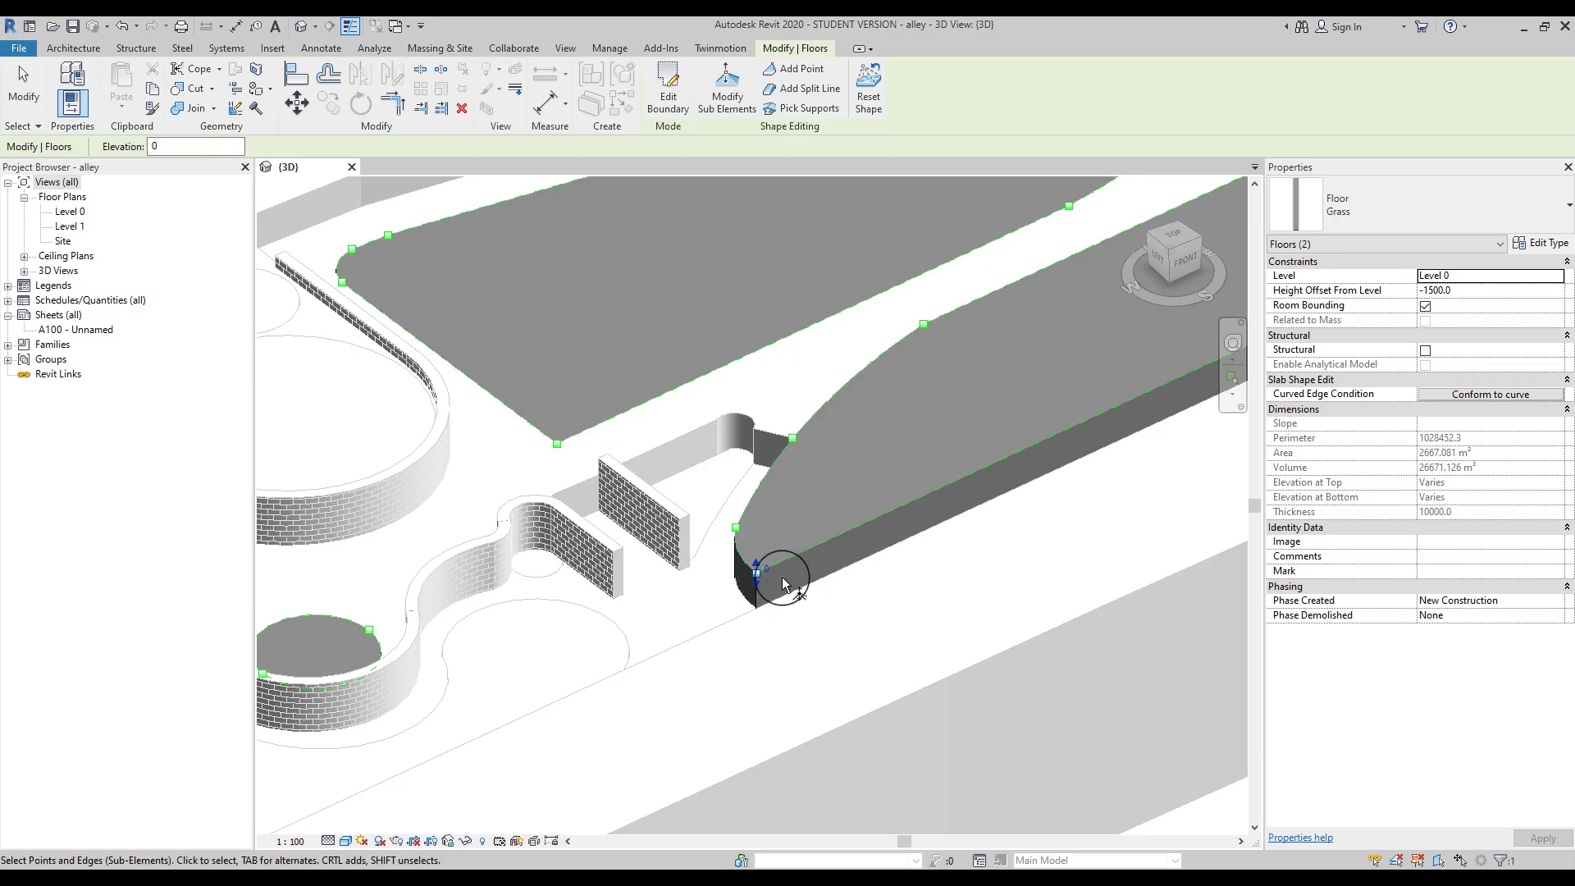
{"action": "left_click_drag", "start_coordinate": [753, 579], "coordinate": [758, 608]}
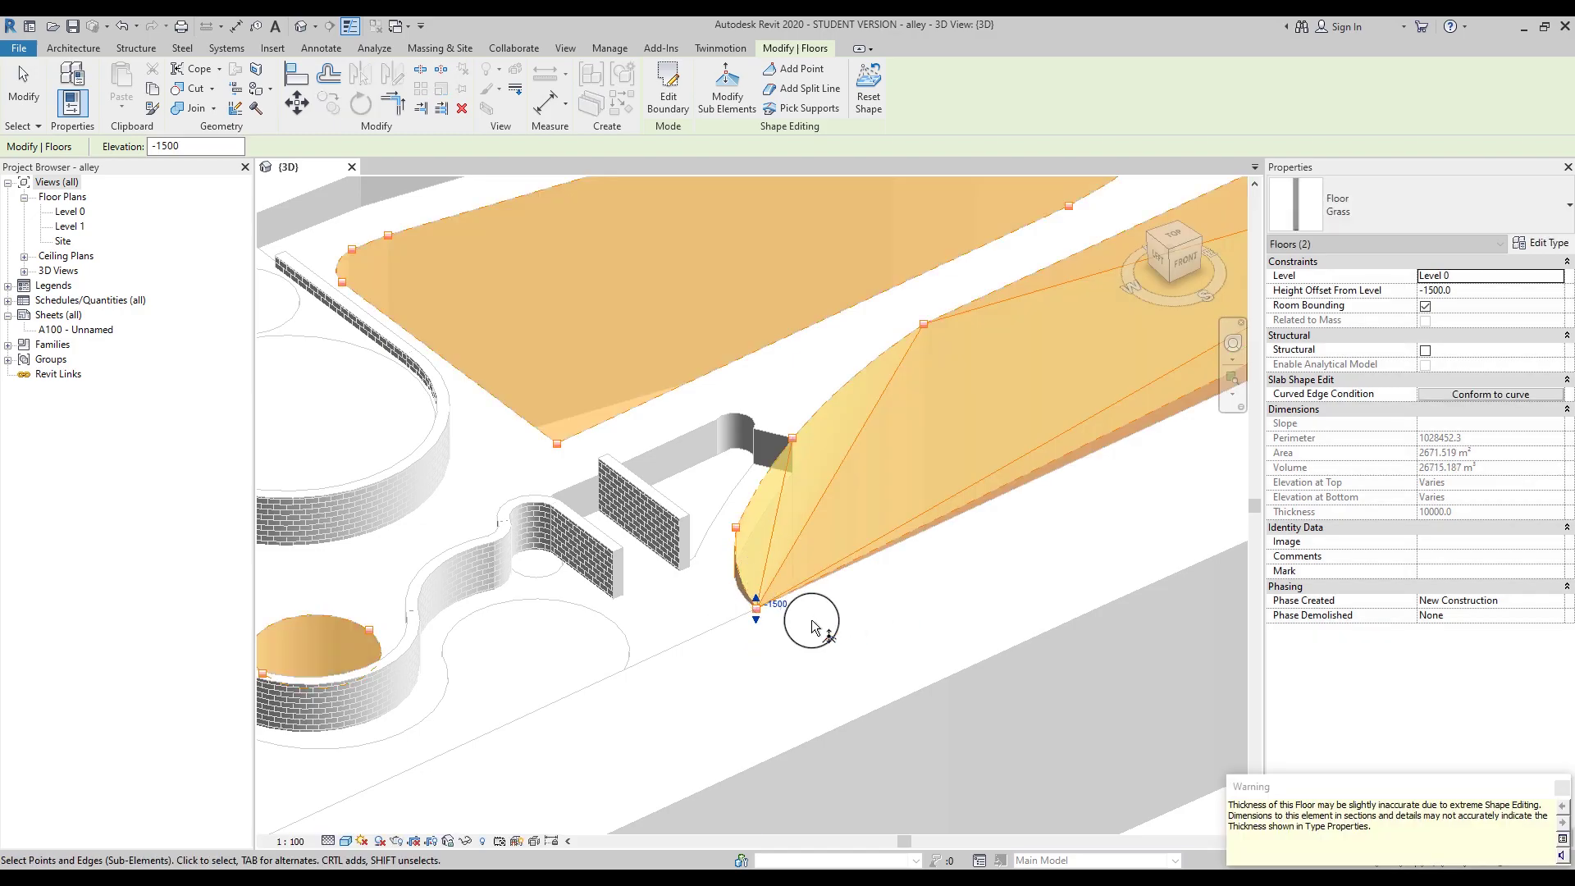
{"action": "left_click", "coordinate": [1561, 794]}
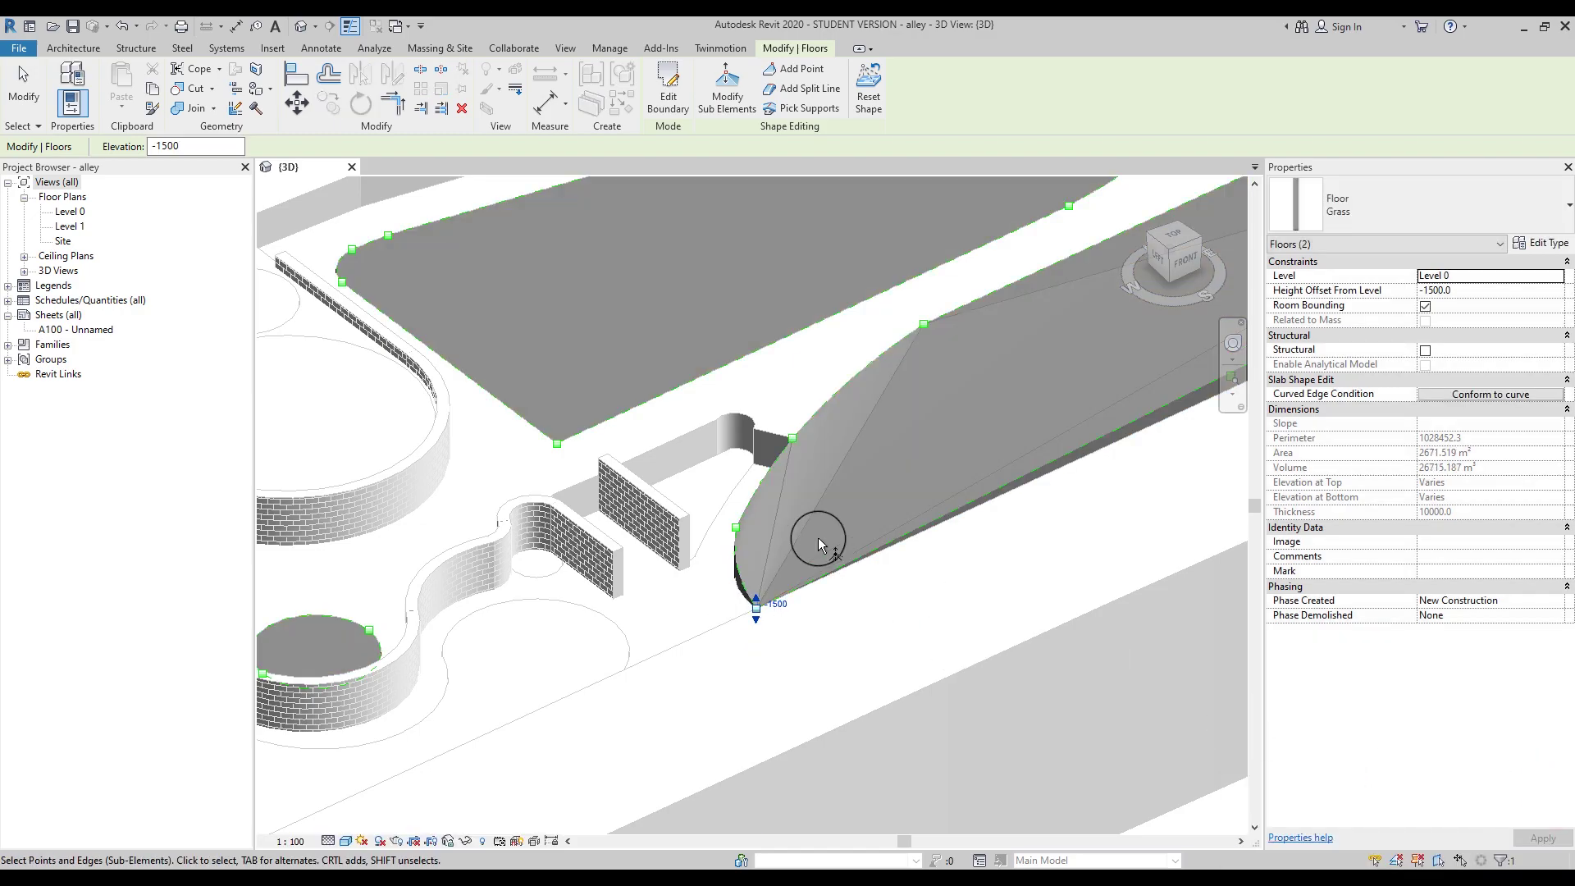
Step: Set the elevation of the neighbouring point on the Grass floor's curved tip to -1000
{"action": "left_click", "coordinate": [736, 527]}
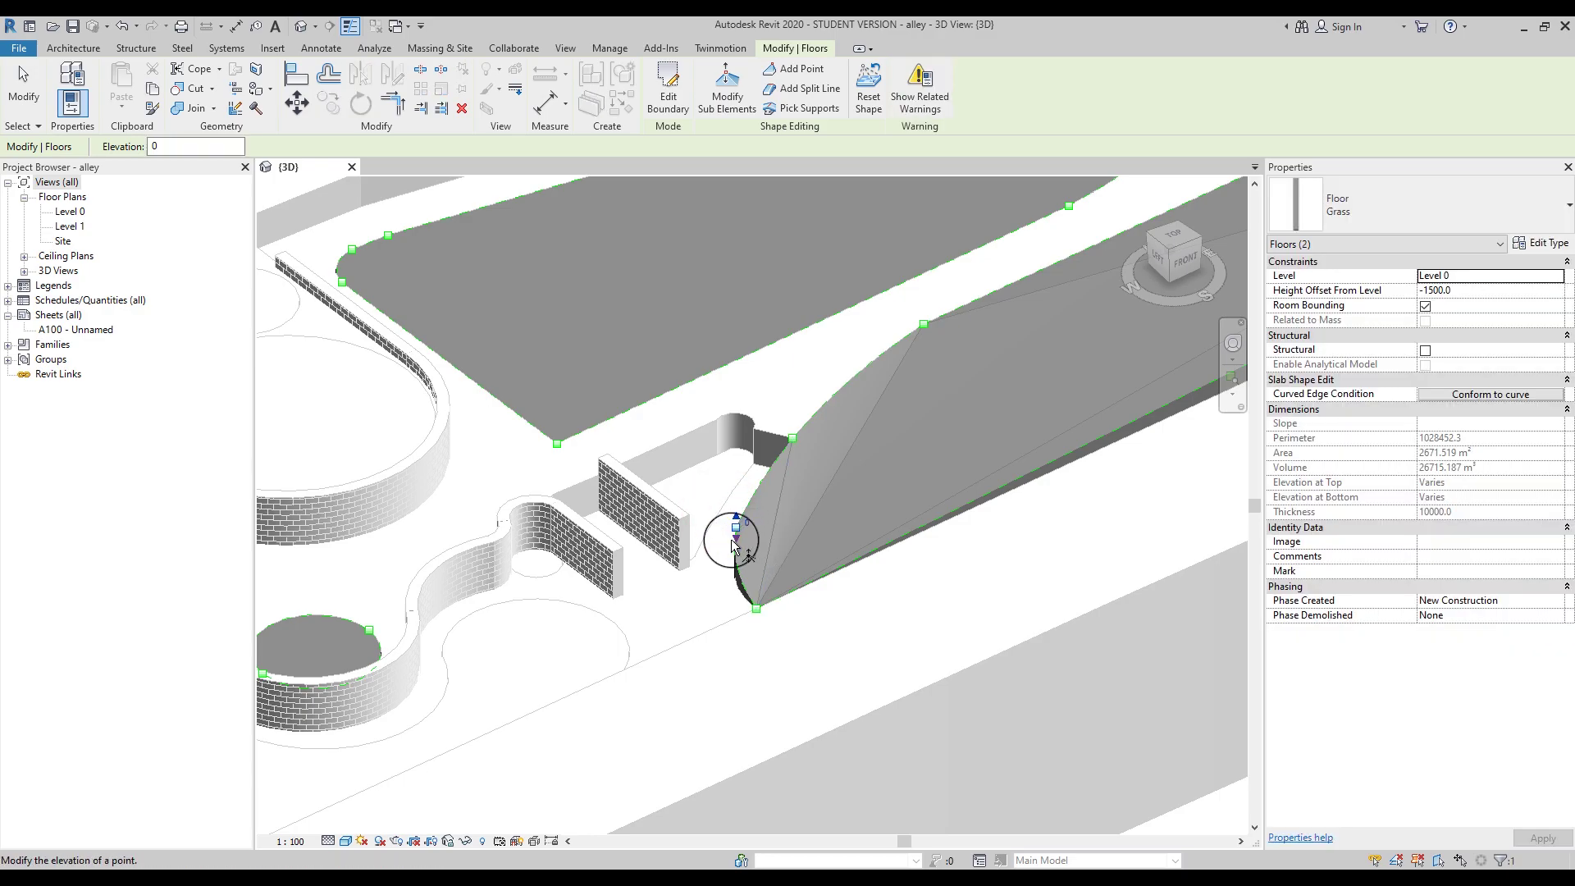
{"action": "left_click", "coordinate": [169, 147]}
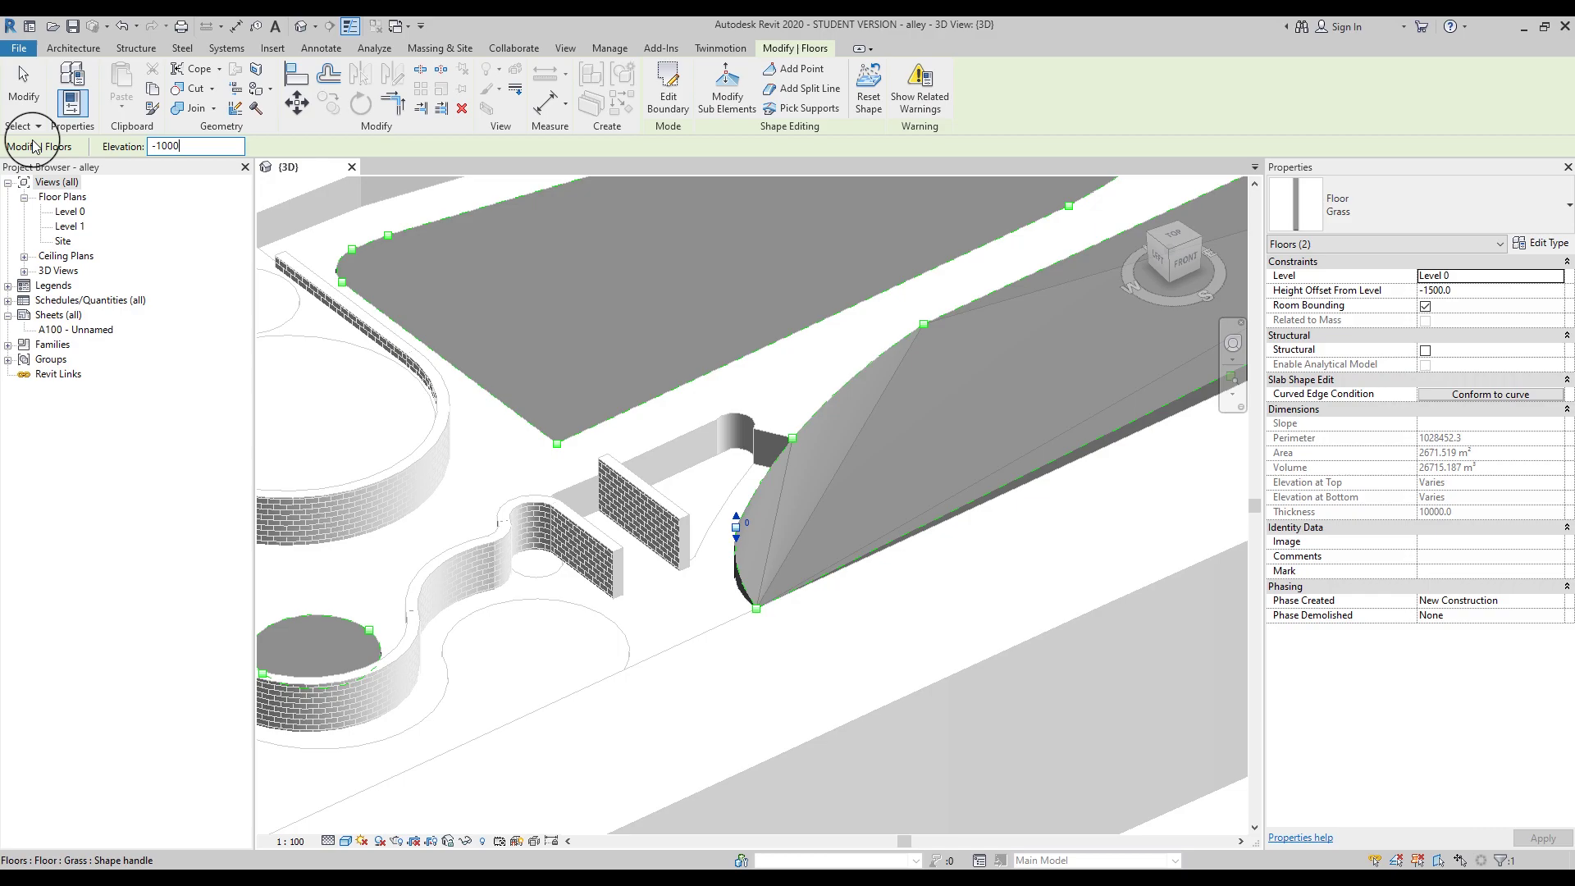
{"action": "key", "text": "Return"}
Step: Lower the next point along the Grass floor's outer edge to the endpoint of the Road floor below it
{"action": "middle_click_drag", "start_coordinate": [932, 509], "coordinate": [607, 494]}
{"action": "middle_click_drag", "start_coordinate": [1124, 336], "coordinate": [390, 587]}
{"action": "left_click_drag", "start_coordinate": [426, 568], "coordinate": [469, 617]}
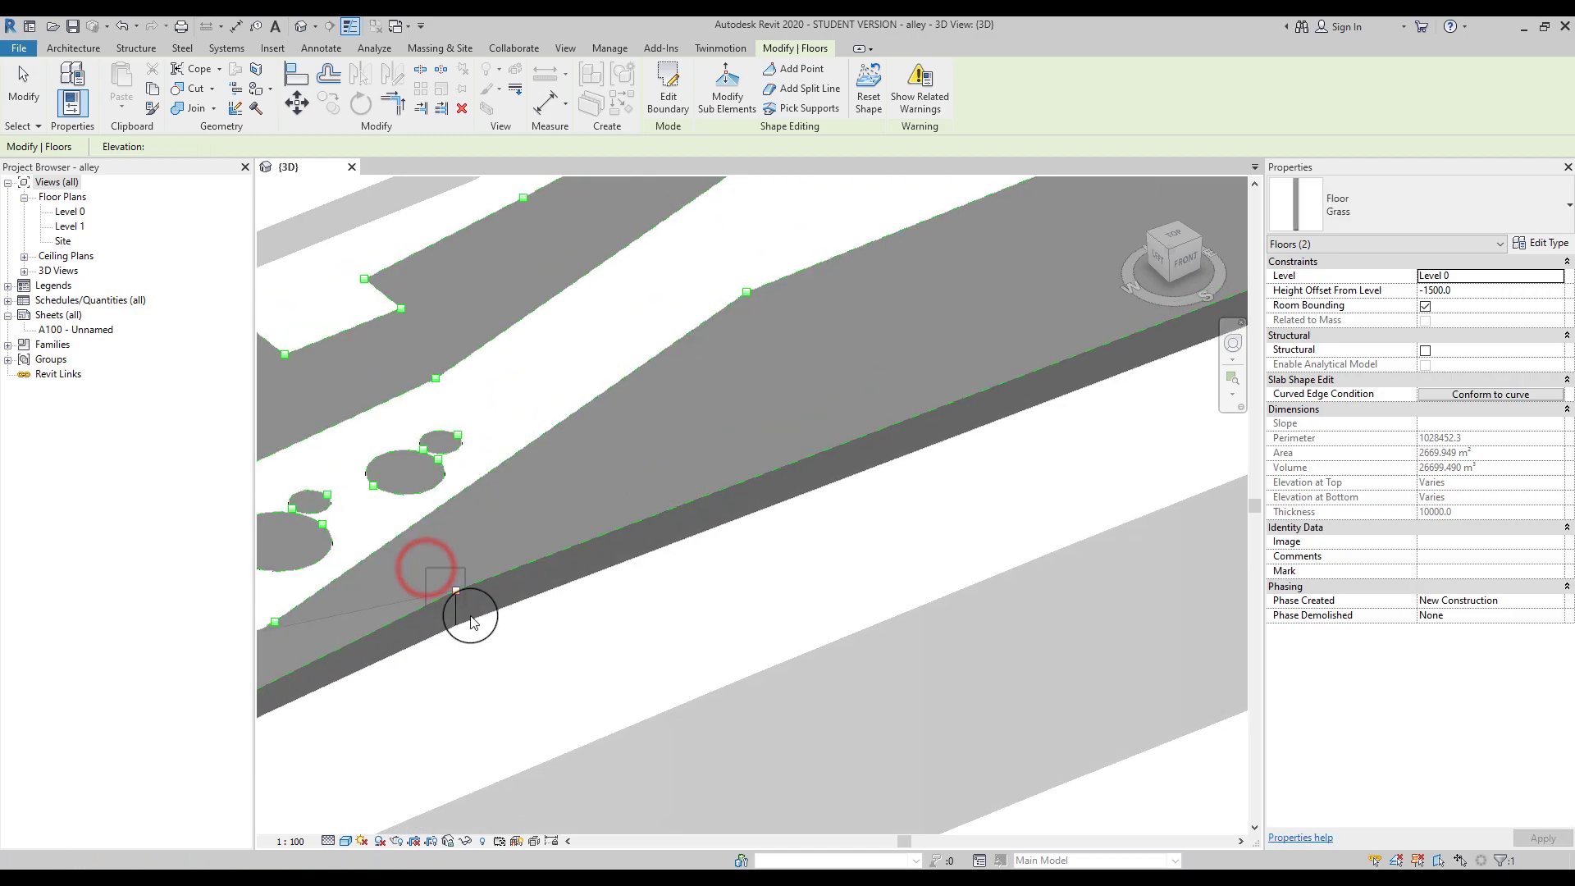
{"action": "left_click", "coordinate": [457, 596]}
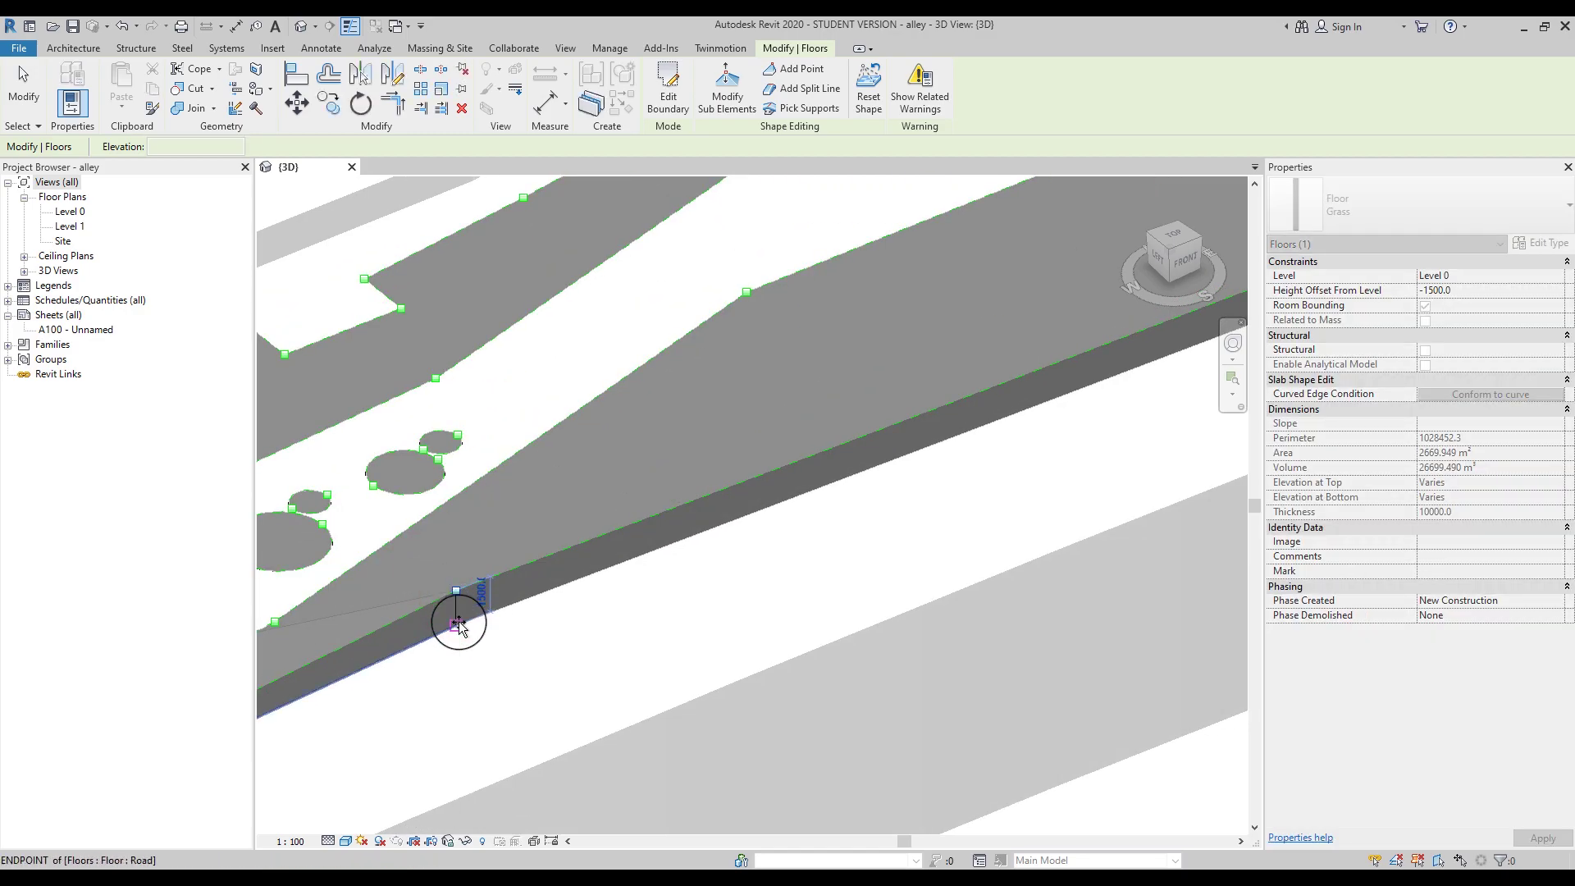
{"action": "left_click_drag", "start_coordinate": [458, 622], "coordinate": [457, 625]}
Step: Lower the Grass floor's outer corner point on the near side of the path opening by 1500 to the road edge
{"action": "middle_click_drag", "start_coordinate": [749, 550], "coordinate": [623, 489]}
{"action": "left_click", "coordinate": [623, 489]}
{"action": "left_click", "coordinate": [693, 503]}
{"action": "left_click_drag", "start_coordinate": [692, 511], "coordinate": [694, 539]}
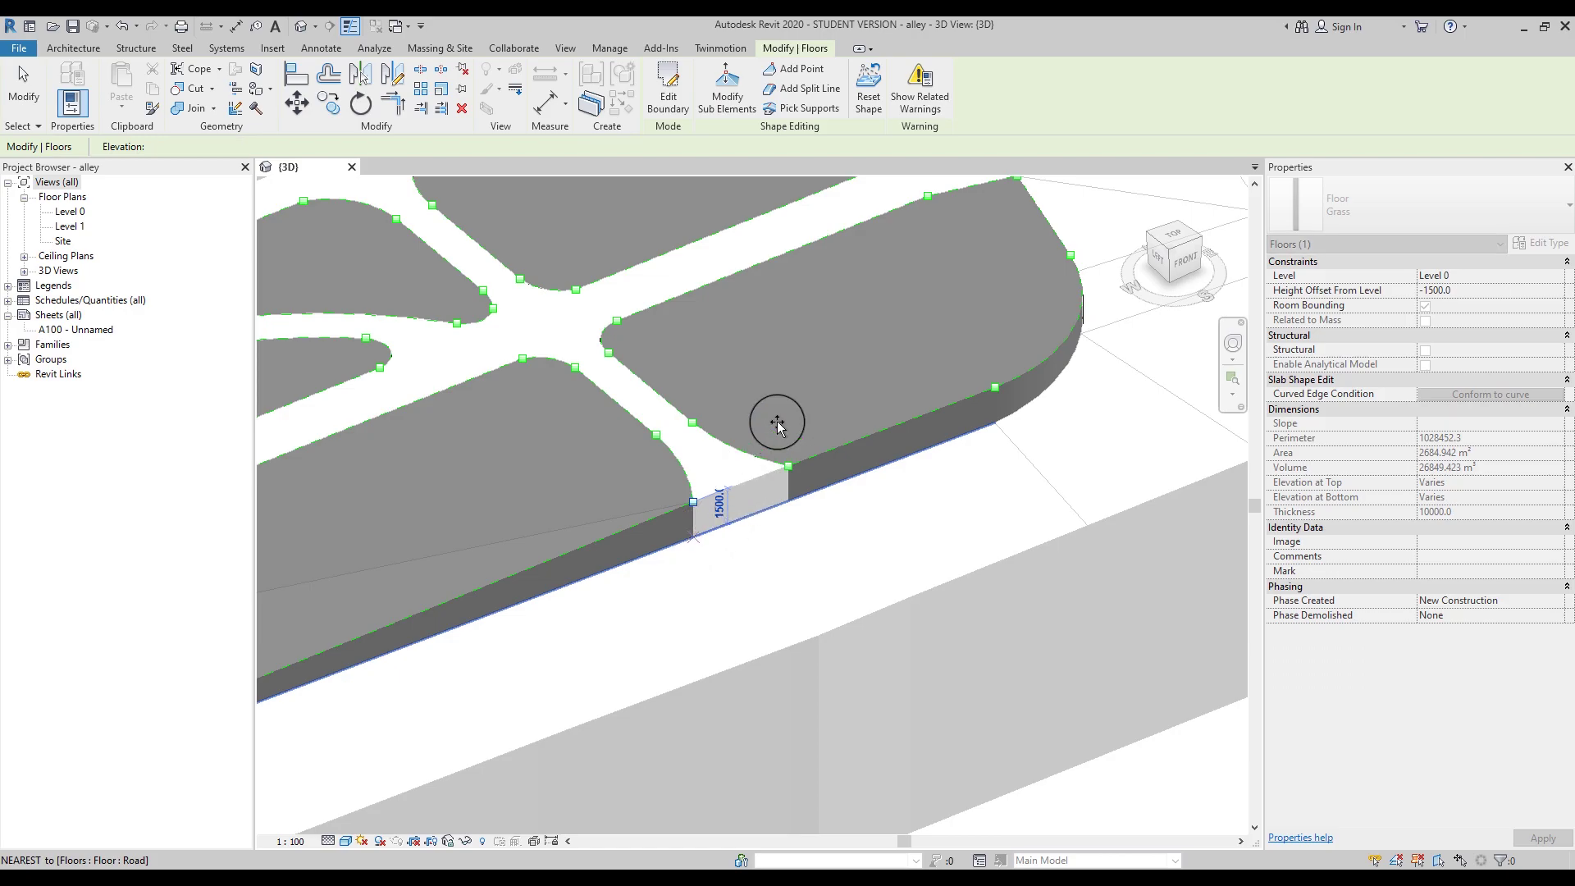
Step: Lower the Grass floor's outer corner on the far side of the path opening and the next outer-edge point to the road, at elevation -1500
{"action": "left_click_drag", "start_coordinate": [777, 422], "coordinate": [808, 497]}
{"action": "left_click", "coordinate": [786, 490]}
{"action": "left_click_drag", "start_coordinate": [965, 353], "coordinate": [997, 405]}
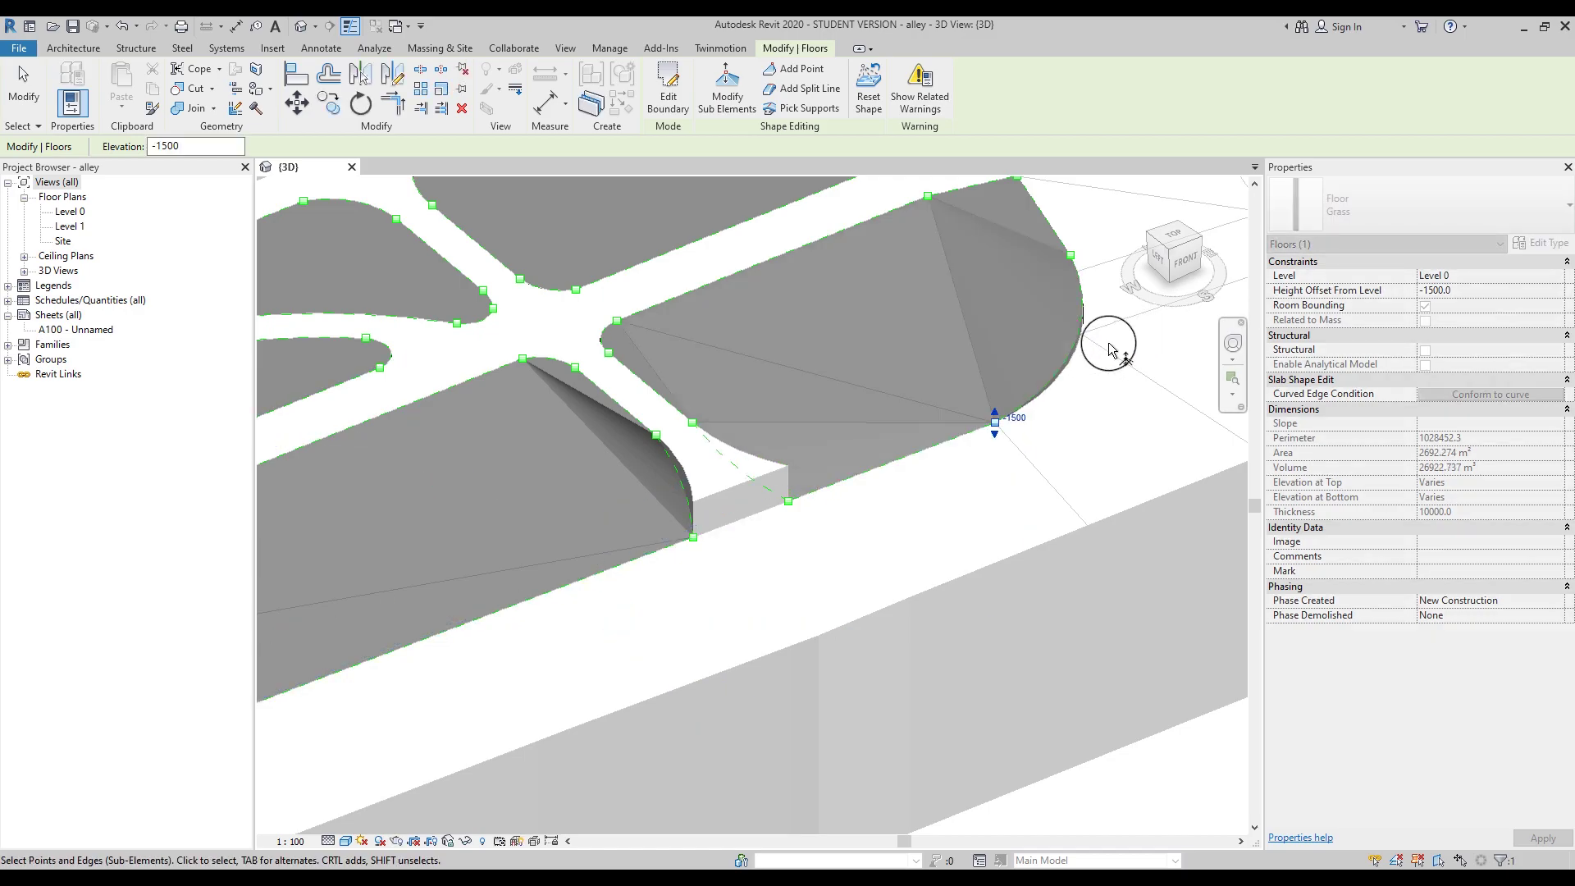
{"action": "middle_click_drag", "start_coordinate": [992, 429], "coordinate": [758, 572]}
{"action": "left_click", "coordinate": [817, 394]}
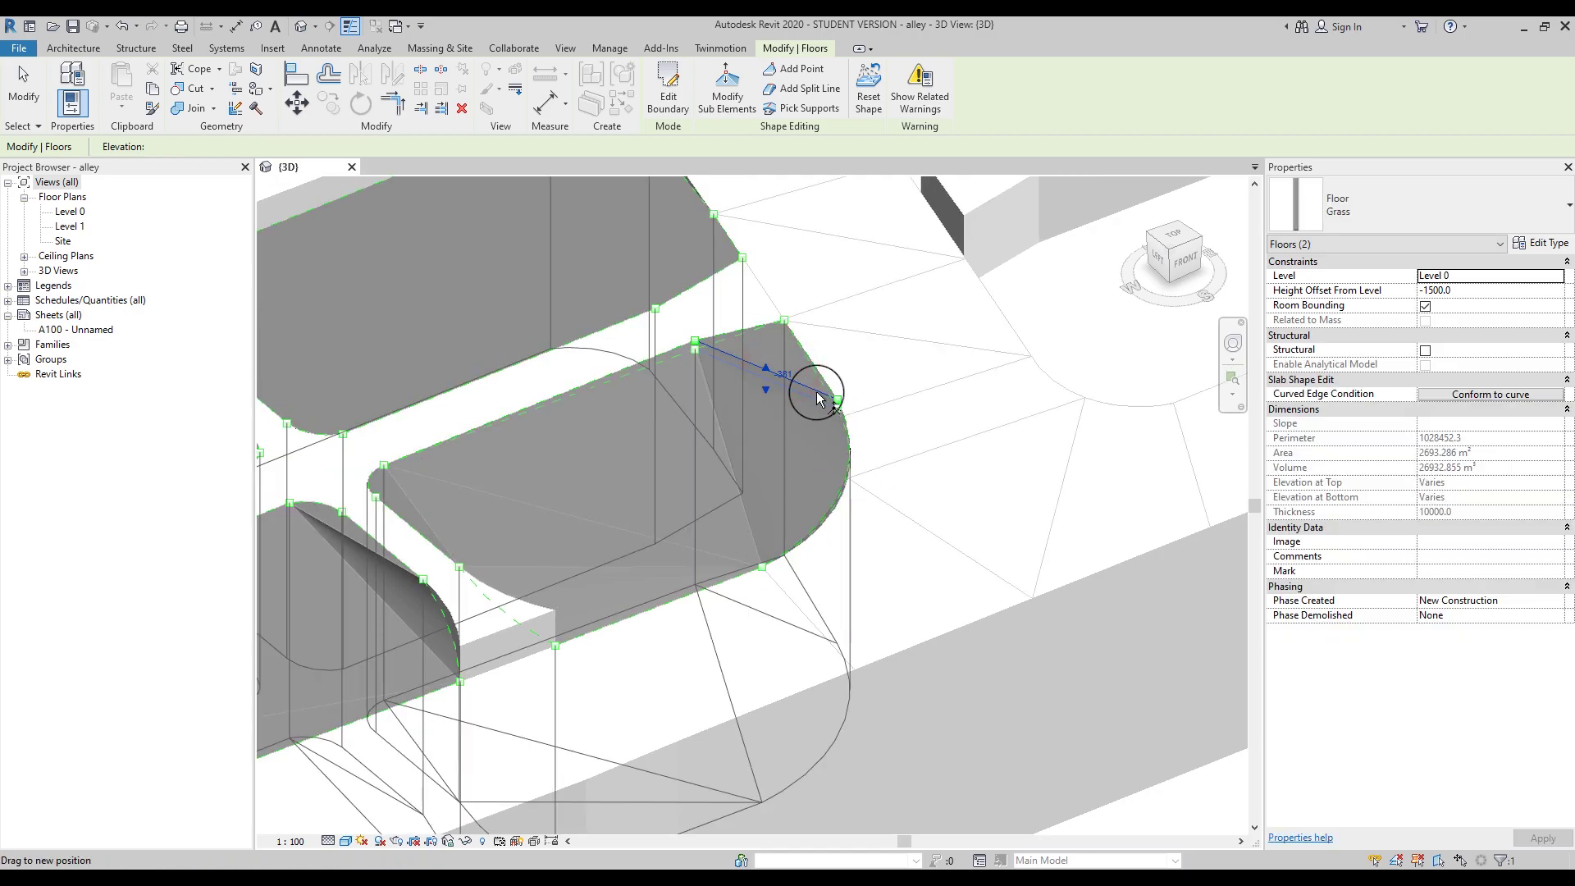
{"action": "key", "text": "Escape"}
{"action": "key", "text": "Escape"}
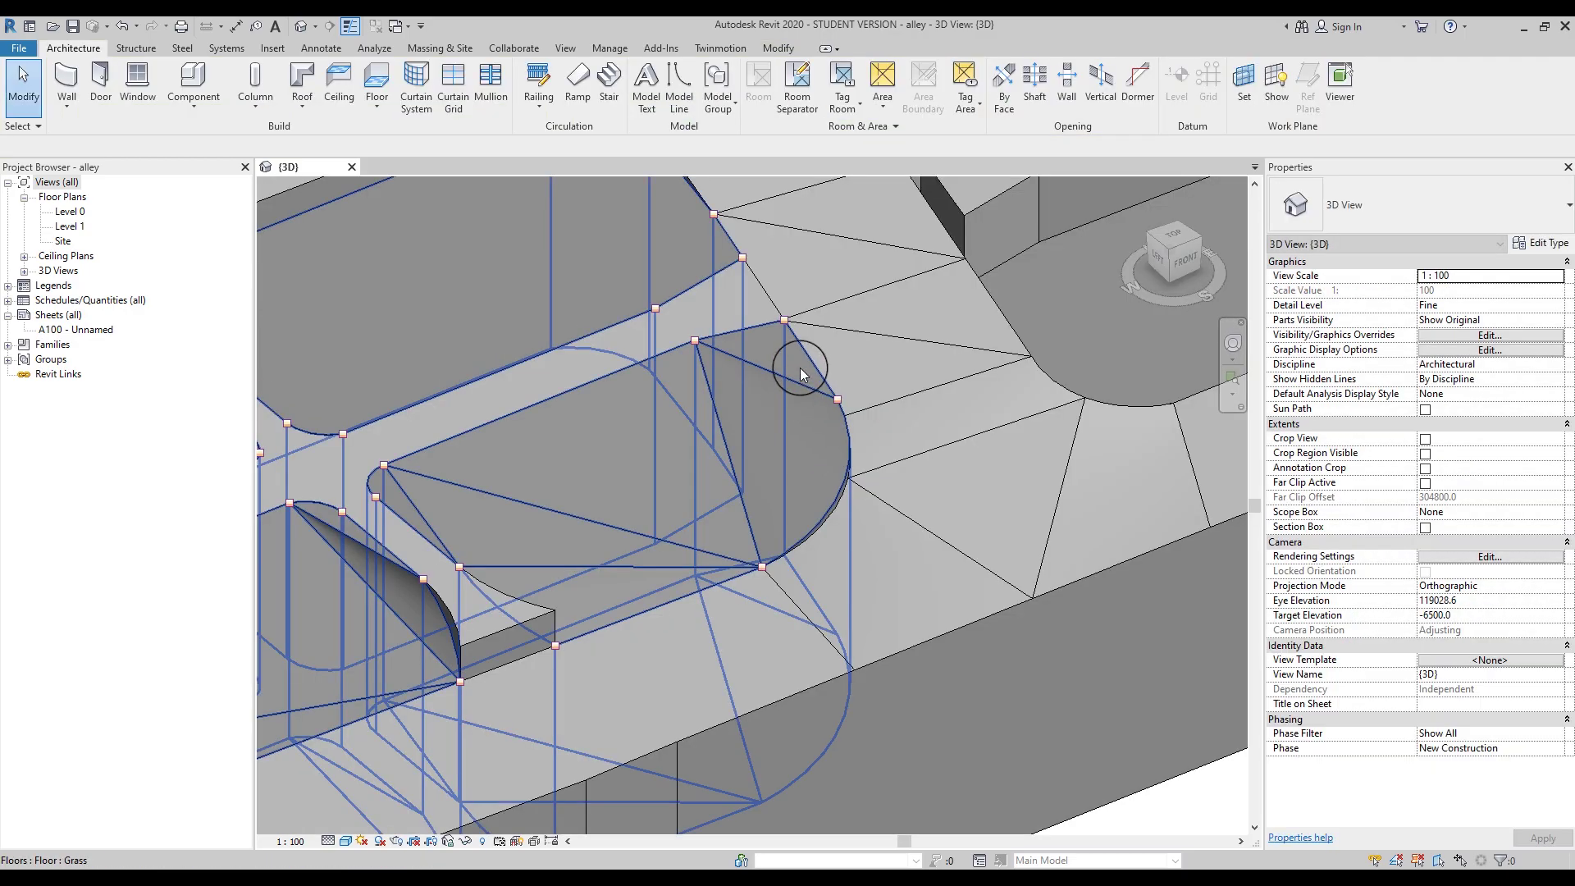
Step: Modify the Grass floor's sub-elements, lowering the remaining point on its rounded end to the Road floor's endpoint below, at elevation -800
{"action": "left_click", "coordinate": [800, 367]}
{"action": "left_click", "coordinate": [727, 82]}
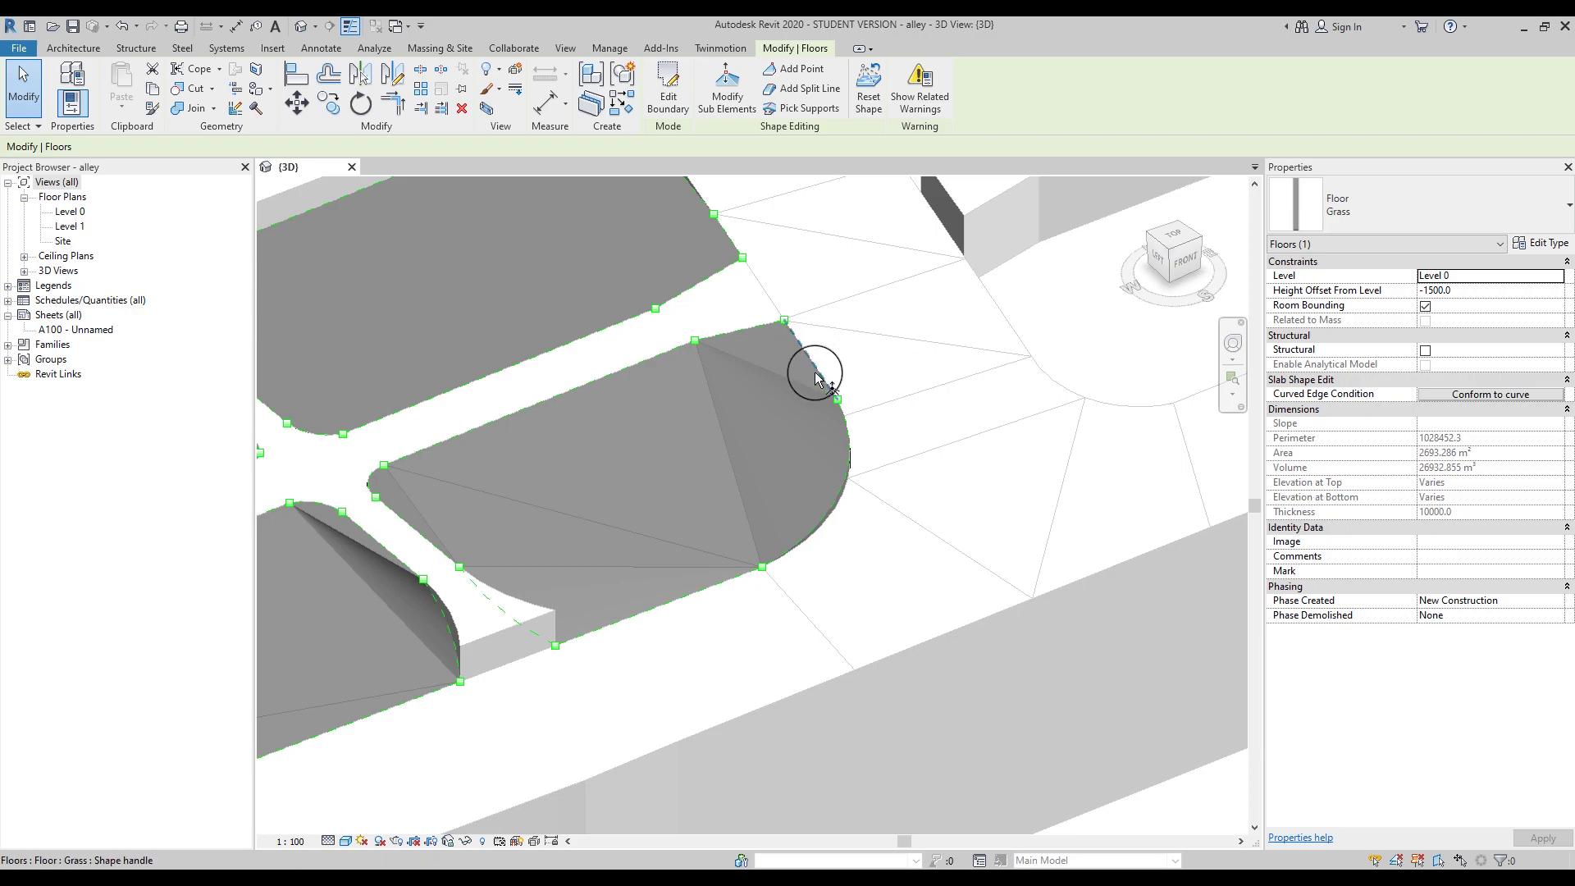
{"action": "left_click", "coordinate": [837, 400]}
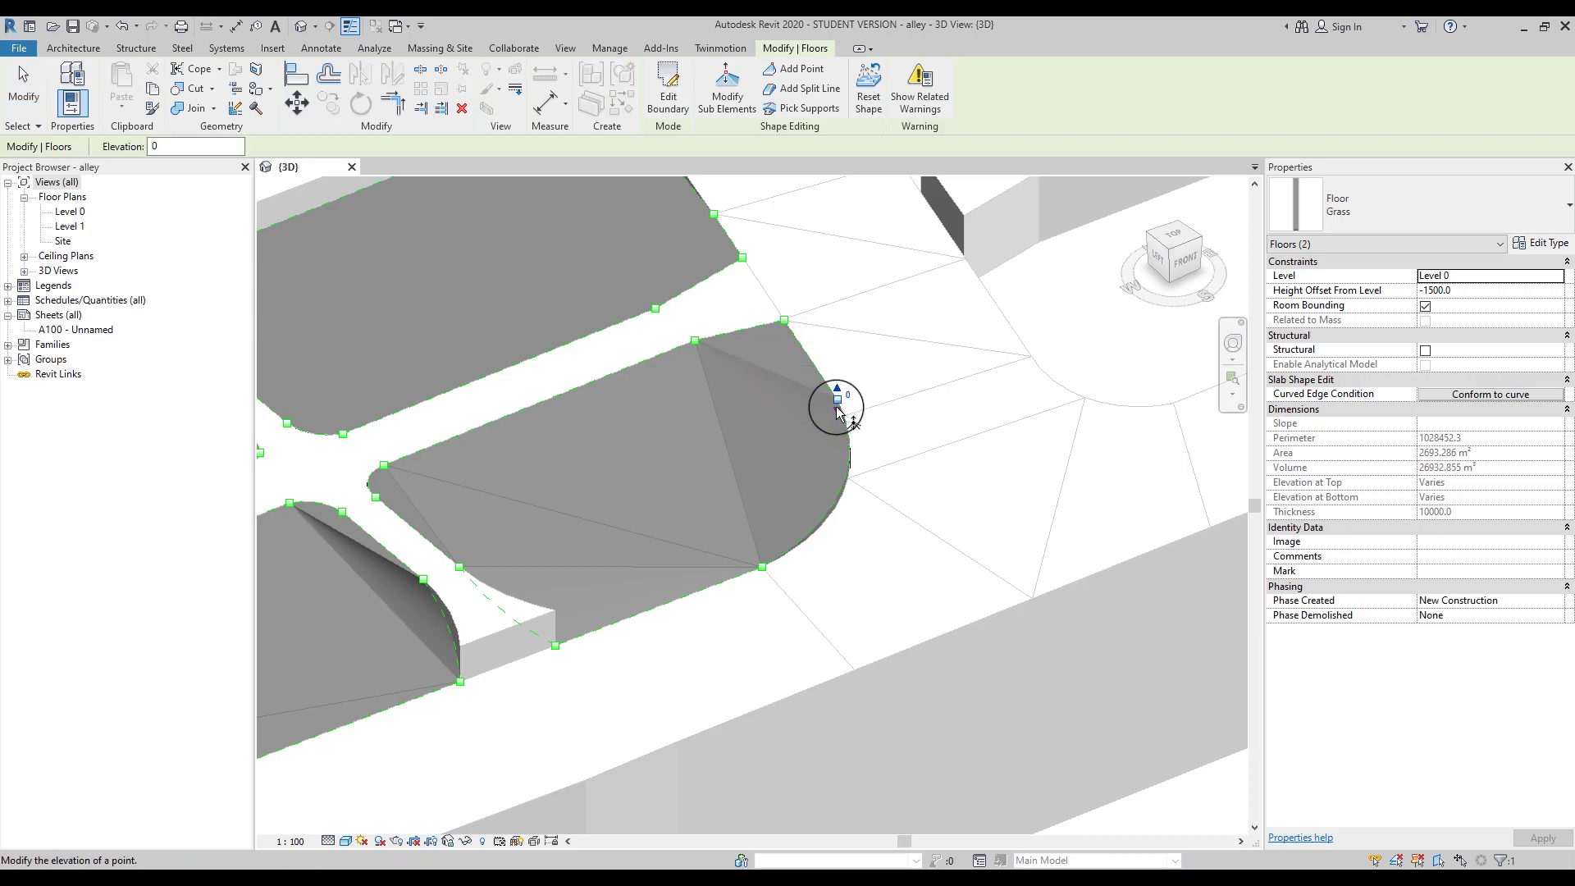
{"action": "left_click_drag", "start_coordinate": [837, 410], "coordinate": [836, 380]}
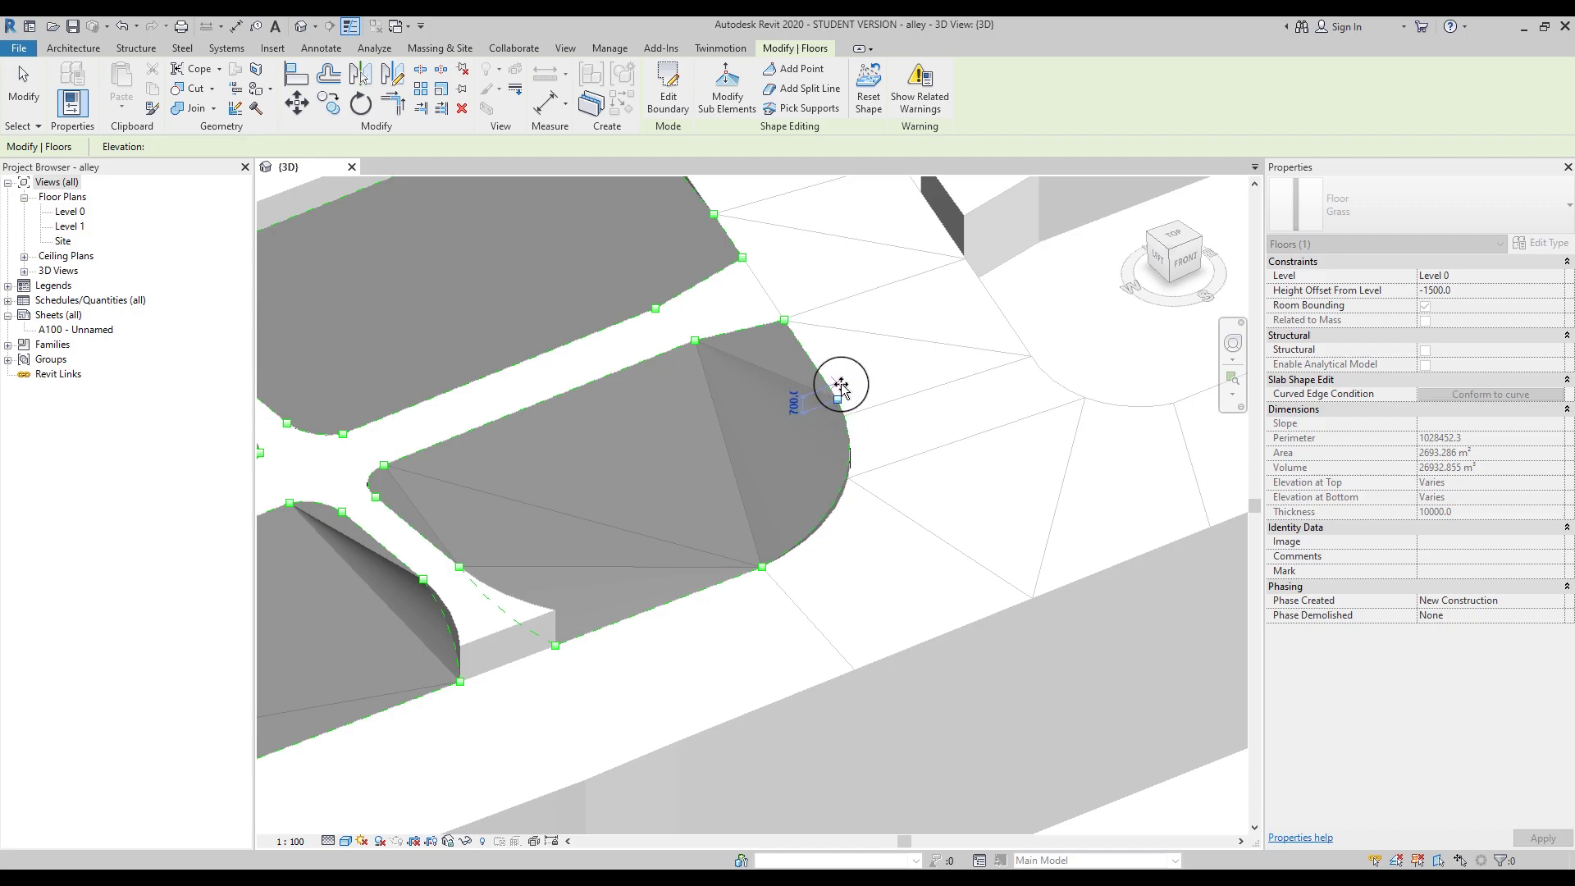
{"action": "middle_click_drag", "start_coordinate": [957, 446], "coordinate": [669, 451], "text": "shift"}
{"action": "scroll", "coordinate": [670, 452], "scroll_direction": "up", "scroll_amount": 5}
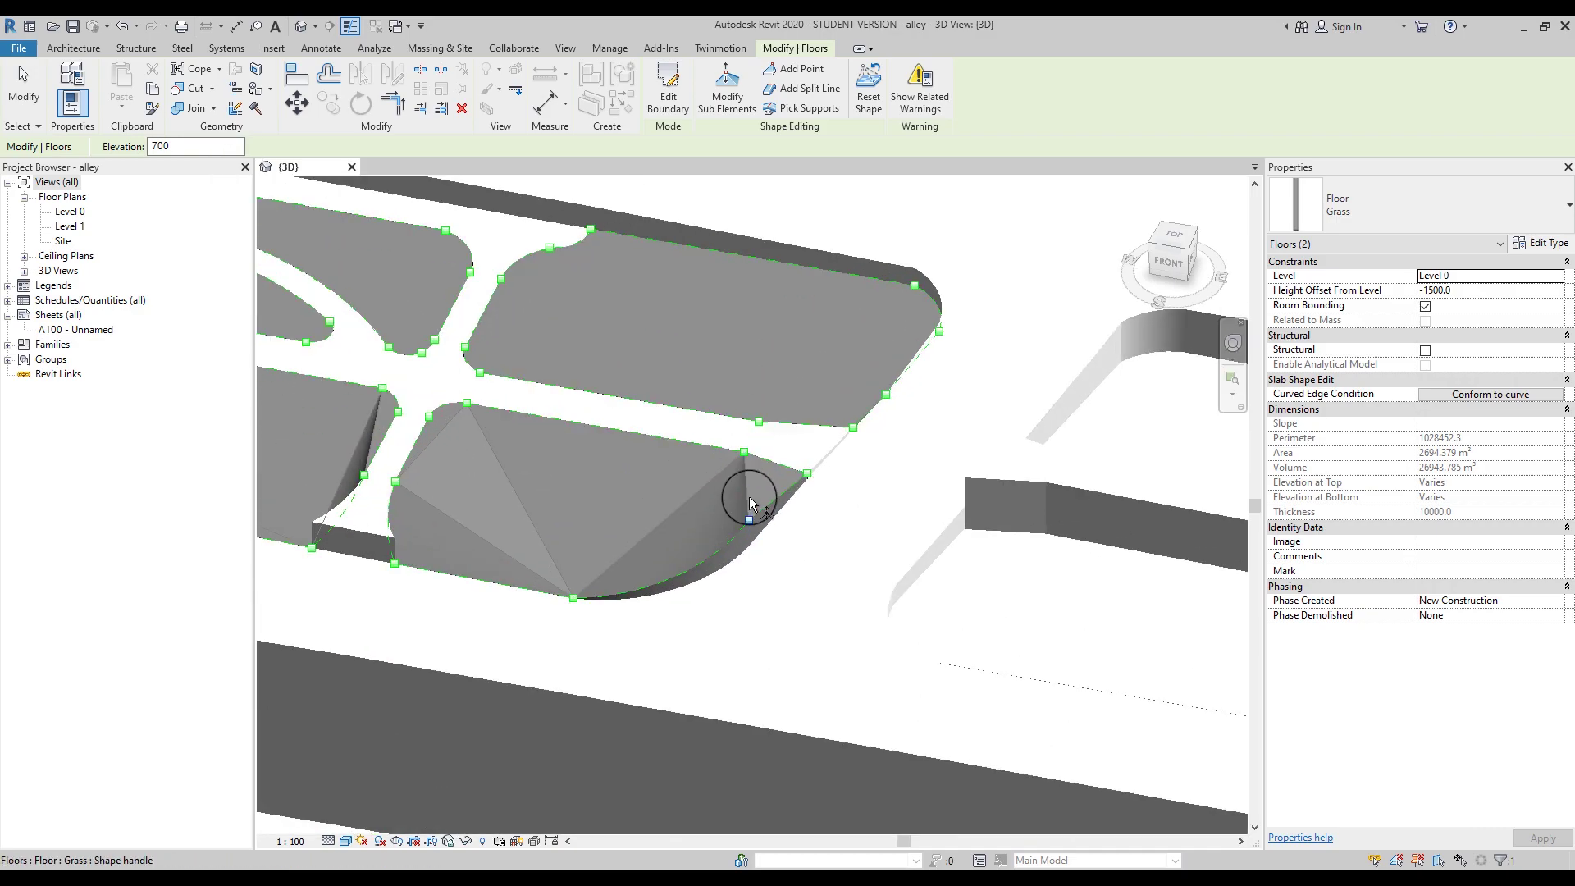
{"action": "left_click", "coordinate": [747, 551]}
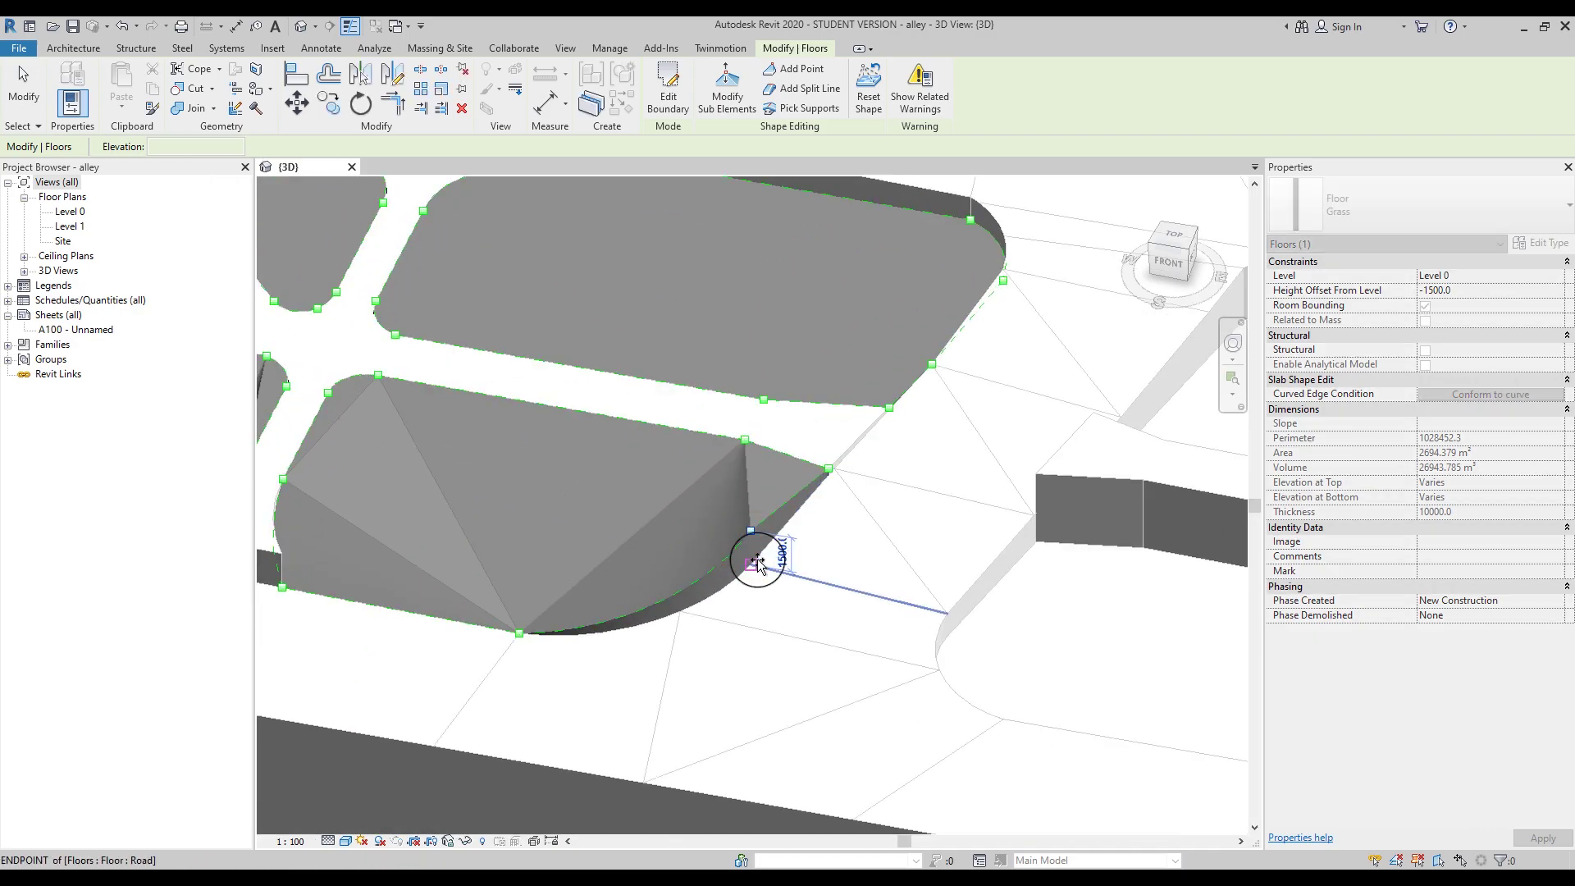
{"action": "left_click", "coordinate": [756, 562]}
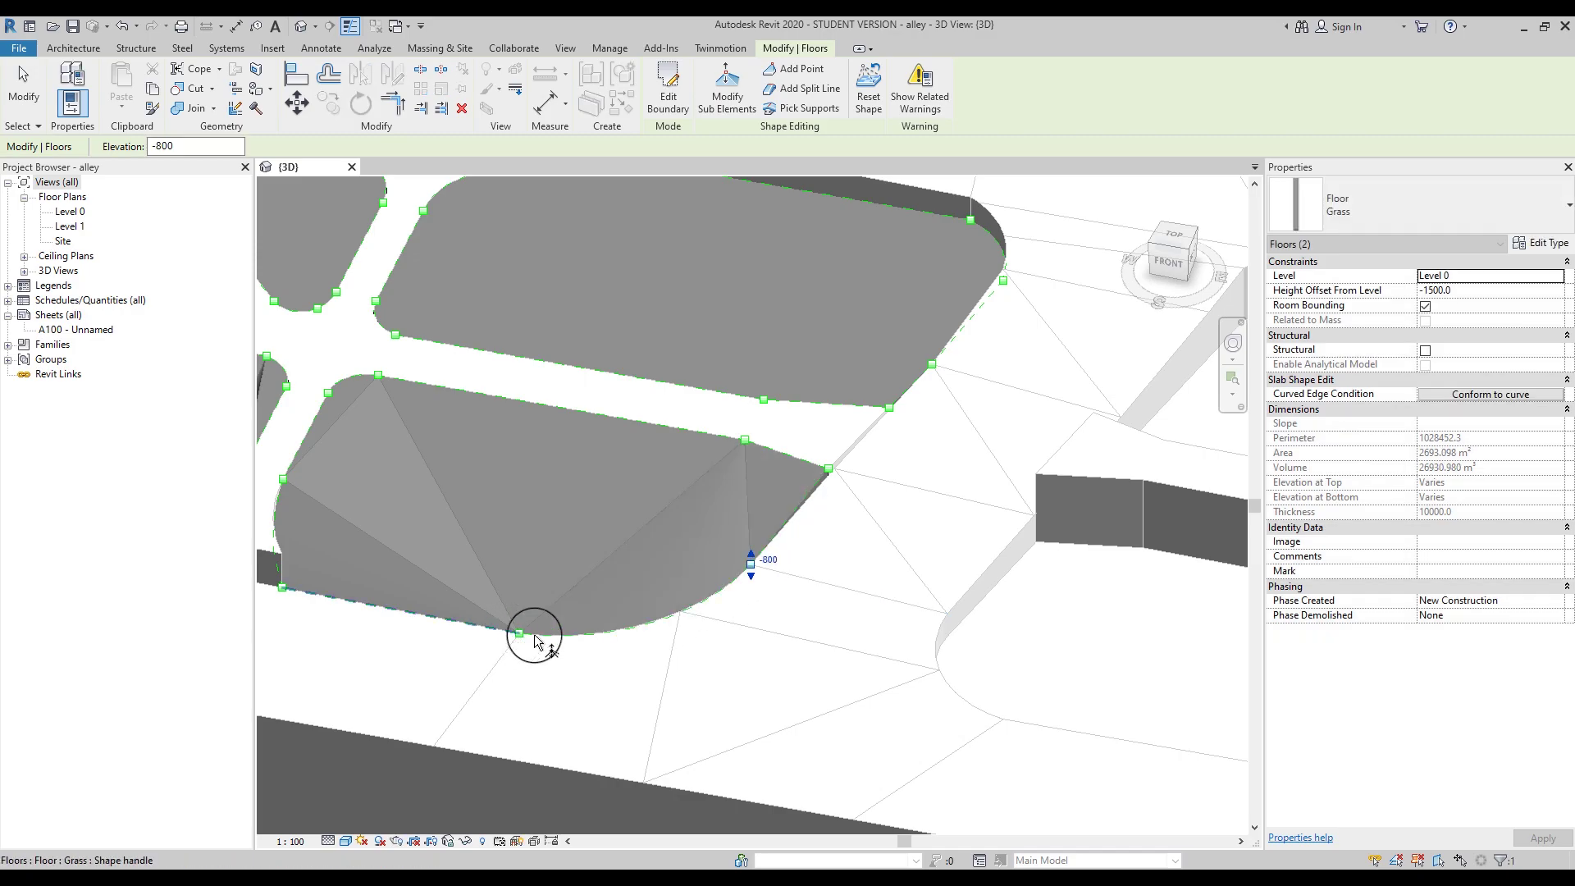
{"action": "left_click", "coordinate": [672, 648]}
Step: Add a split line to the Grass floor from the inner-edge point past the short walls, perpendicular to the outer road edge
{"action": "middle_click_drag", "start_coordinate": [632, 624], "coordinate": [1276, 608], "text": "shift"}
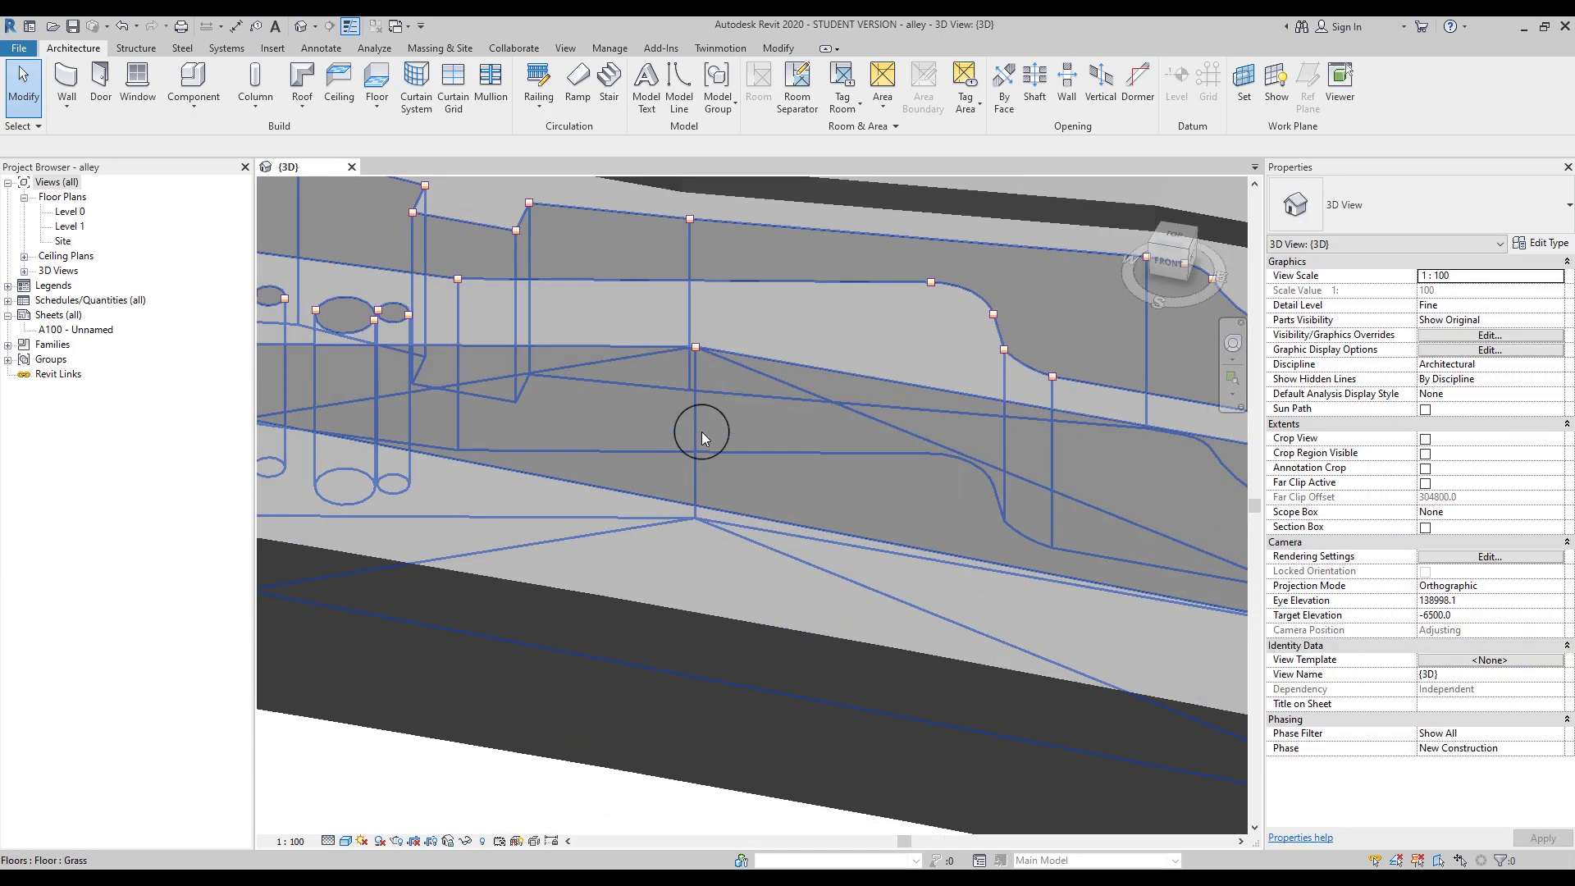
{"action": "left_click", "coordinate": [755, 406]}
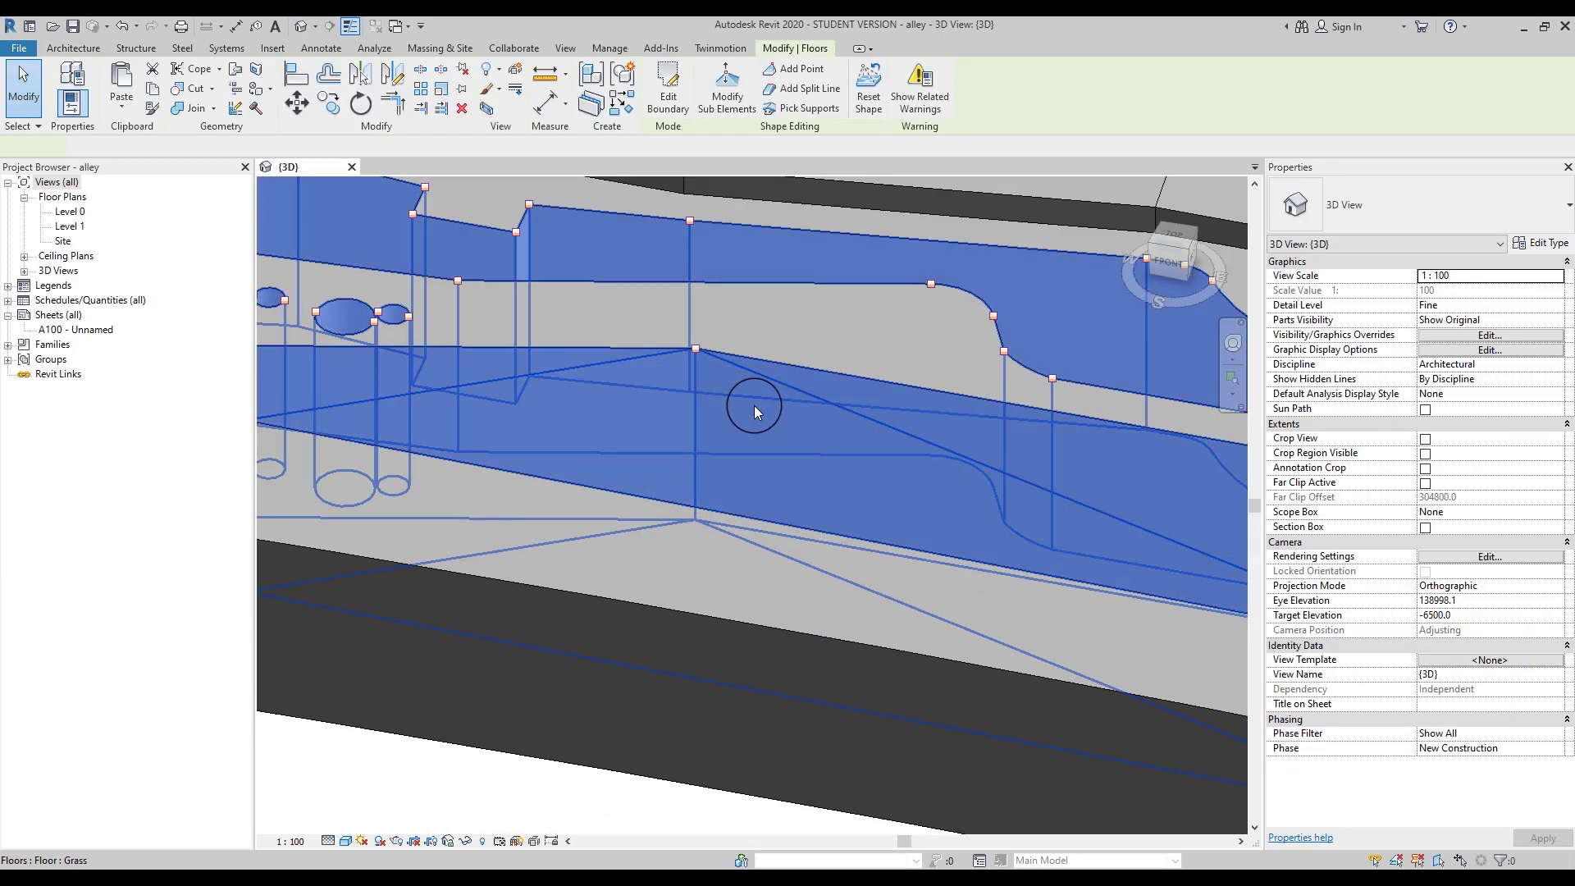
{"action": "mouse_move", "coordinate": [951, 471]}
{"action": "middle_mouse_down"}
{"action": "mouse_move", "coordinate": [1028, 467]}
{"action": "mouse_move", "coordinate": [732, 437]}
{"action": "mouse_move", "coordinate": [854, 461]}
{"action": "mouse_move", "coordinate": [830, 490]}
{"action": "mouse_move", "coordinate": [1215, 565]}
{"action": "mouse_move", "coordinate": [767, 497]}
{"action": "mouse_move", "coordinate": [1148, 529]}
{"action": "mouse_move", "coordinate": [1041, 529]}
{"action": "middle_mouse_up"}
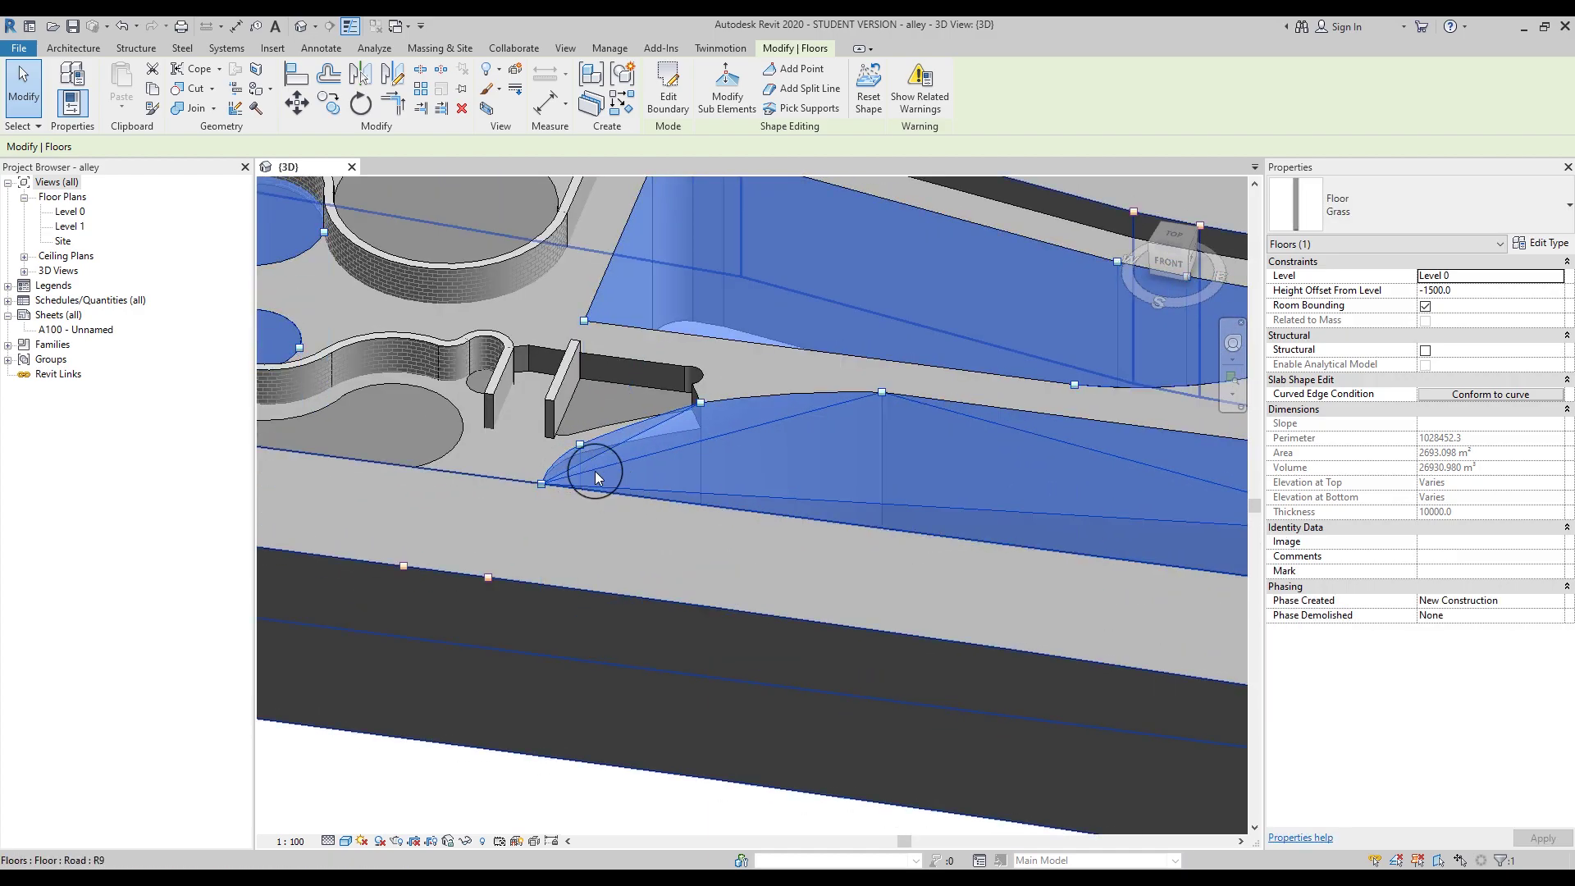
{"action": "left_click", "coordinate": [799, 90]}
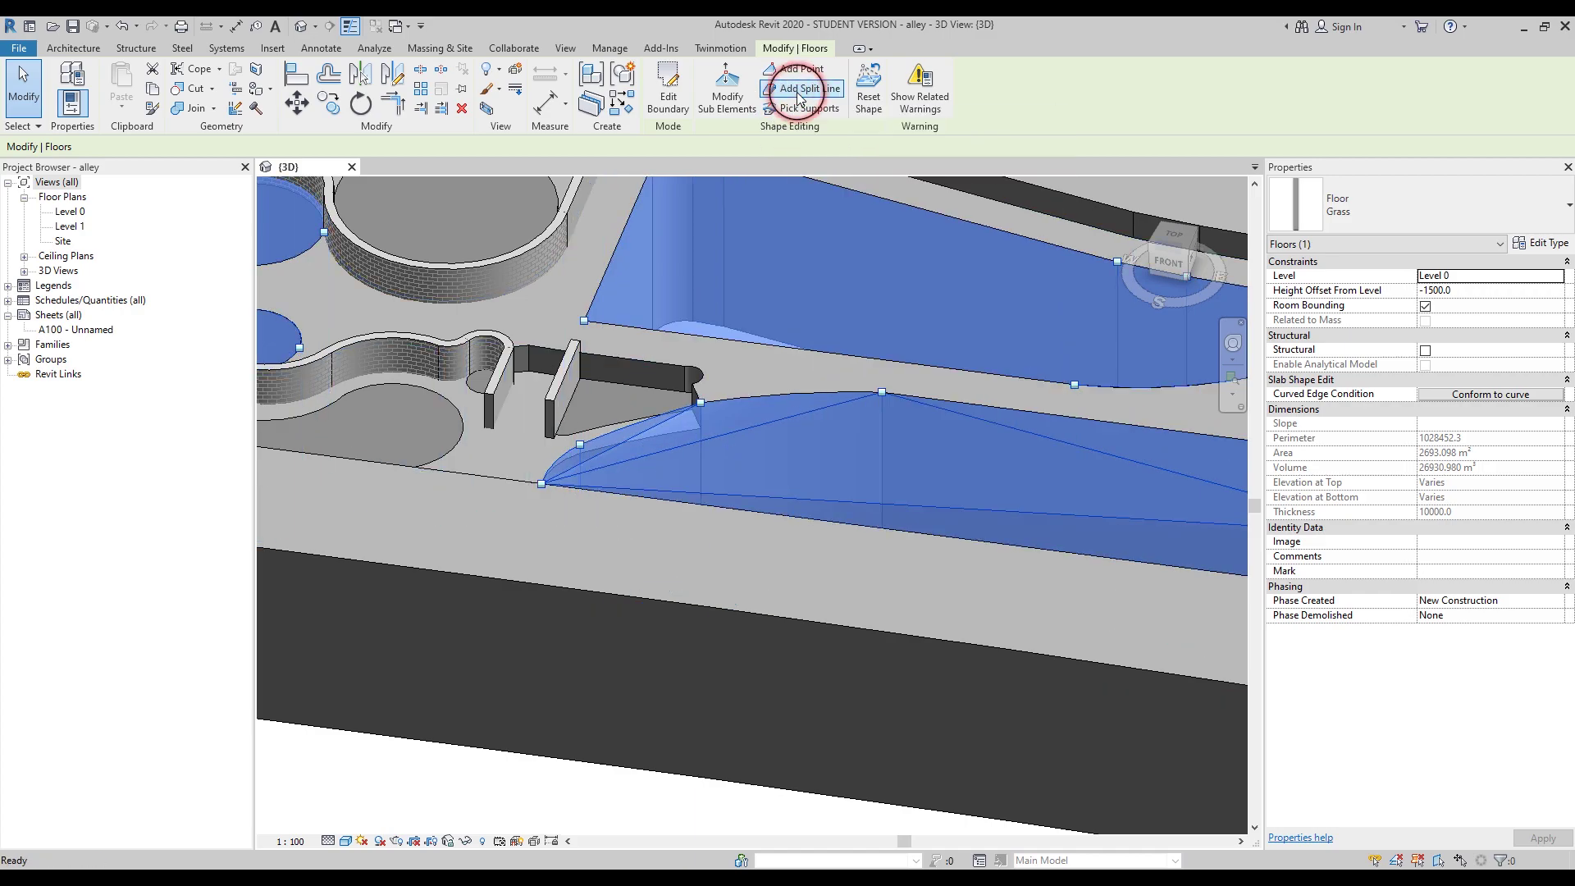
{"action": "left_click", "coordinate": [881, 392]}
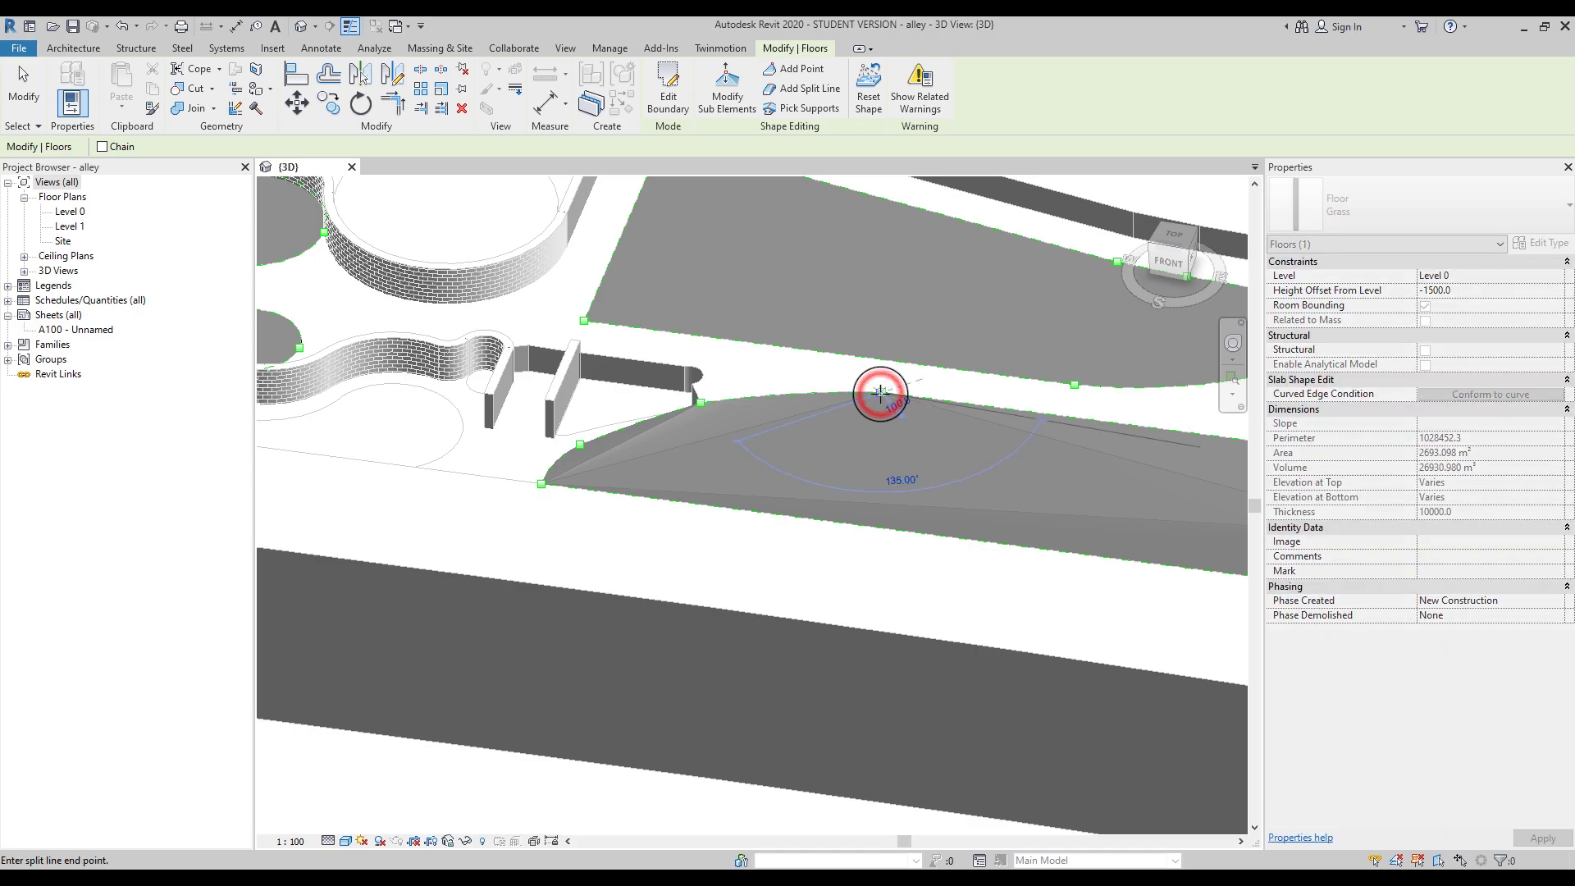
{"action": "left_click", "coordinate": [850, 522]}
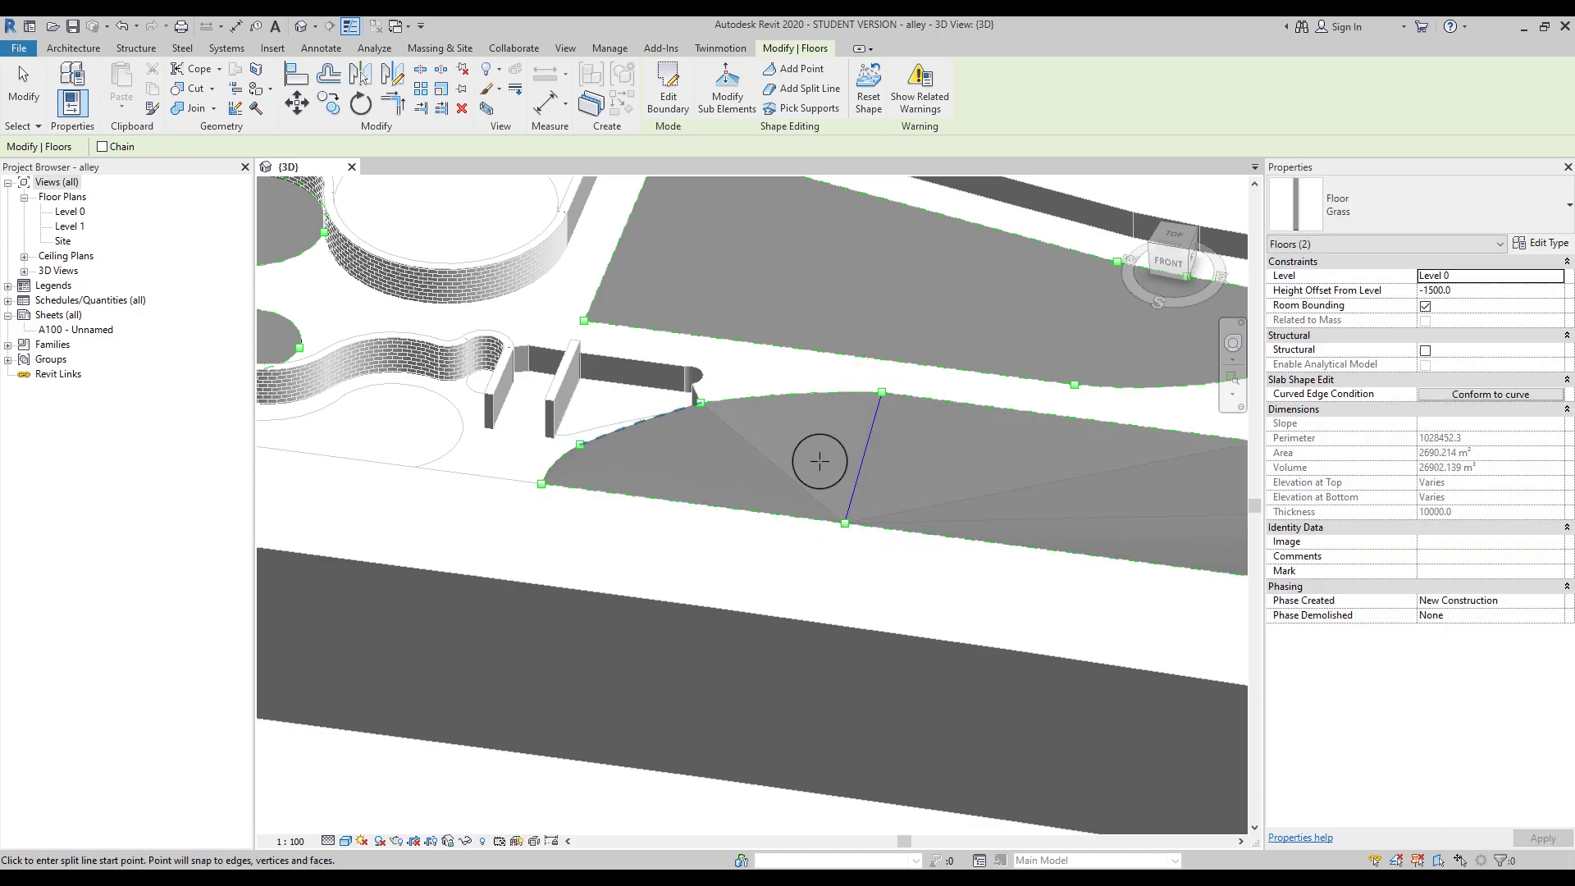
{"action": "key", "text": "Escape"}
Step: Add a split line from the point where the Grass floor's inner edge starts curving near the small circles, across to the outer edge
{"action": "middle_click_drag", "start_coordinate": [944, 469], "coordinate": [510, 418]}
{"action": "left_click", "coordinate": [724, 101]}
{"action": "left_click", "coordinate": [771, 90]}
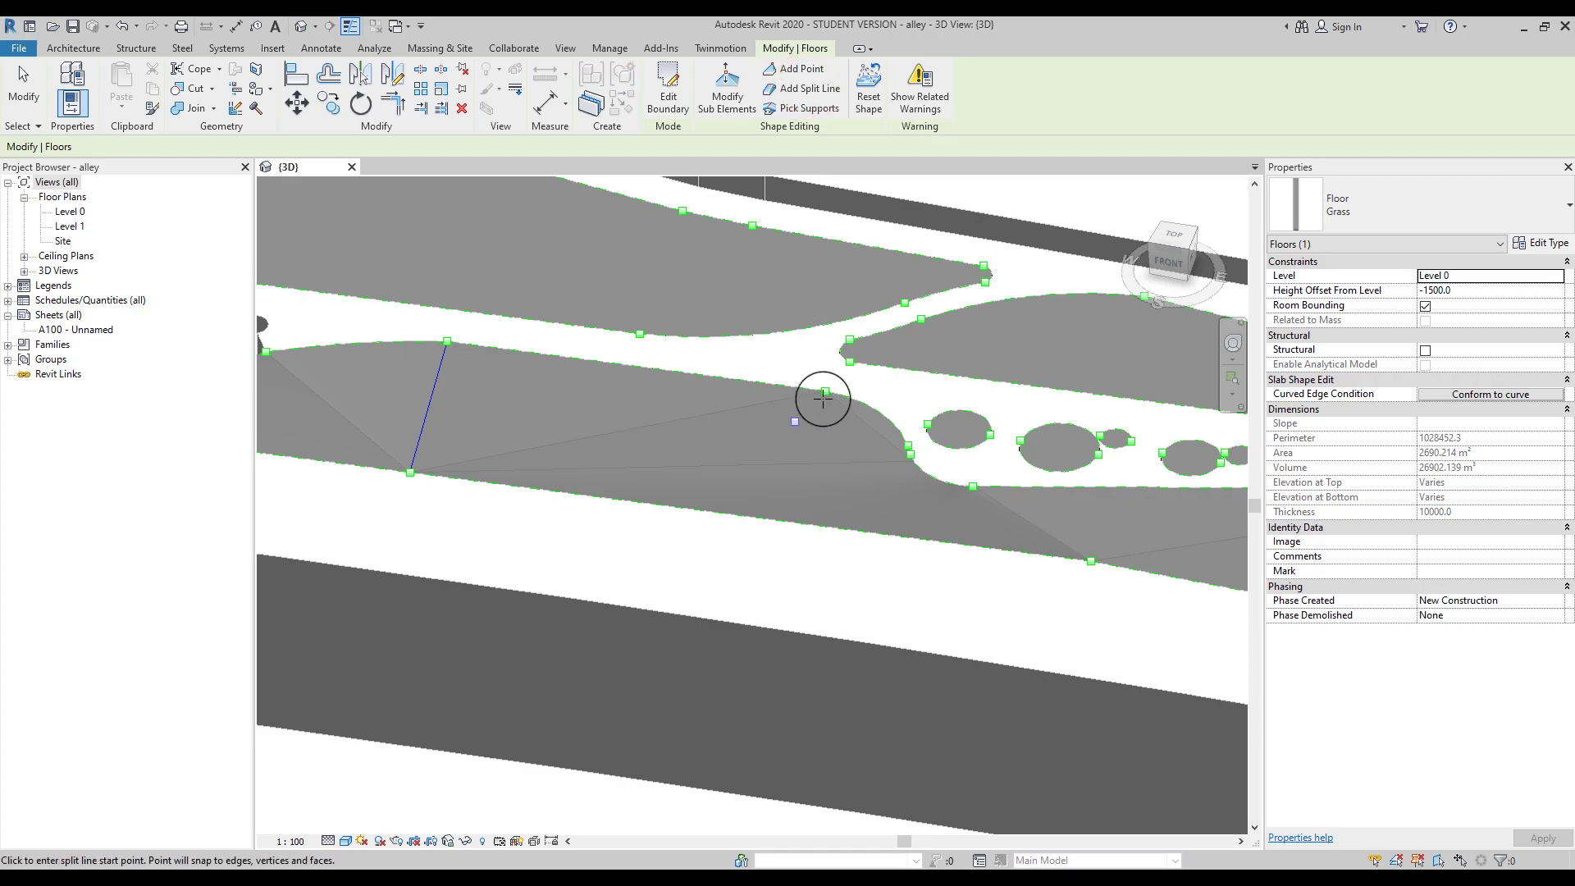
{"action": "left_click", "coordinate": [824, 391]}
{"action": "left_click", "coordinate": [525, 456]}
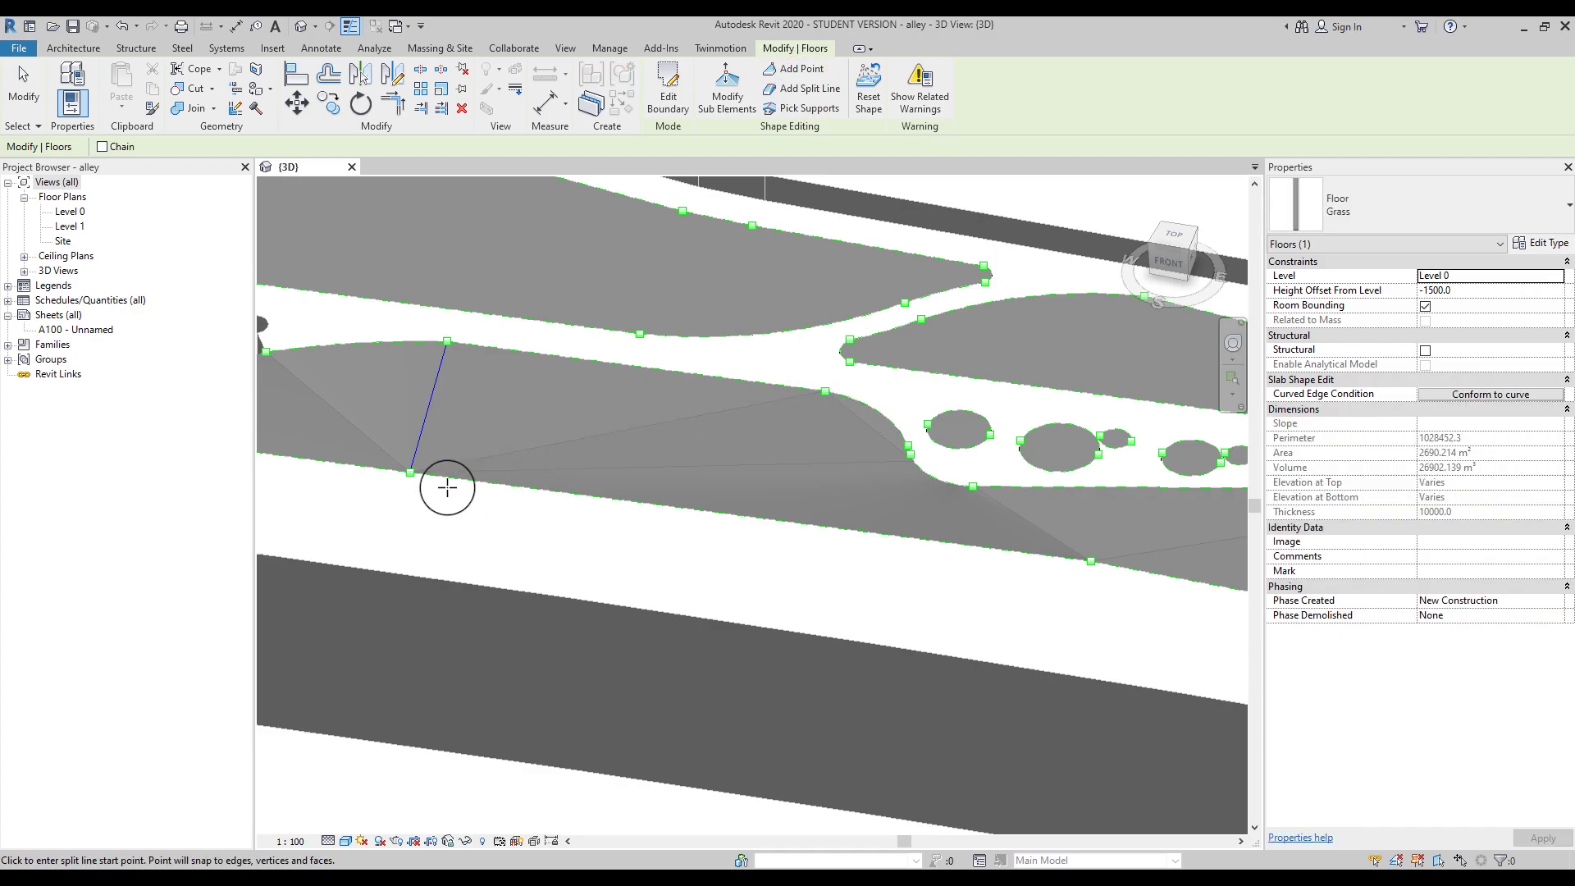
{"action": "left_click", "coordinate": [410, 472]}
{"action": "left_click", "coordinate": [825, 391]}
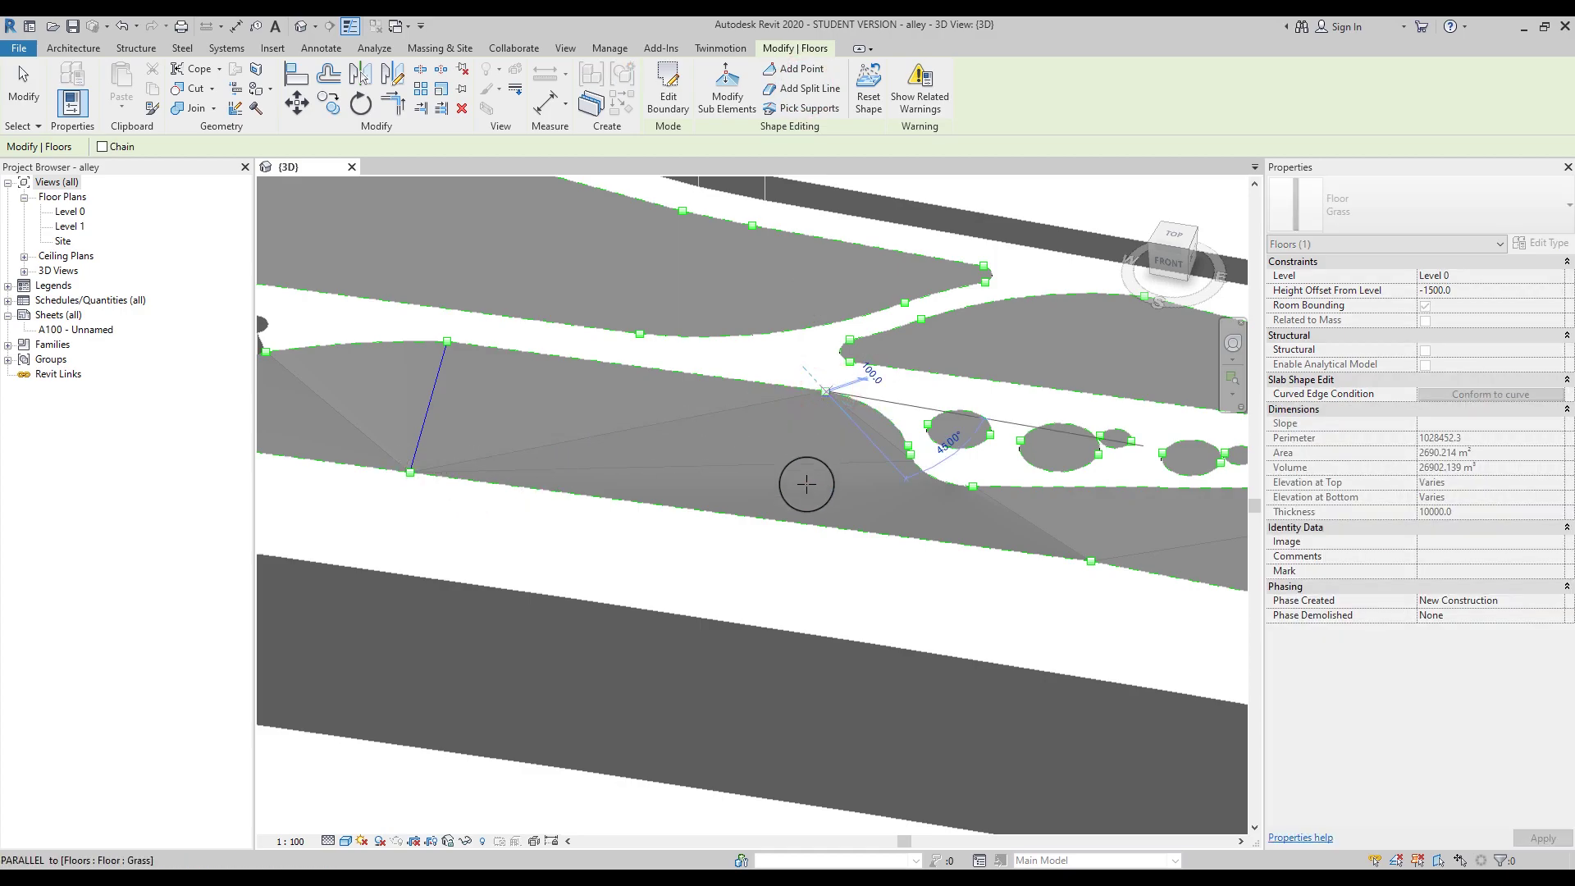
{"action": "left_click", "coordinate": [796, 519]}
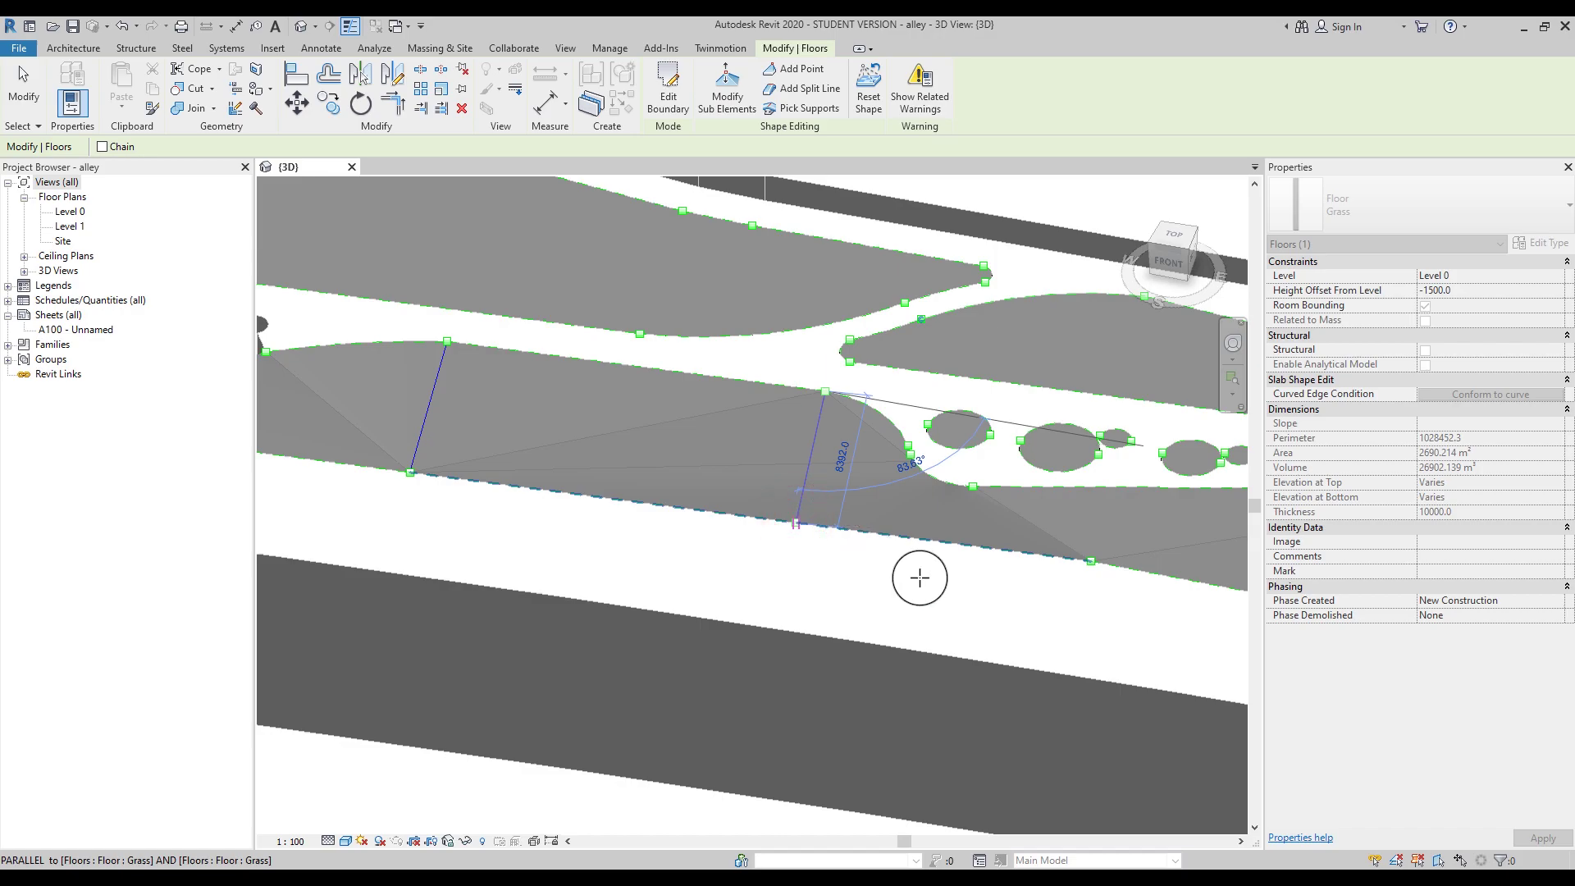
Step: Add two split lines from the adjacent points on the Grass floor's S-curve to the outer edge and finish shape editing
{"action": "middle_click_drag", "start_coordinate": [1014, 515], "coordinate": [822, 520]}
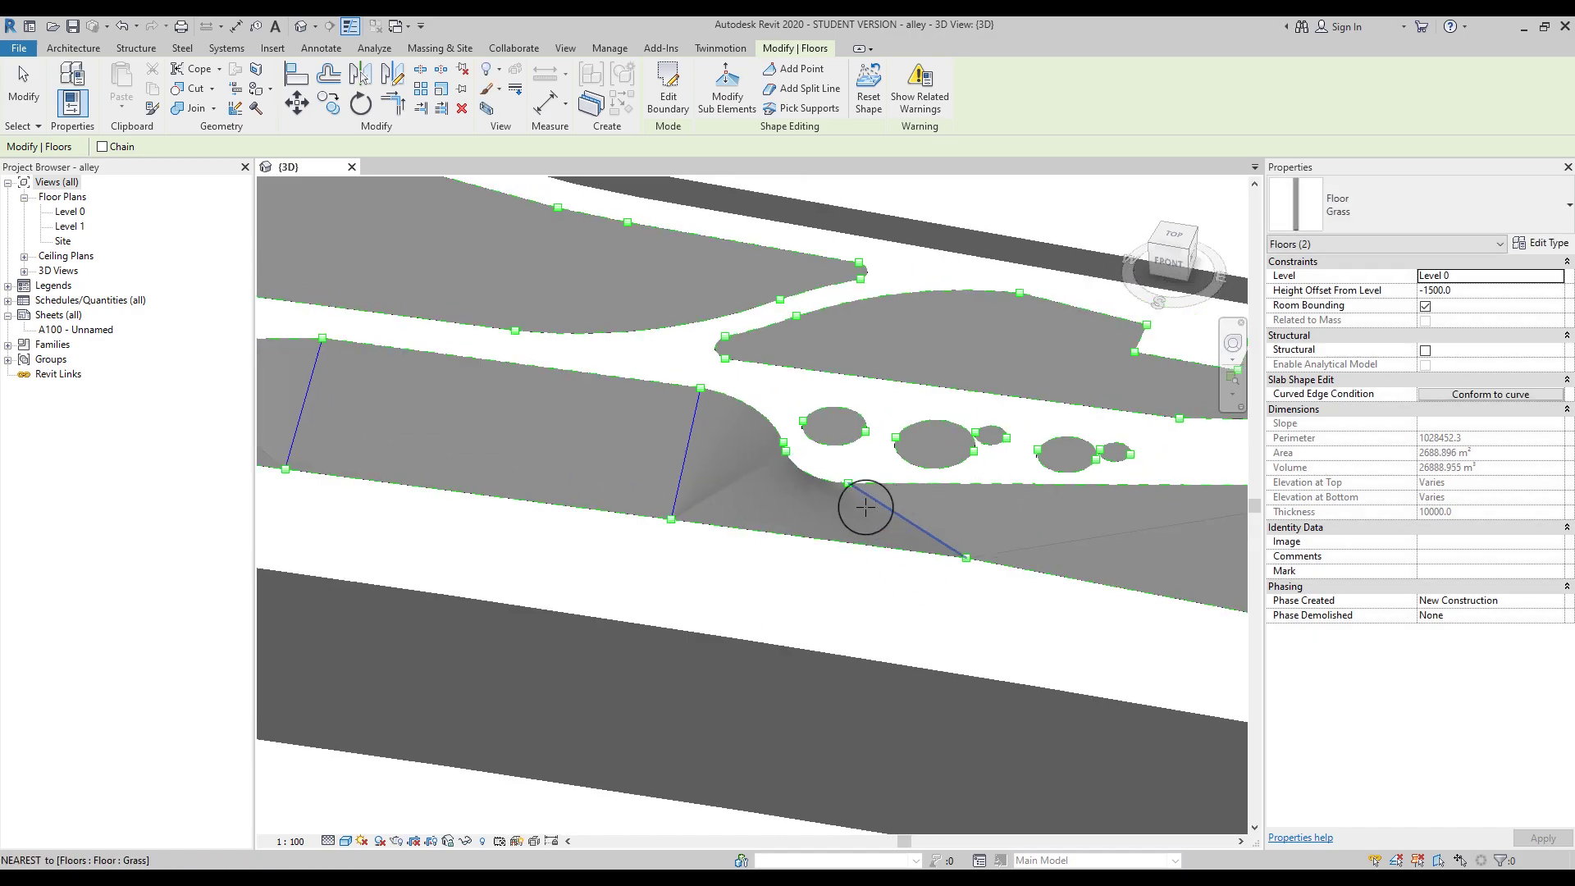
{"action": "left_click", "coordinate": [785, 454]}
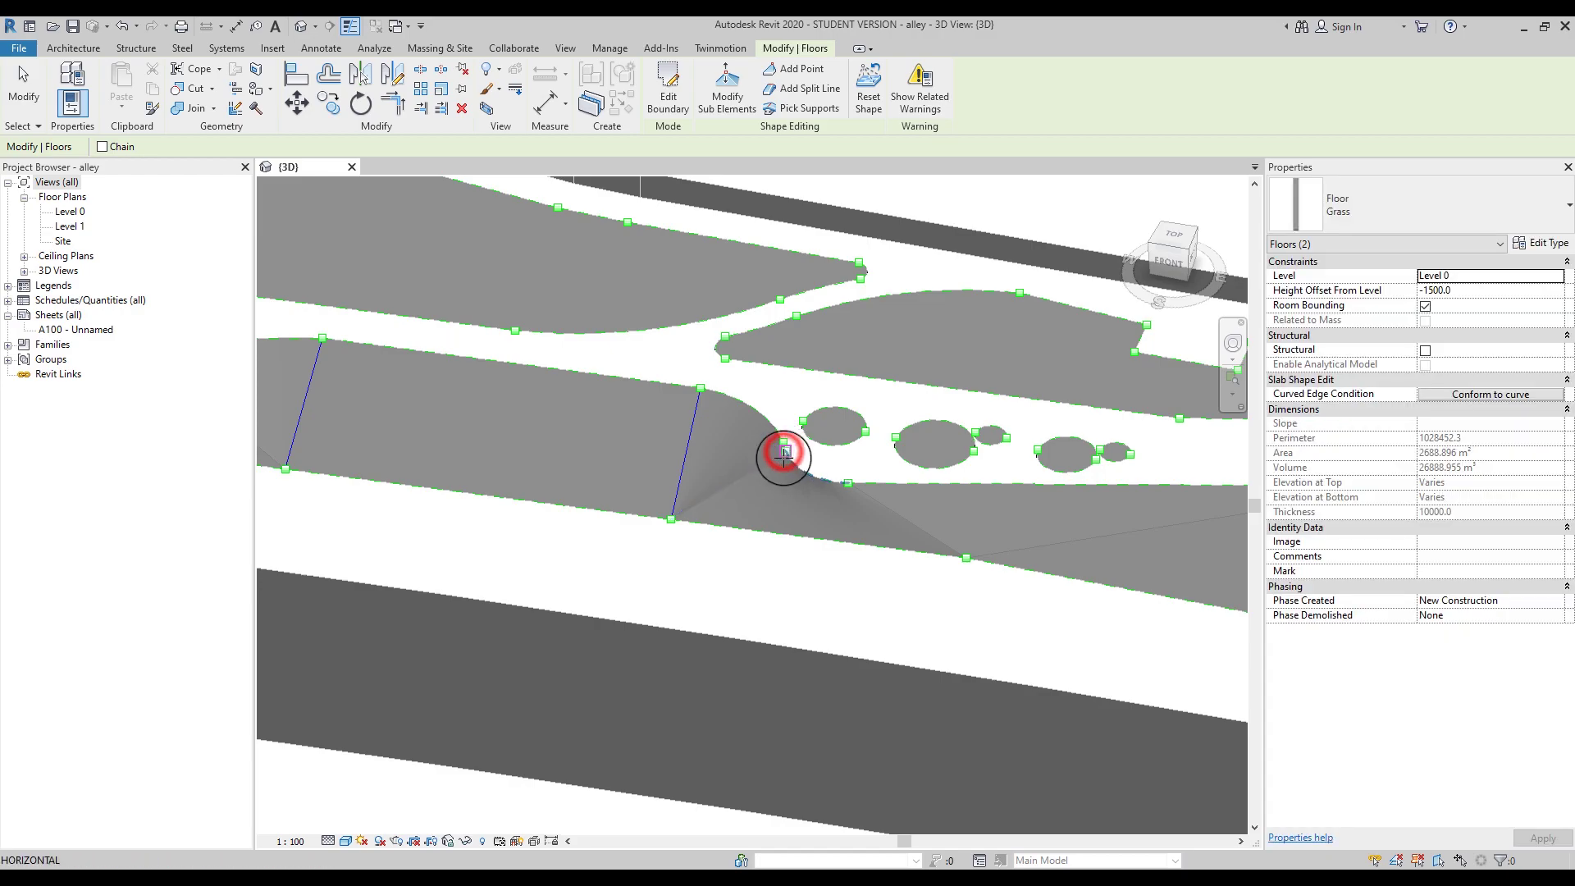
{"action": "left_click", "coordinate": [747, 530]}
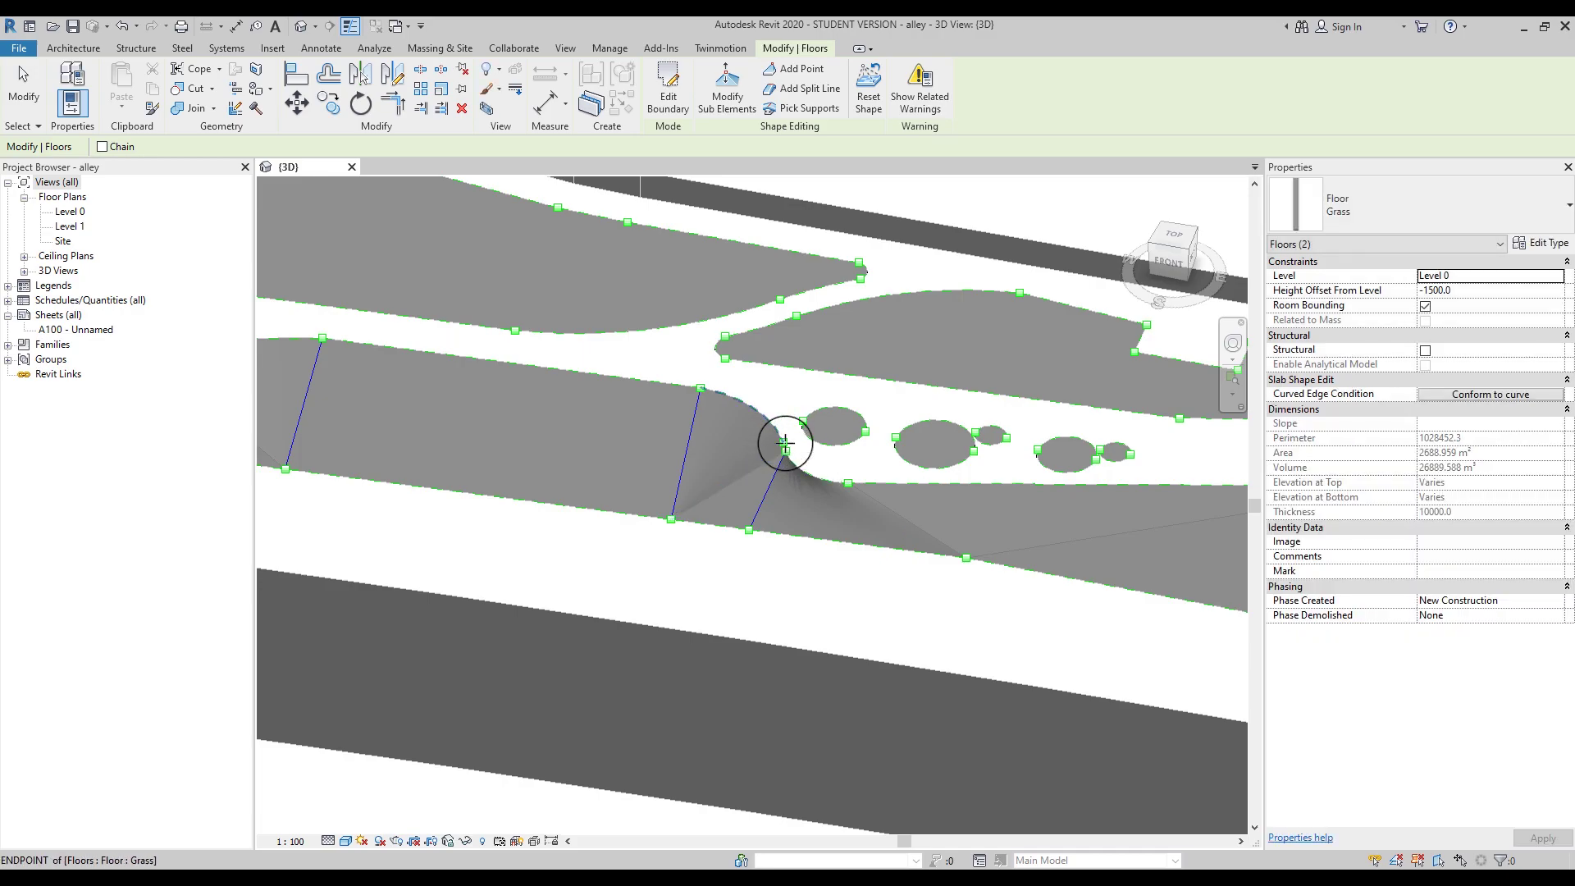
{"action": "left_click", "coordinate": [779, 444]}
{"action": "left_click", "coordinate": [711, 520]}
{"action": "key", "text": "Escape"}
{"action": "key", "text": "Escape"}
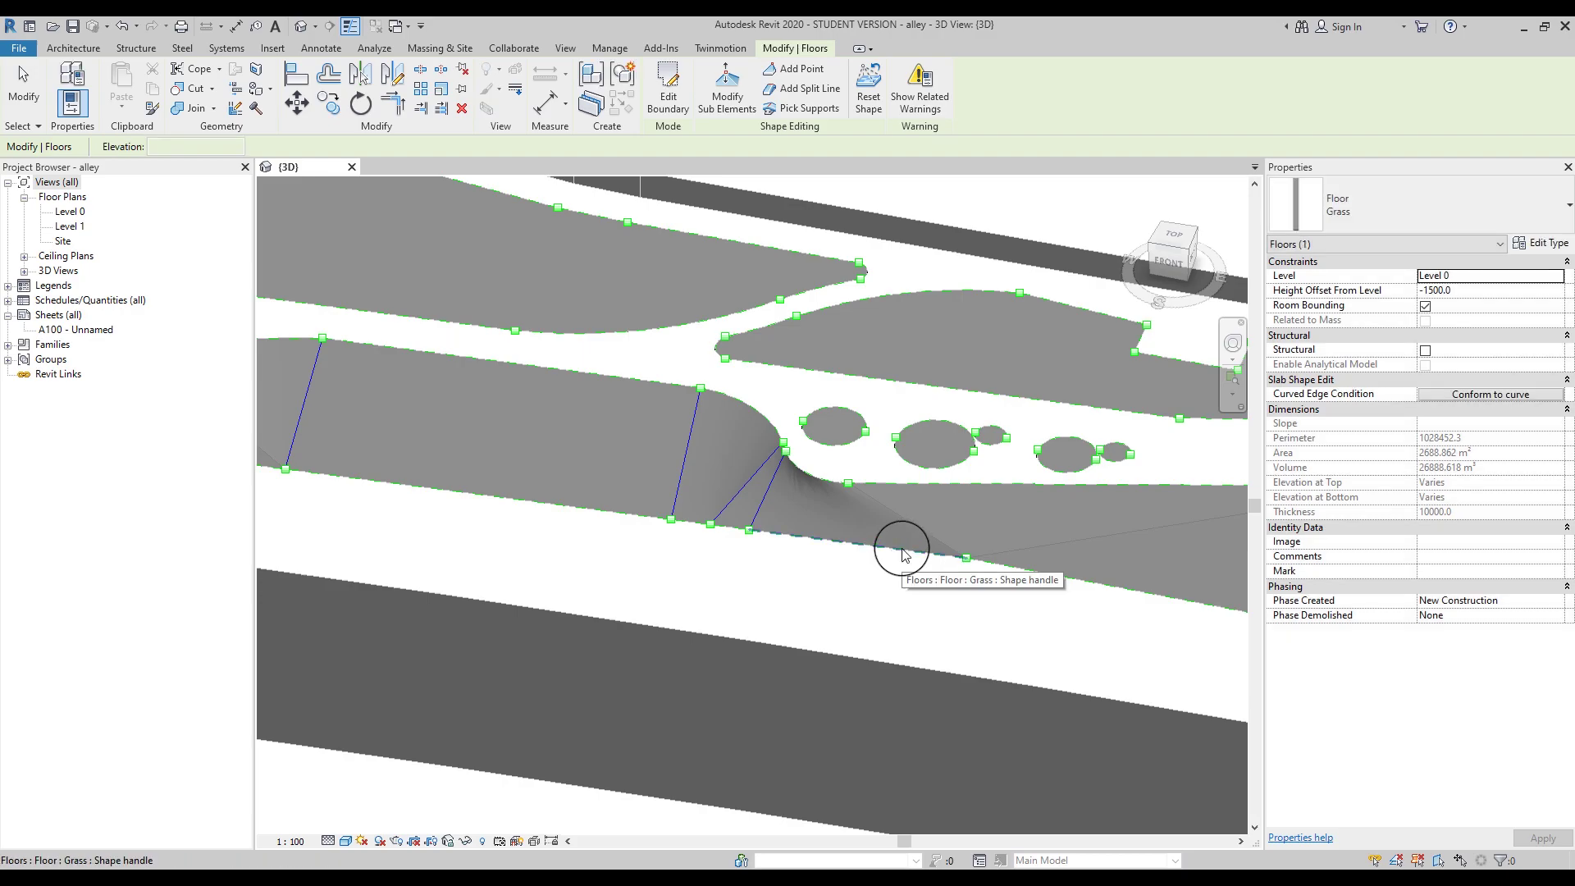
{"action": "key", "text": "Escape"}
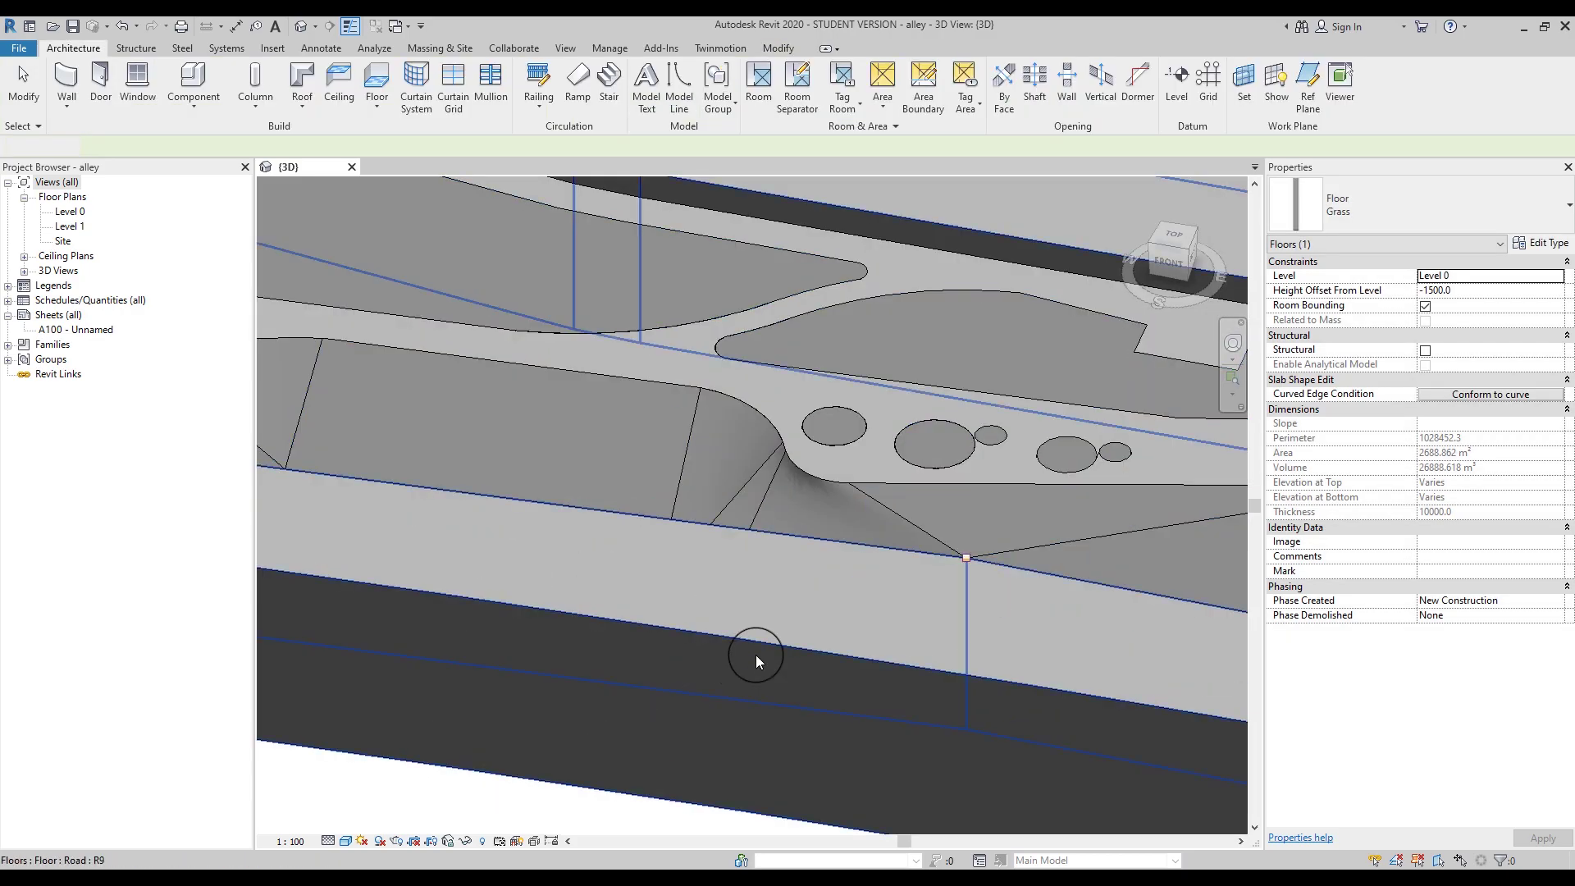
Step: Add a split line from the Grass floor's point at the end of the low wall straight across to the outer edge
{"action": "scroll", "coordinate": [756, 655], "scroll_direction": "down", "scroll_amount": 2}
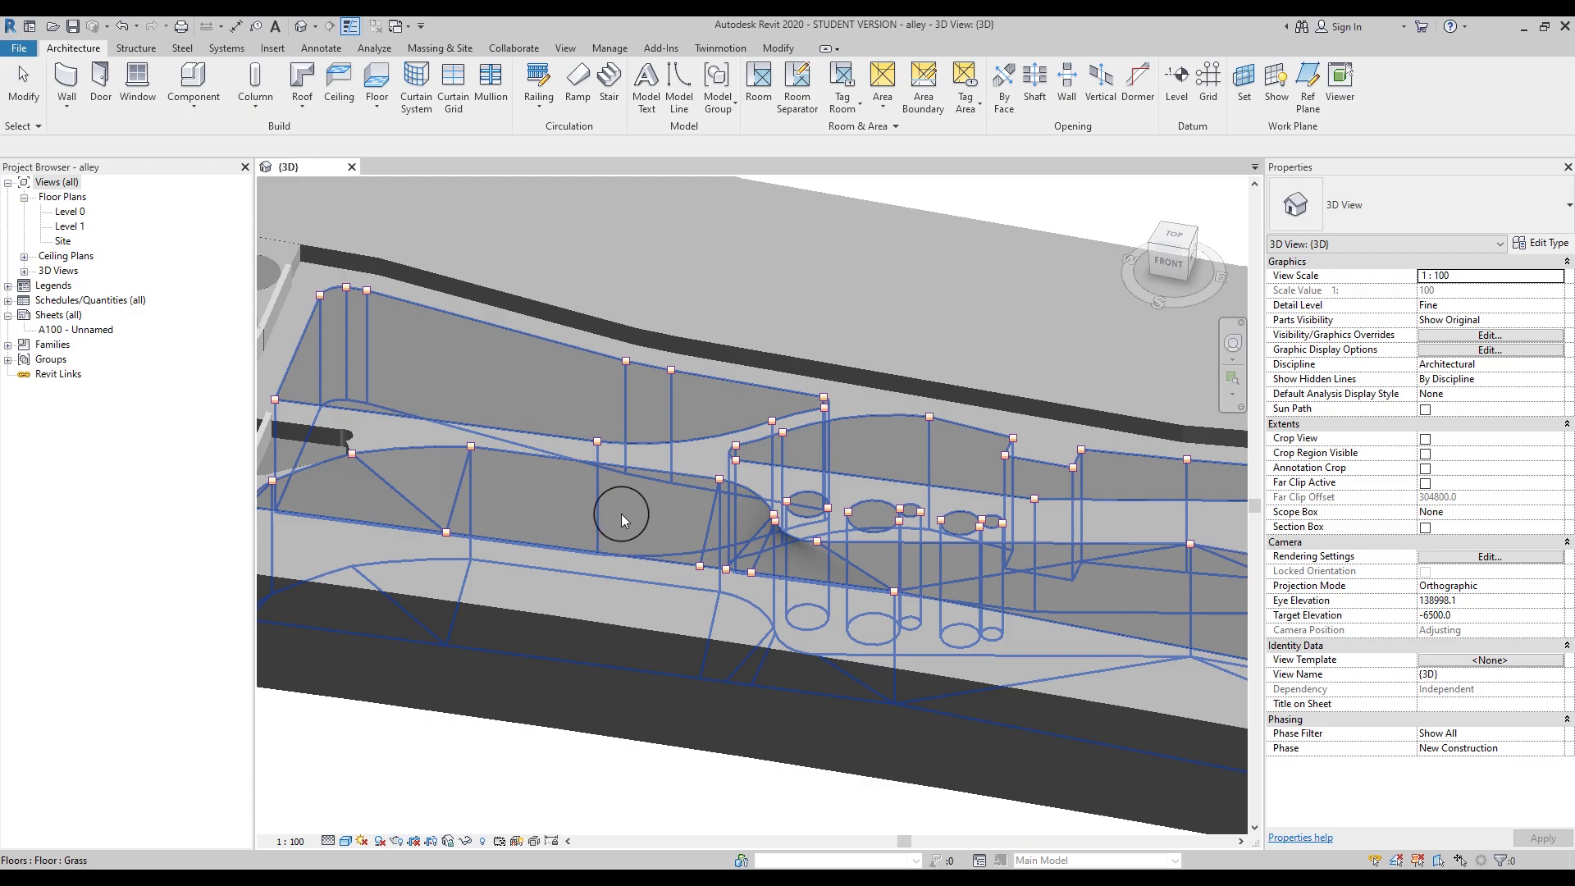
{"action": "middle_click_drag", "start_coordinate": [534, 535], "coordinate": [918, 564]}
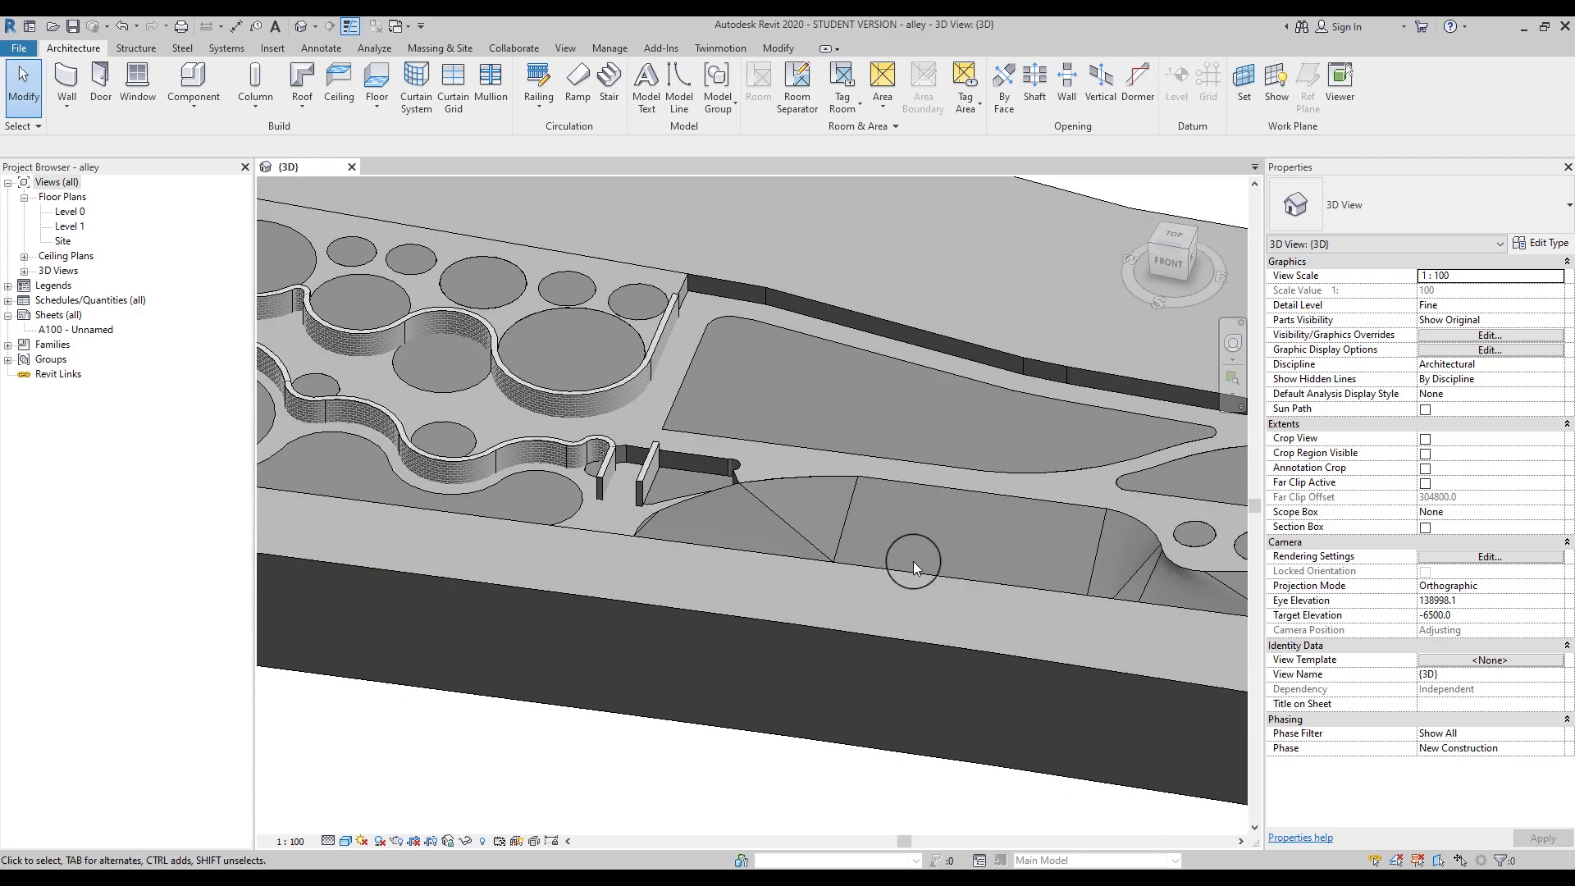
{"action": "left_click", "coordinate": [736, 515]}
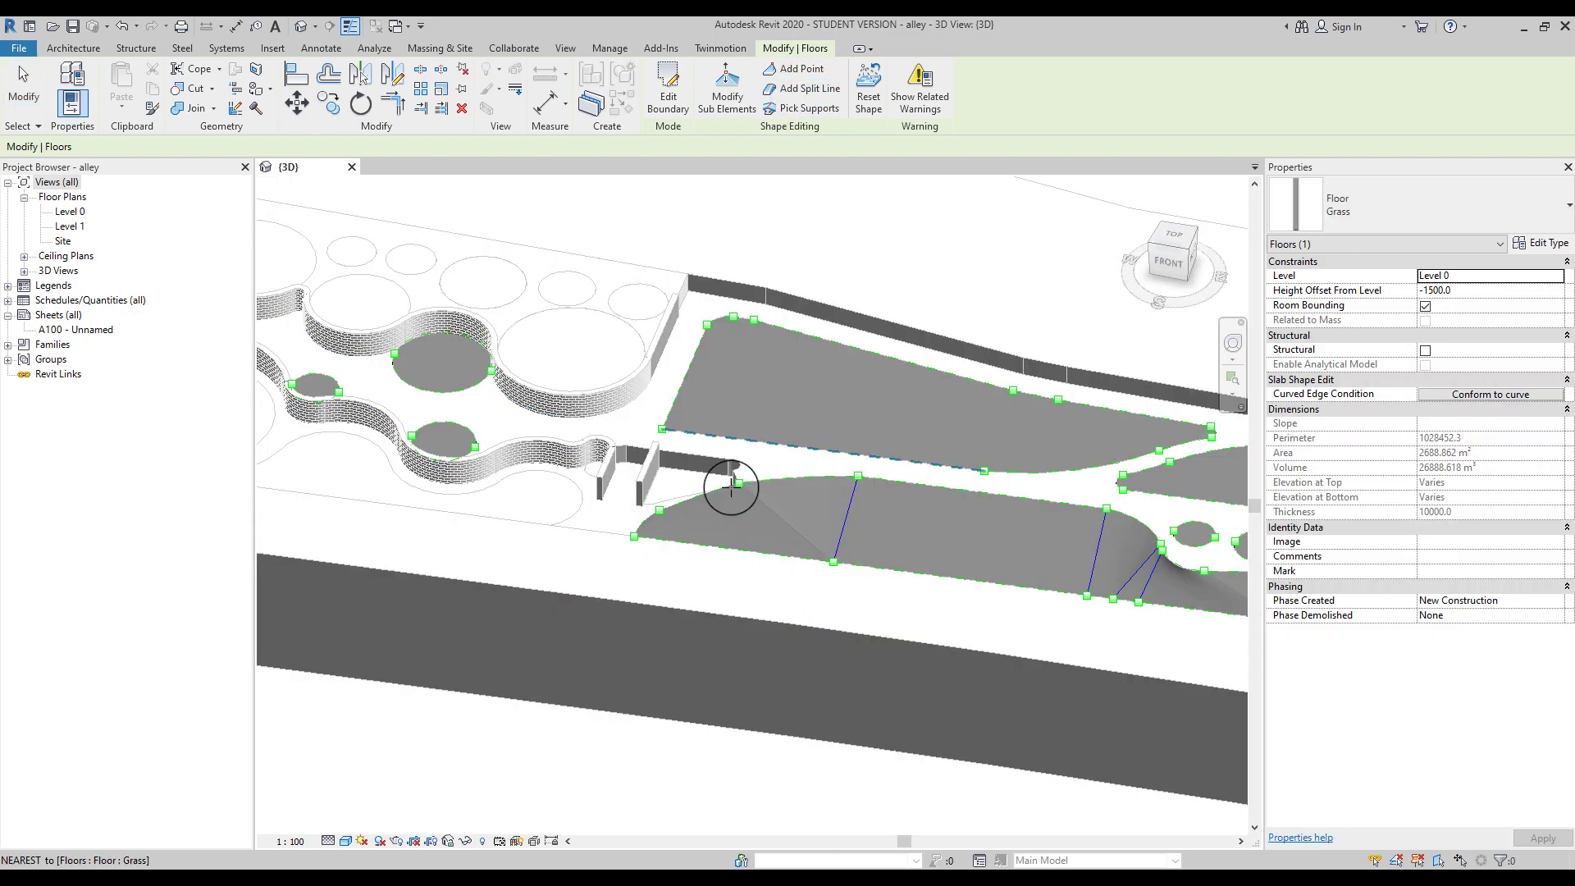
{"action": "left_click", "coordinate": [736, 484]}
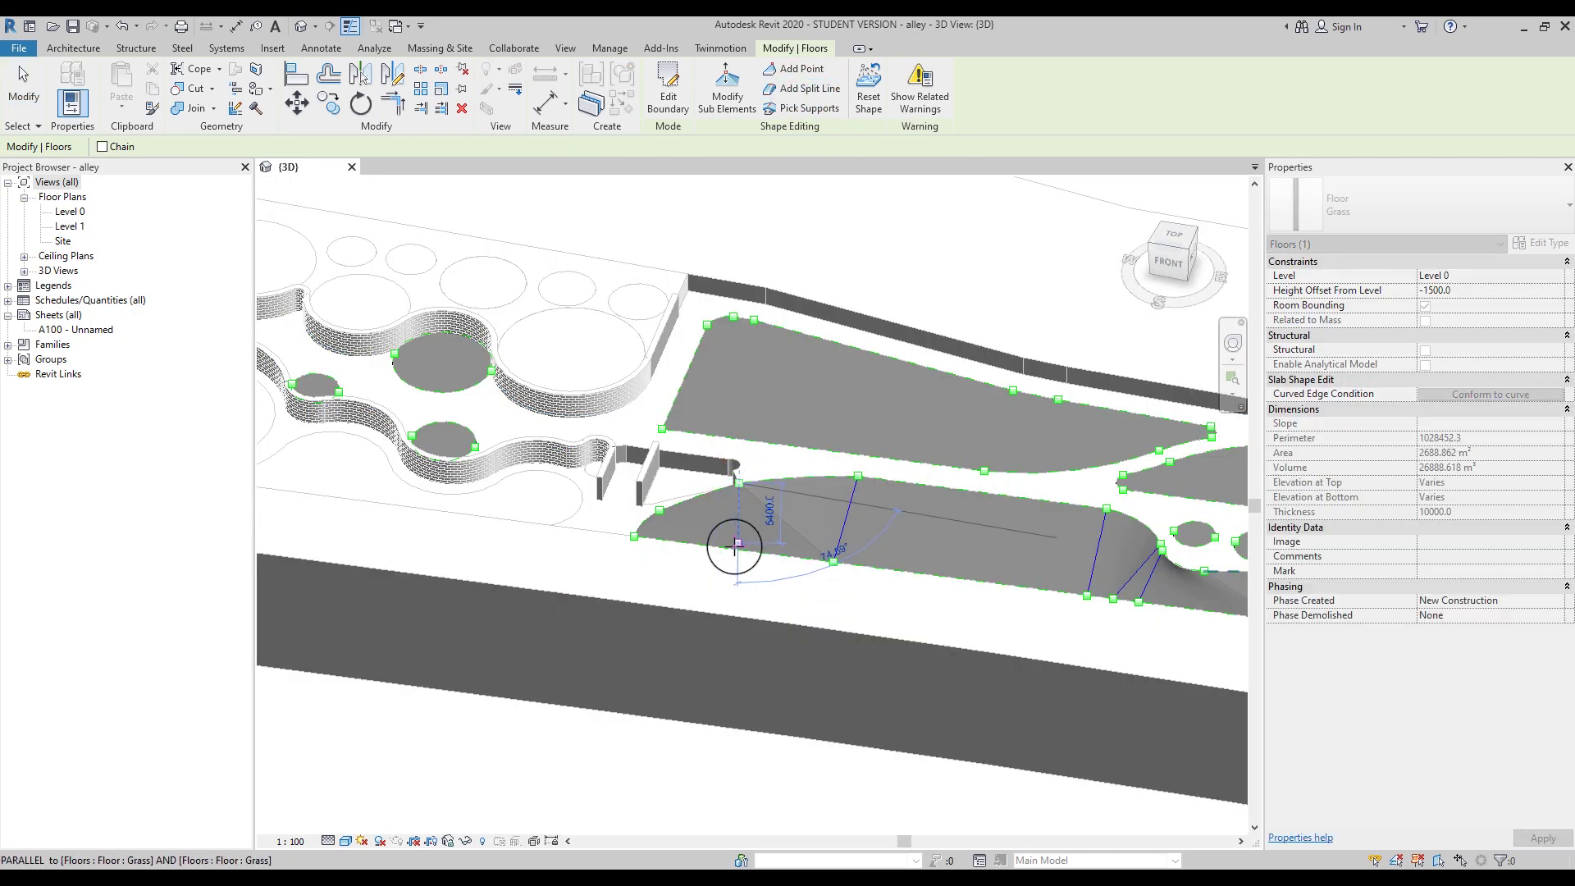
{"action": "left_click", "coordinate": [734, 548]}
{"action": "key", "text": "Escape"}
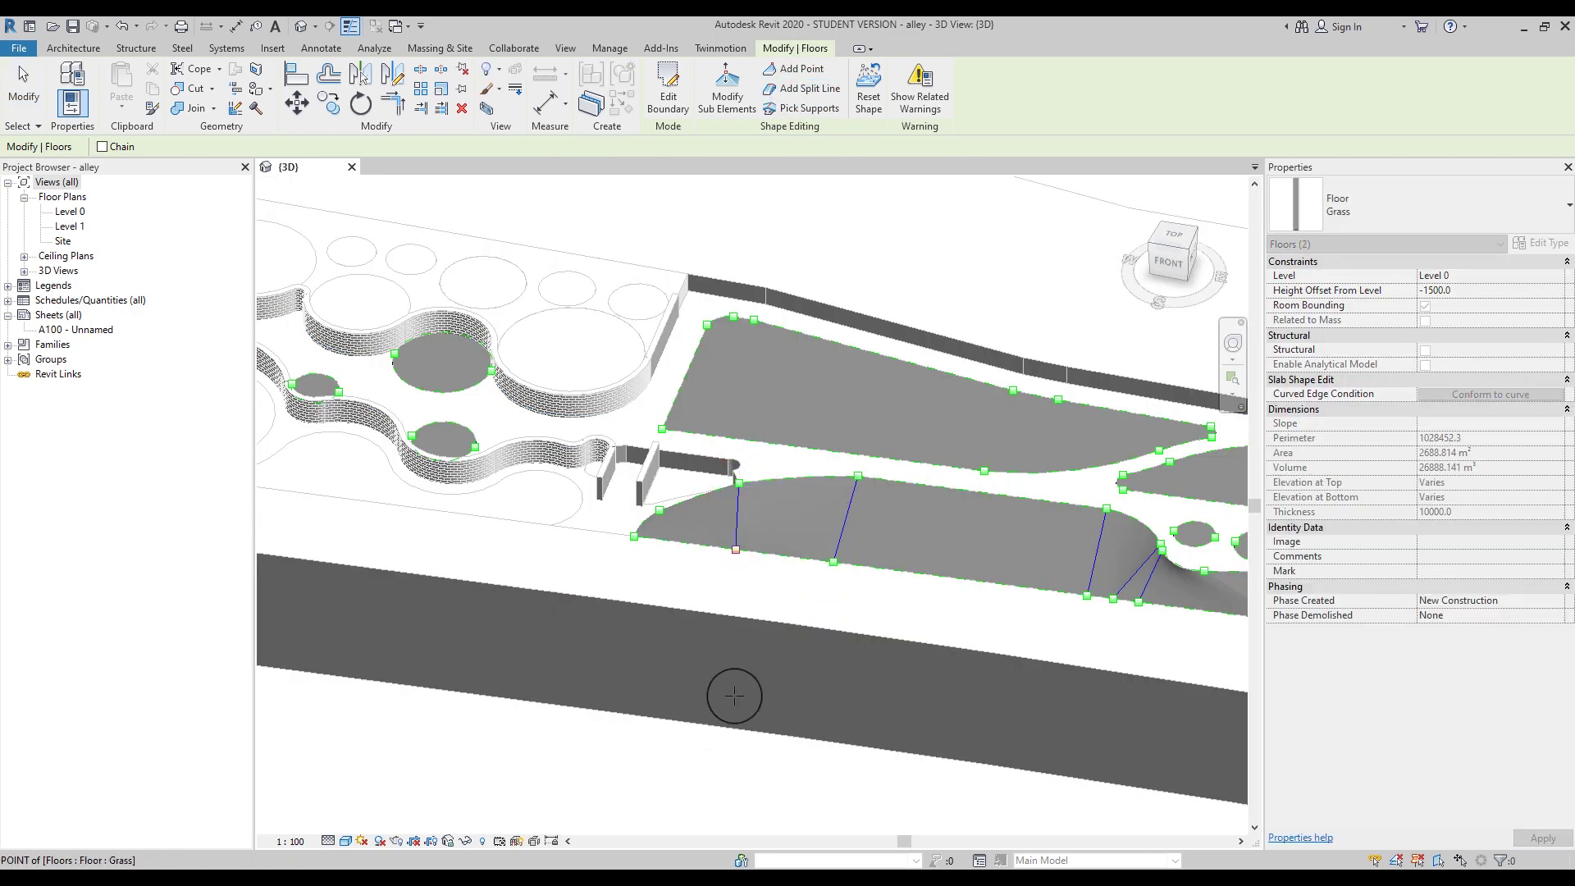
{"action": "key", "text": "Escape"}
{"action": "left_click", "coordinate": [795, 497]}
{"action": "key", "text": "Escape"}
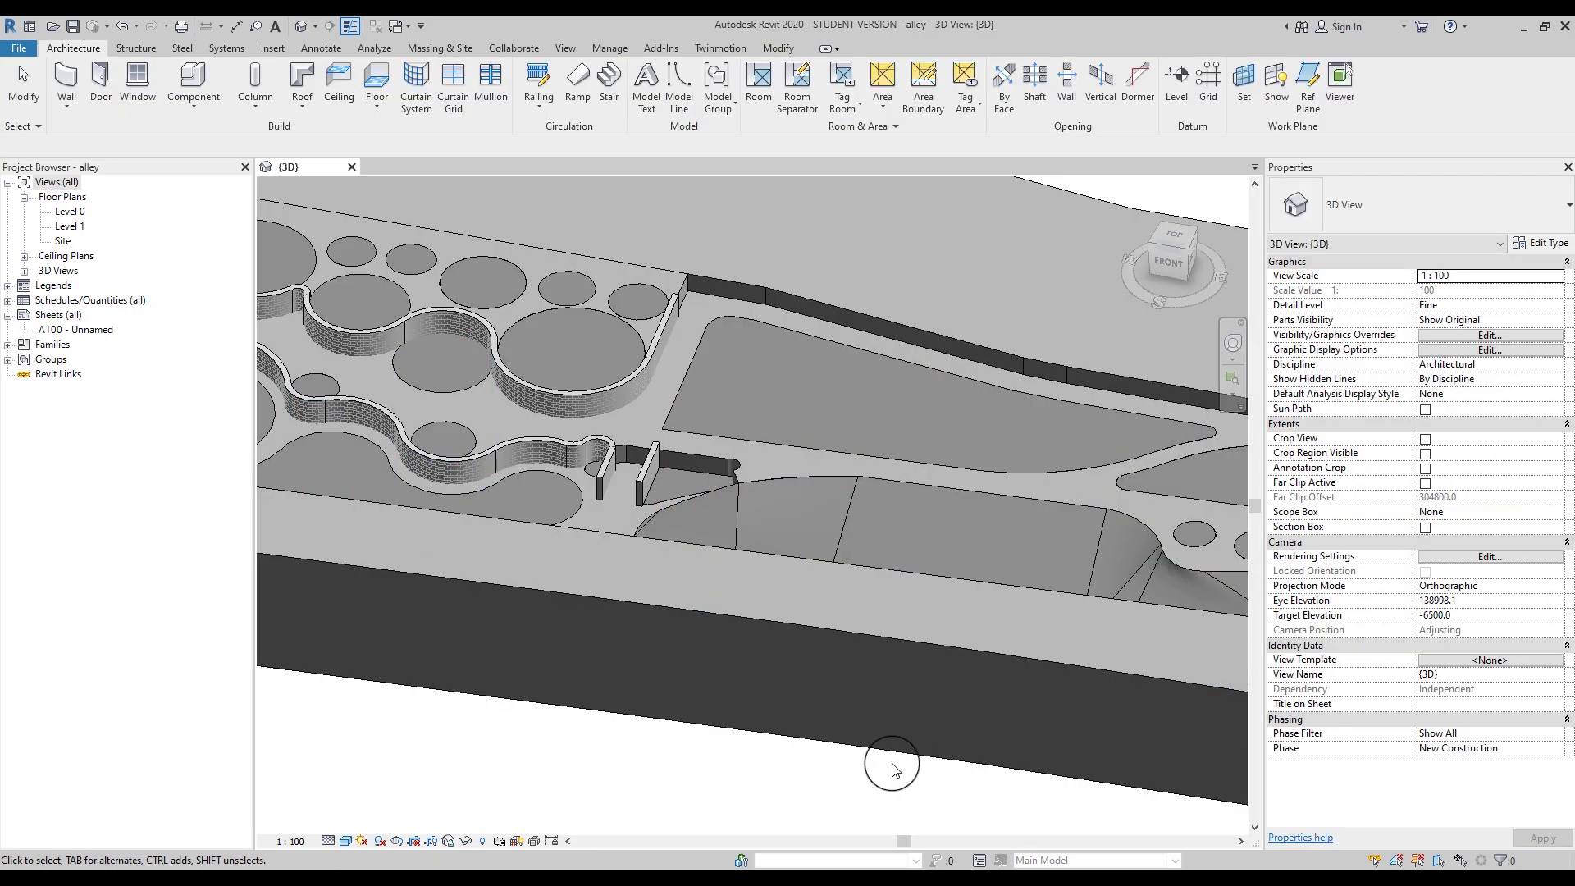
Step: Examine the whole alley model from the front-left side, including the reshaped grass, the roads and the curved brick walls
{"action": "scroll", "coordinate": [714, 724], "scroll_direction": "down", "scroll_amount": 5}
{"action": "scroll", "coordinate": [630, 691], "scroll_direction": "down", "scroll_amount": 2}
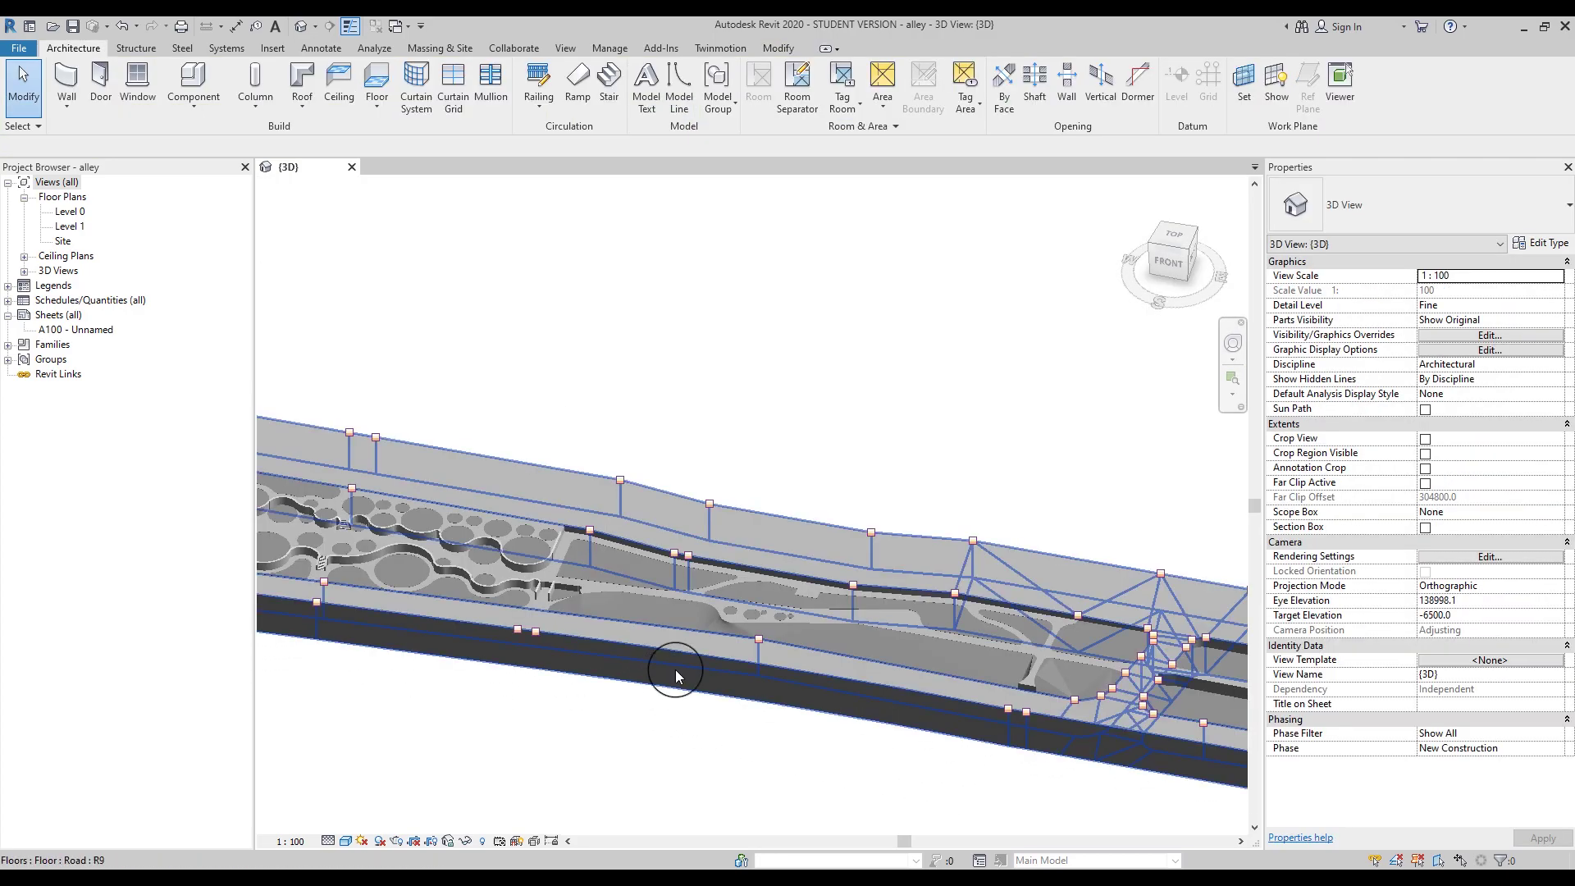
{"action": "middle_click_drag", "start_coordinate": [727, 664], "coordinate": [914, 538], "text": "shift"}
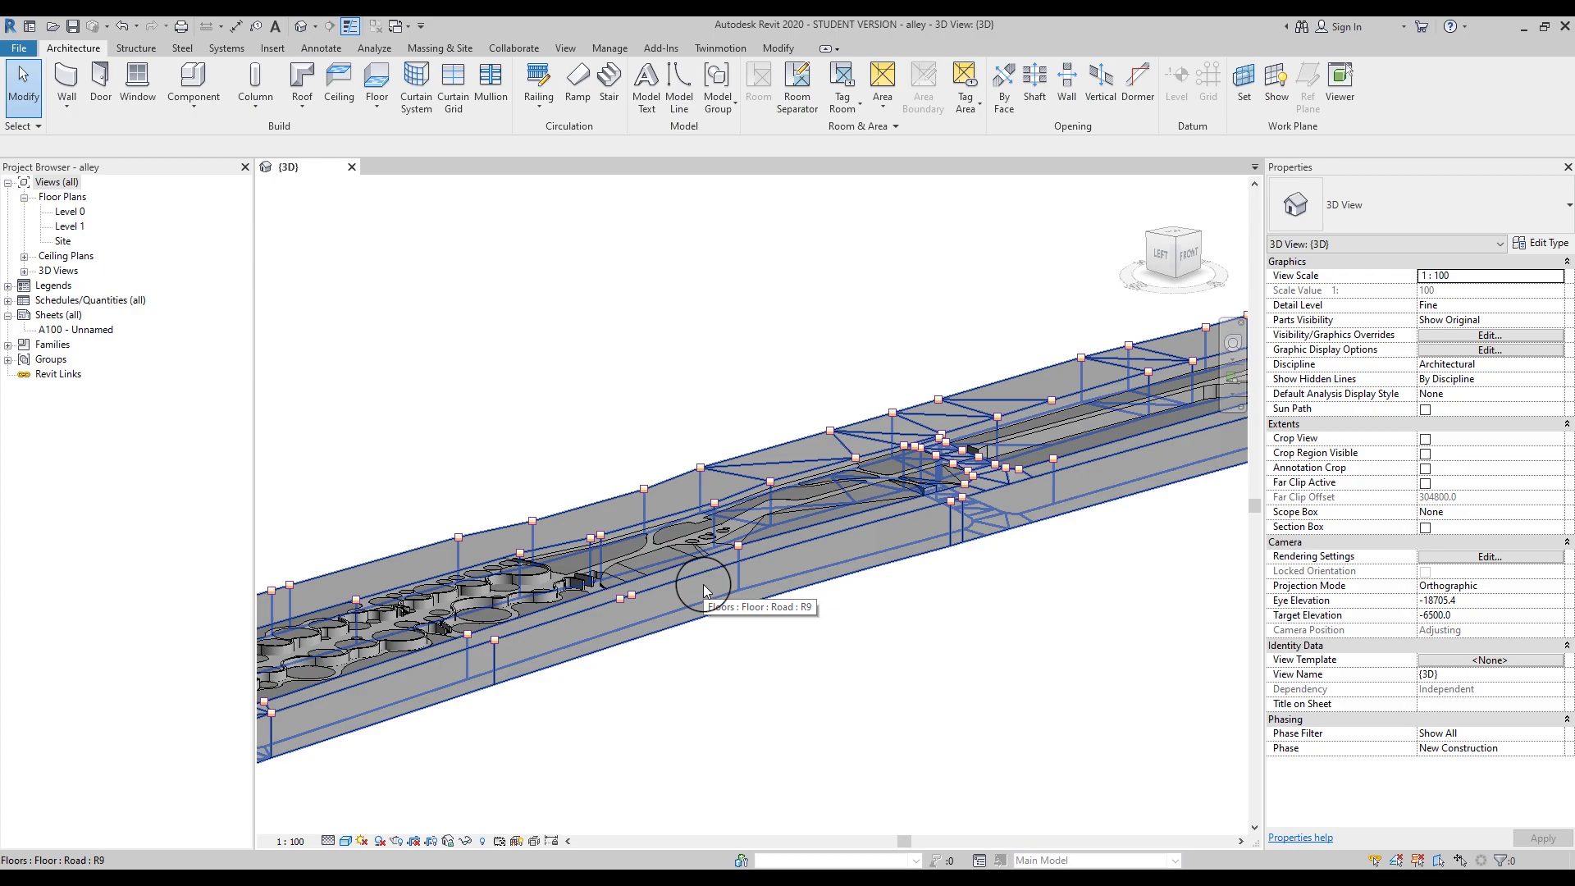
{"action": "middle_click_drag", "start_coordinate": [726, 556], "coordinate": [951, 530]}
{"action": "scroll", "coordinate": [814, 551], "scroll_direction": "up", "scroll_amount": 1}
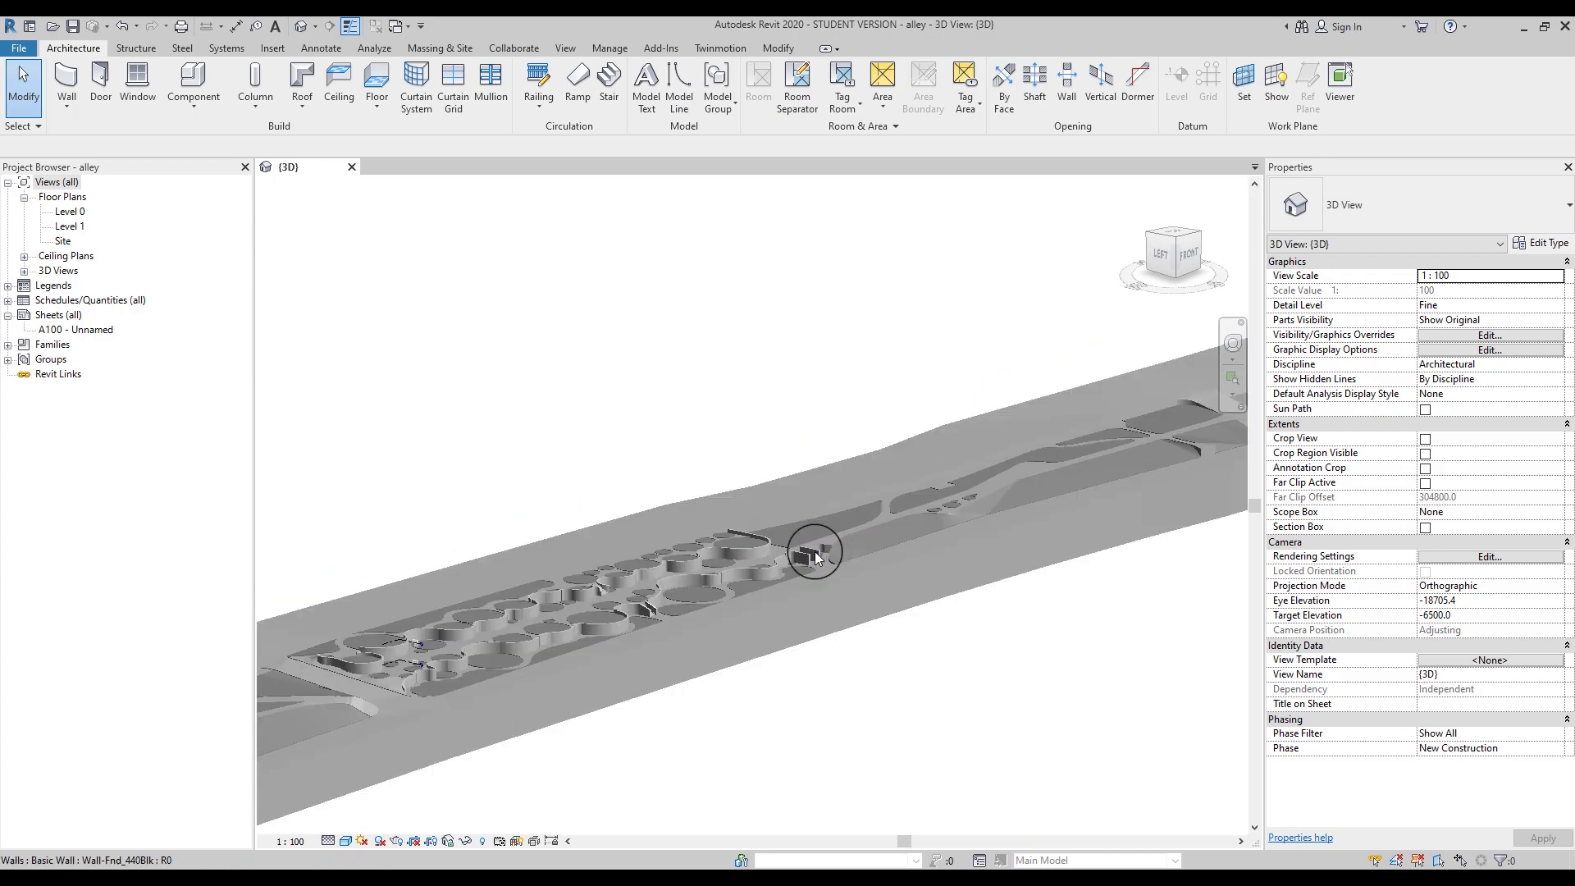
{"action": "scroll", "coordinate": [806, 566], "scroll_direction": "up", "scroll_amount": 5}
{"action": "middle_click_drag", "start_coordinate": [794, 687], "coordinate": [944, 675]}
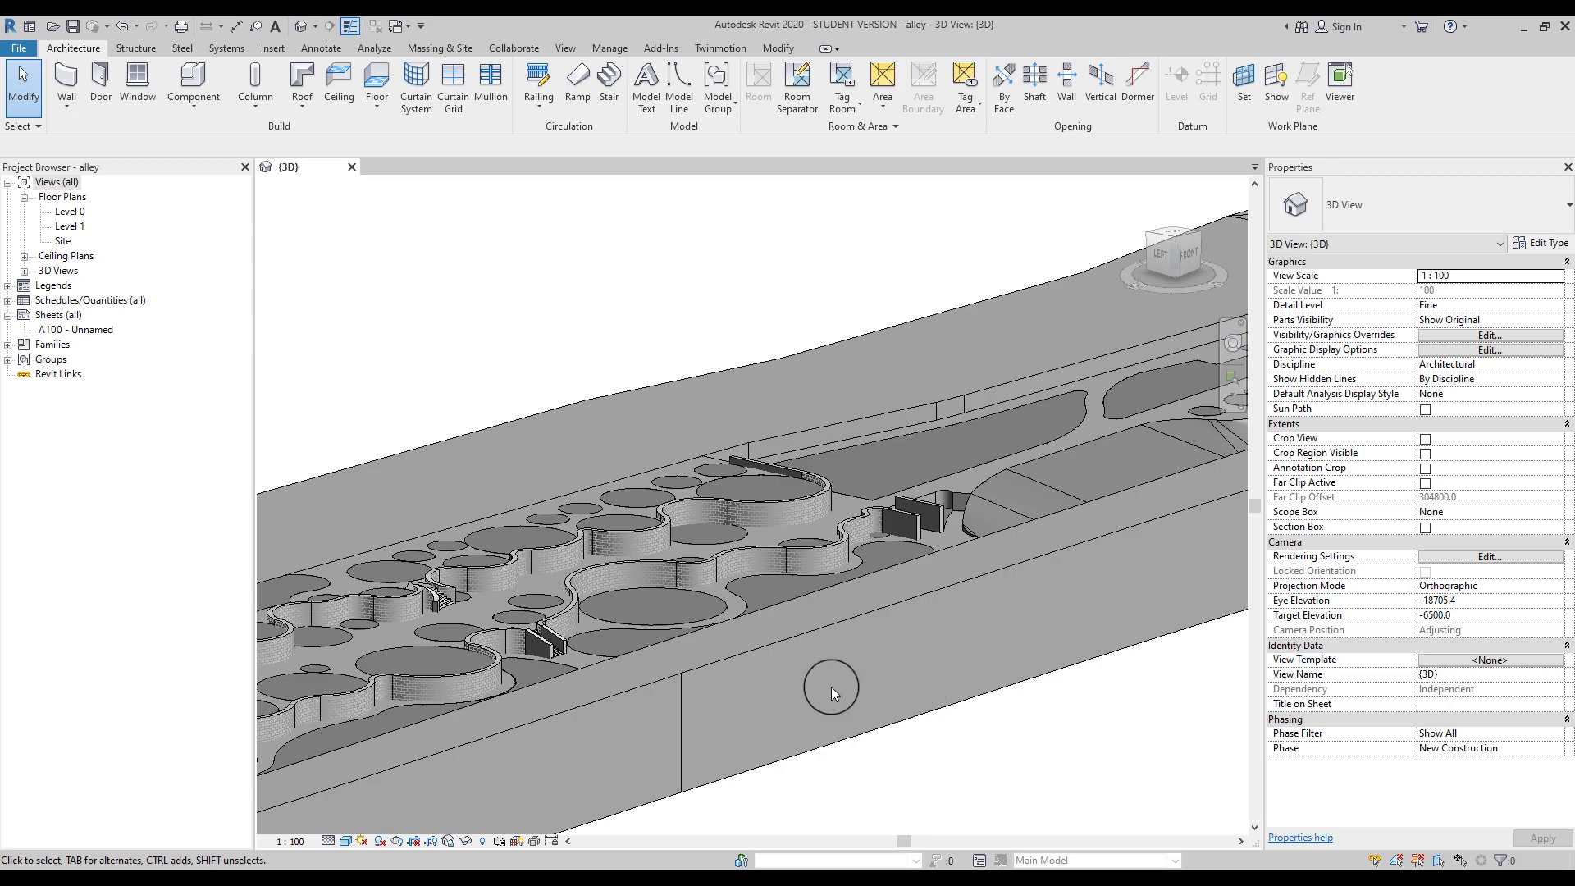
{"action": "scroll", "coordinate": [651, 607], "scroll_direction": "up", "scroll_amount": 3}
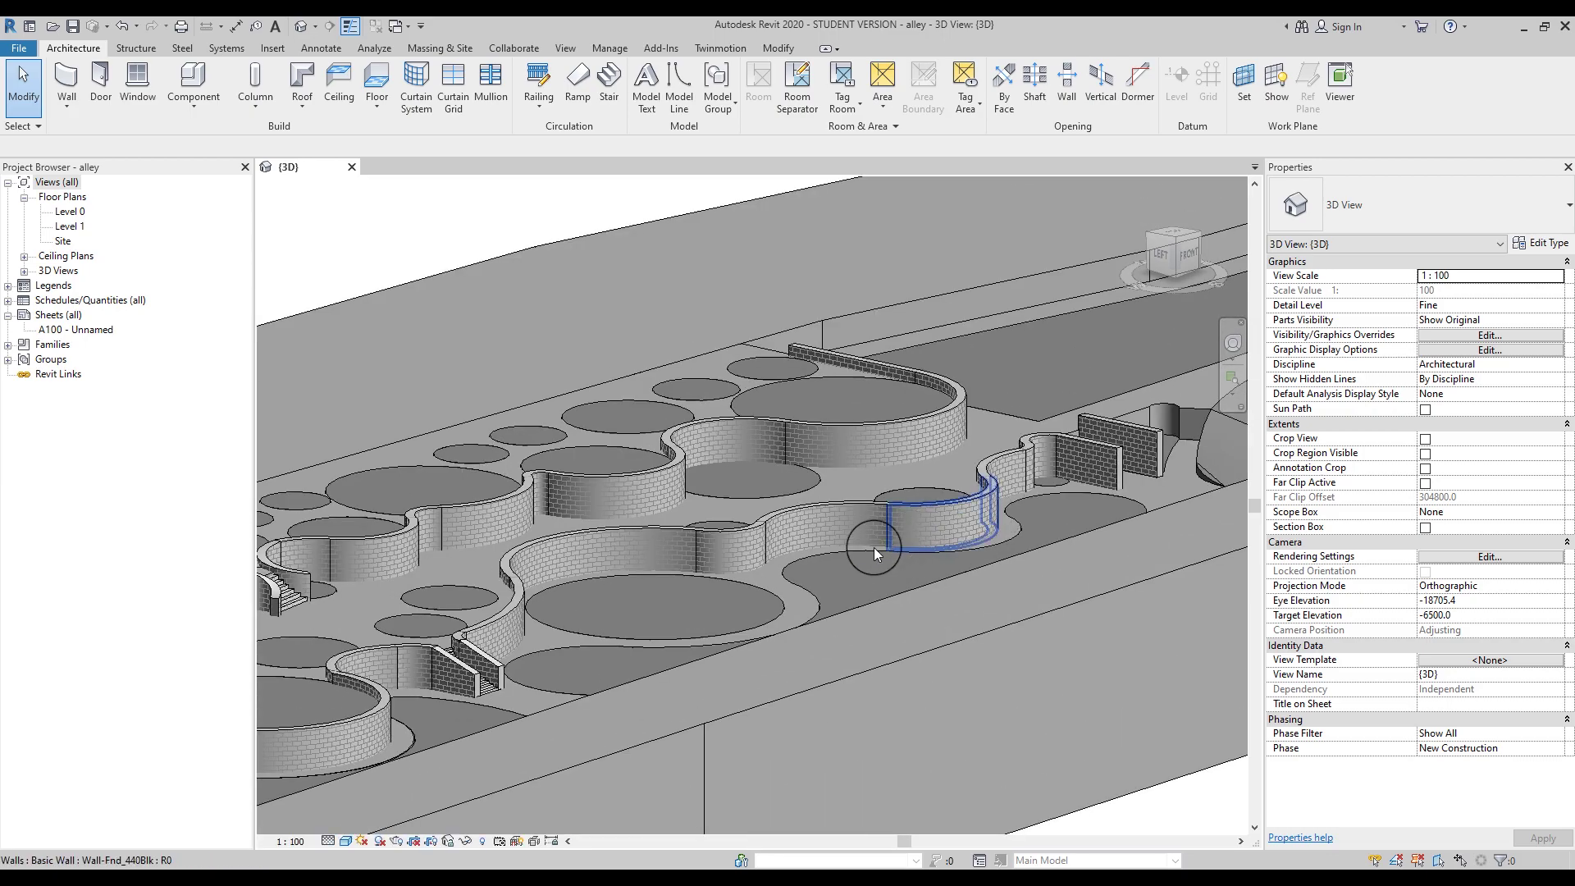
Step: In the Site floor plan, create a straight 12-riser stair run, 1000 mm wide and about 3000 mm long, between the two straight wall ends
{"action": "double_click", "coordinate": [63, 241]}
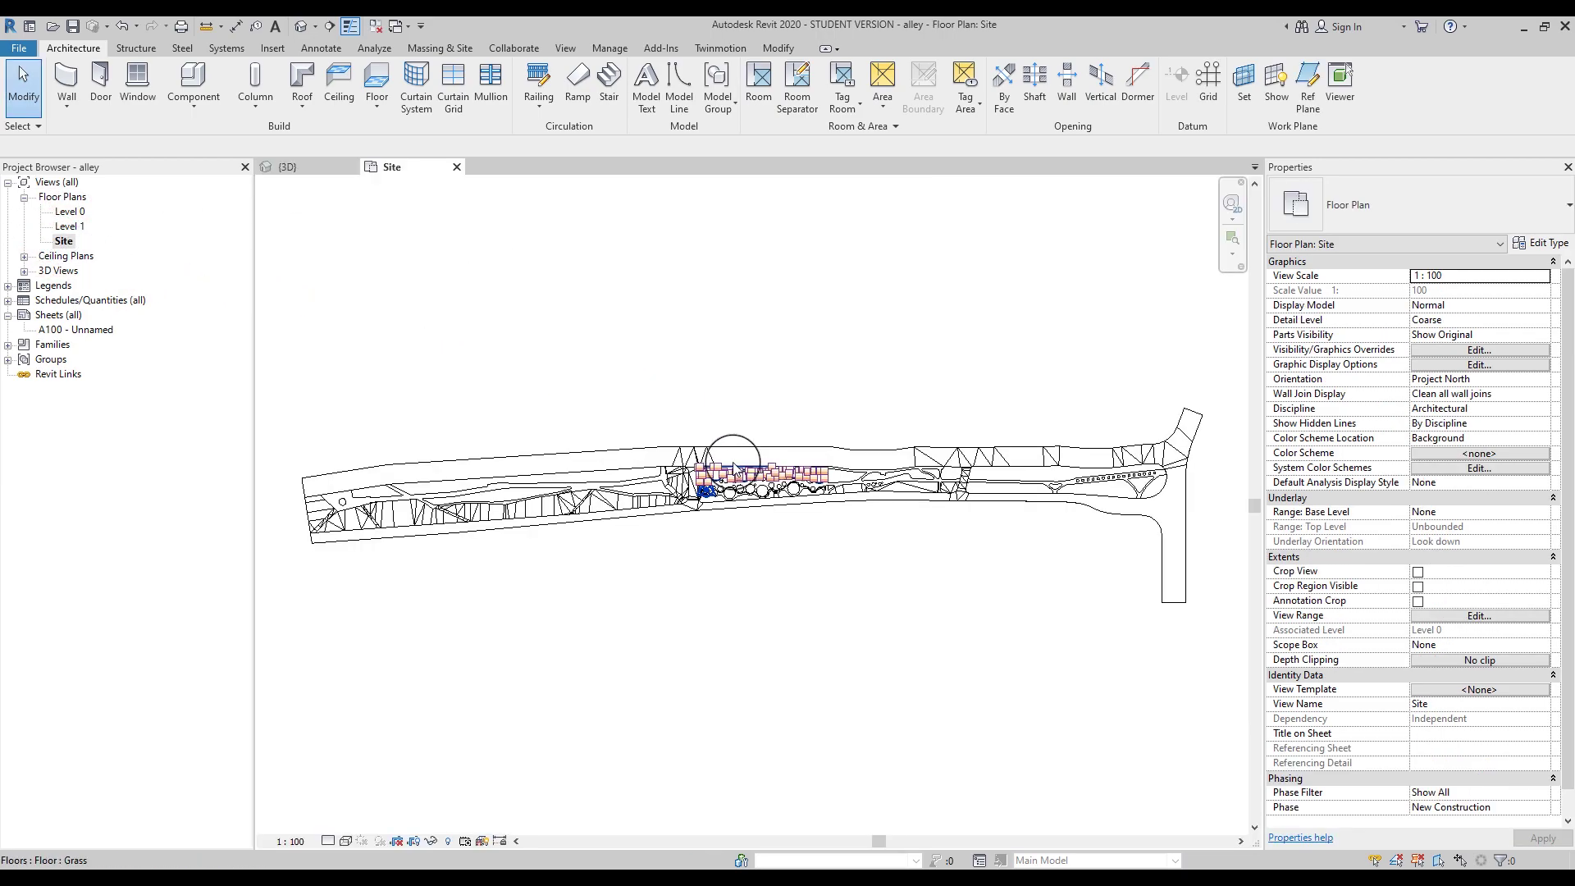
{"action": "scroll", "coordinate": [734, 469], "scroll_direction": "up", "scroll_amount": 4}
{"action": "scroll", "coordinate": [663, 500], "scroll_direction": "up", "scroll_amount": 8}
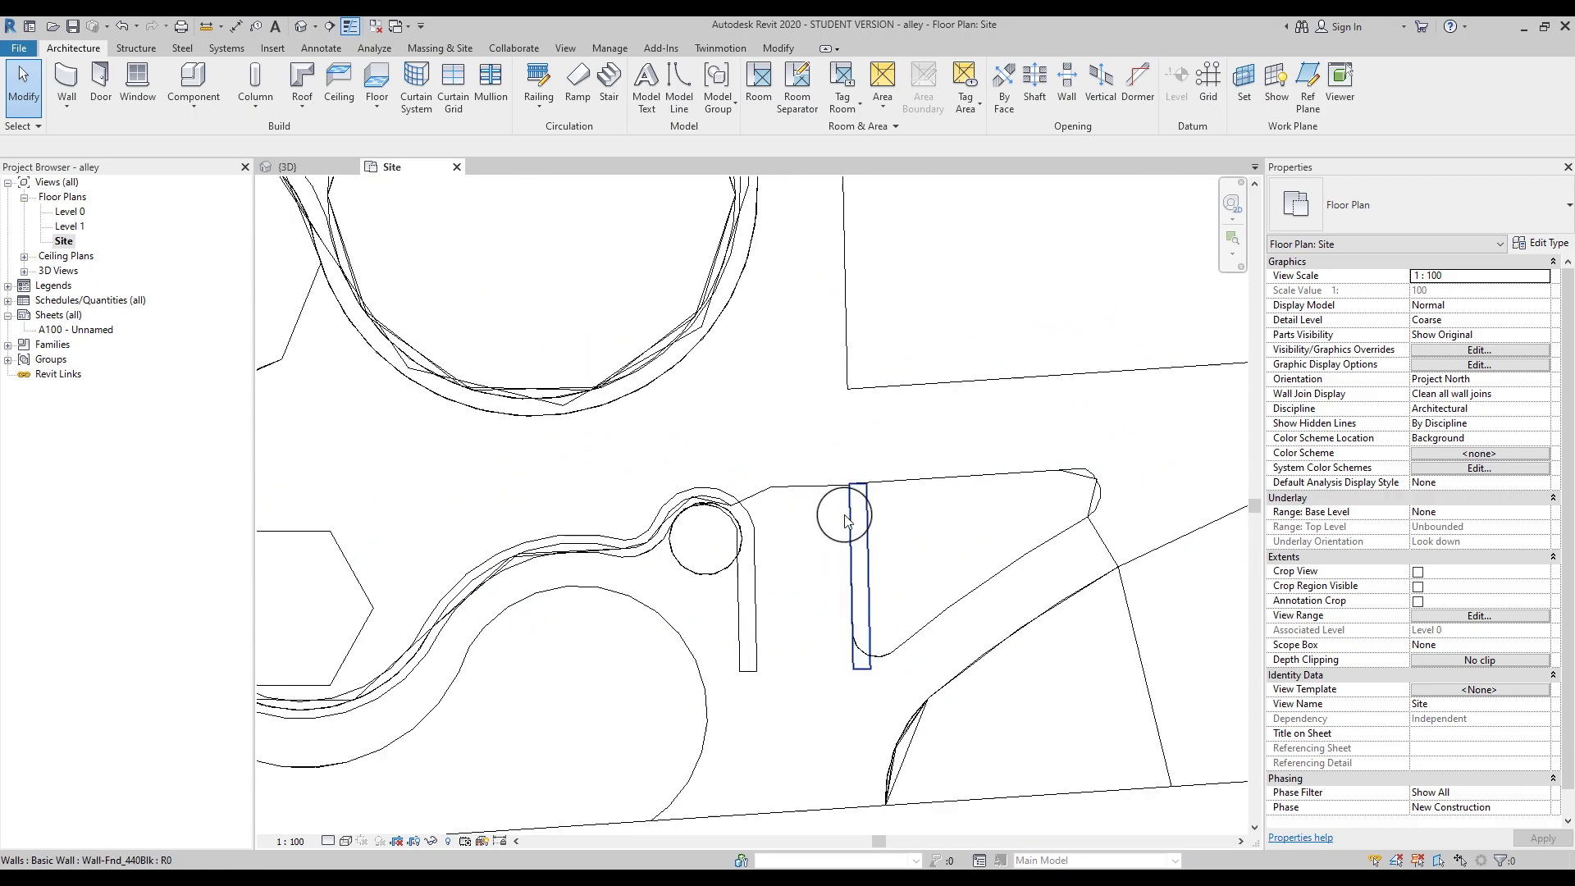
{"action": "scroll", "coordinate": [854, 552], "scroll_direction": "up", "scroll_amount": 2}
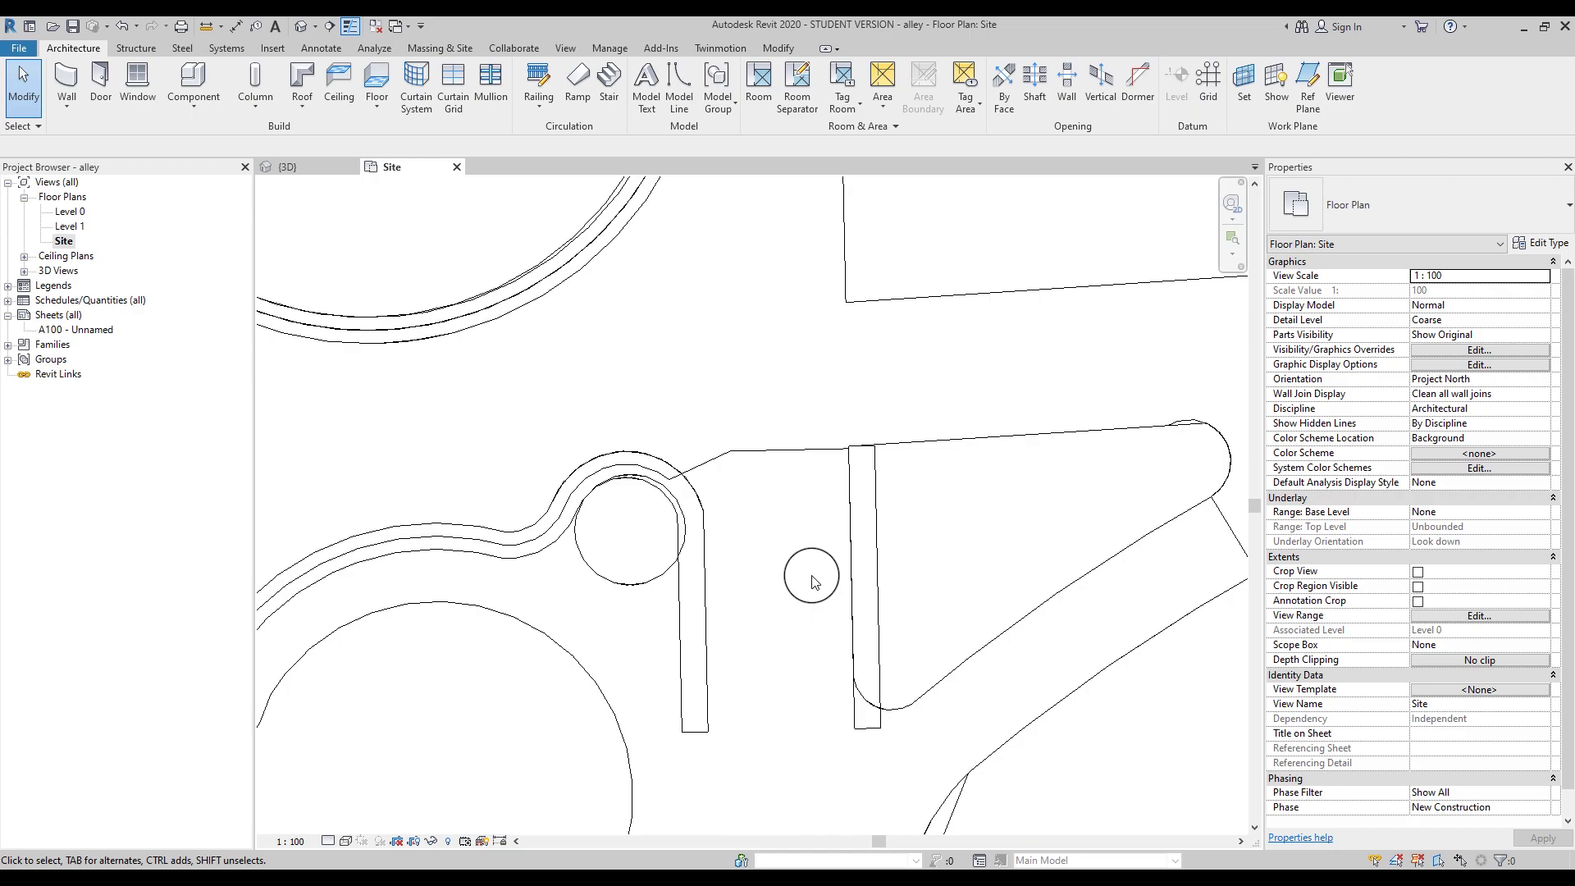
{"action": "left_click", "coordinate": [608, 76]}
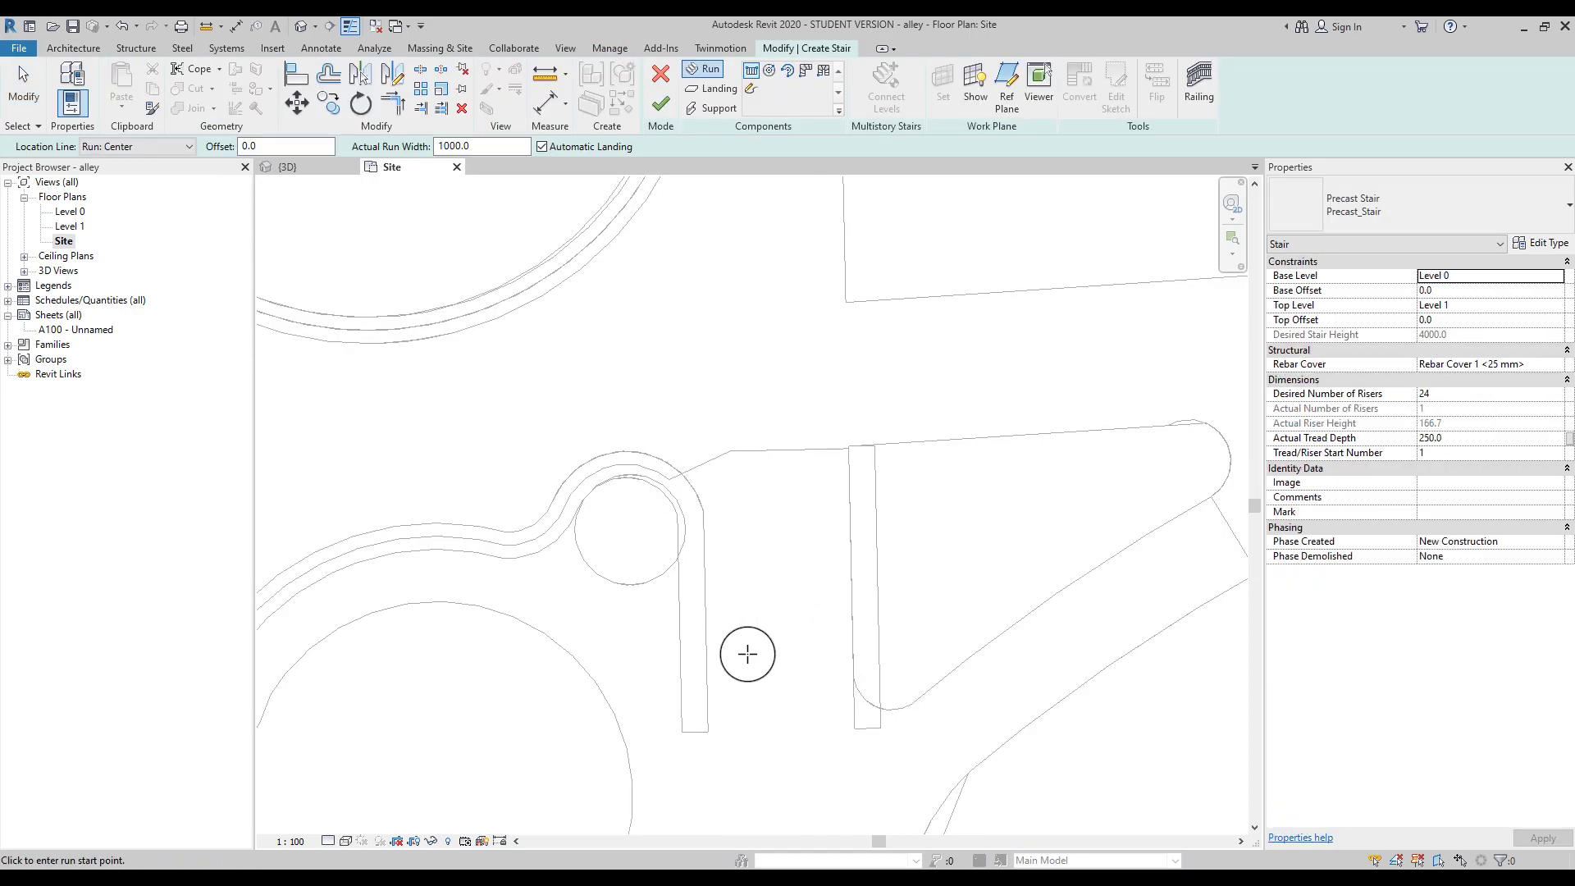
{"action": "left_click", "coordinate": [757, 699]}
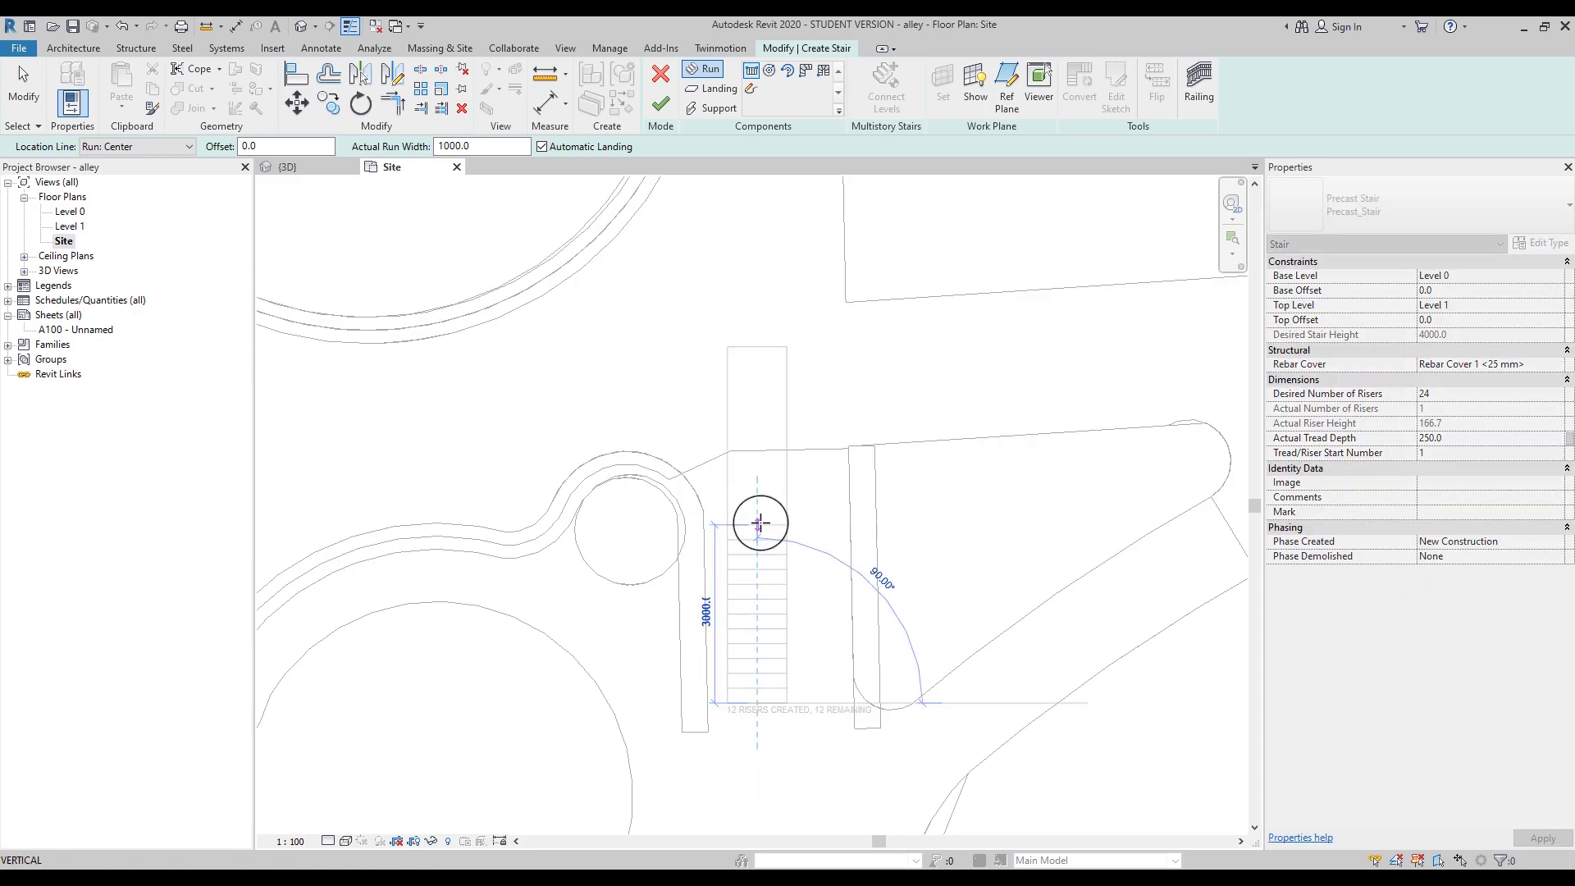
{"action": "left_click", "coordinate": [760, 522]}
{"action": "key", "text": "Escape"}
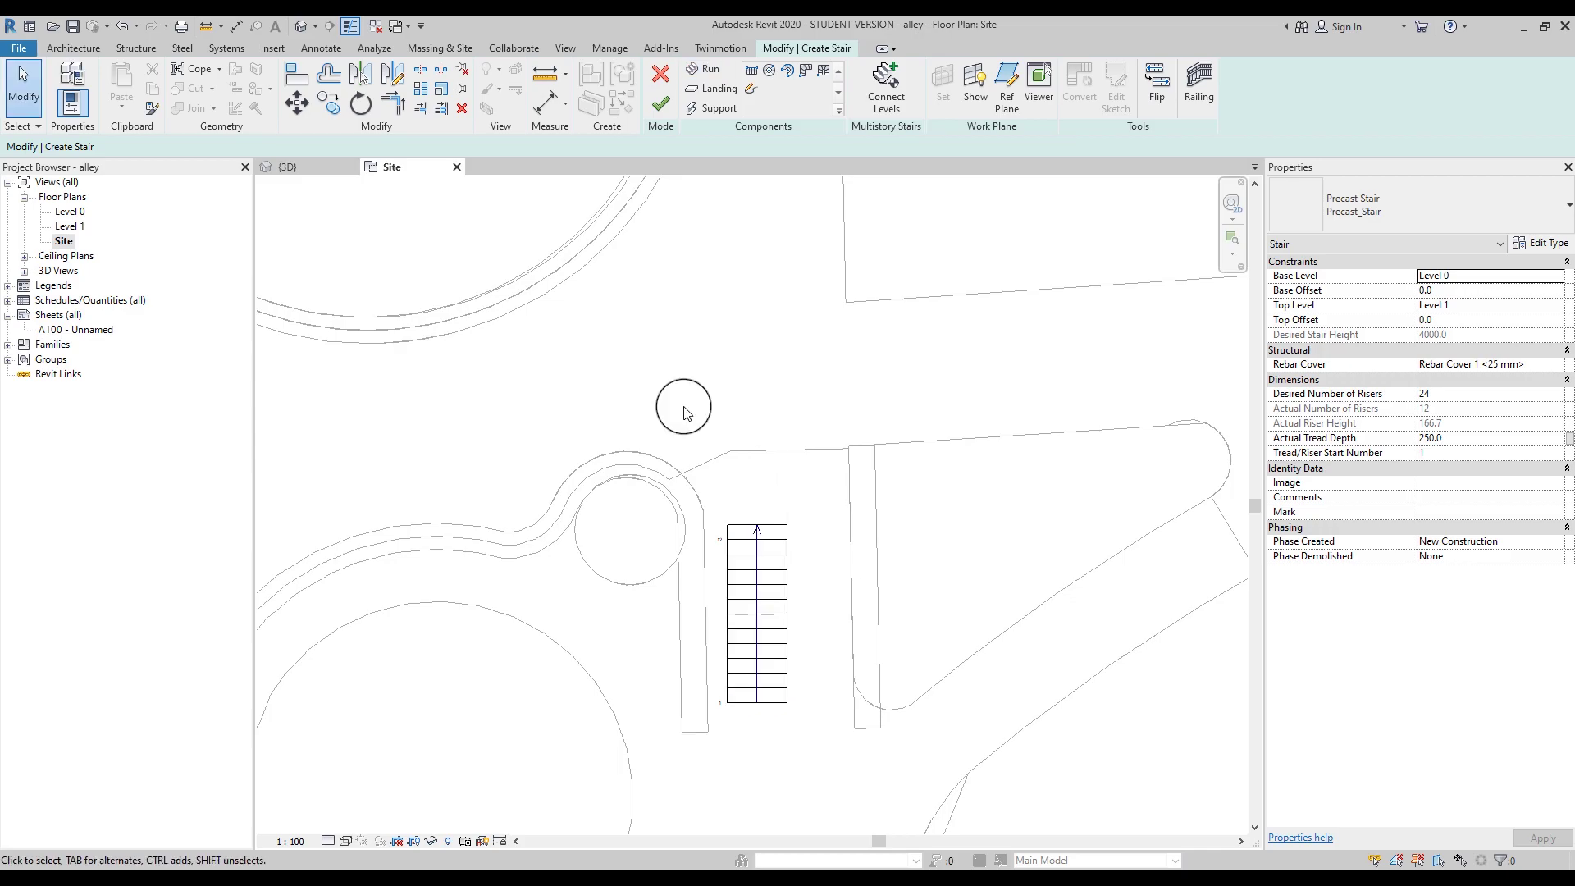
Step: Set the stair's base offset to -3000 while viewing it in 3D
{"action": "left_click", "coordinate": [302, 174]}
{"action": "middle_click_drag", "start_coordinate": [1002, 467], "coordinate": [517, 512], "text": "shift"}
{"action": "scroll", "coordinate": [528, 475], "scroll_direction": "up", "scroll_amount": 4}
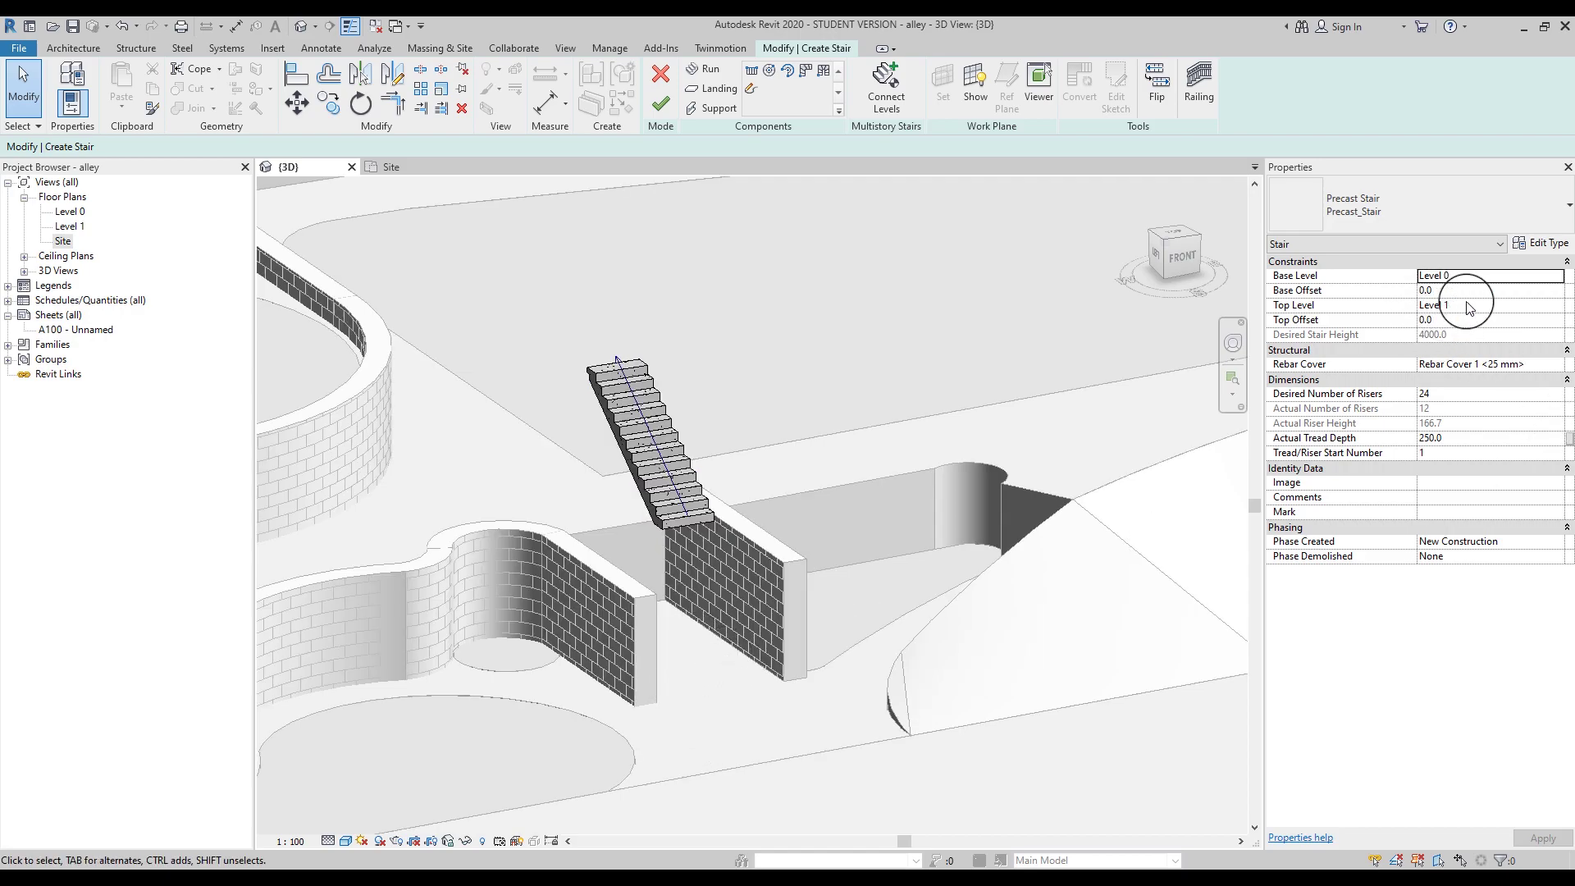
{"action": "left_click", "coordinate": [1453, 306]}
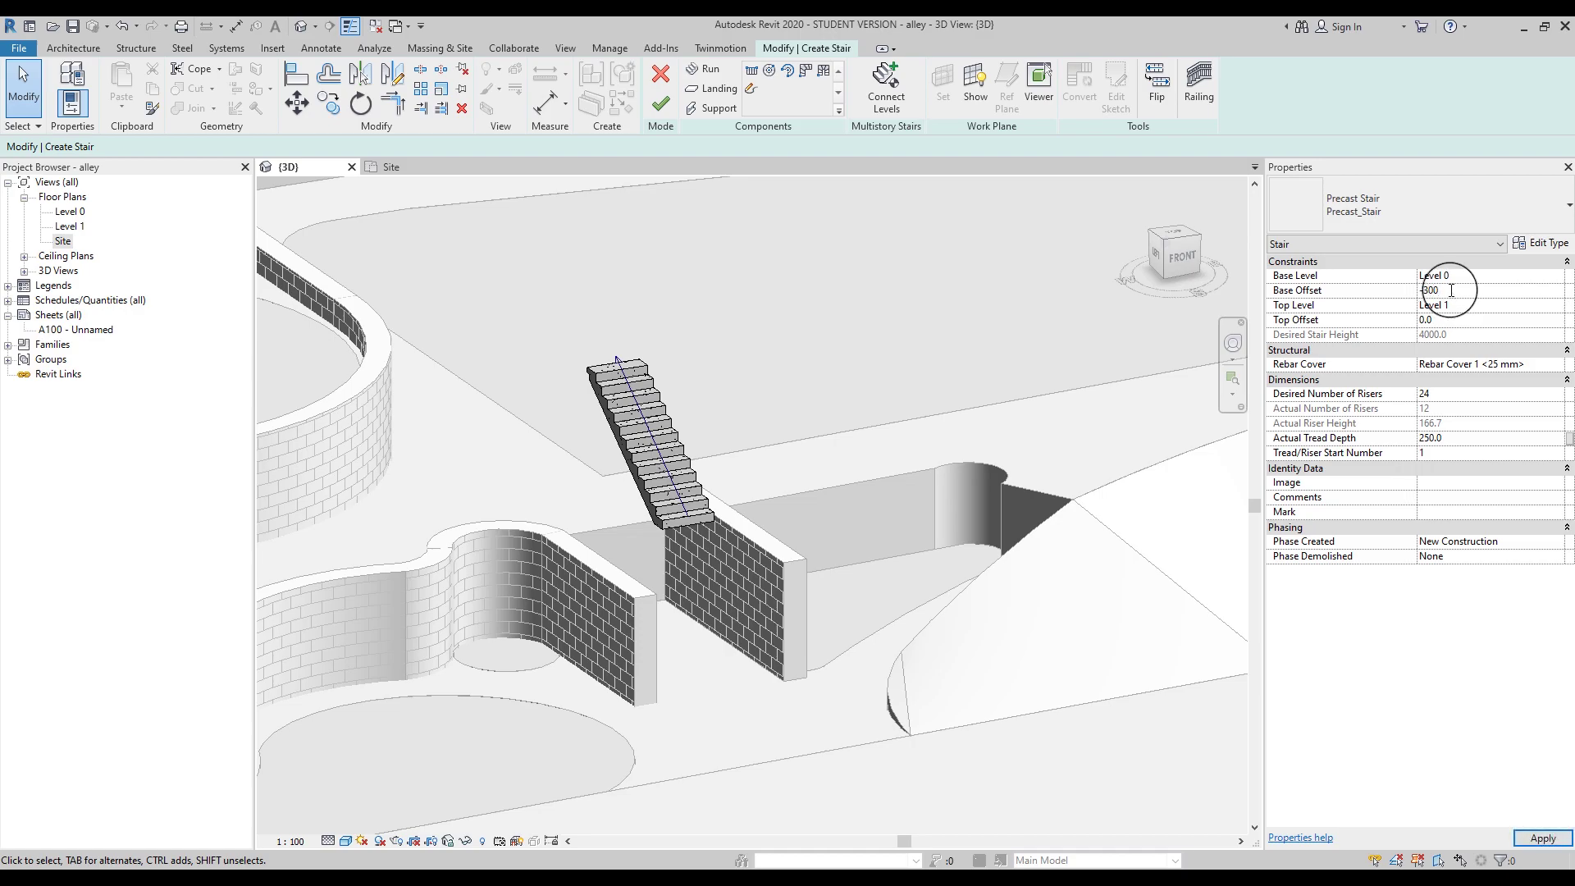
{"action": "left_click", "coordinate": [1451, 290]}
{"action": "type", "text": "-3000"}
{"action": "key", "text": "Return"}
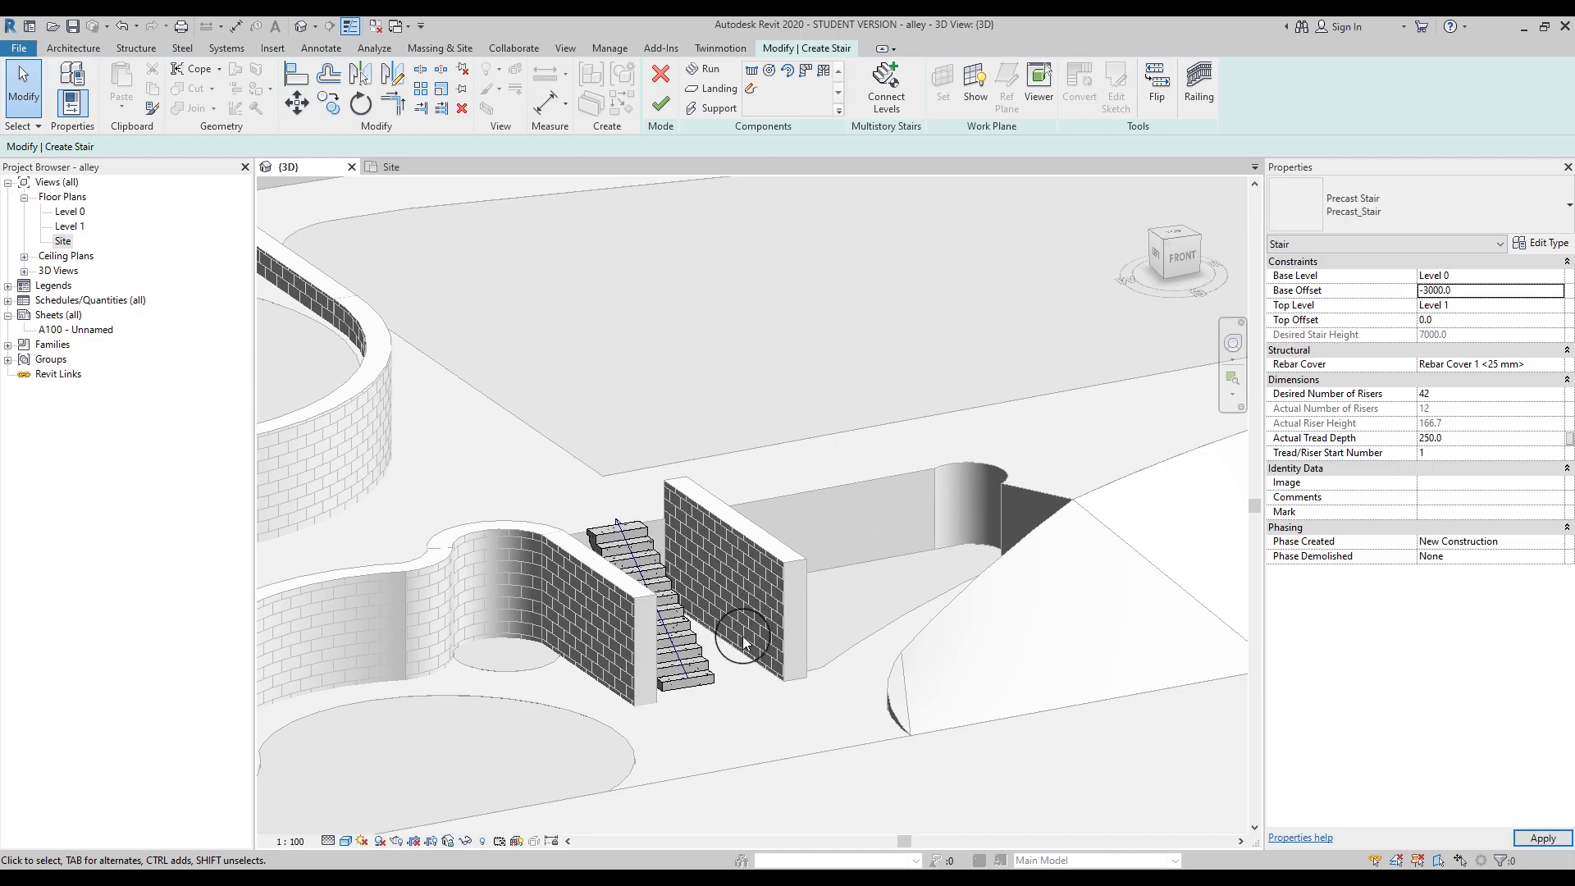
Step: Try 50 and 52 as the stair's desired number of risers to lower the riser height
{"action": "middle_click_drag", "start_coordinate": [720, 646], "coordinate": [826, 435], "text": "shift"}
{"action": "left_click", "coordinate": [1448, 401]}
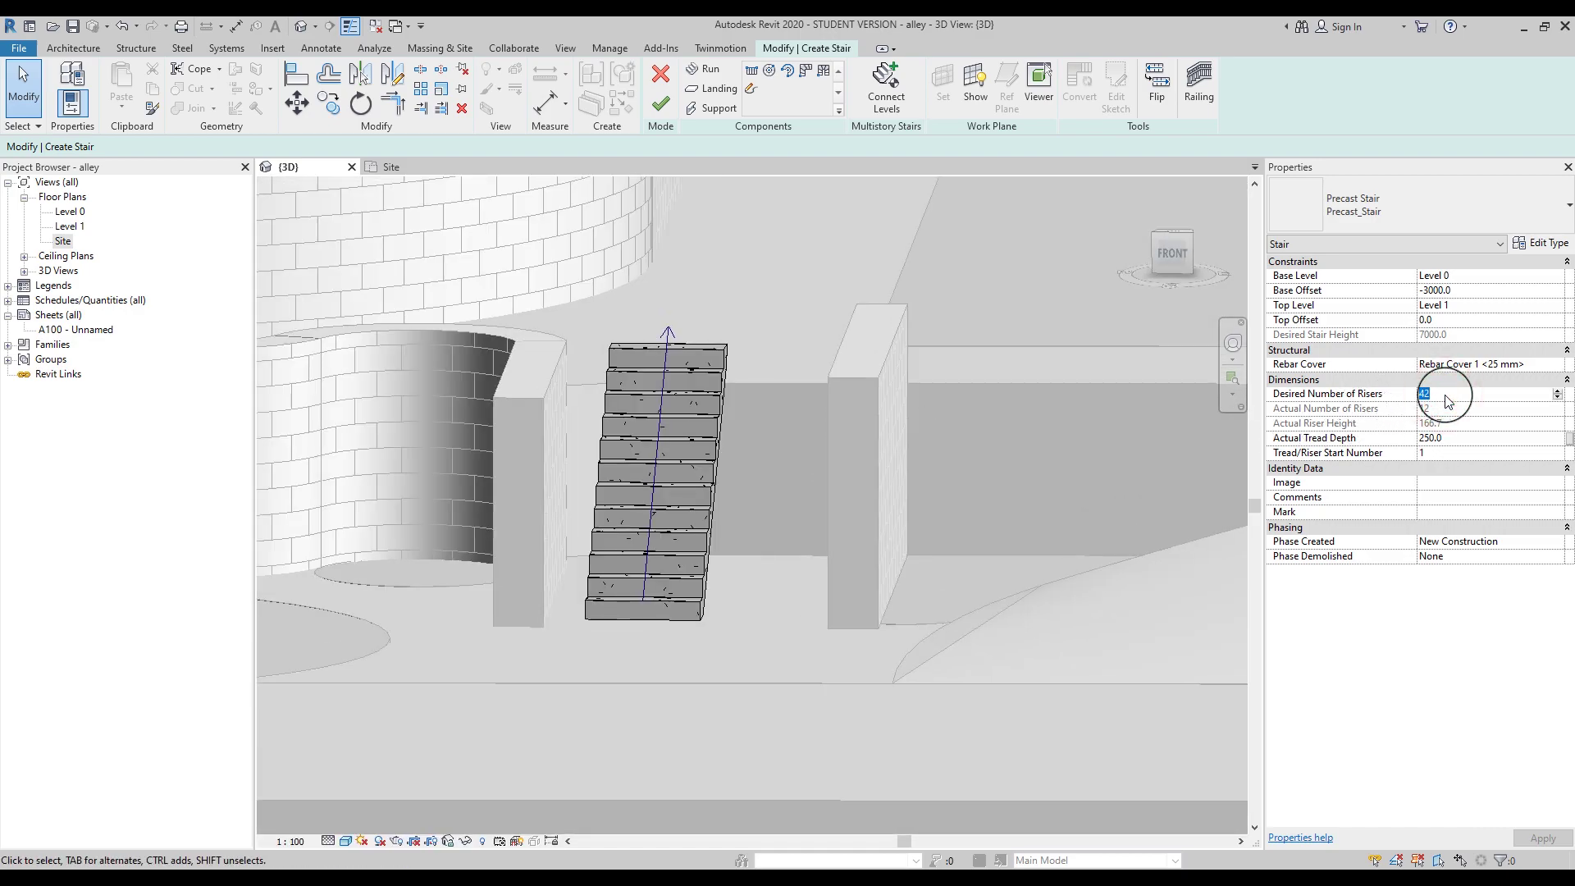
{"action": "type", "text": "50"}
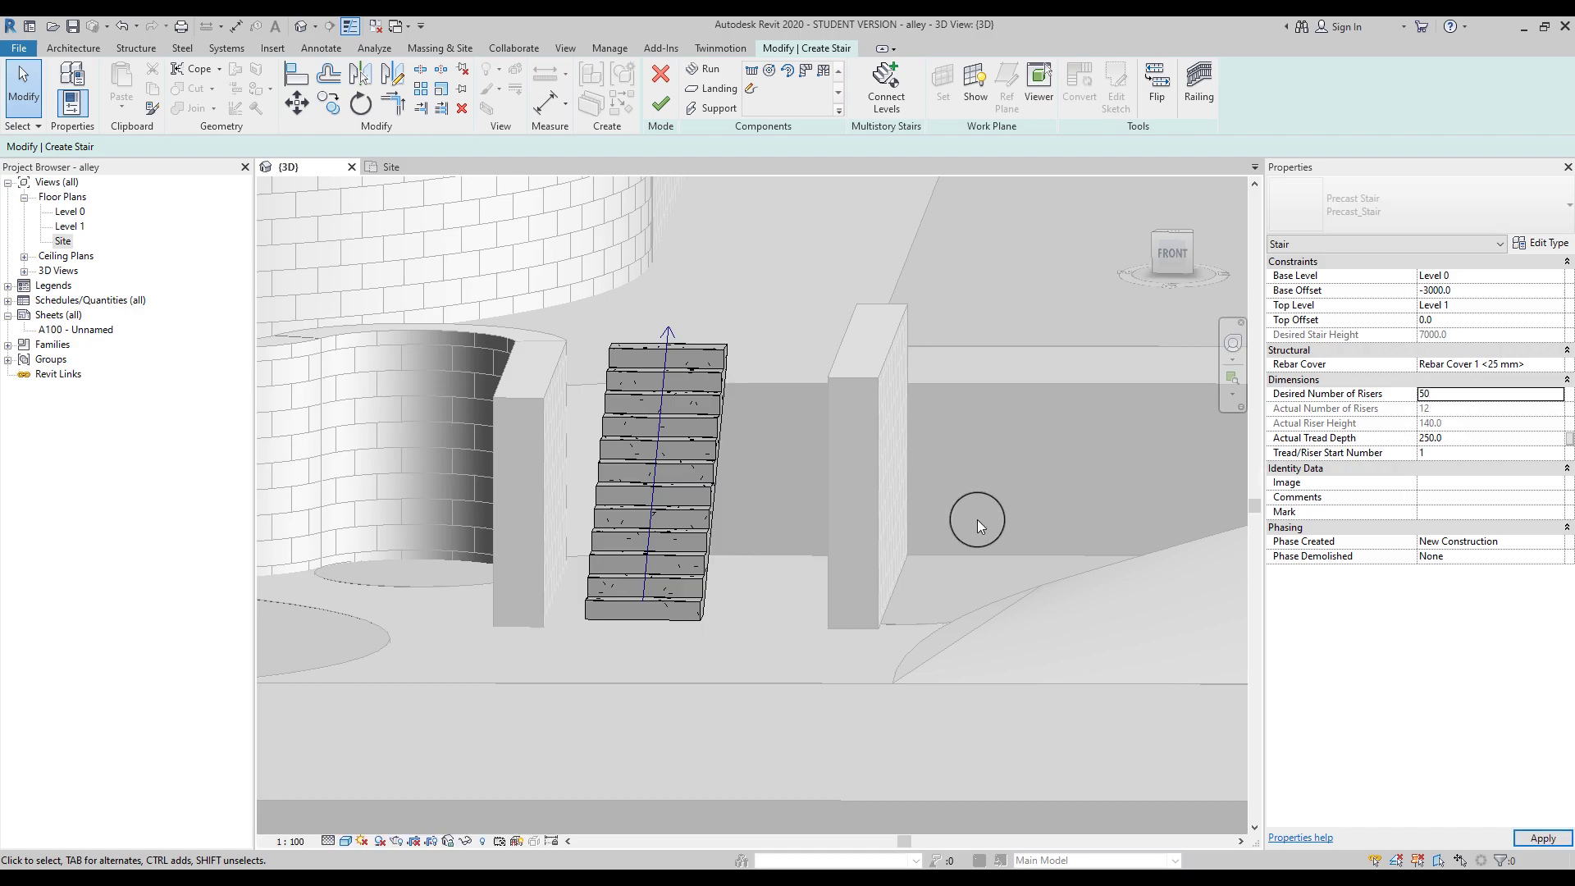
{"action": "middle_click_drag", "start_coordinate": [745, 495], "coordinate": [706, 468], "text": "shift"}
{"action": "left_click", "coordinate": [1474, 397]}
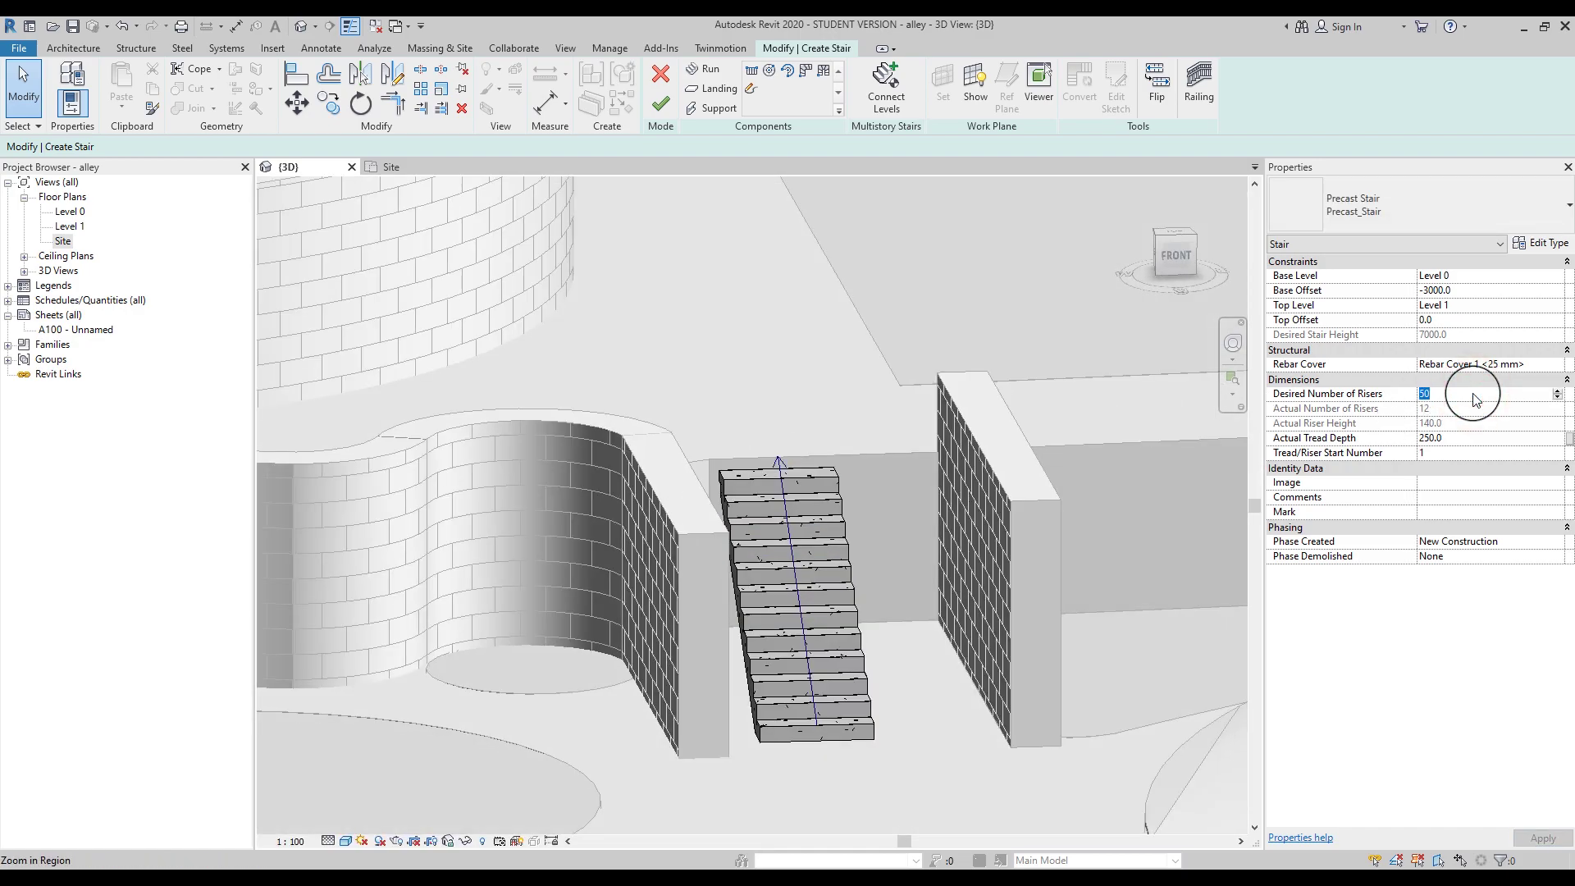
{"action": "type", "text": "52"}
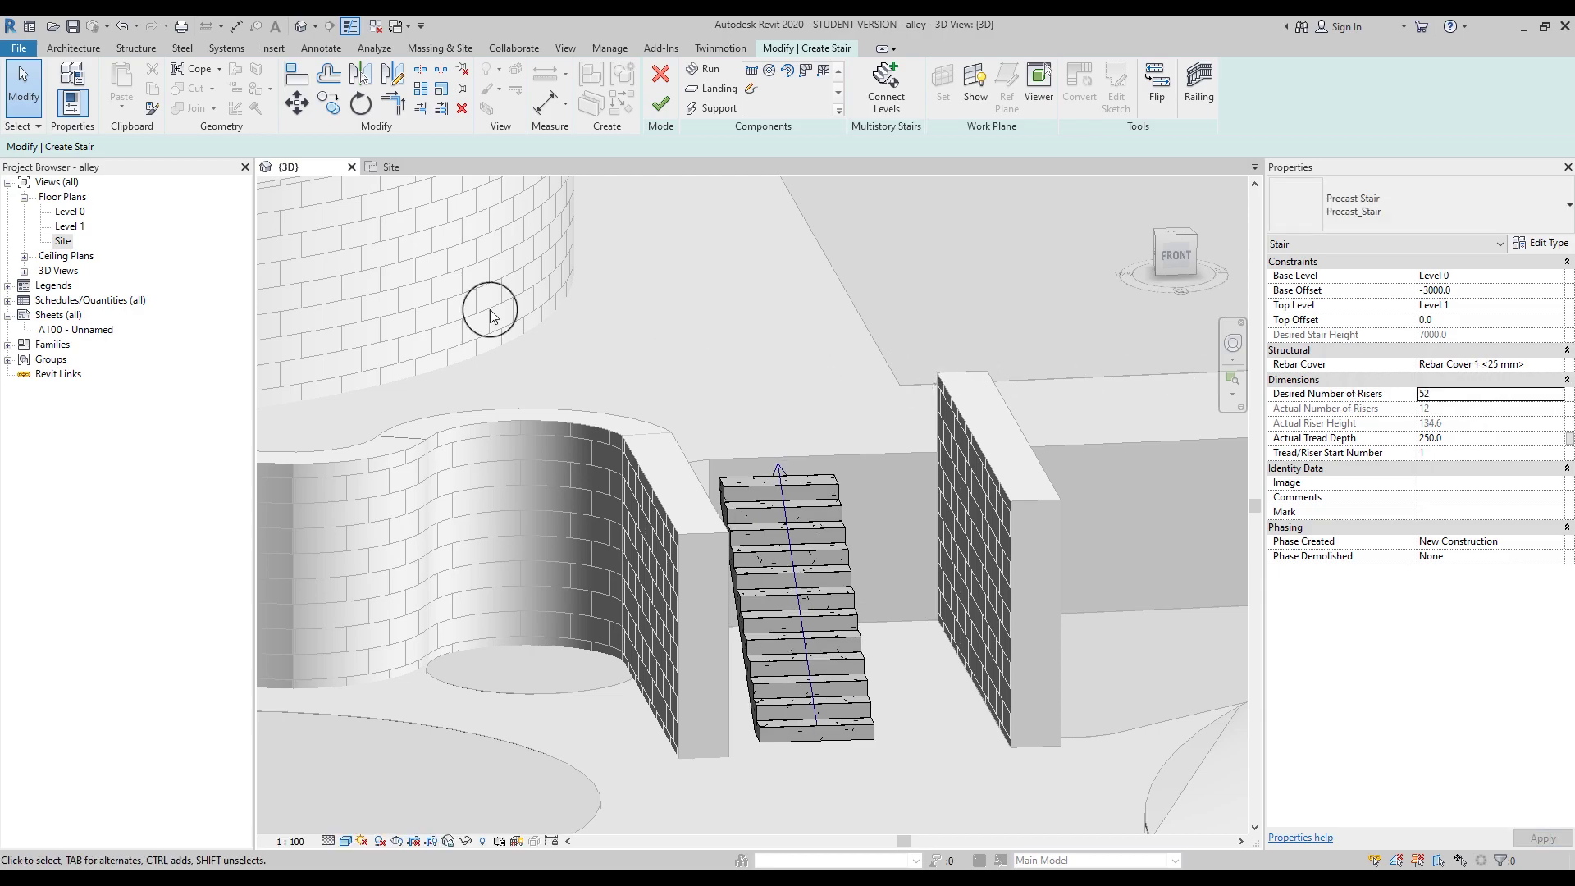
Step: Move the stair run in the Site plan so its upper end meets the floor edge between the two walls
{"action": "left_click", "coordinate": [391, 169]}
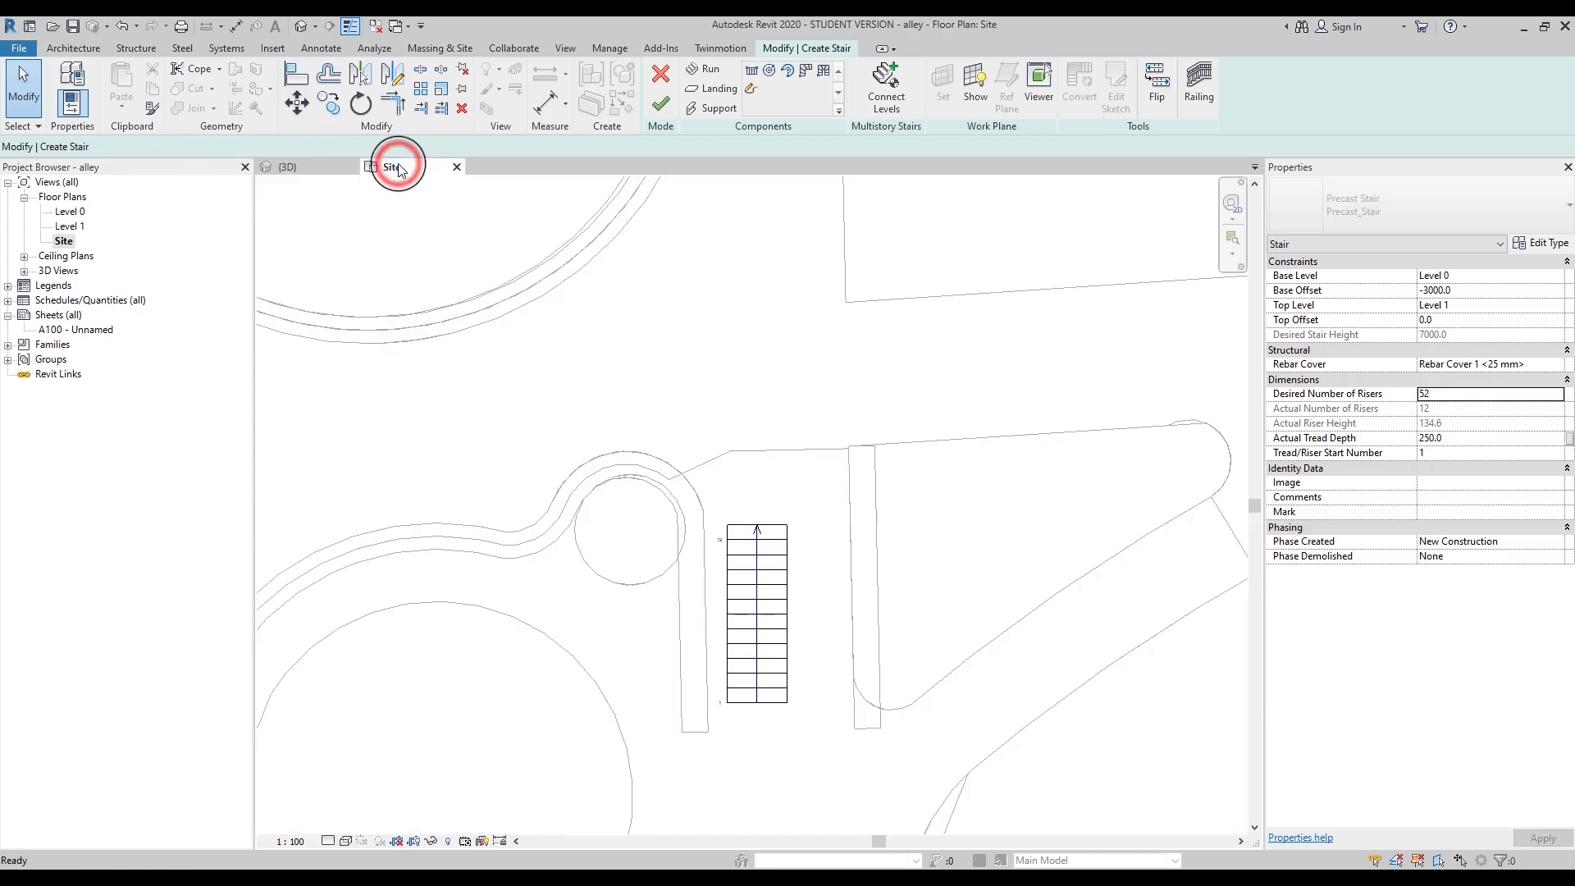
{"action": "left_click", "coordinate": [769, 551]}
{"action": "left_click_drag", "start_coordinate": [769, 550], "coordinate": [785, 474]}
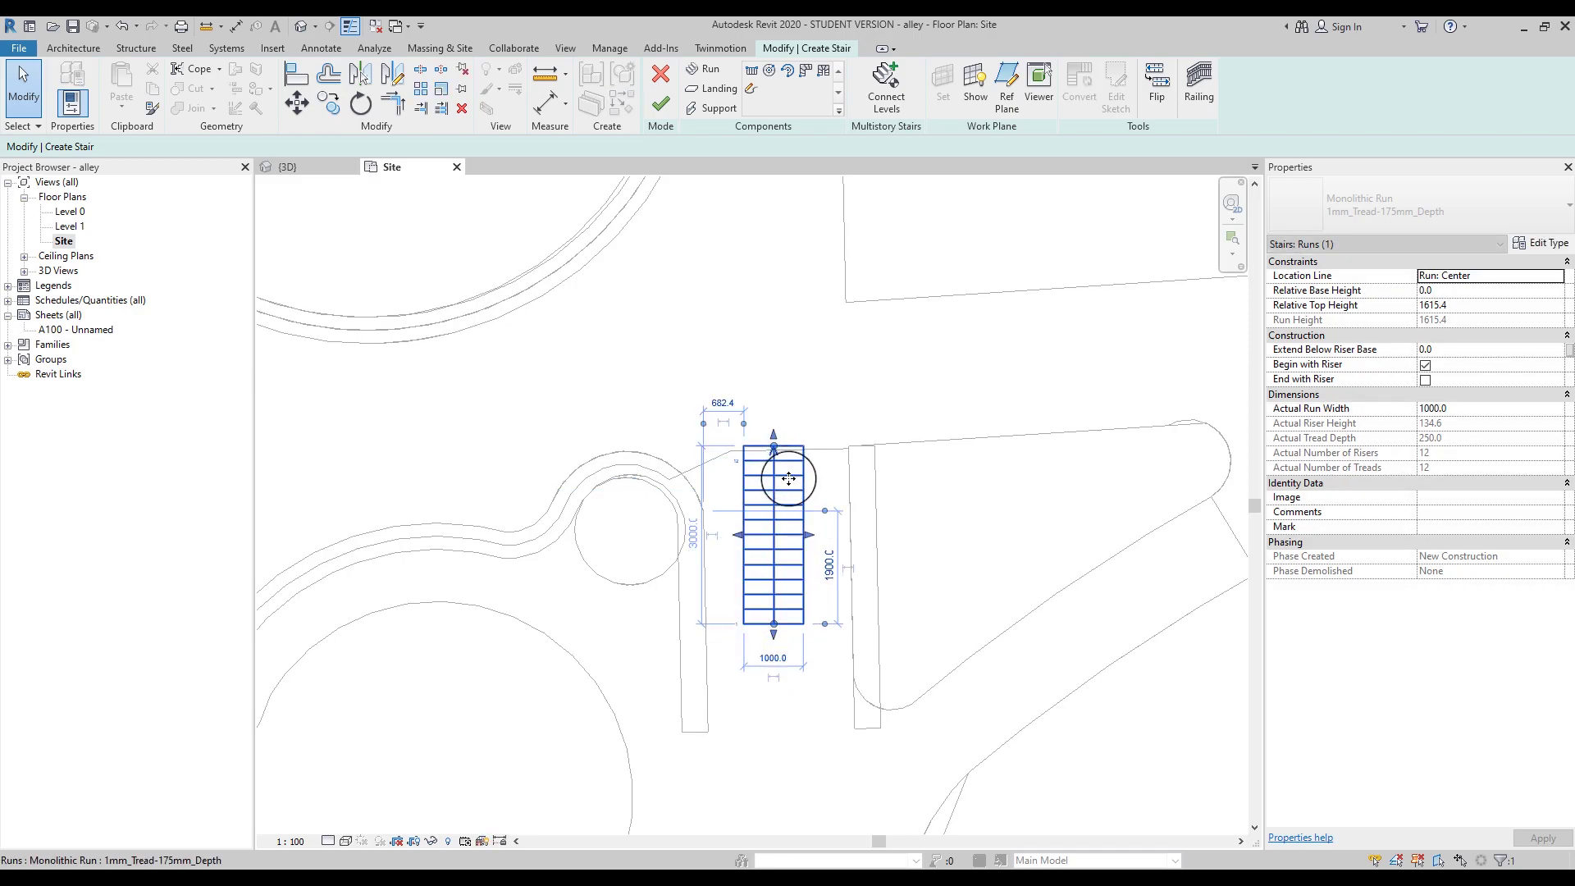
{"action": "left_click", "coordinate": [290, 166]}
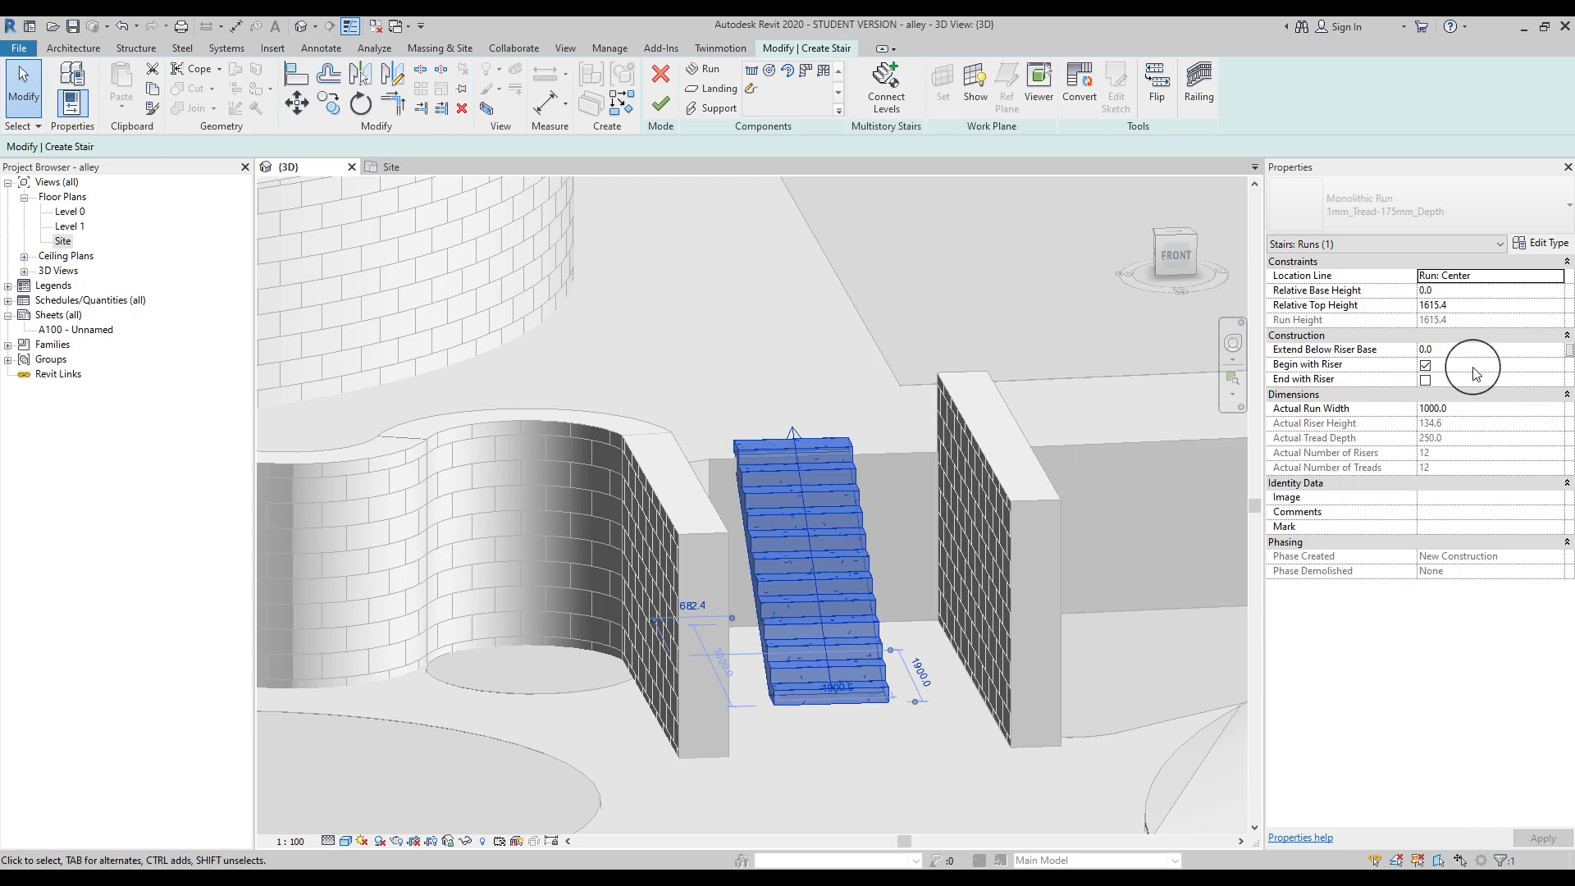
{"action": "key", "text": "Escape"}
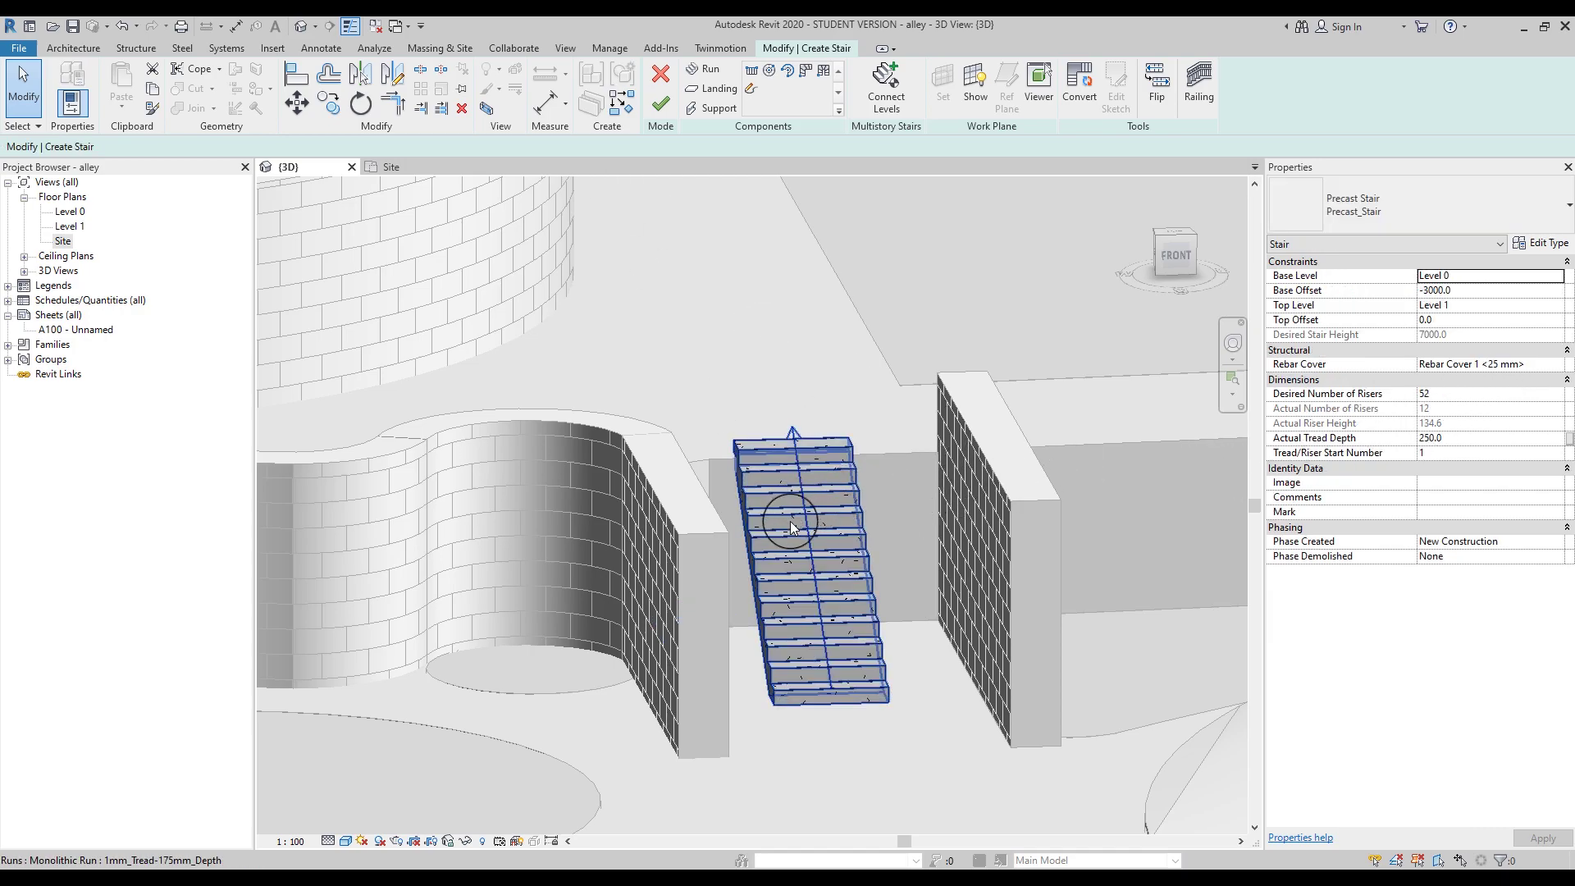
Step: Set the stair's desired number of risers to 56 and check the run against the walls in 3D
{"action": "left_click", "coordinate": [1488, 397]}
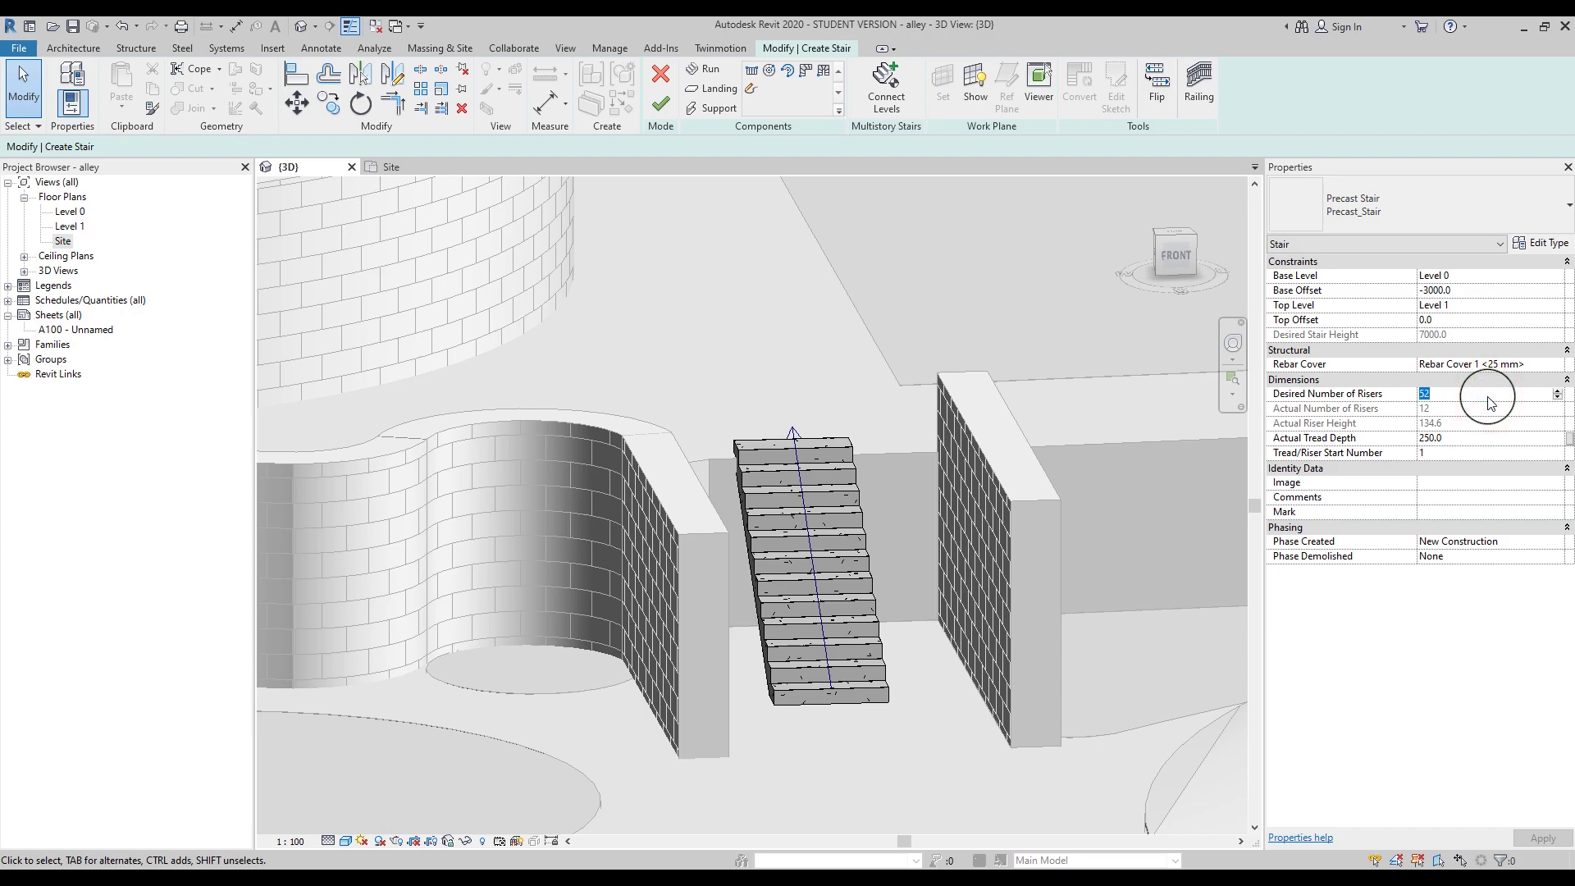
{"action": "key", "text": "Return"}
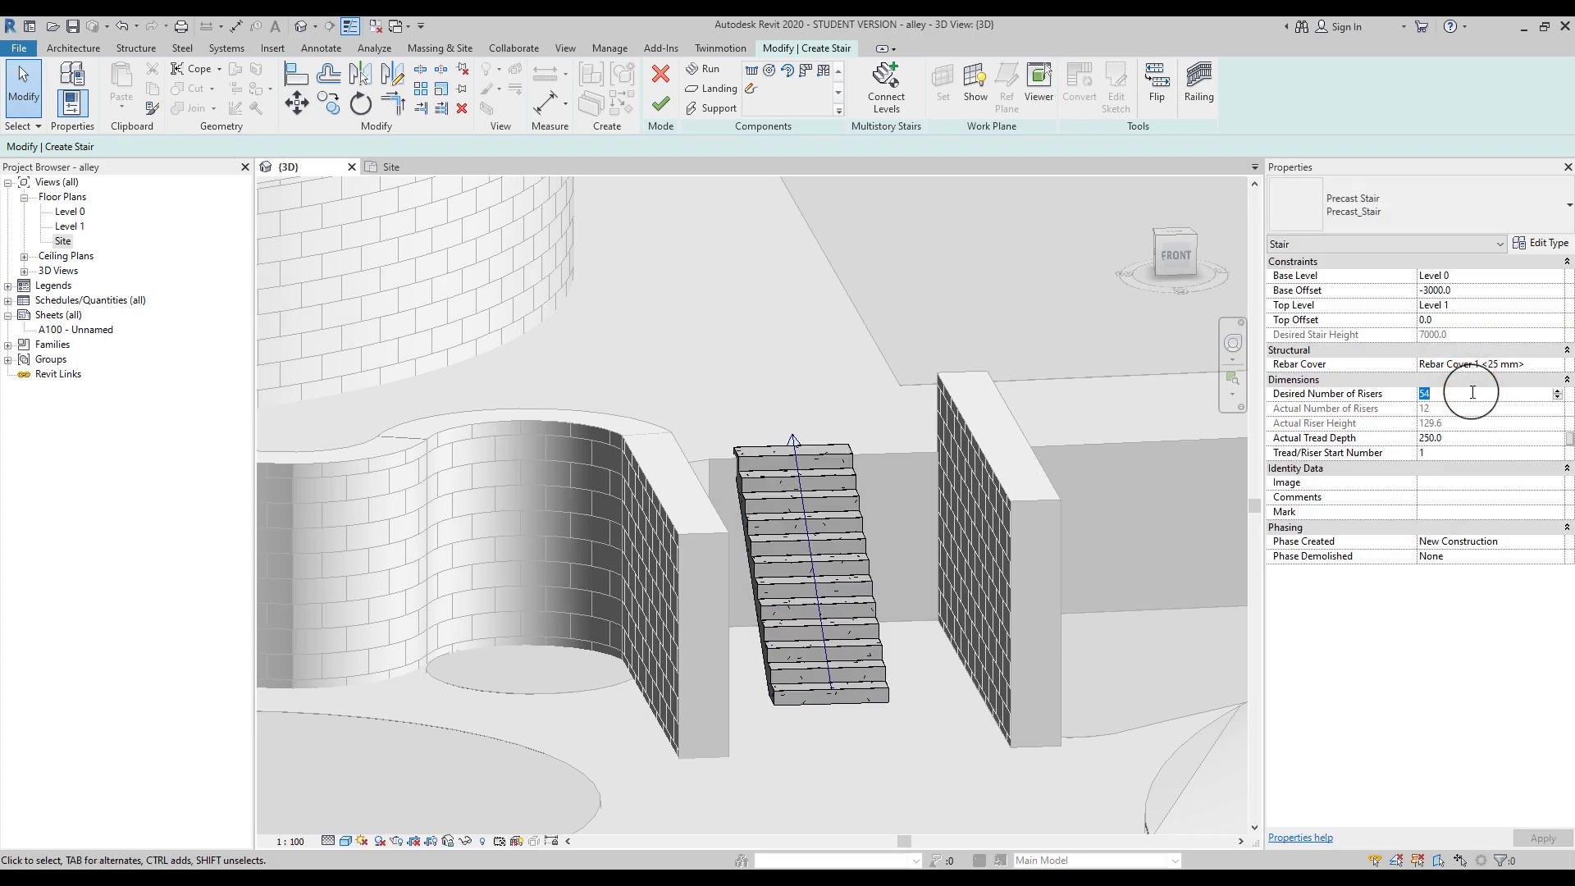
{"action": "key", "text": "Return"}
{"action": "middle_click_drag", "start_coordinate": [809, 429], "coordinate": [771, 552], "text": "shift"}
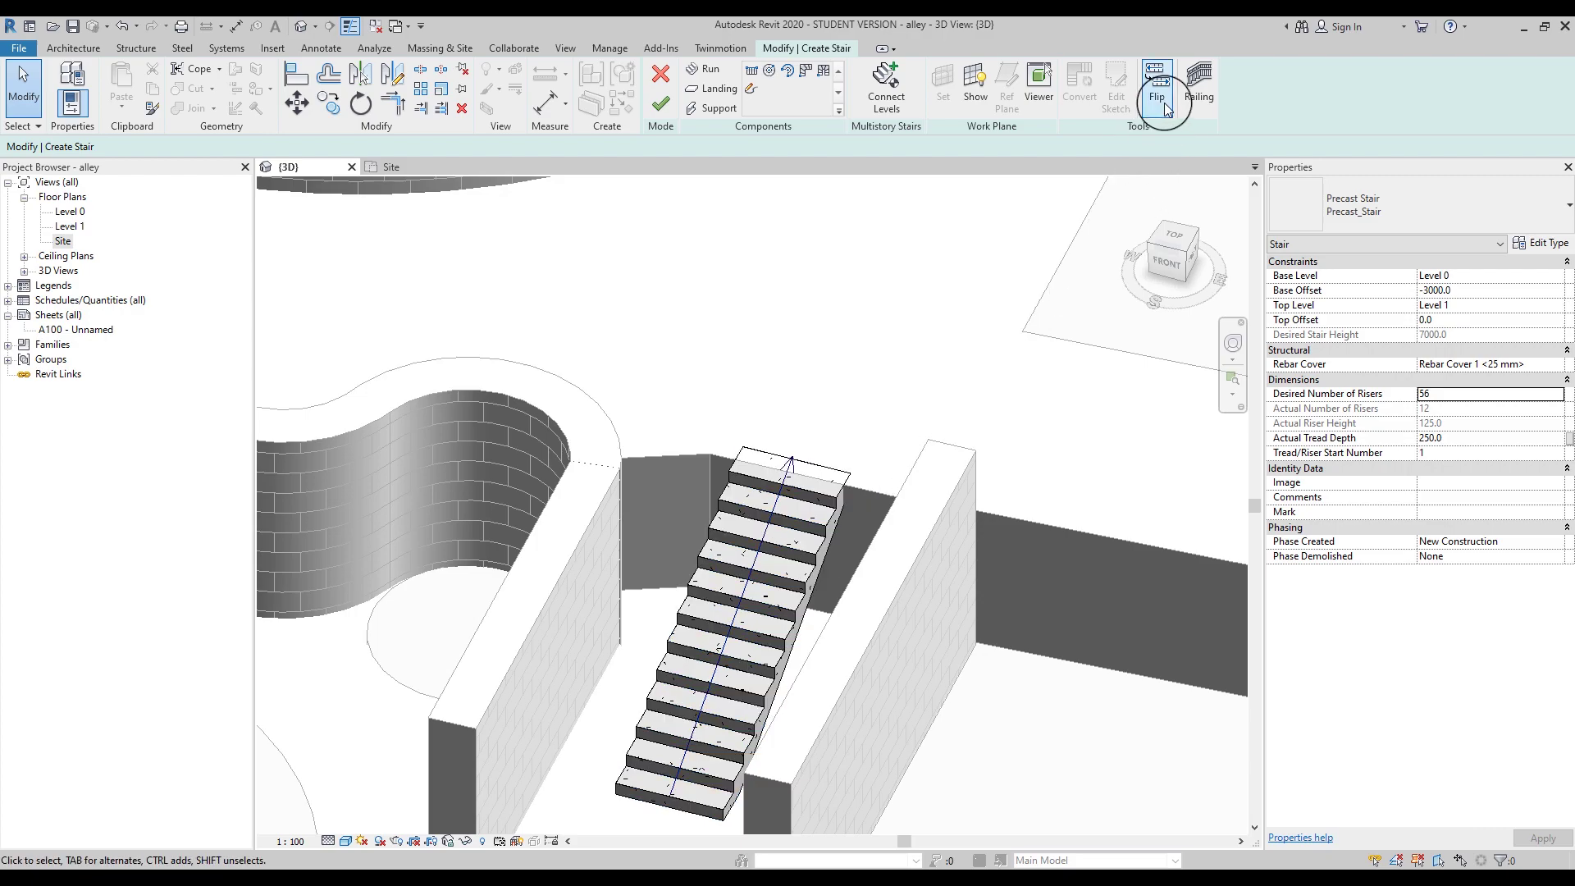
Step: Convert the stair run to a custom sketch-based component in the Site plan and open its sketch for editing
{"action": "left_click", "coordinate": [391, 168]}
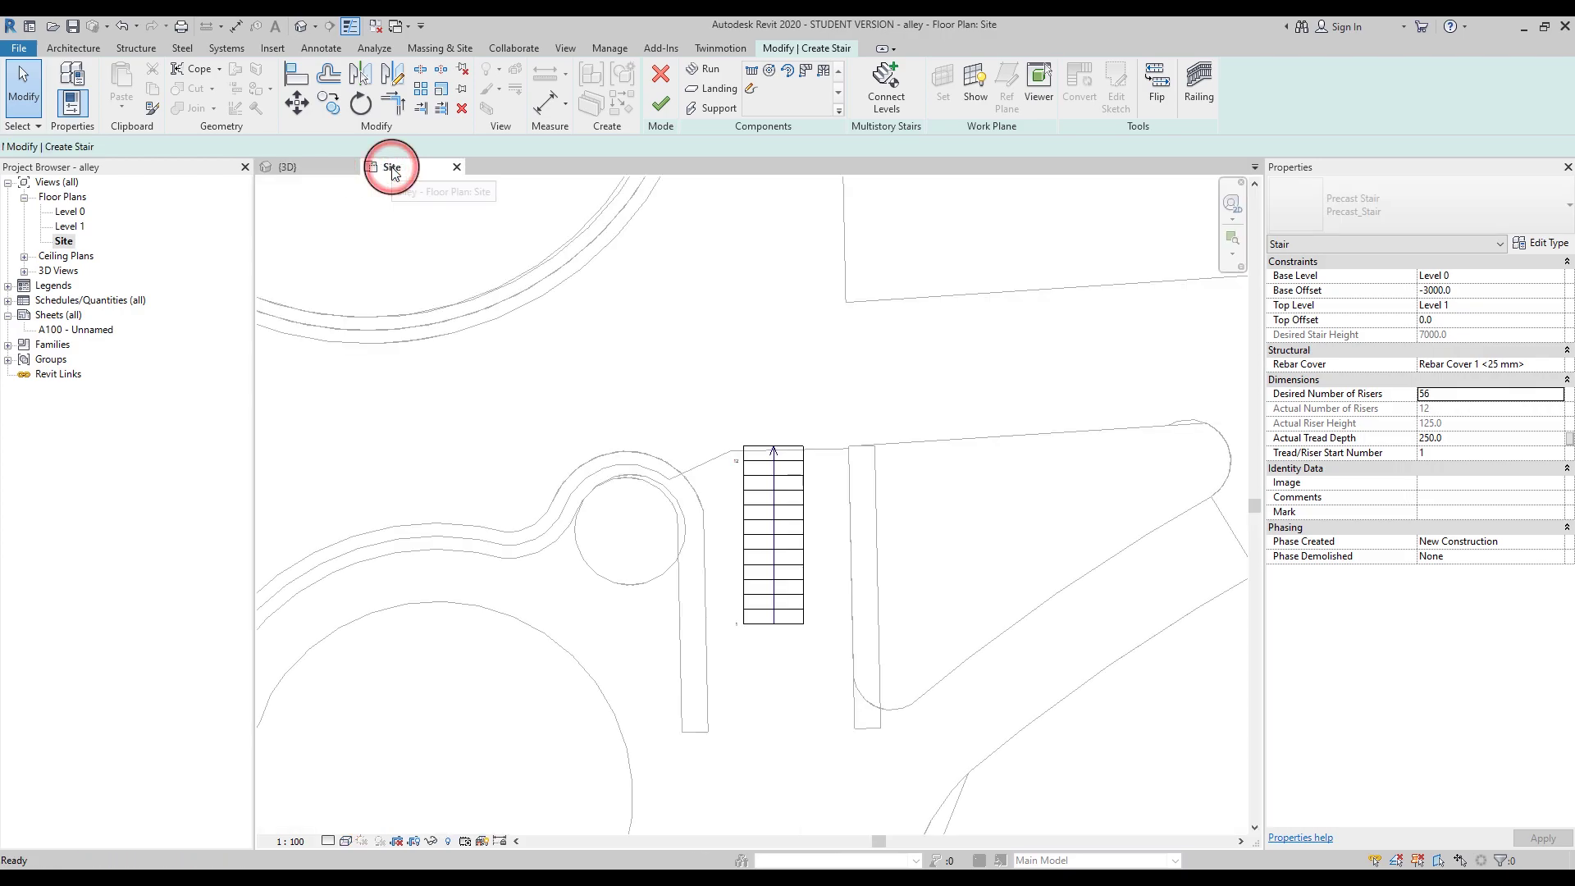
{"action": "left_click", "coordinate": [762, 552]}
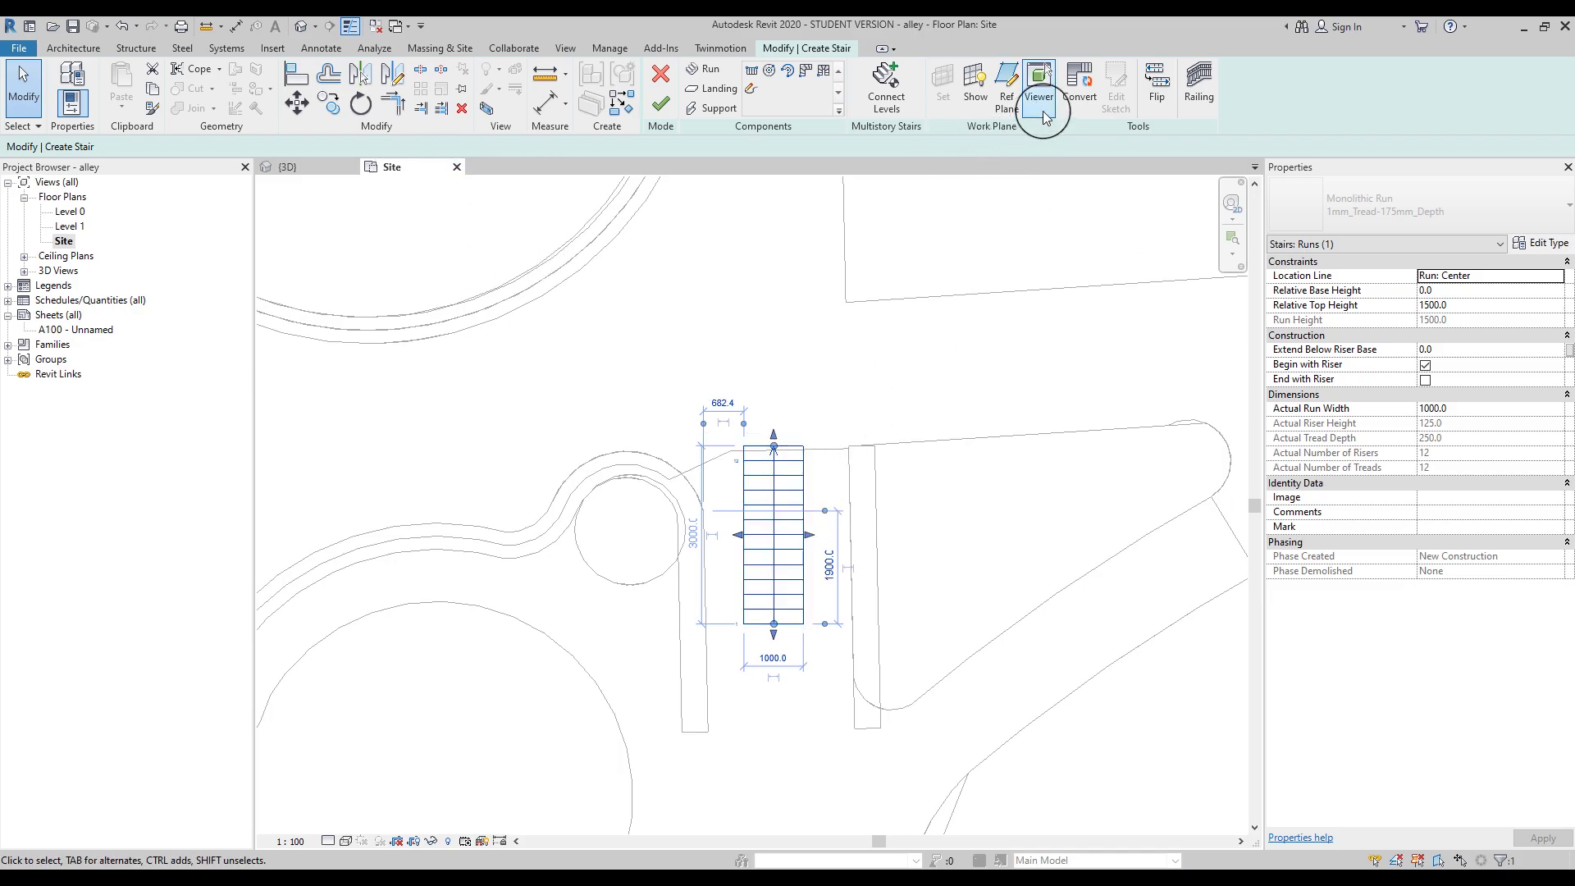
{"action": "left_click", "coordinate": [1087, 80]}
{"action": "left_click", "coordinate": [871, 478]}
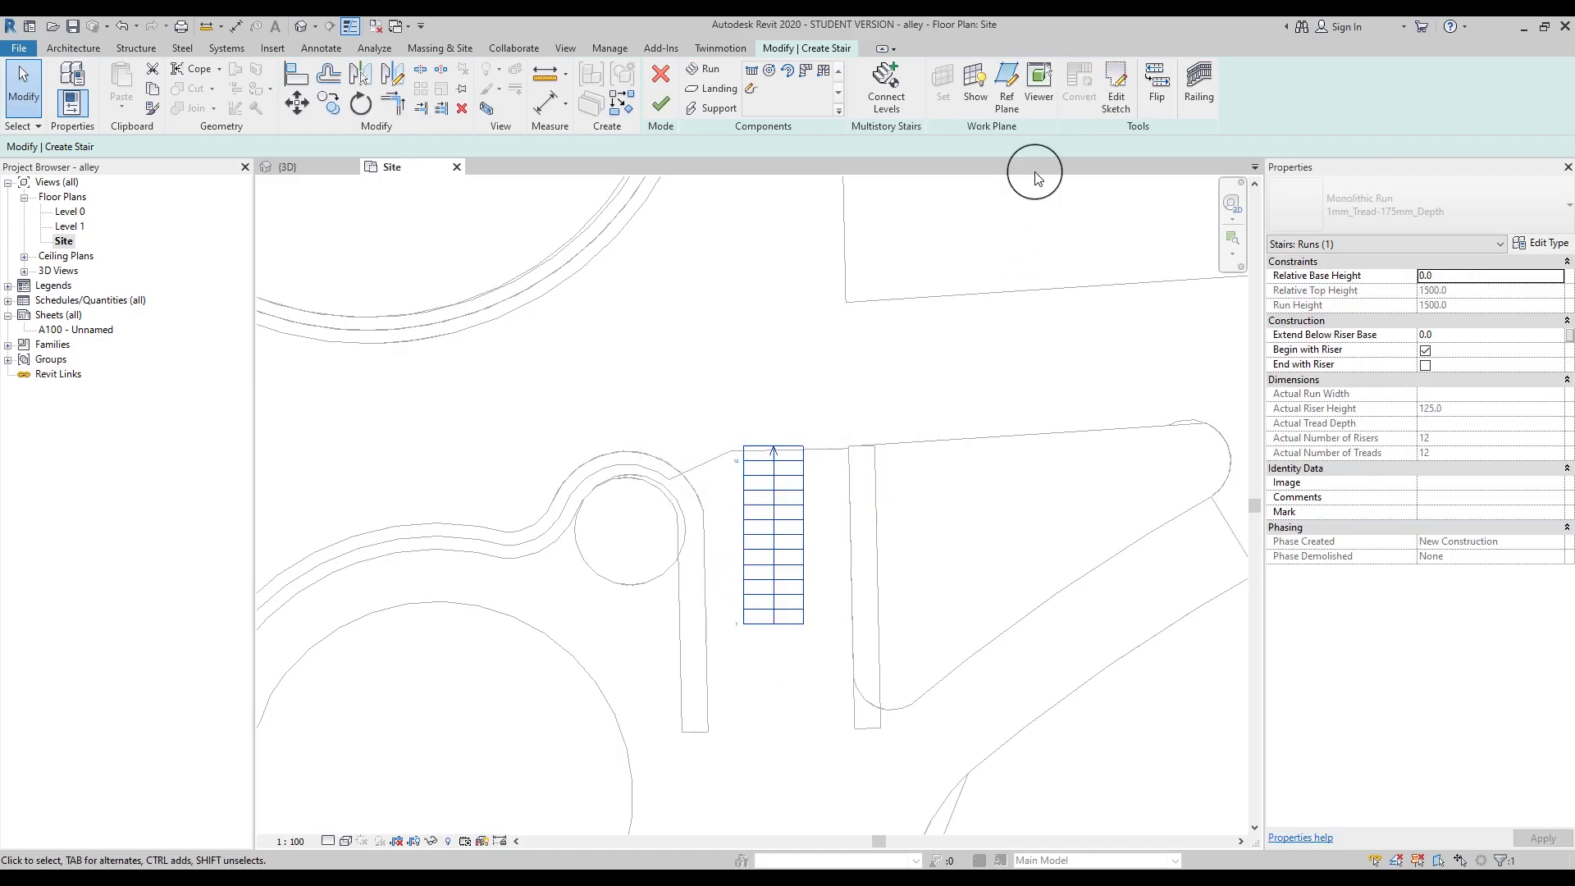
{"action": "left_click", "coordinate": [1114, 101]}
{"action": "scroll", "coordinate": [756, 484], "scroll_direction": "up", "scroll_amount": 4}
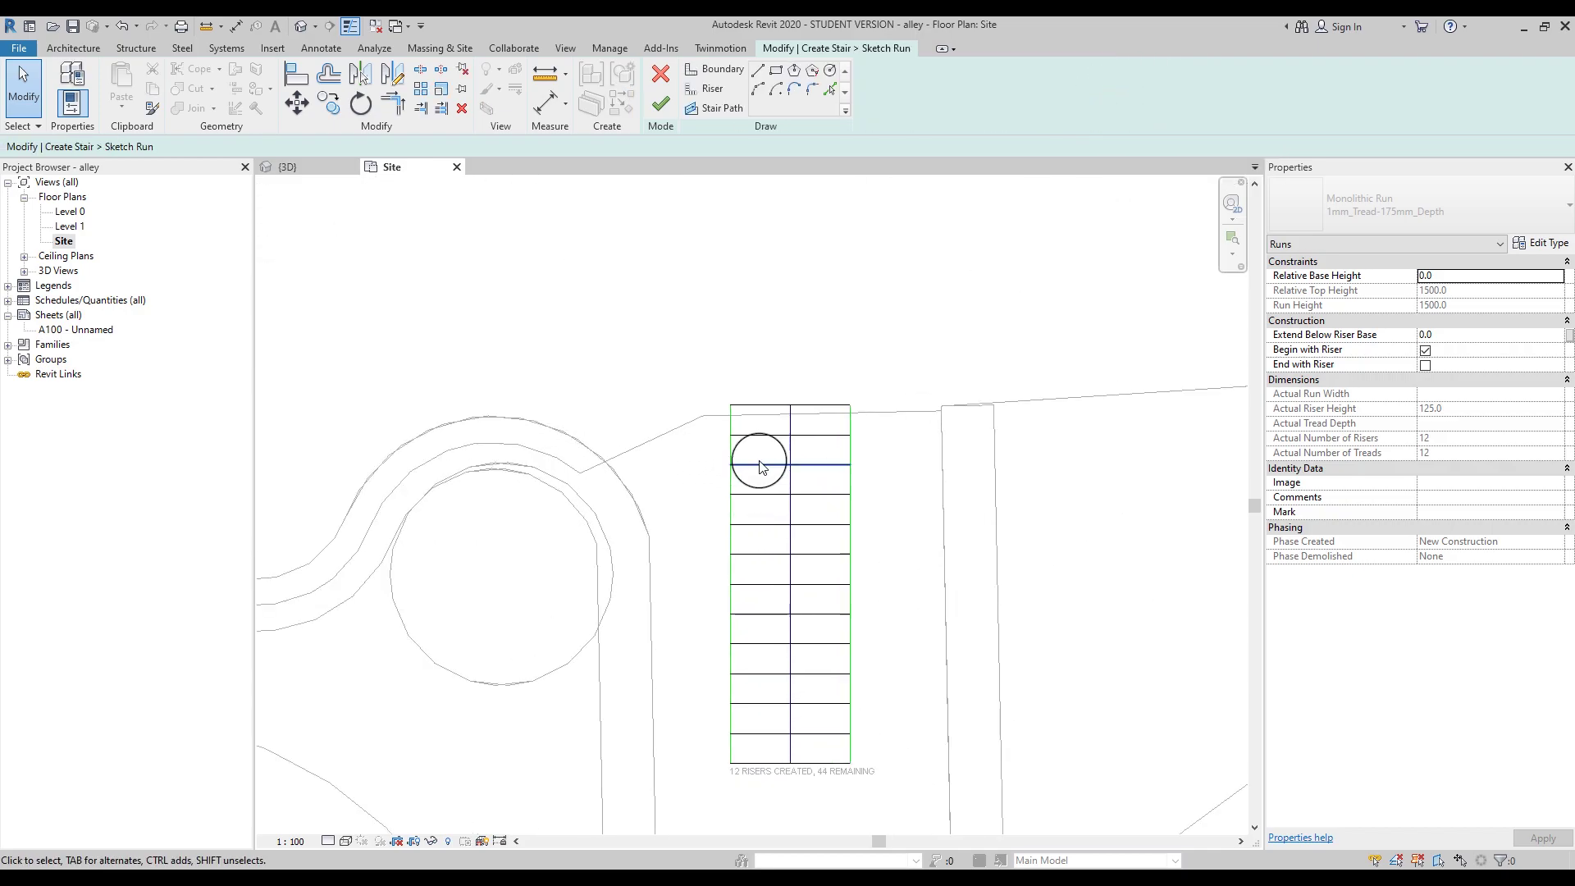
Step: Delete the uppermost riser line and replace it with risers picked from the two angled floor edge segments between the walls
{"action": "left_click", "coordinate": [756, 404]}
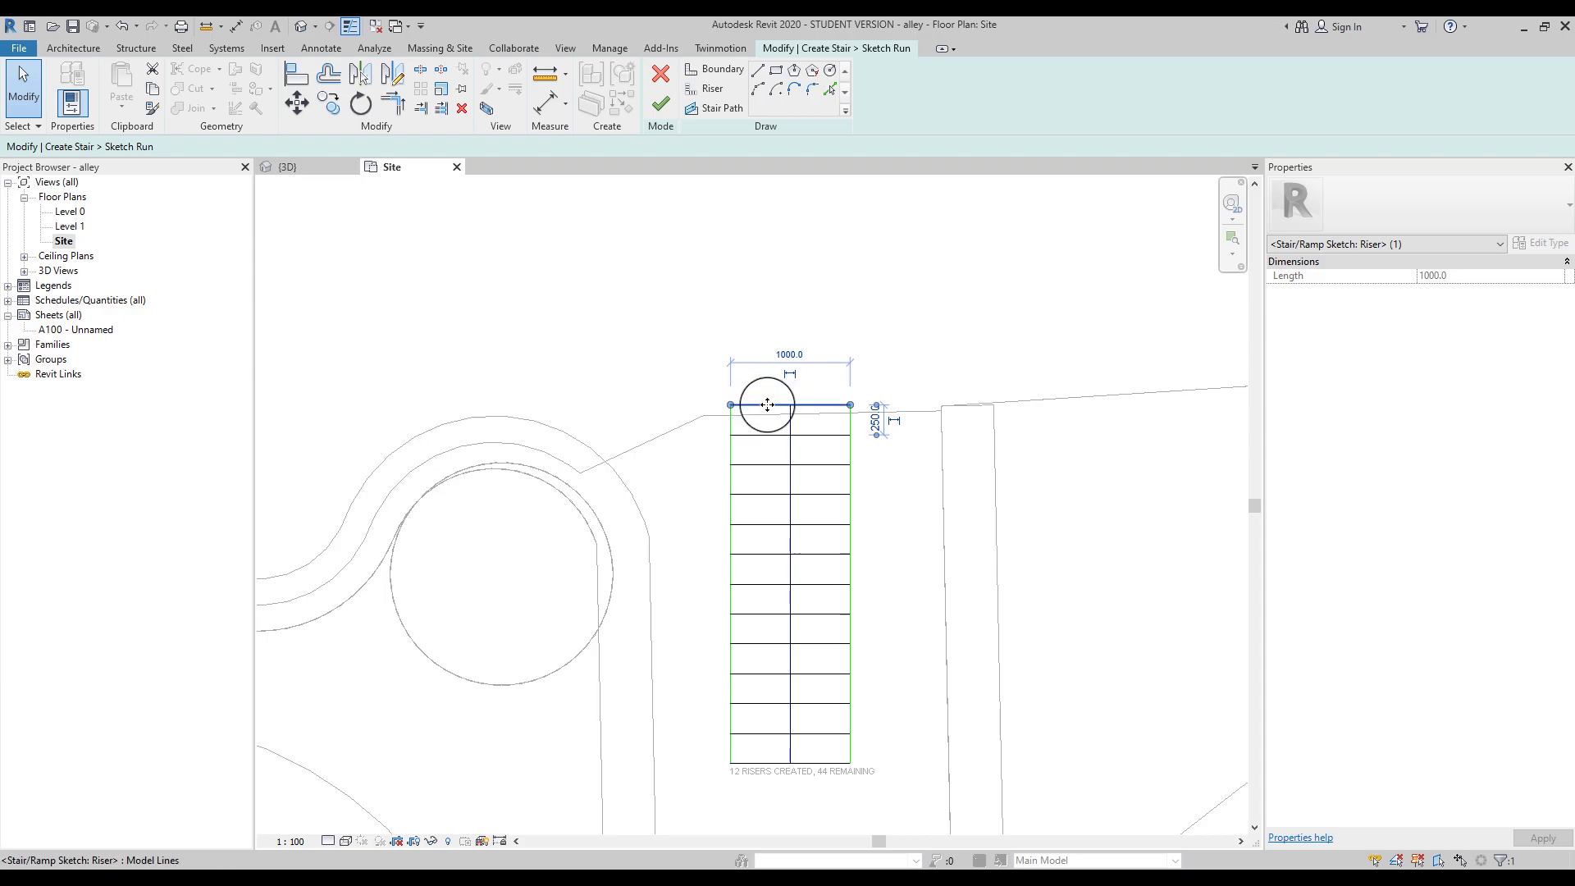
{"action": "key", "text": "Delete"}
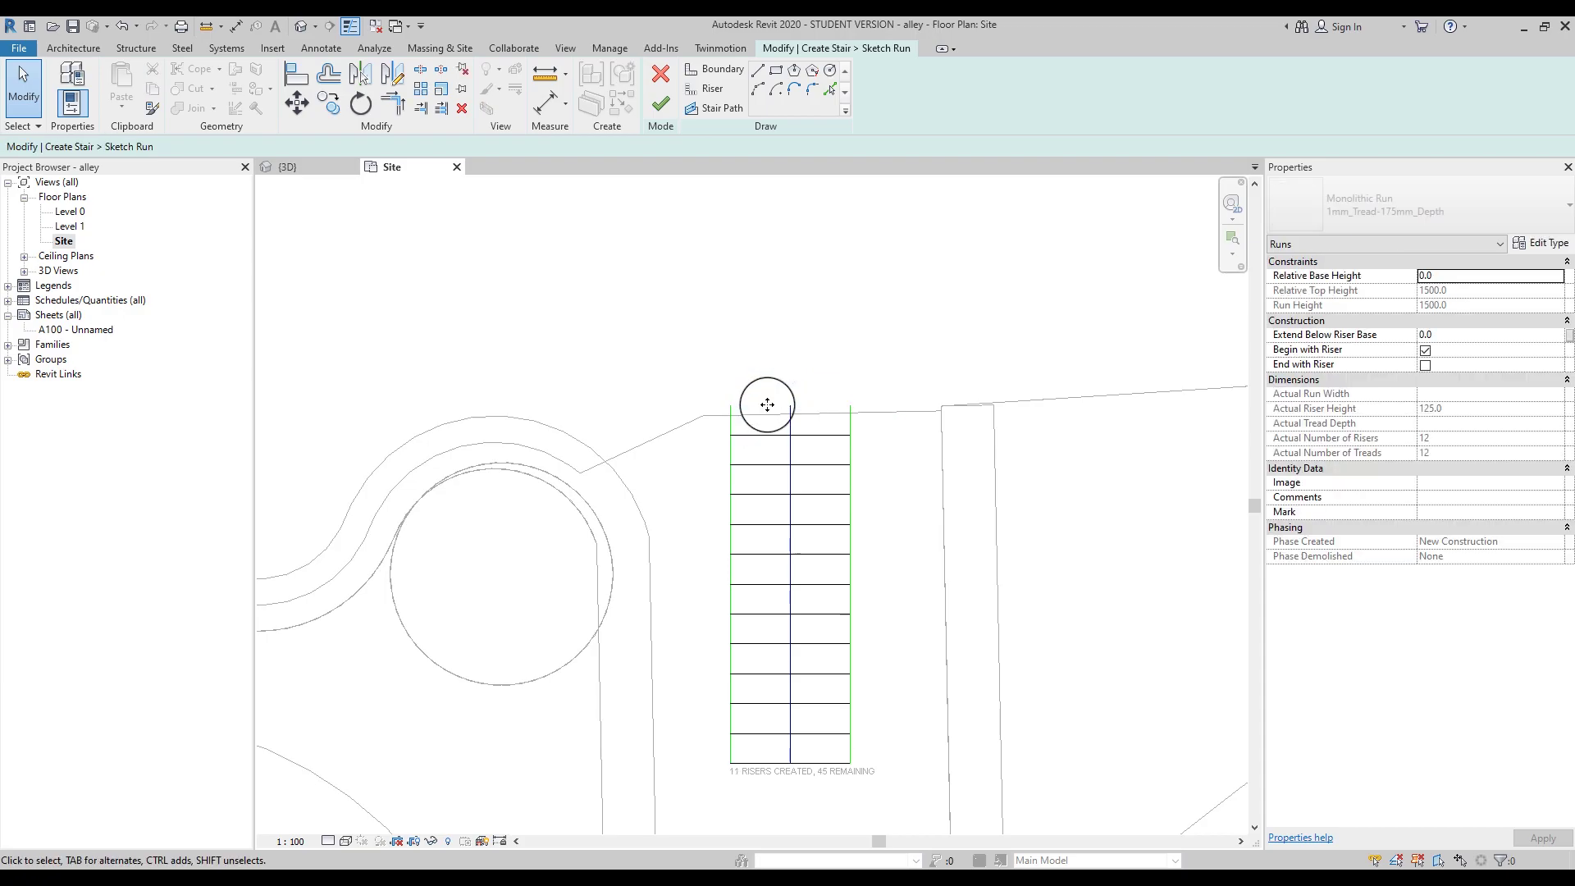
{"action": "left_click", "coordinate": [705, 98]}
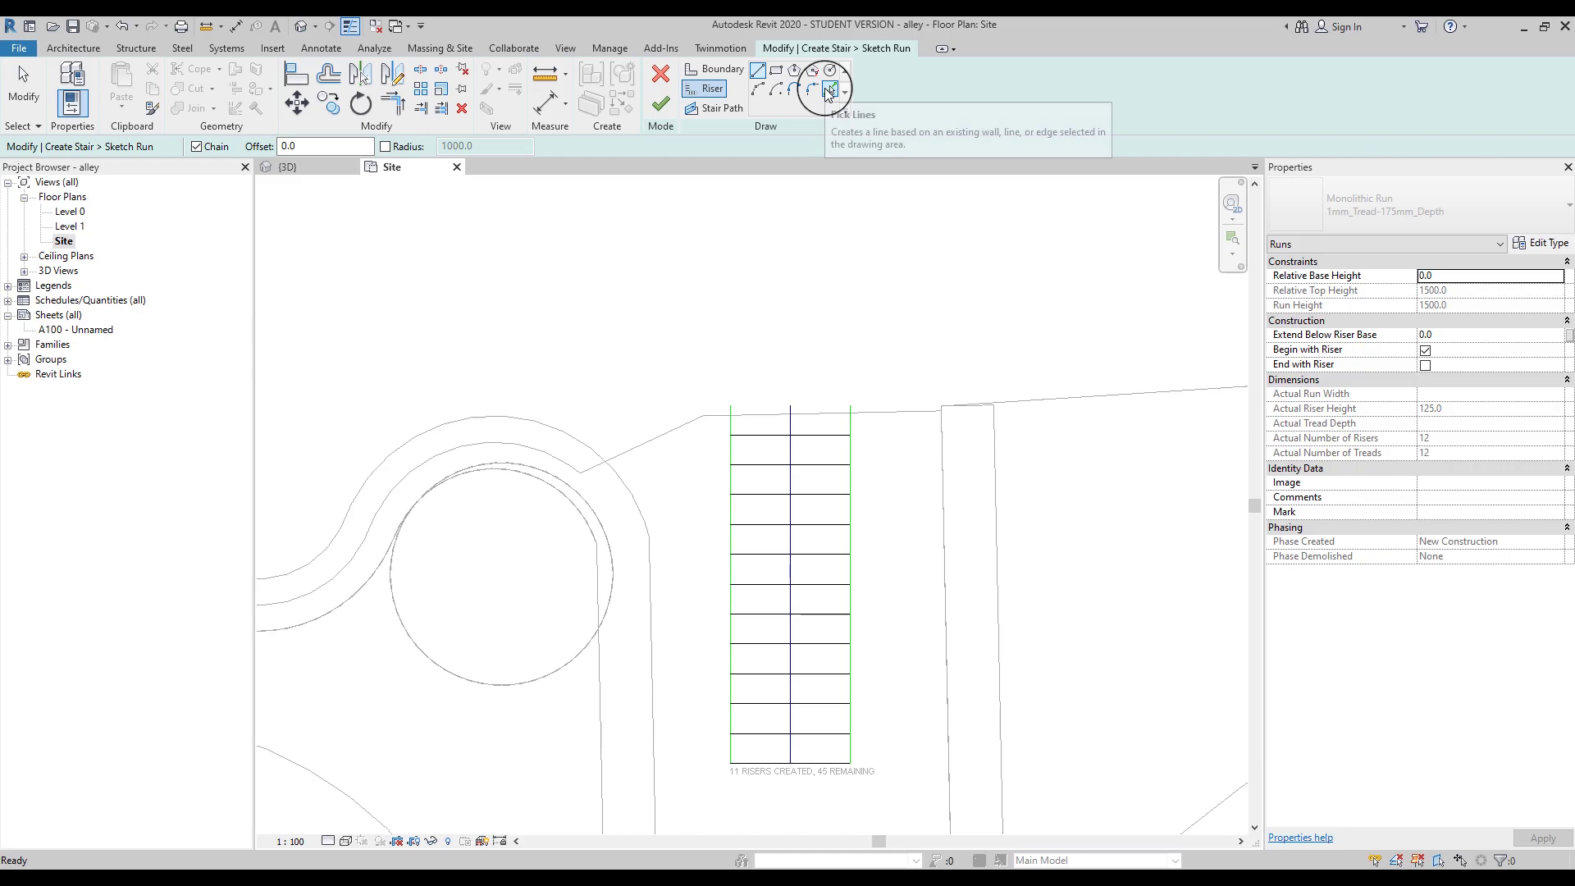
{"action": "left_click", "coordinate": [827, 90]}
{"action": "left_click", "coordinate": [669, 429]}
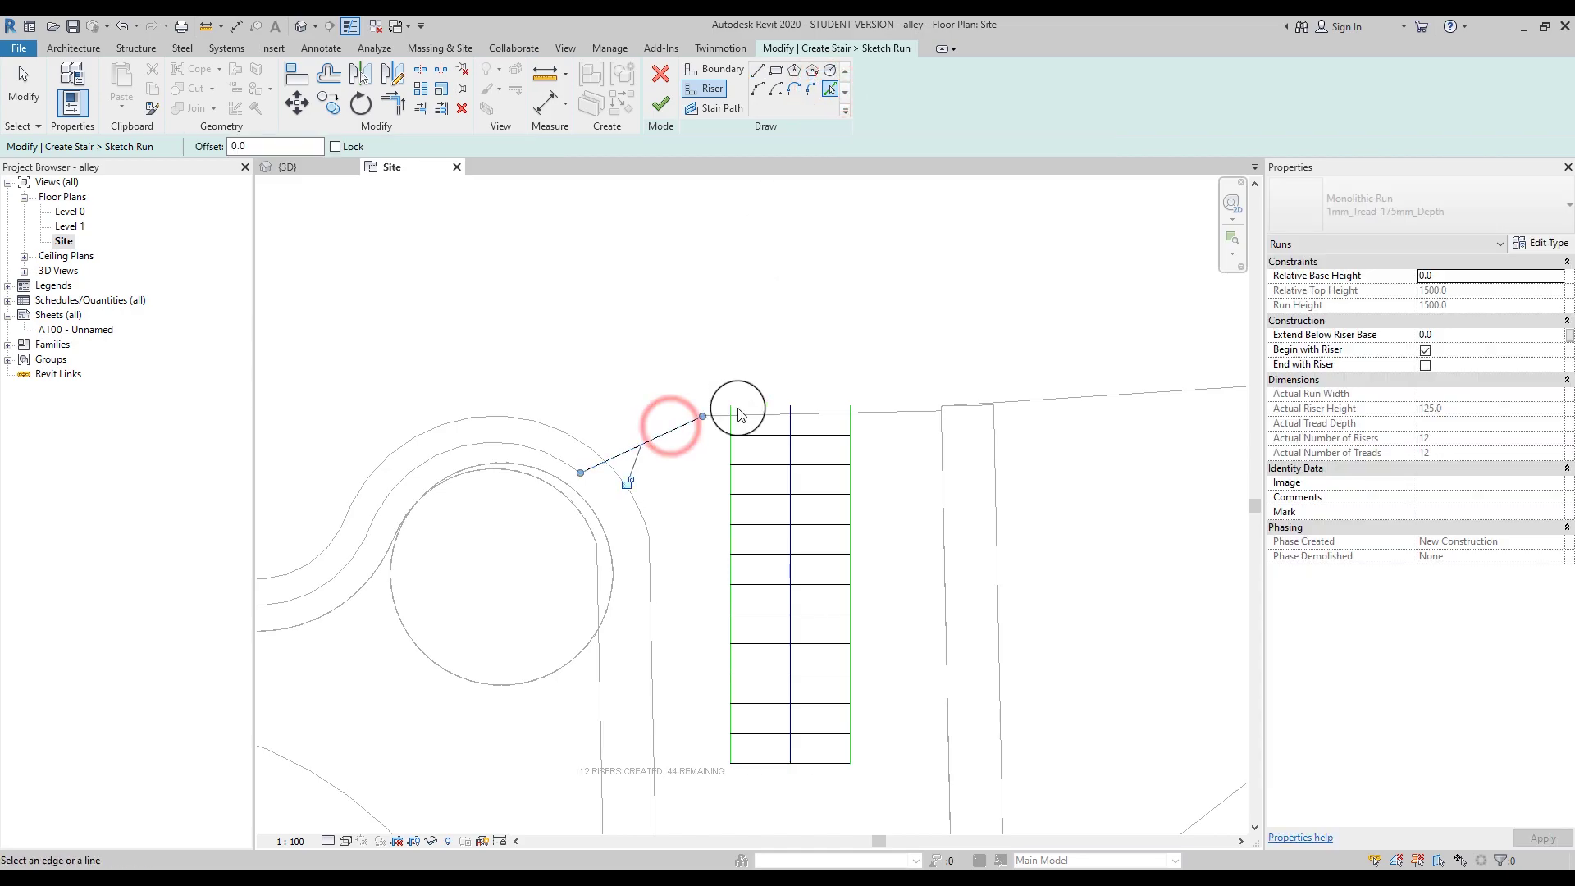
{"action": "left_click", "coordinate": [751, 416]}
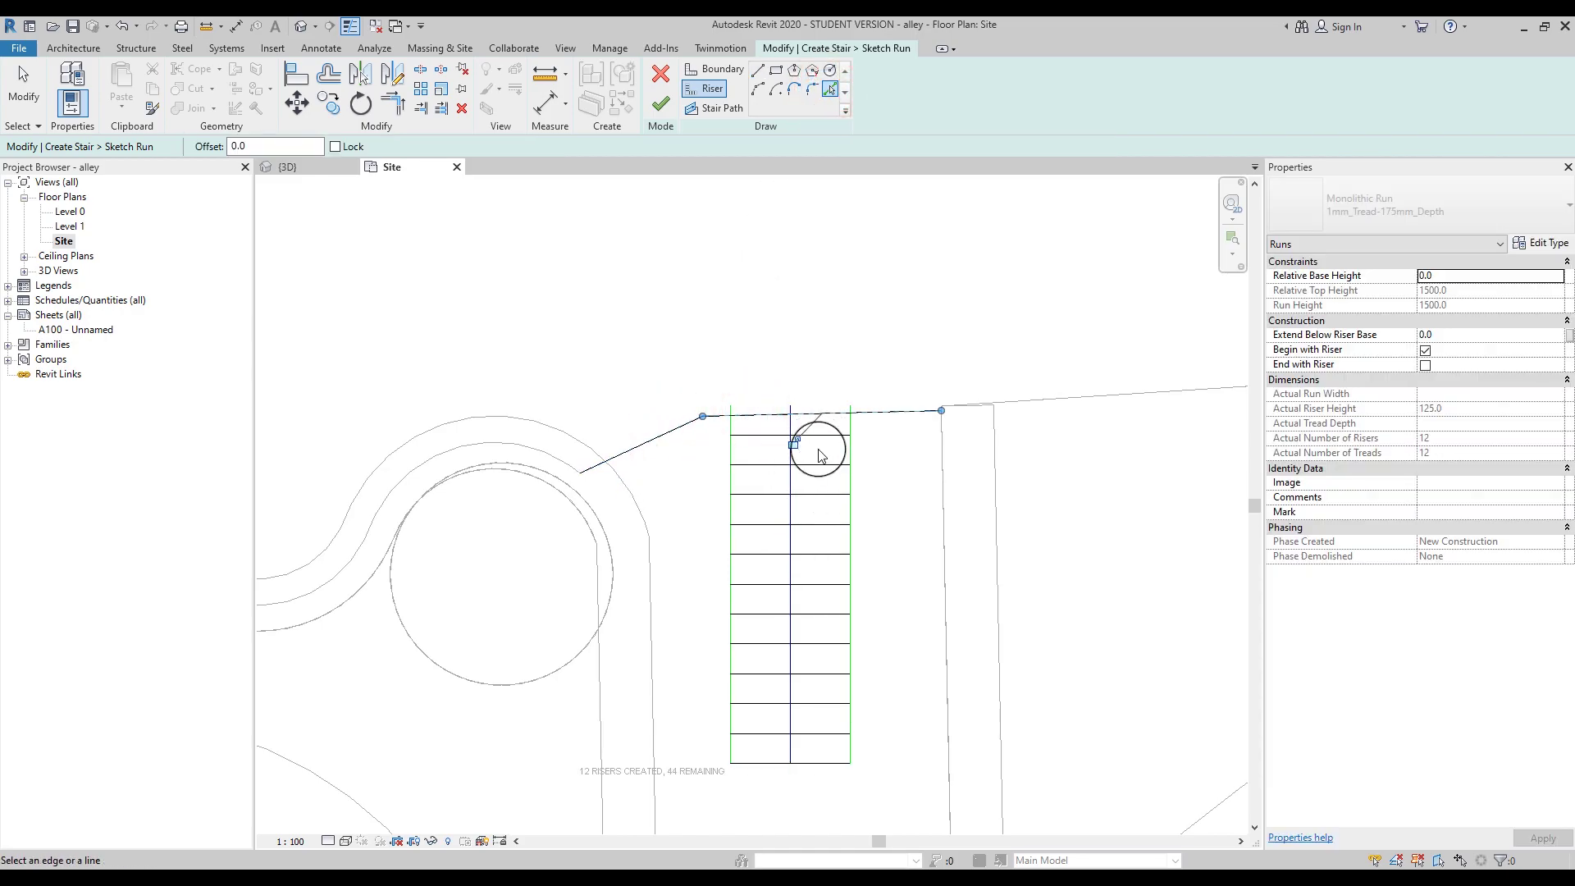
{"action": "key", "text": "Escape"}
Step: Delete both straight run boundaries and pick the inner faces of the curved wall and the two straight walls as new boundaries
{"action": "left_click", "coordinate": [731, 447]}
{"action": "key", "text": "Delete"}
{"action": "left_click", "coordinate": [851, 451]}
{"action": "key", "text": "Delete"}
{"action": "left_click", "coordinate": [721, 70]}
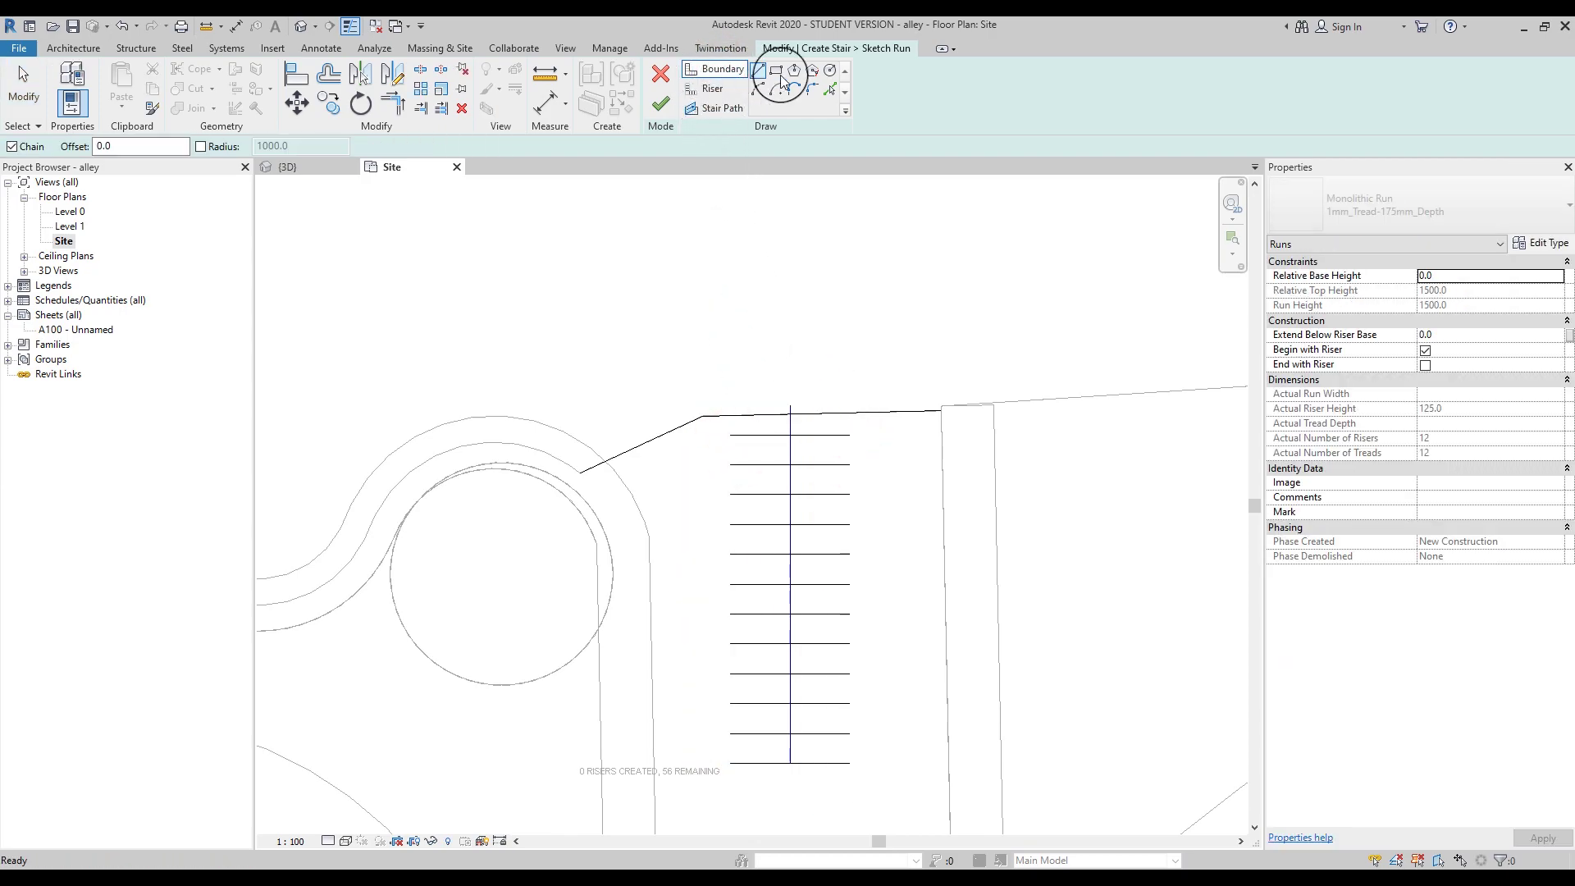
{"action": "left_click", "coordinate": [830, 92]}
{"action": "left_click", "coordinate": [633, 490]}
{"action": "left_click", "coordinate": [651, 573]}
{"action": "left_click", "coordinate": [942, 527]}
{"action": "scroll", "coordinate": [900, 591], "scroll_direction": "down", "scroll_amount": 3}
{"action": "scroll", "coordinate": [854, 422], "scroll_direction": "up", "scroll_amount": 2}
{"action": "key", "text": "Escape"}
{"action": "key", "text": "Escape"}
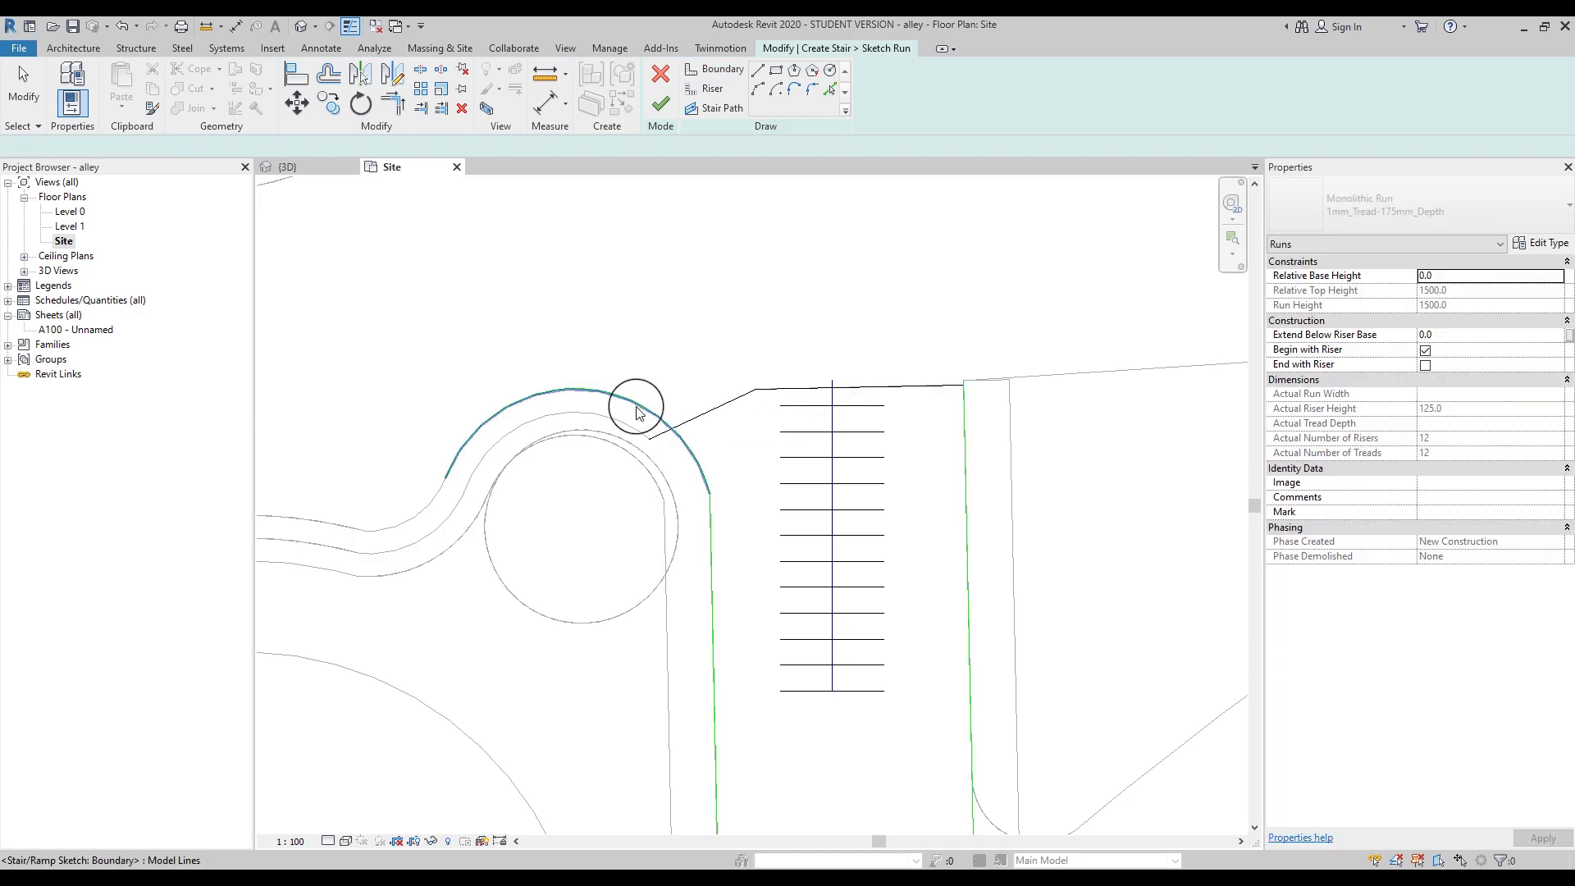
Step: Trim the curved wall boundary and the opposite straight boundary to the ends of the picked top riser lines
{"action": "key", "text": "t"}
{"action": "key", "text": "r"}
{"action": "left_click", "coordinate": [697, 455]}
{"action": "left_click", "coordinate": [699, 416]}
{"action": "left_click", "coordinate": [962, 419]}
{"action": "left_click", "coordinate": [937, 388]}
{"action": "middle_click_drag", "start_coordinate": [921, 467], "coordinate": [902, 336]}
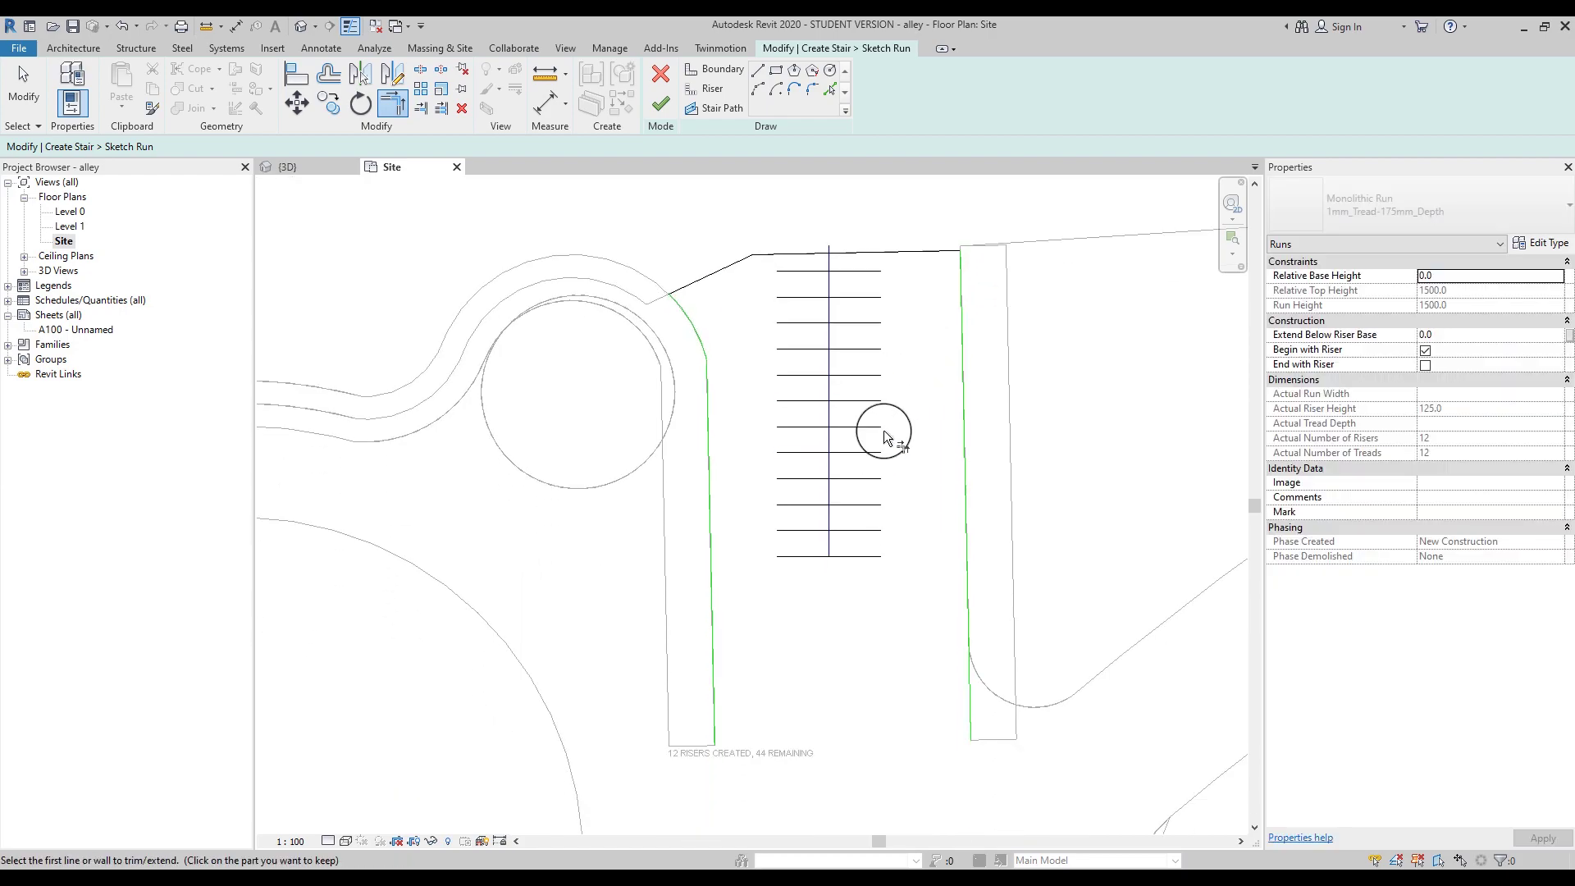
Step: Trim and extend the lowest riser line so it meets the run boundaries along both walls
{"action": "scroll", "coordinate": [763, 558], "scroll_direction": "up", "scroll_amount": 2}
{"action": "left_click", "coordinate": [685, 520]}
{"action": "left_click", "coordinate": [796, 556]}
{"action": "left_click", "coordinate": [925, 556]}
{"action": "left_click", "coordinate": [1066, 492]}
{"action": "middle_click_drag", "start_coordinate": [928, 355], "coordinate": [925, 558]}
{"action": "scroll", "coordinate": [925, 555], "scroll_direction": "down", "scroll_amount": 2}
{"action": "key", "text": "Escape"}
Step: Align the upper end of the stair path with the picked top riser line
{"action": "scroll", "coordinate": [914, 338], "scroll_direction": "up", "scroll_amount": 2}
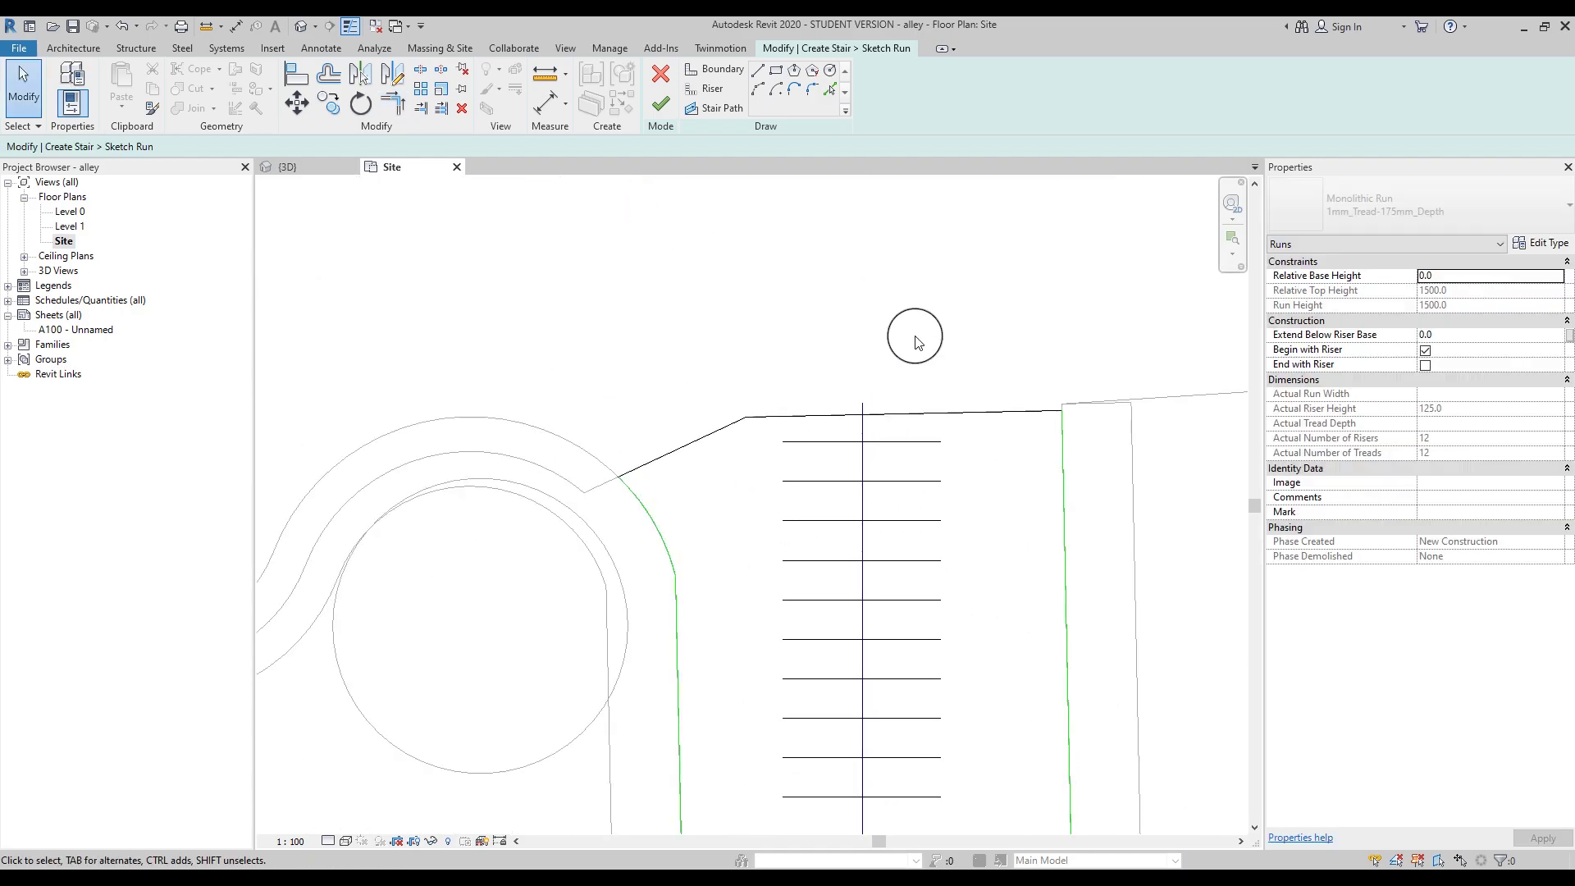
{"action": "key", "text": "l"}
{"action": "left_click", "coordinate": [860, 413]}
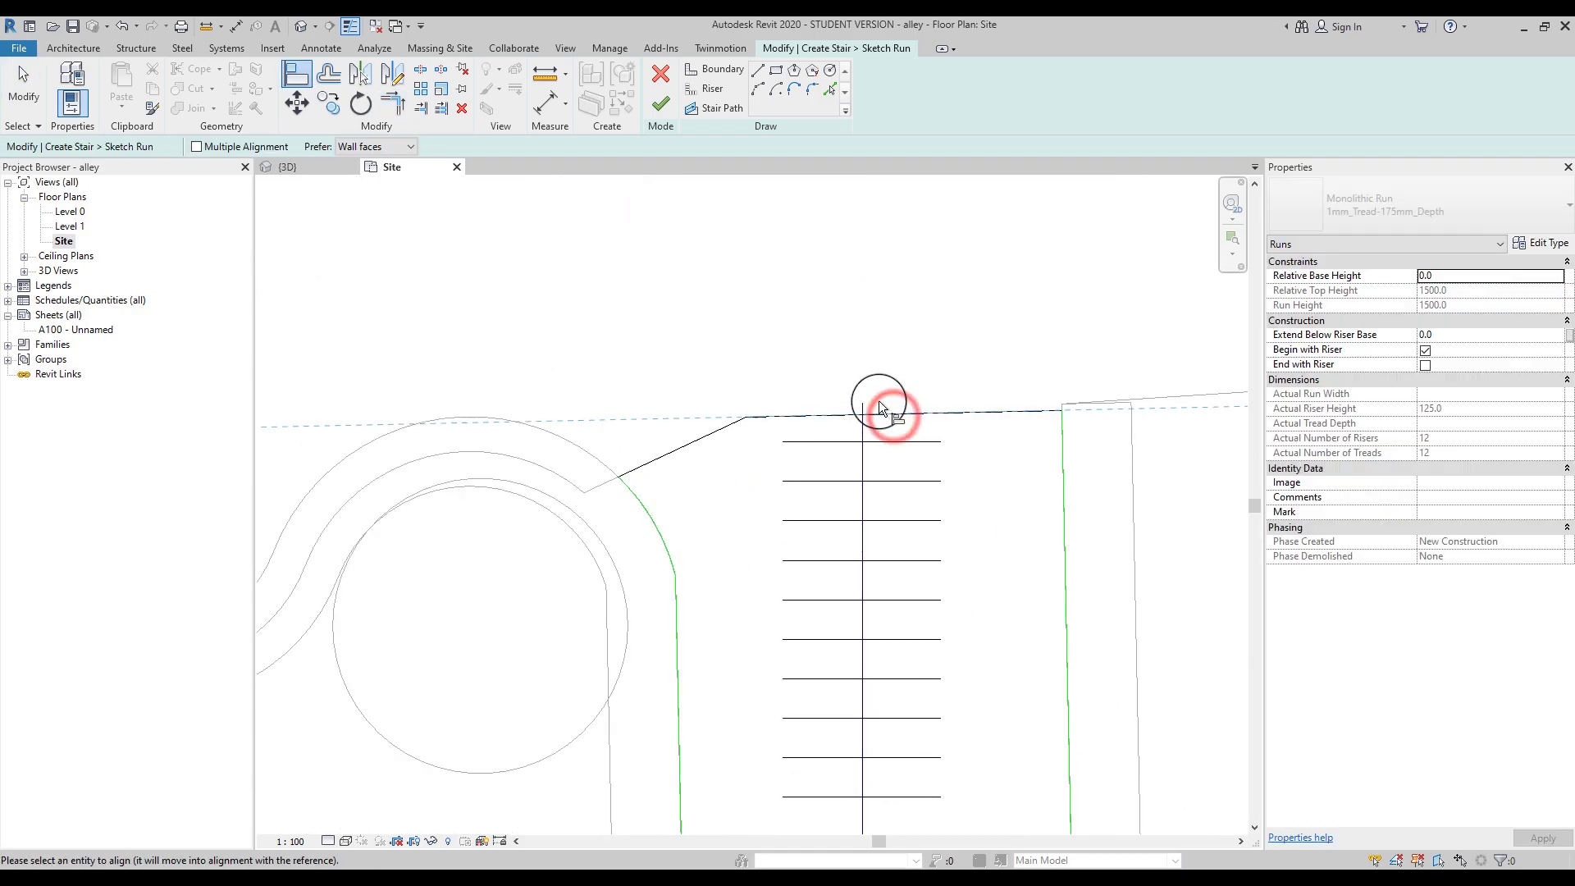
{"action": "key", "text": "Escape"}
{"action": "key", "text": "Escape"}
{"action": "scroll", "coordinate": [902, 419], "scroll_direction": "down", "scroll_amount": 2}
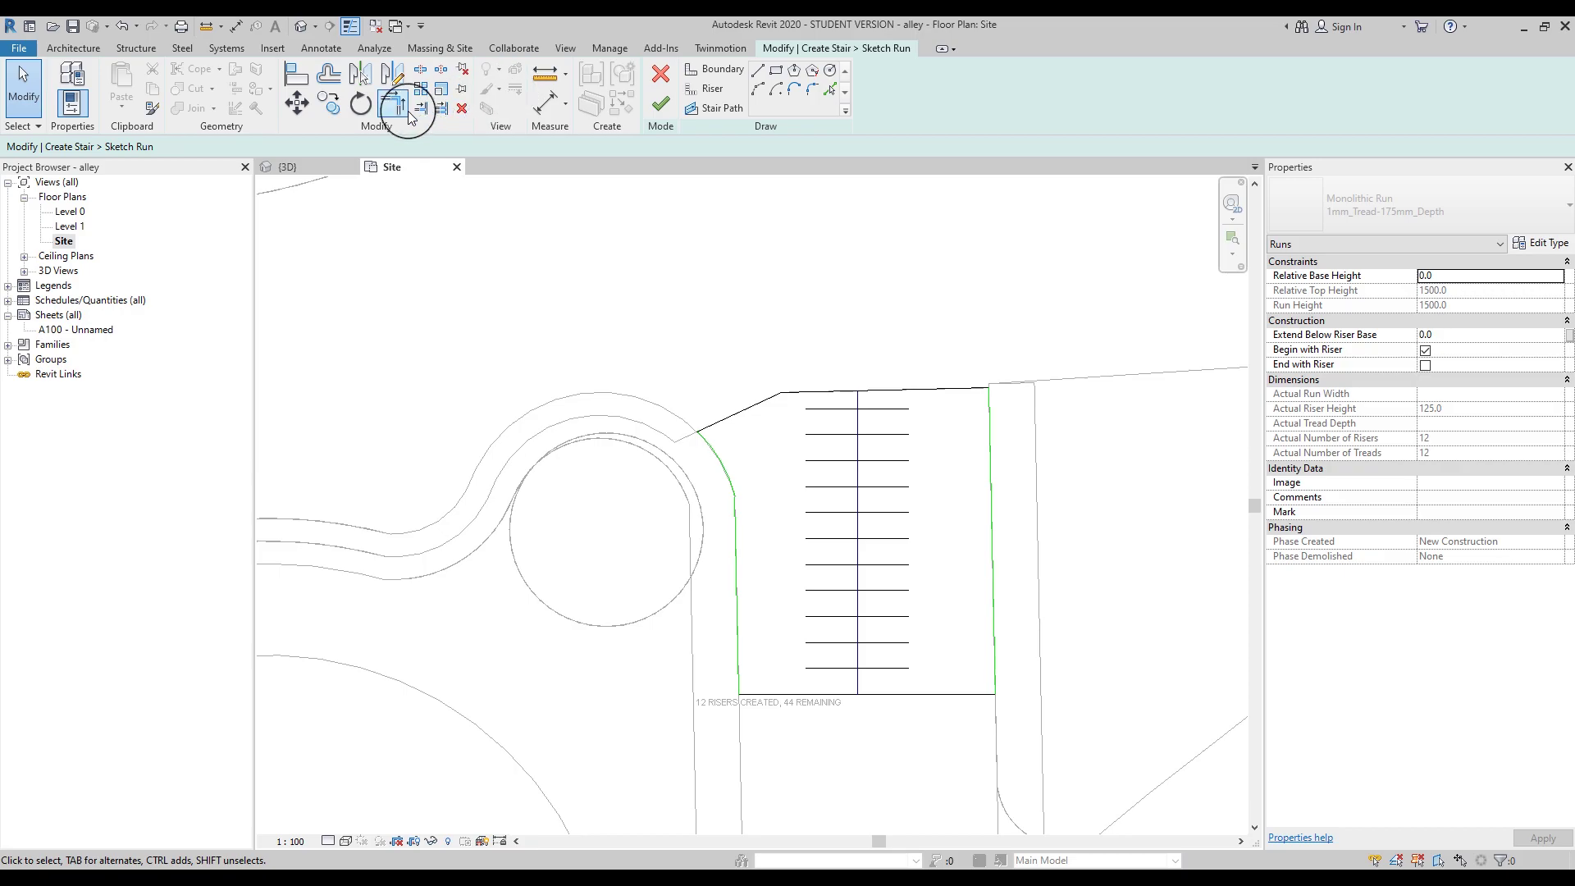
Step: Extend the lower riser lines to the straight run boundary below the curved wall
{"action": "left_click", "coordinate": [441, 109]}
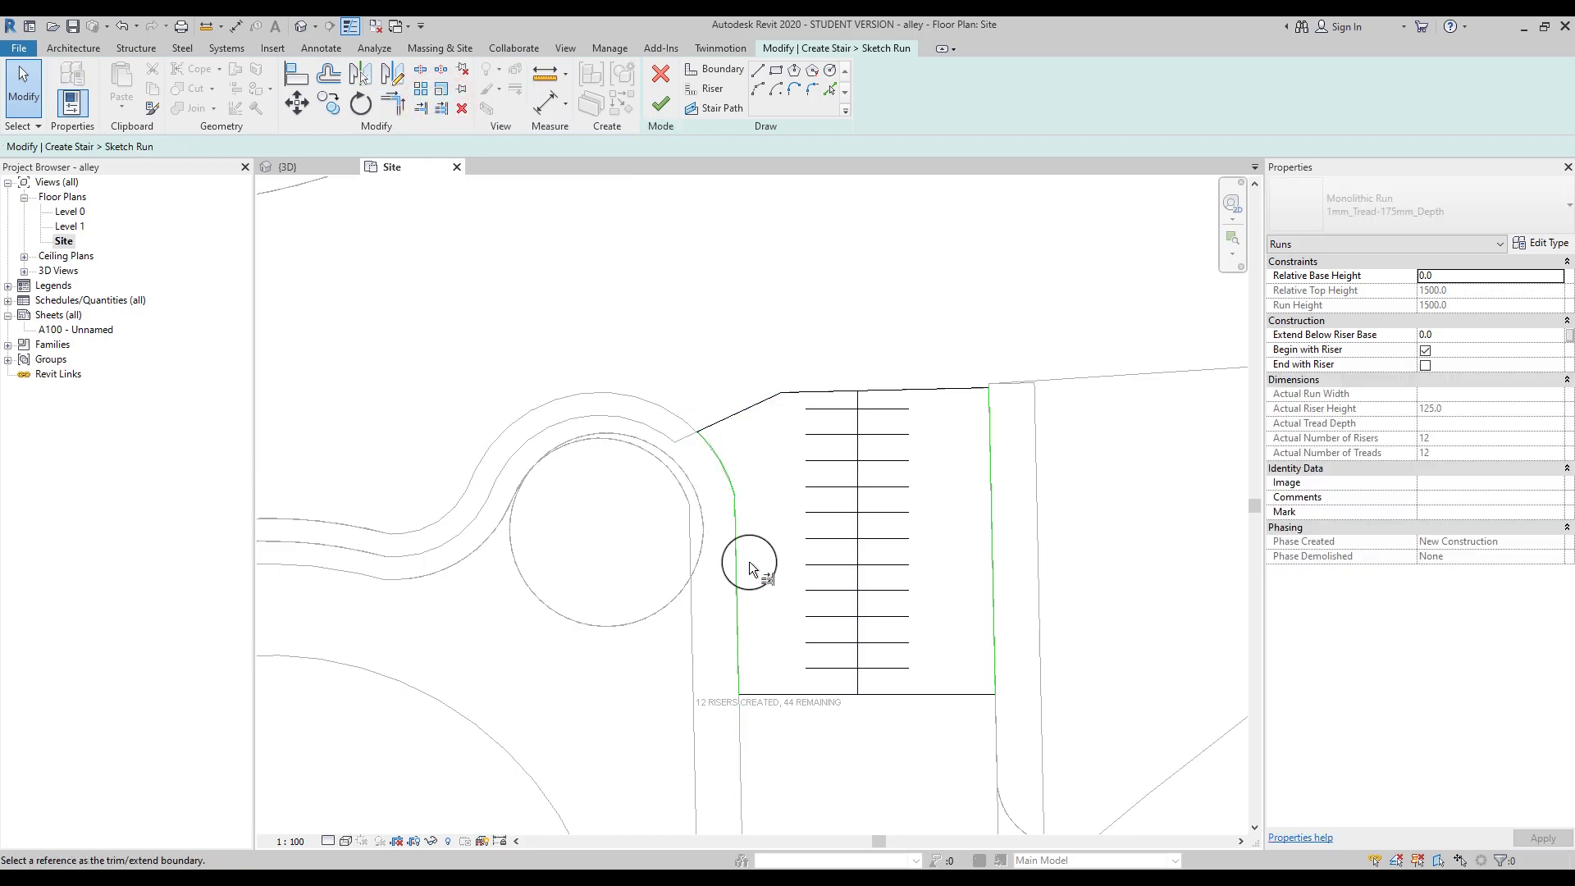
{"action": "left_click", "coordinate": [738, 559]}
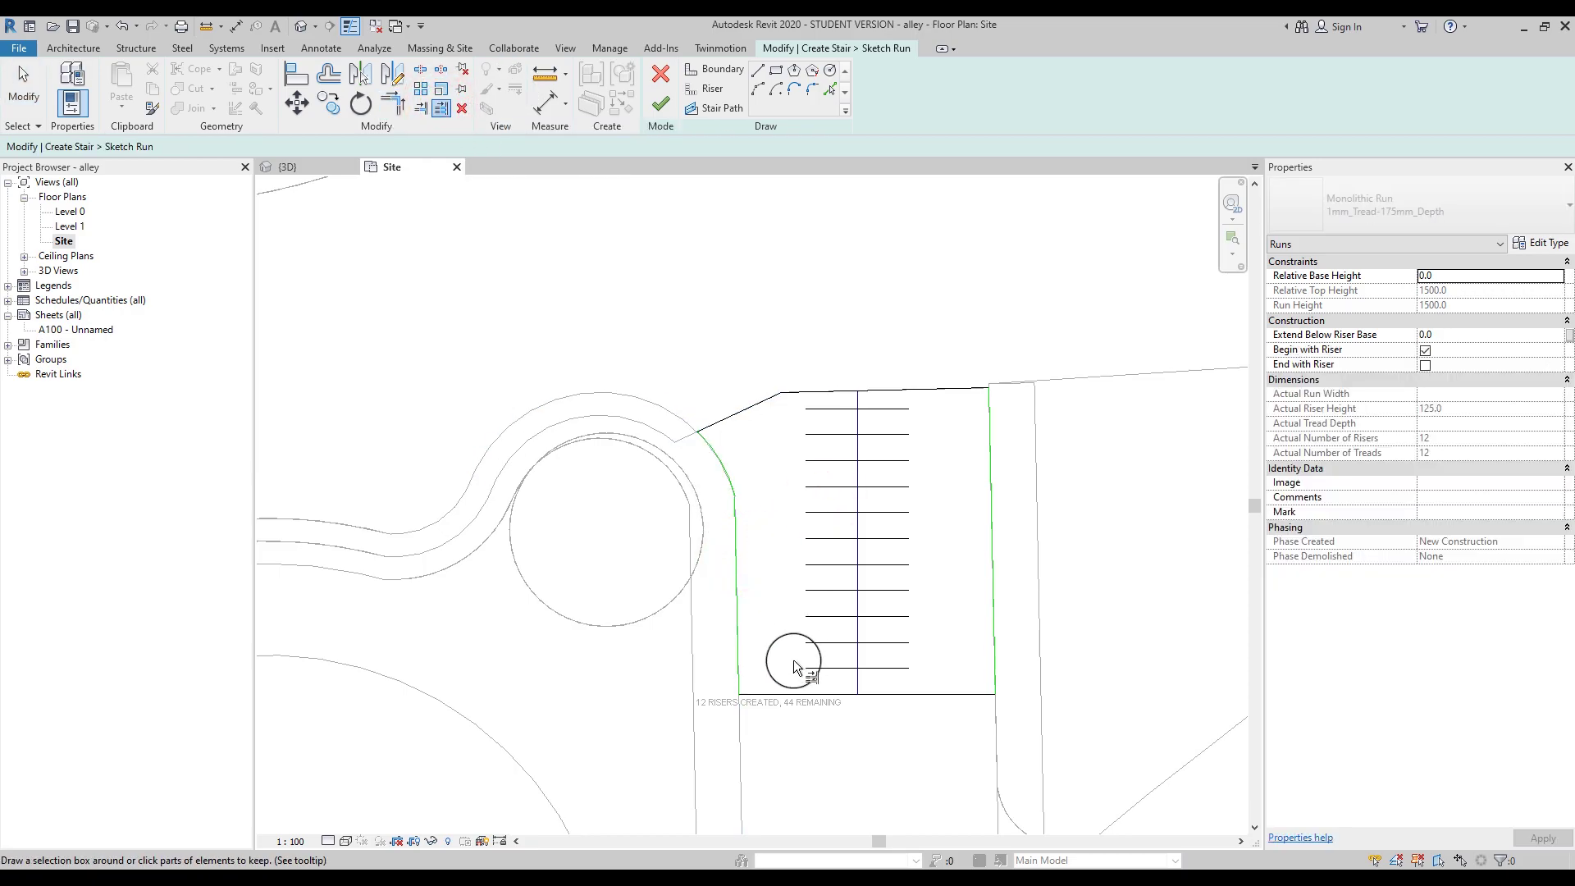
{"action": "left_click", "coordinate": [823, 505]}
{"action": "left_click", "coordinate": [739, 574]}
{"action": "left_click_drag", "start_coordinate": [830, 506], "coordinate": [780, 666]}
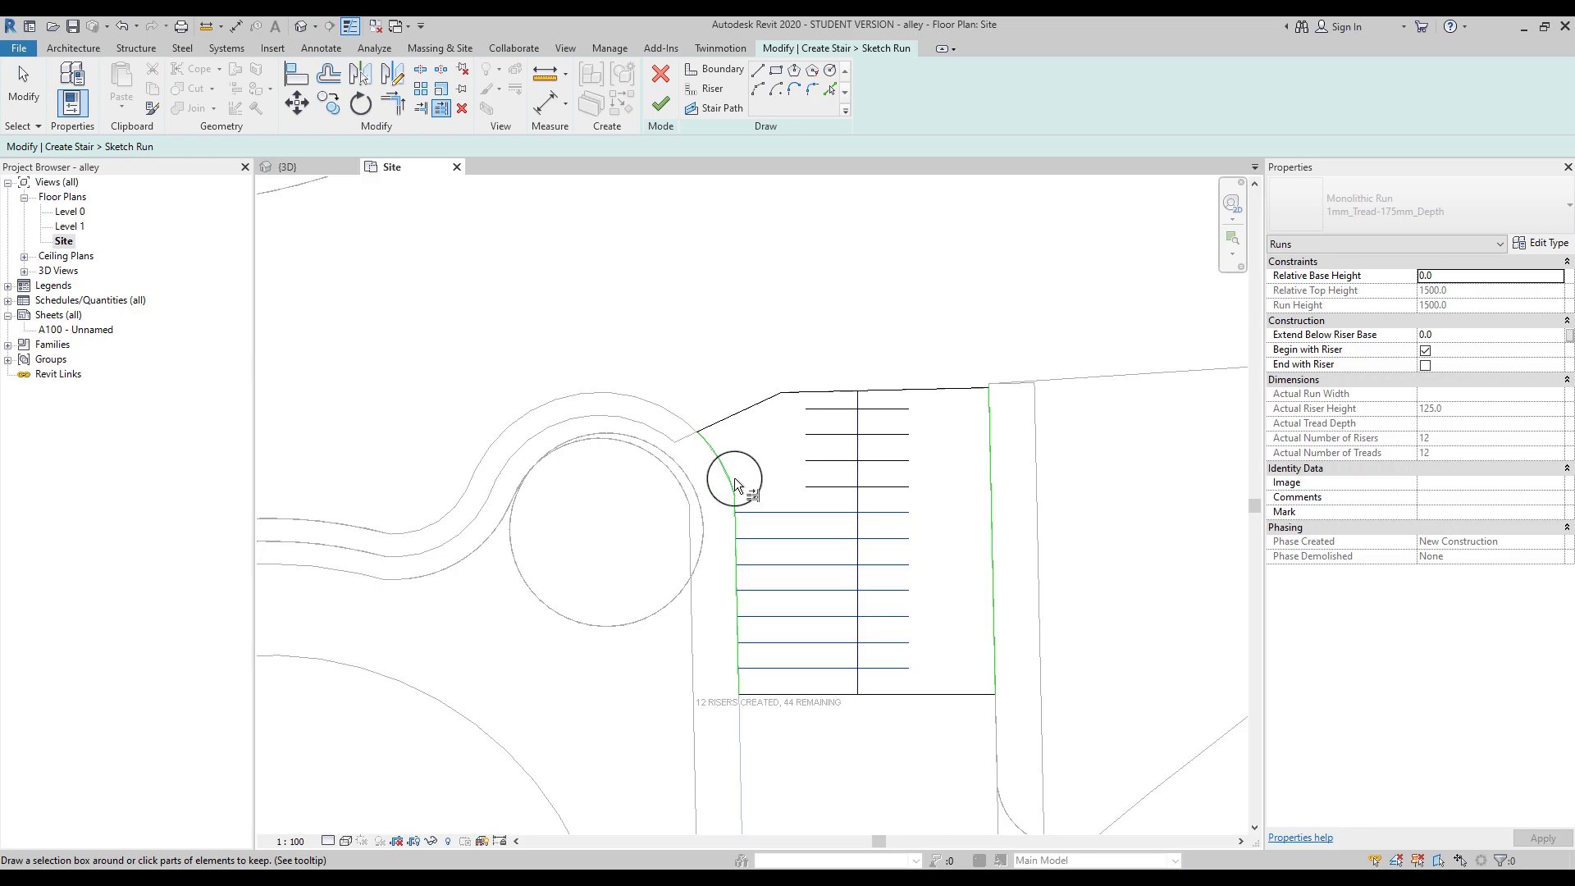
{"action": "key", "text": "Escape"}
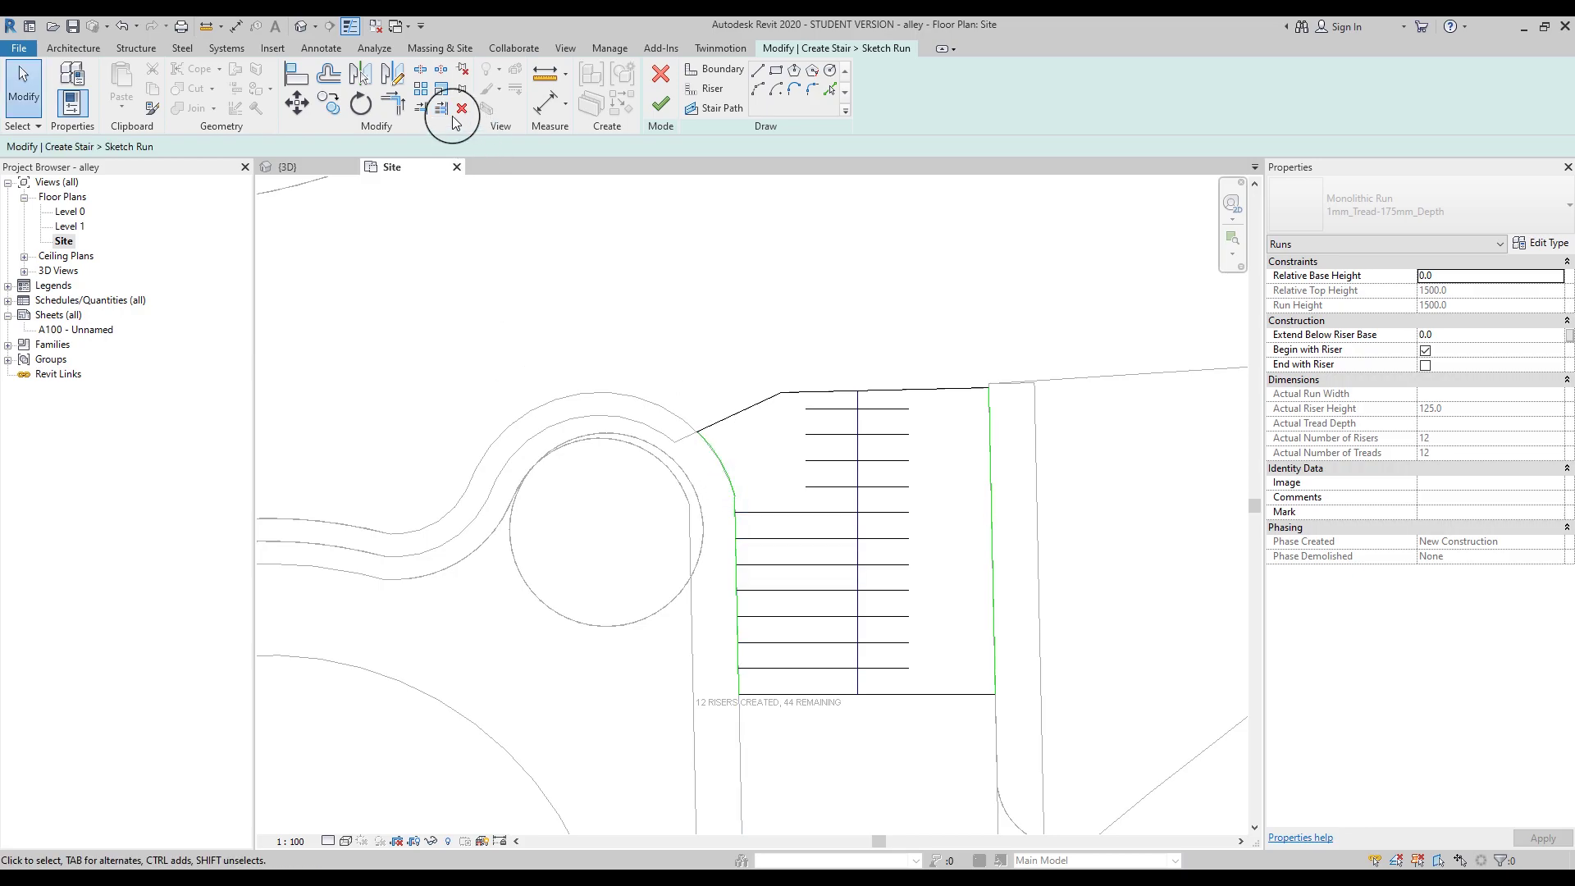
Step: Extend the two risers just above those to meet the curved run boundary
{"action": "left_click", "coordinate": [442, 109]}
{"action": "left_click", "coordinate": [723, 467]}
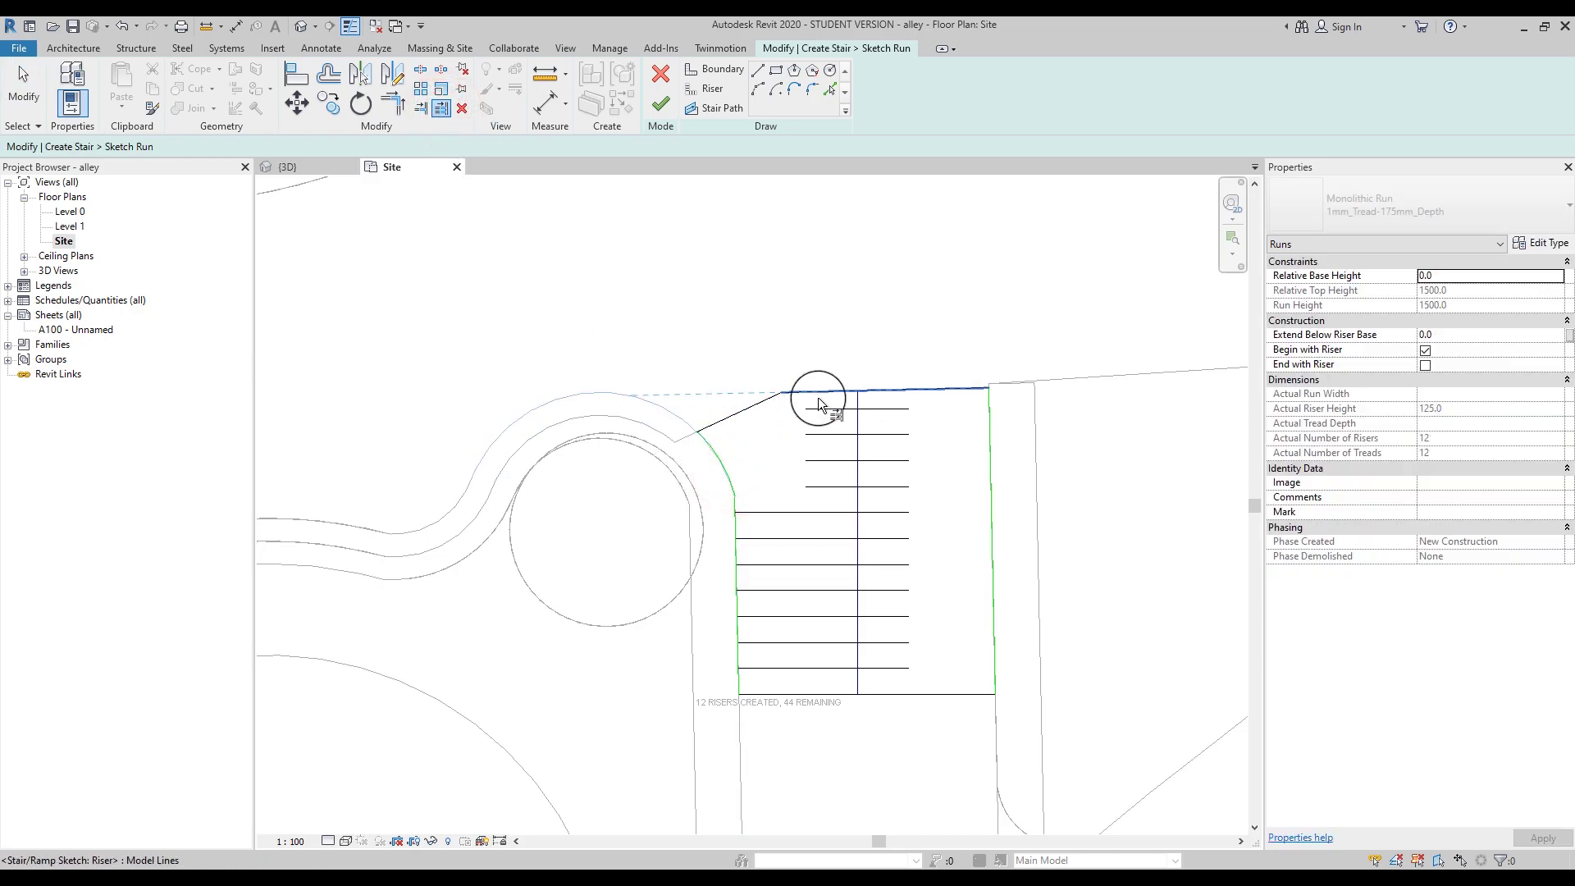
{"action": "left_click_drag", "start_coordinate": [819, 452], "coordinate": [798, 508]}
Step: Extend all the short riser lines to the straight run boundary along the opposite wall
{"action": "middle_click_drag", "start_coordinate": [957, 440], "coordinate": [861, 471]}
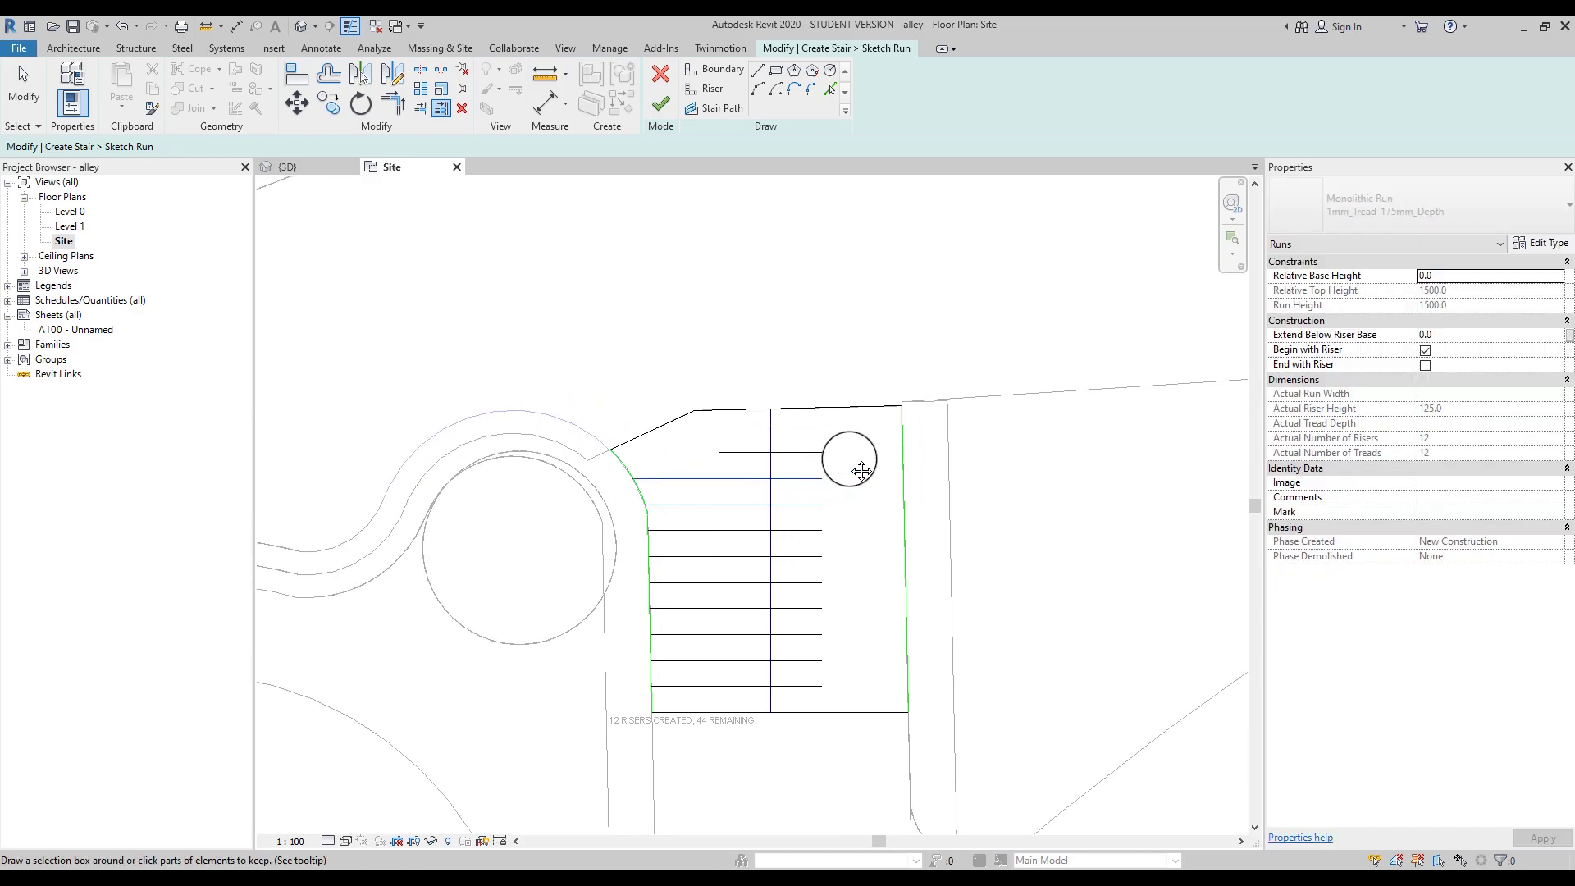
{"action": "left_click", "coordinate": [449, 115]}
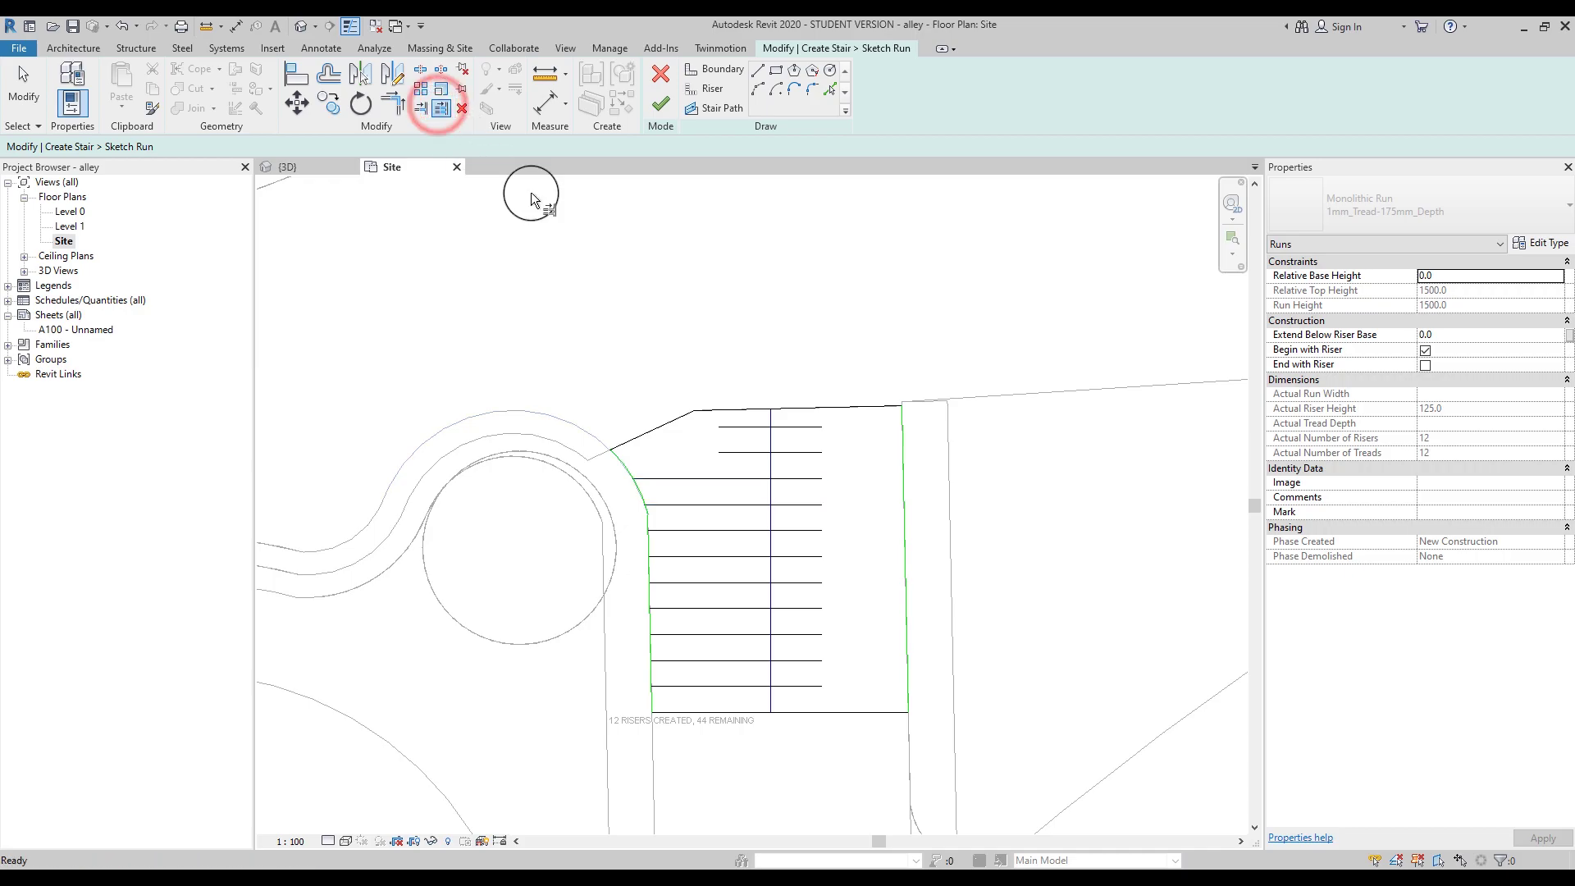
{"action": "left_click", "coordinate": [902, 522]}
{"action": "left_click_drag", "start_coordinate": [856, 419], "coordinate": [800, 697]}
{"action": "key", "text": "Escape"}
Step: Draw angled riser segments from the free ends of the two risers below the top one to the curved boundary
{"action": "scroll", "coordinate": [597, 420], "scroll_direction": "up", "scroll_amount": 4}
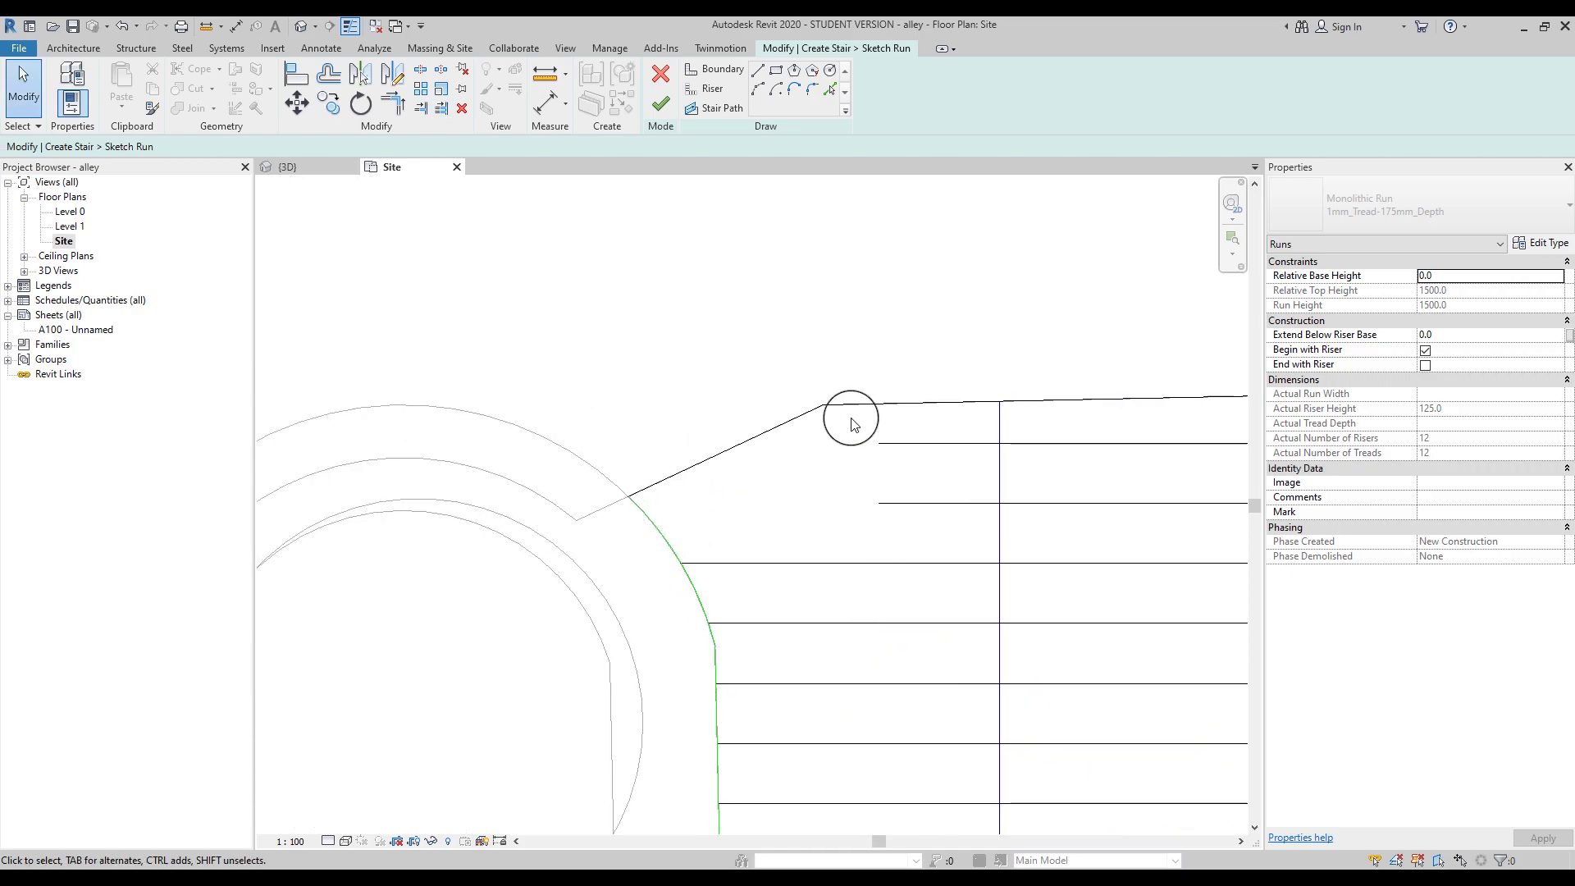
{"action": "left_click", "coordinate": [701, 89]}
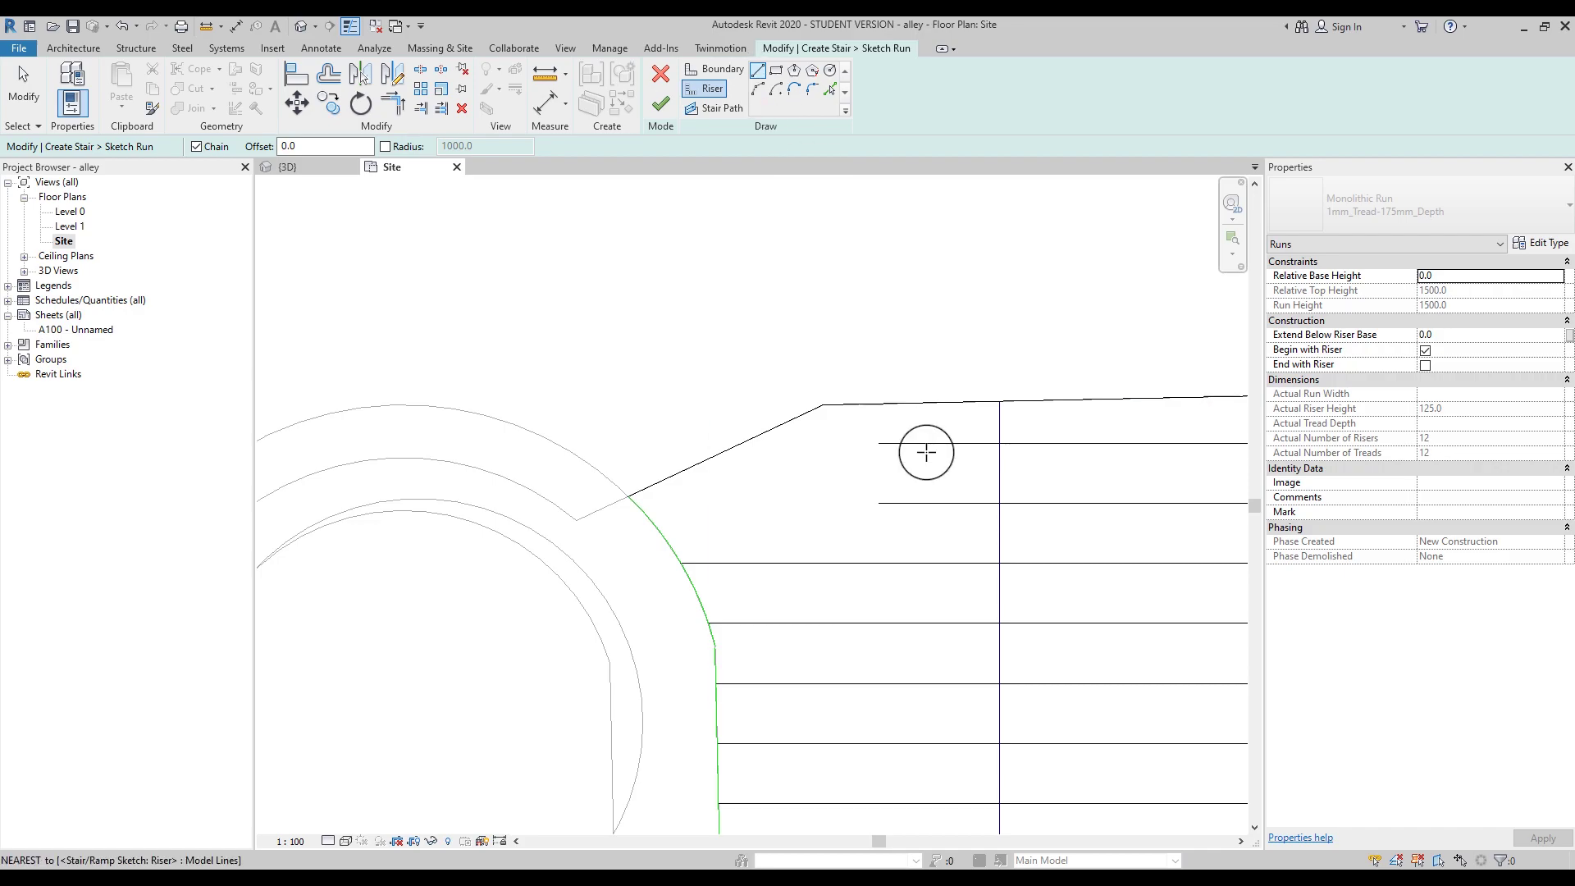
{"action": "left_click", "coordinate": [878, 444]}
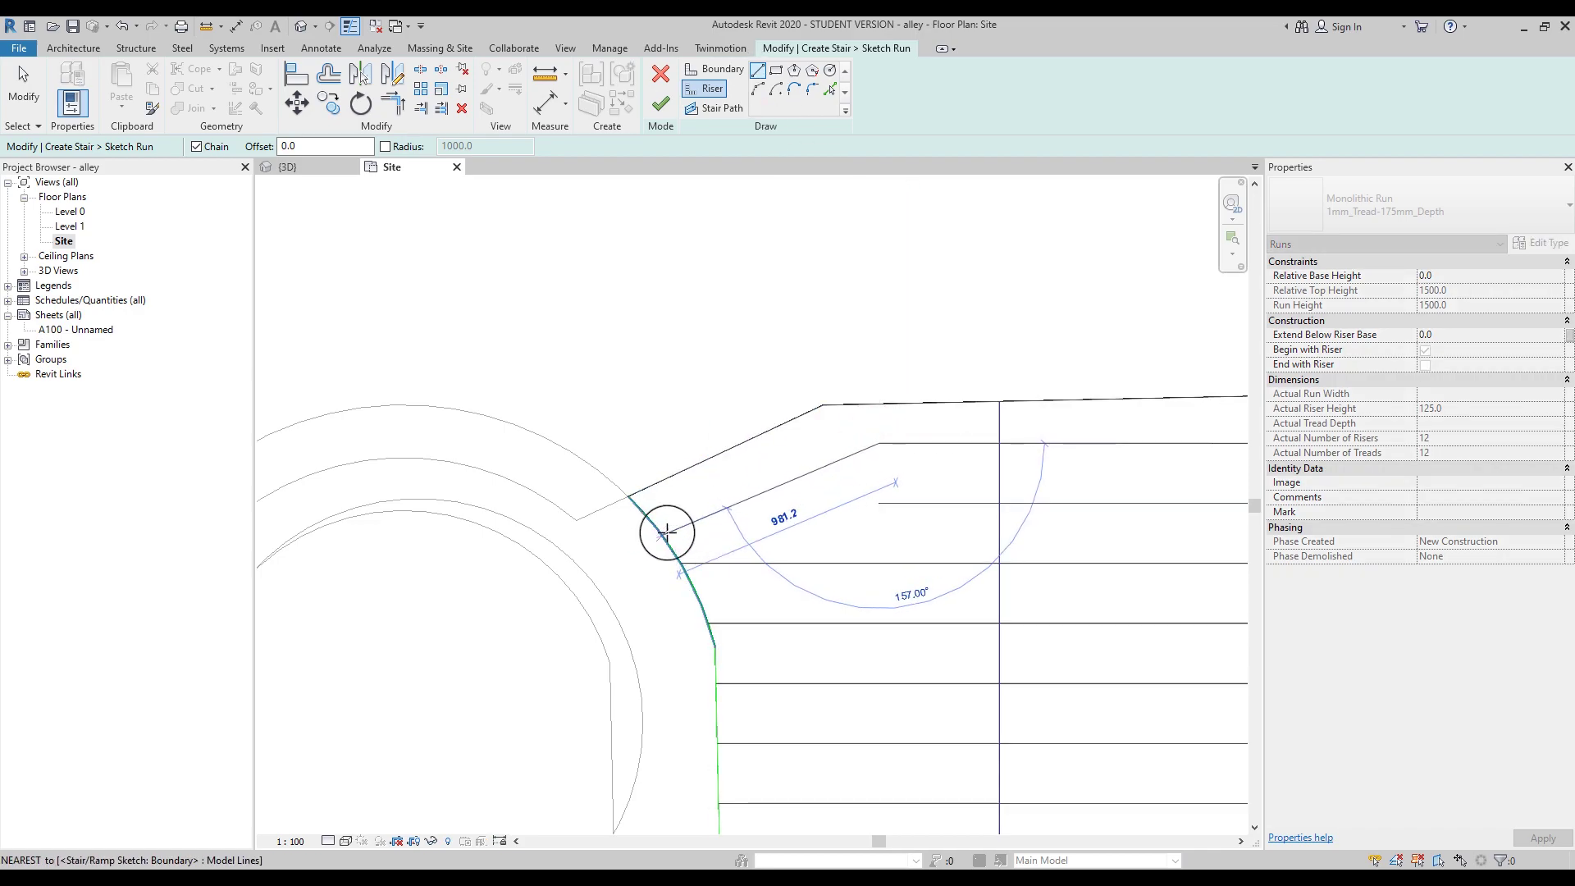
{"action": "left_click", "coordinate": [666, 537]}
{"action": "left_click", "coordinate": [879, 503]}
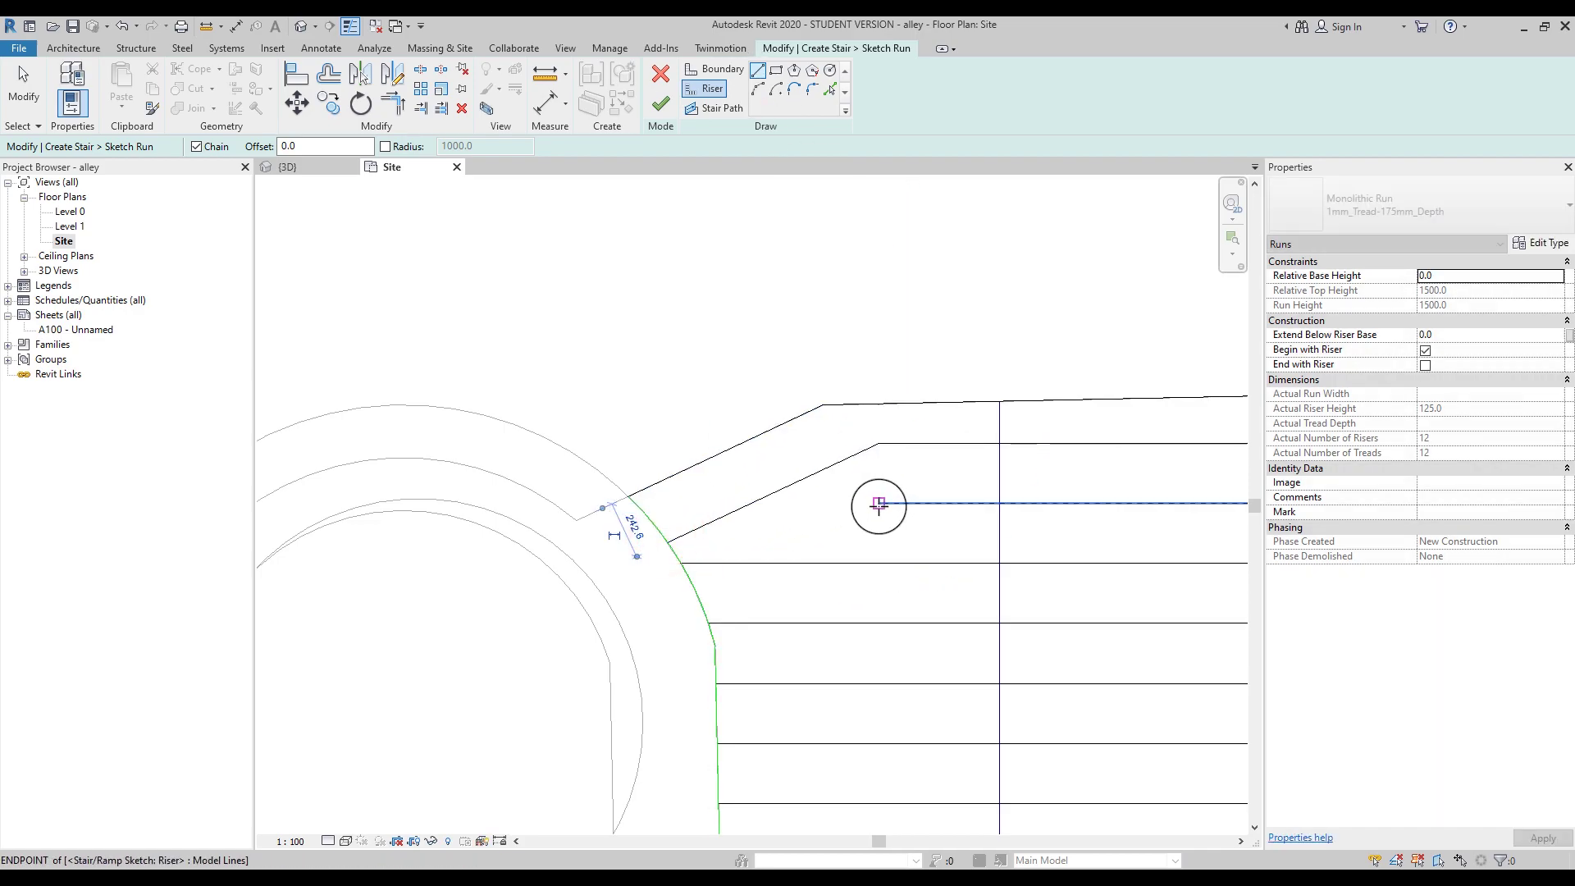
{"action": "left_click", "coordinate": [703, 583]}
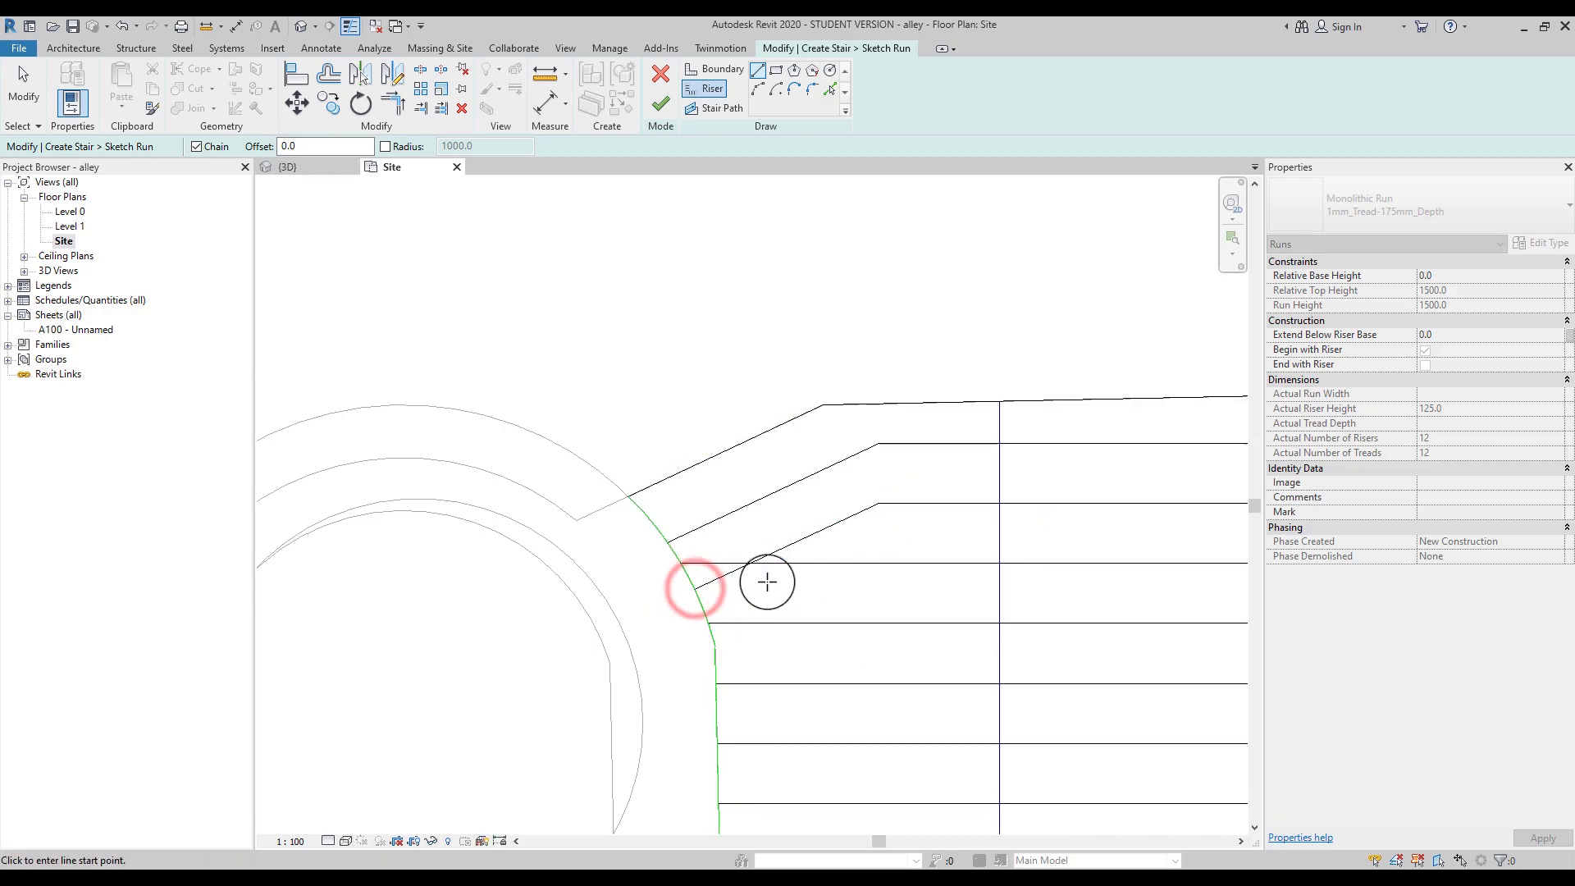
{"action": "key", "text": "Escape"}
{"action": "key", "text": "Escape"}
Step: Shorten the next two risers on the curved wall's side so their ends line up with the bends above
{"action": "left_click", "coordinate": [799, 563]}
{"action": "left_click_drag", "start_coordinate": [682, 565], "coordinate": [879, 567]}
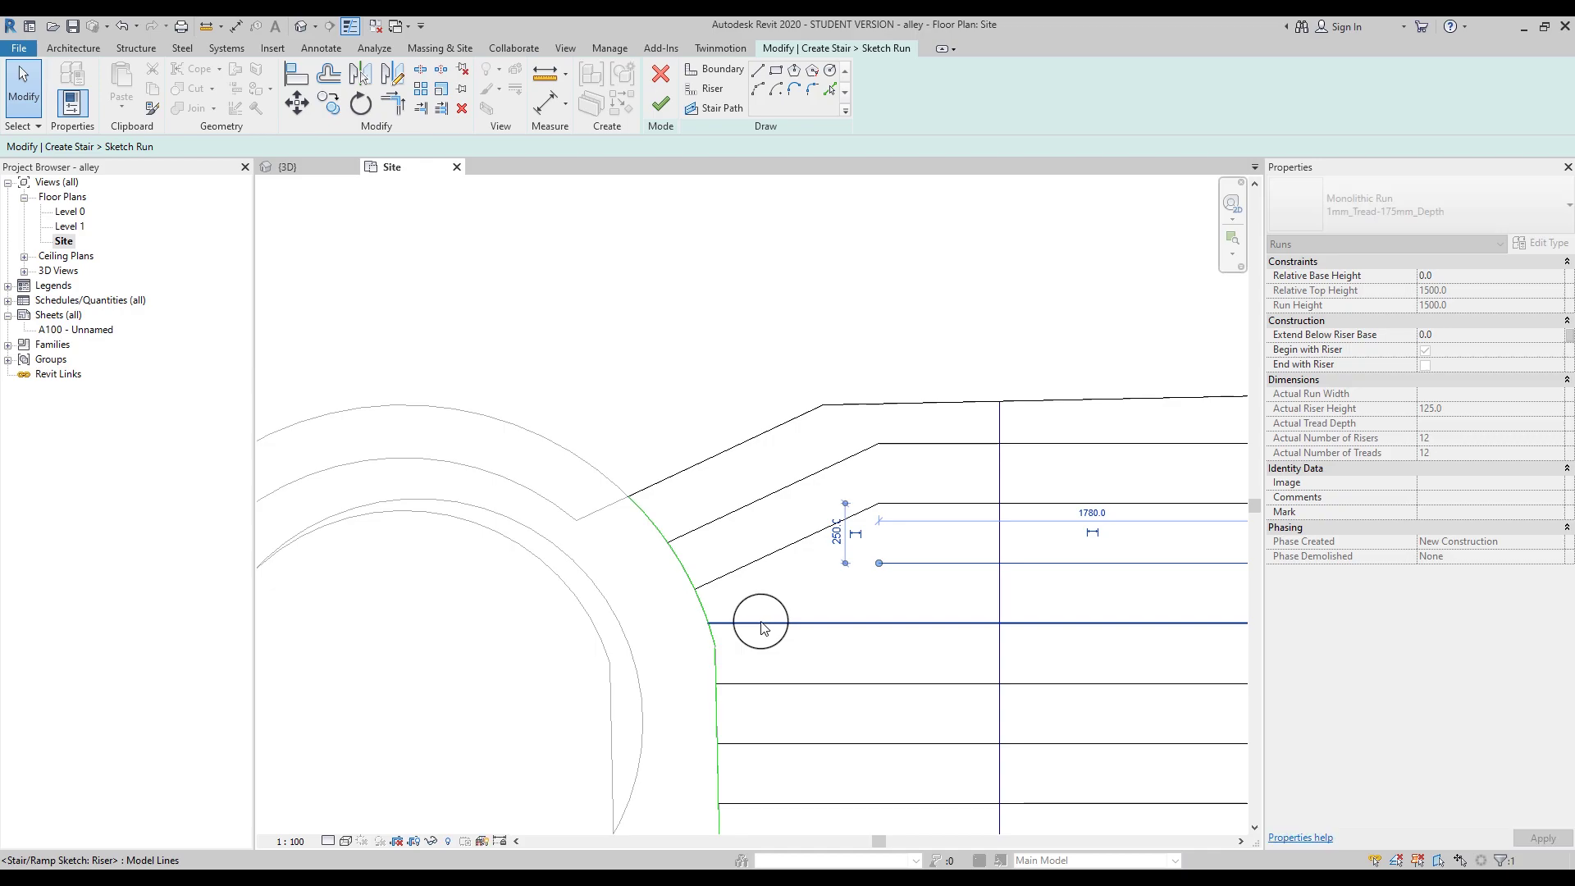
{"action": "left_click", "coordinate": [764, 623]}
{"action": "left_click_drag", "start_coordinate": [711, 623], "coordinate": [878, 624]}
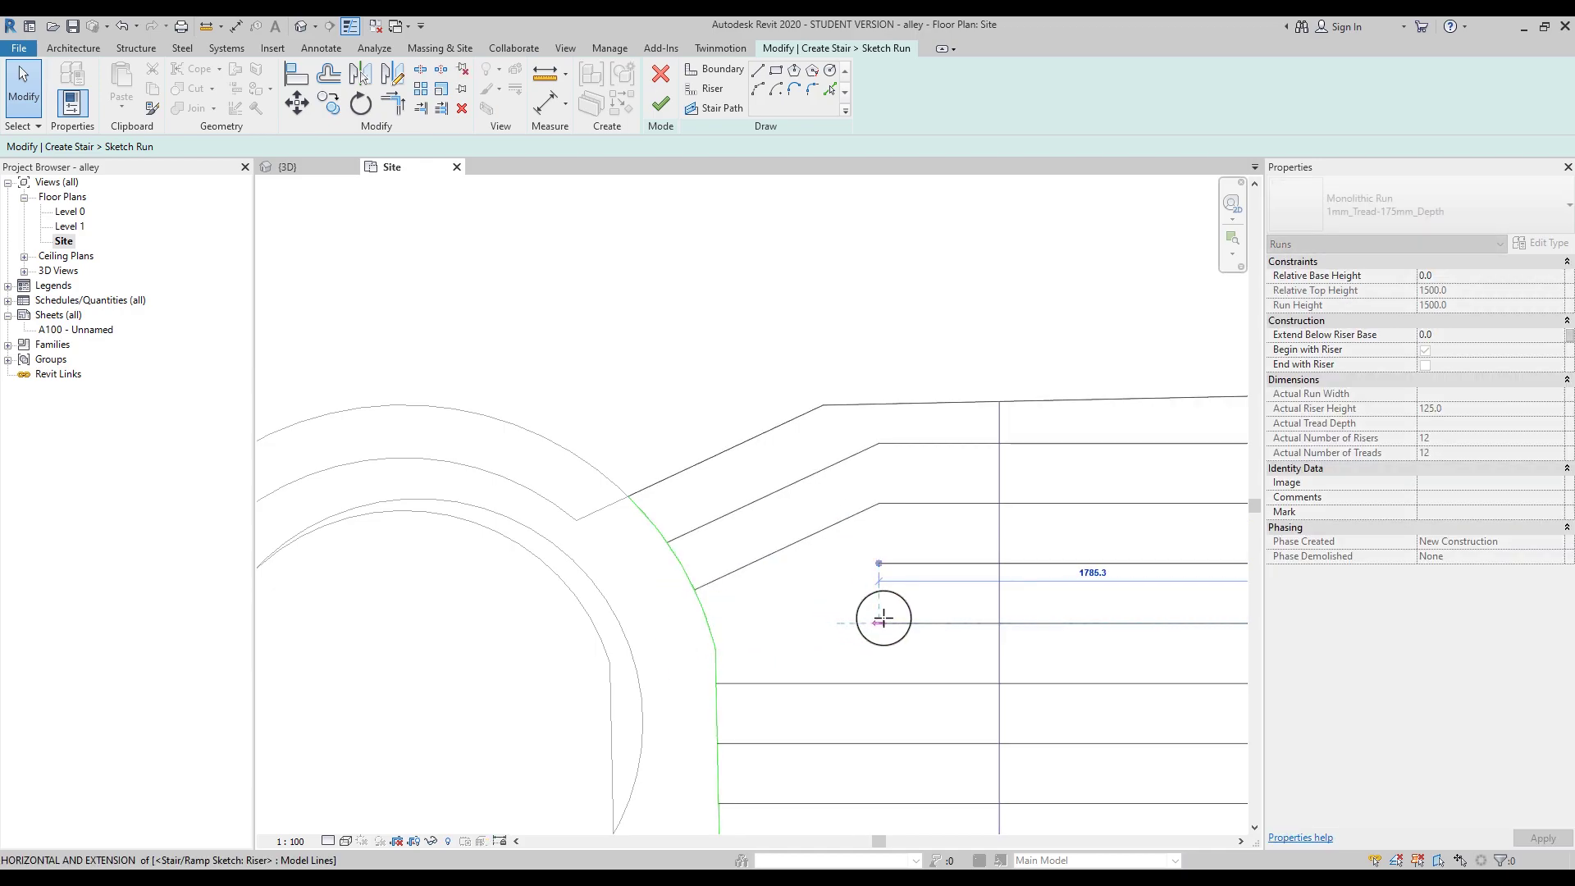
Step: Draw angled riser segments from the two shortened risers to the run boundary near the end of the wall's curve
{"action": "left_click", "coordinate": [758, 76]}
{"action": "left_click", "coordinate": [712, 88]}
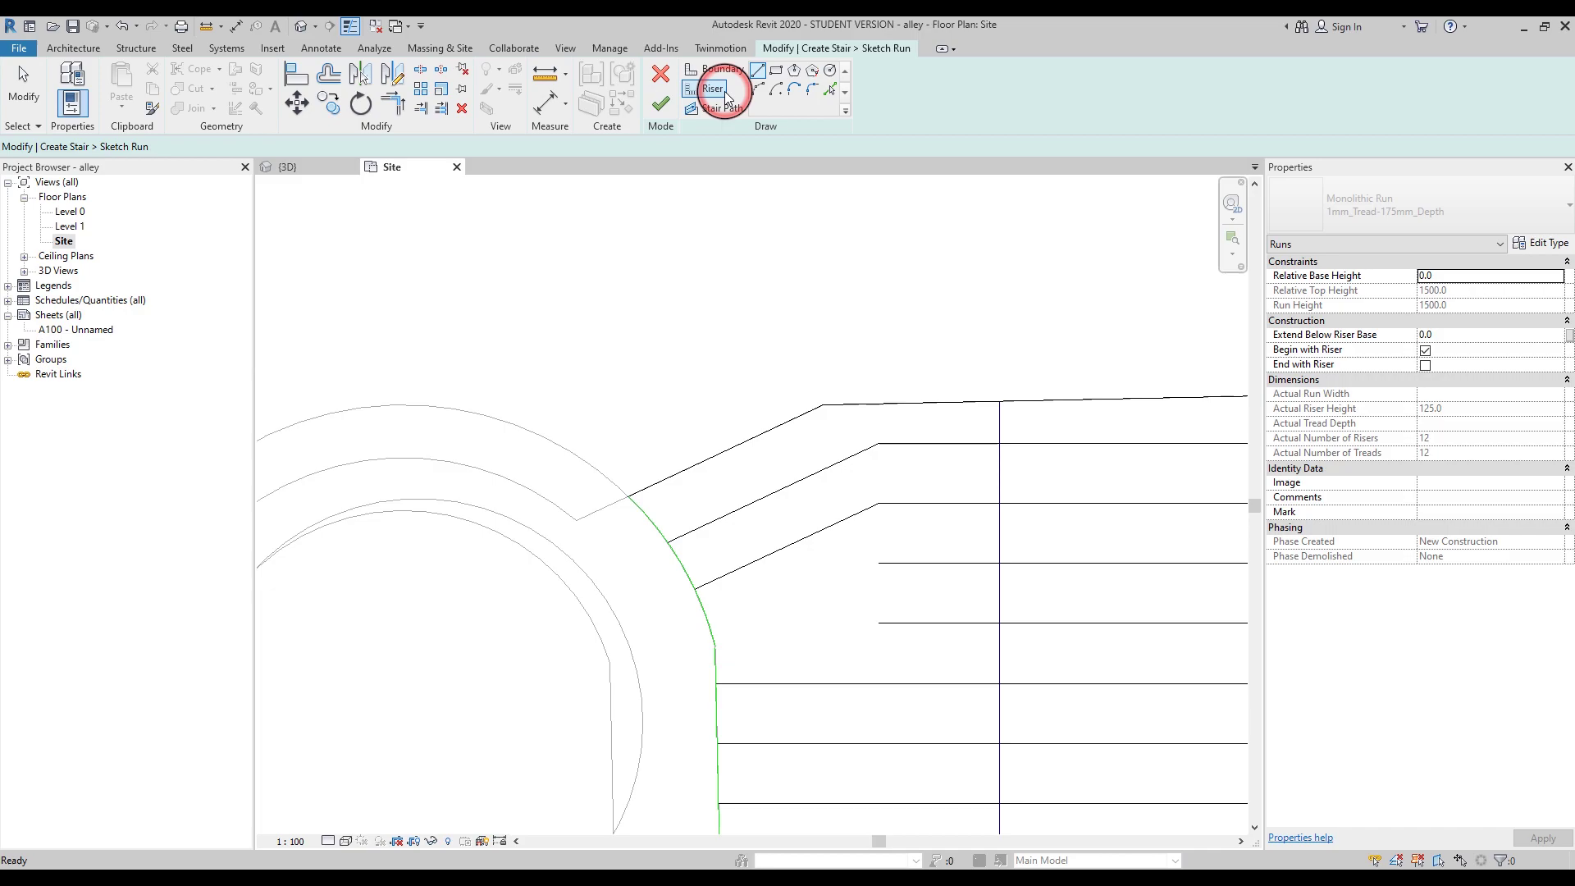
{"action": "left_click", "coordinate": [879, 563]}
{"action": "left_click", "coordinate": [715, 630]}
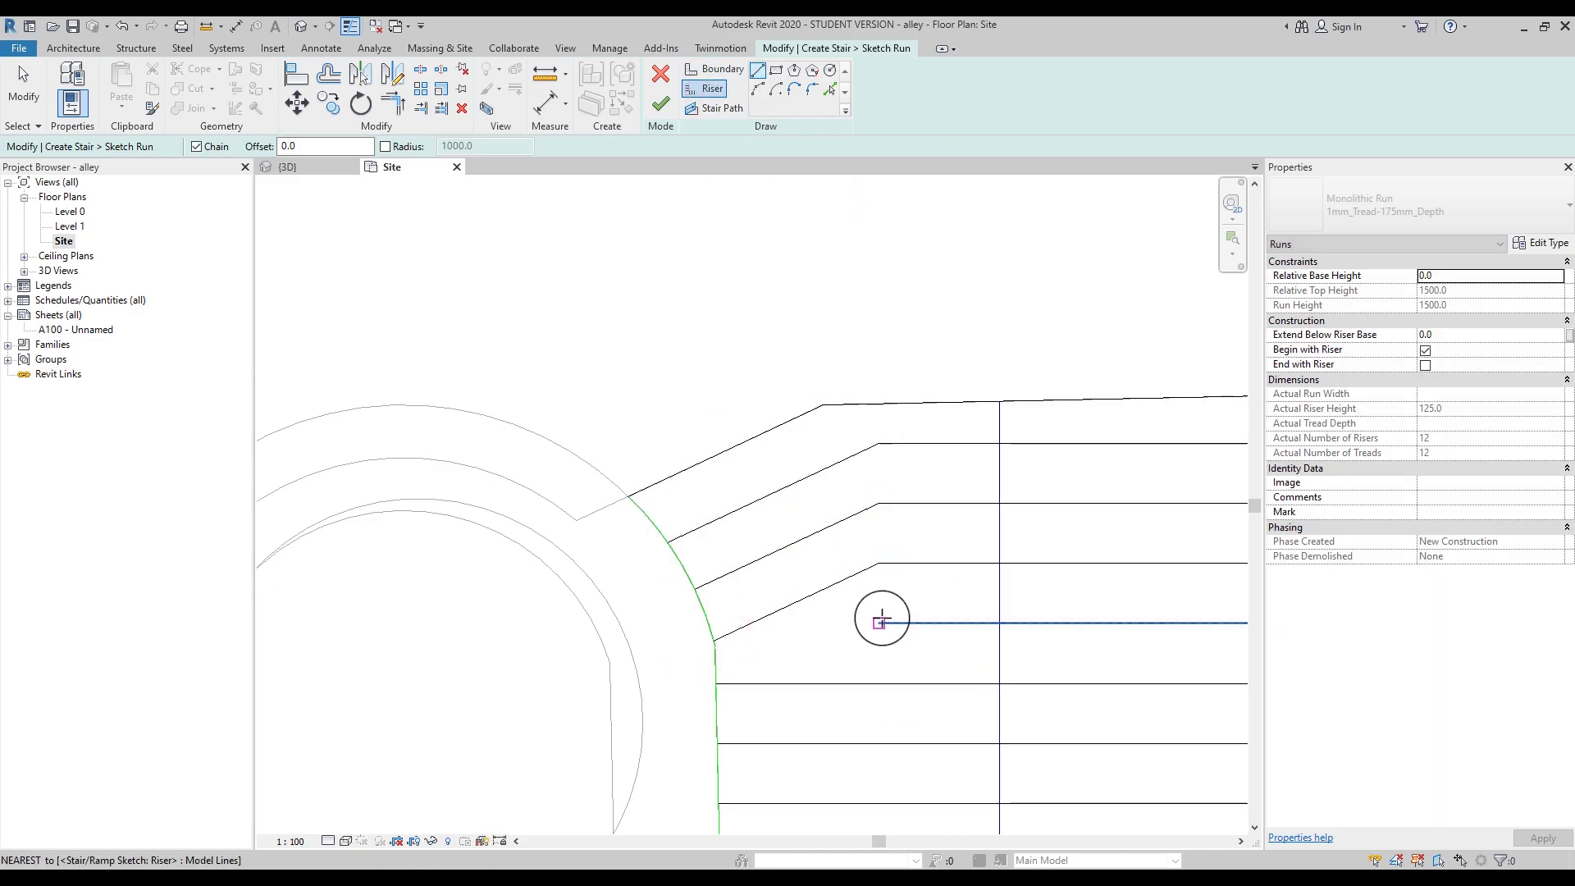
{"action": "left_click", "coordinate": [878, 624]}
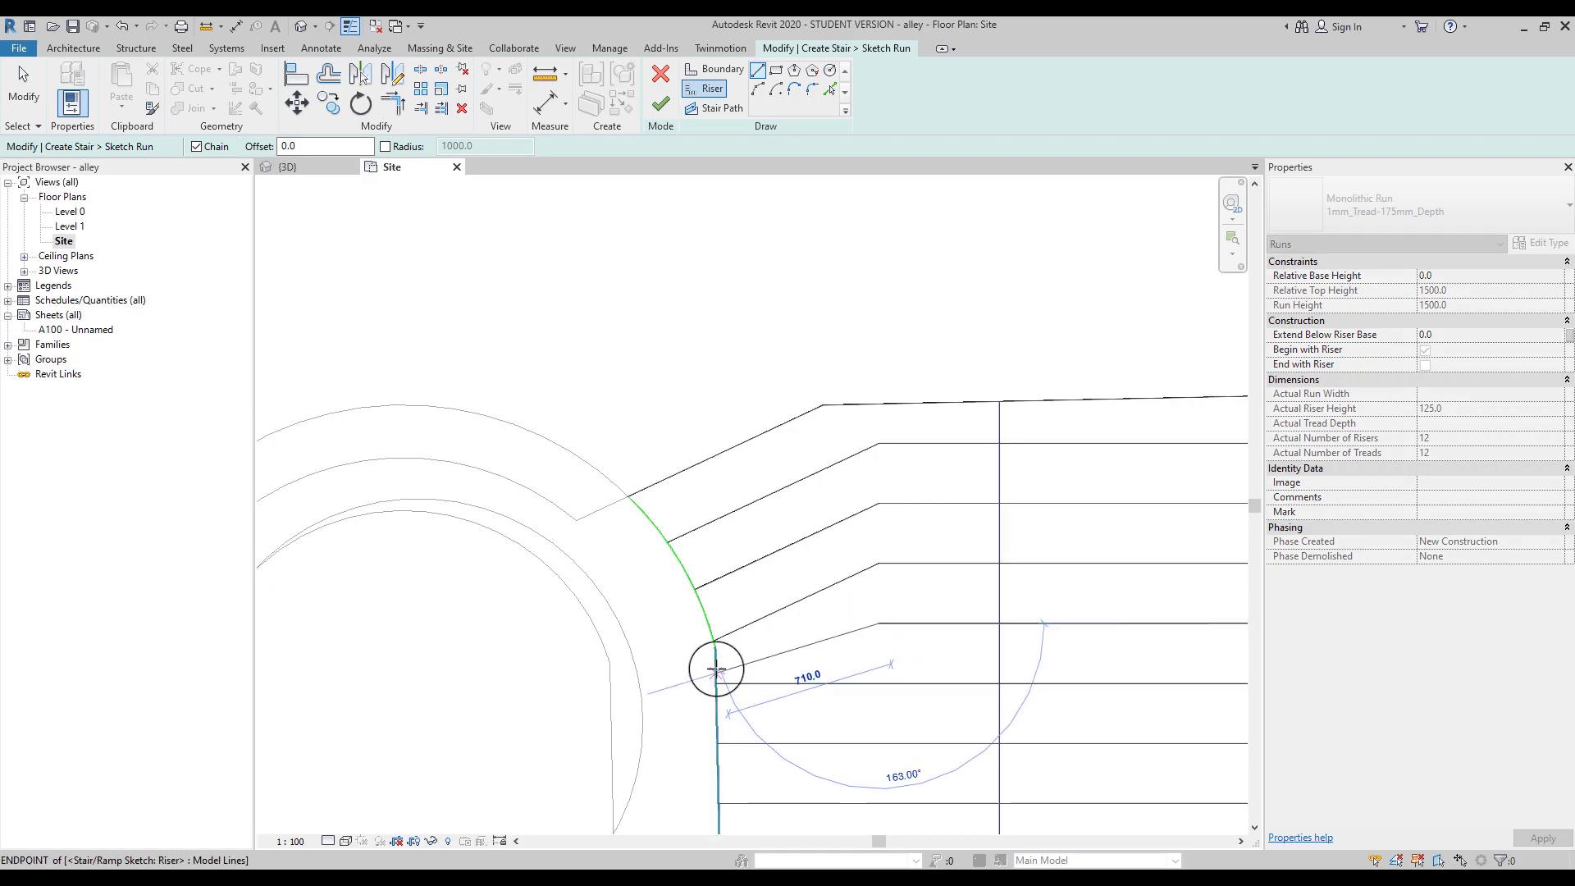
{"action": "left_click", "coordinate": [715, 665]}
{"action": "key", "text": "Escape"}
Step: Finish the run sketch and the stair, and delete the railings along its sides
{"action": "scroll", "coordinate": [921, 524], "scroll_direction": "down", "scroll_amount": 3}
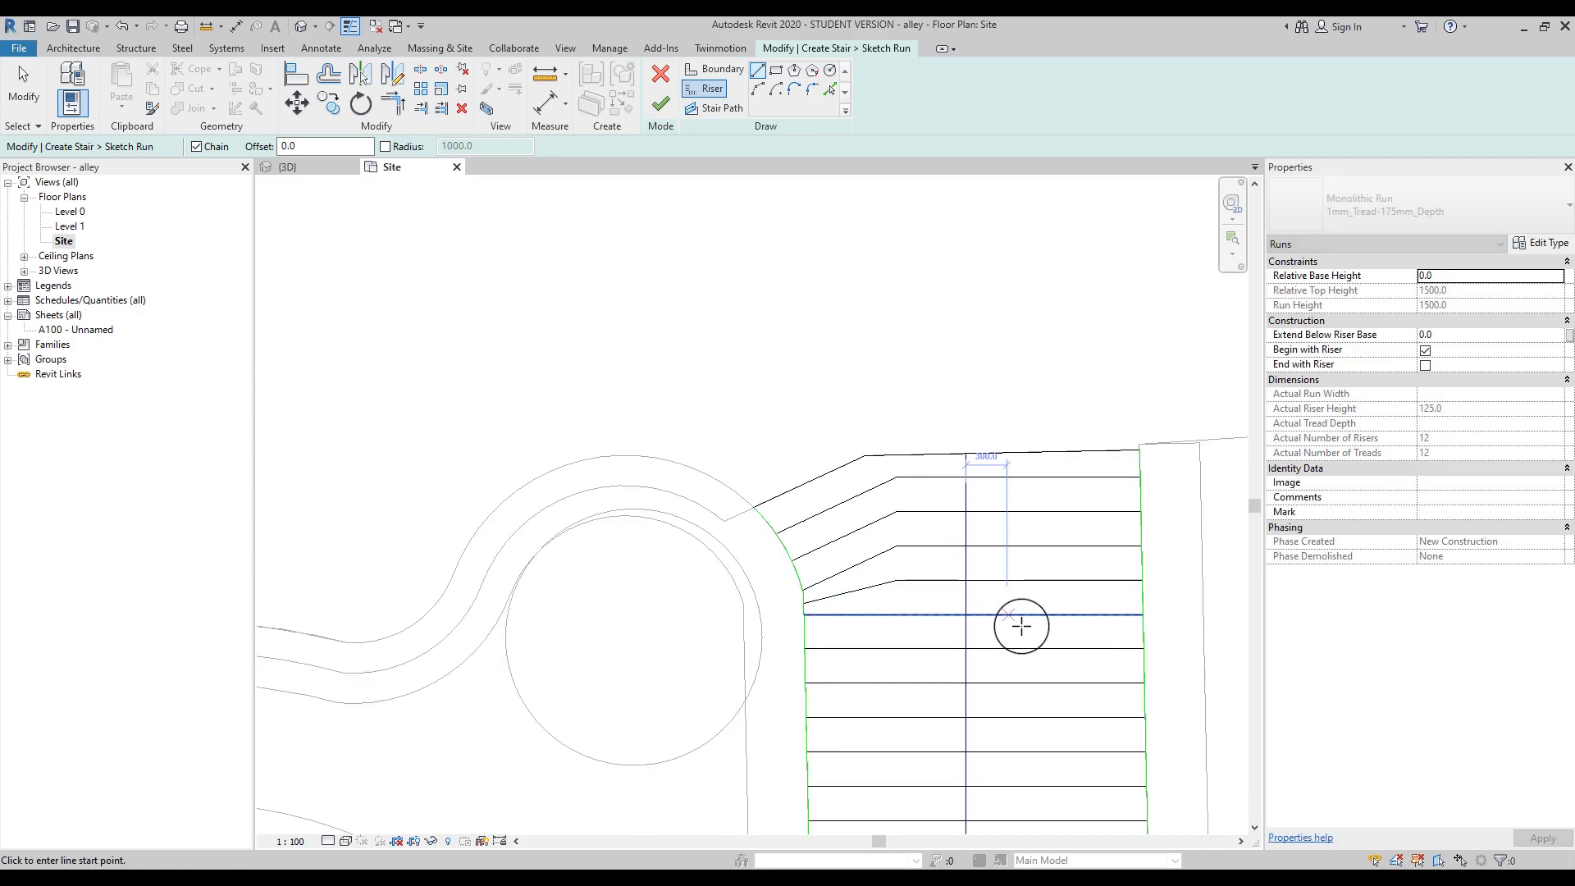
{"action": "middle_click_drag", "start_coordinate": [1020, 624], "coordinate": [846, 556]}
{"action": "key", "text": "Escape"}
{"action": "key", "text": "Escape"}
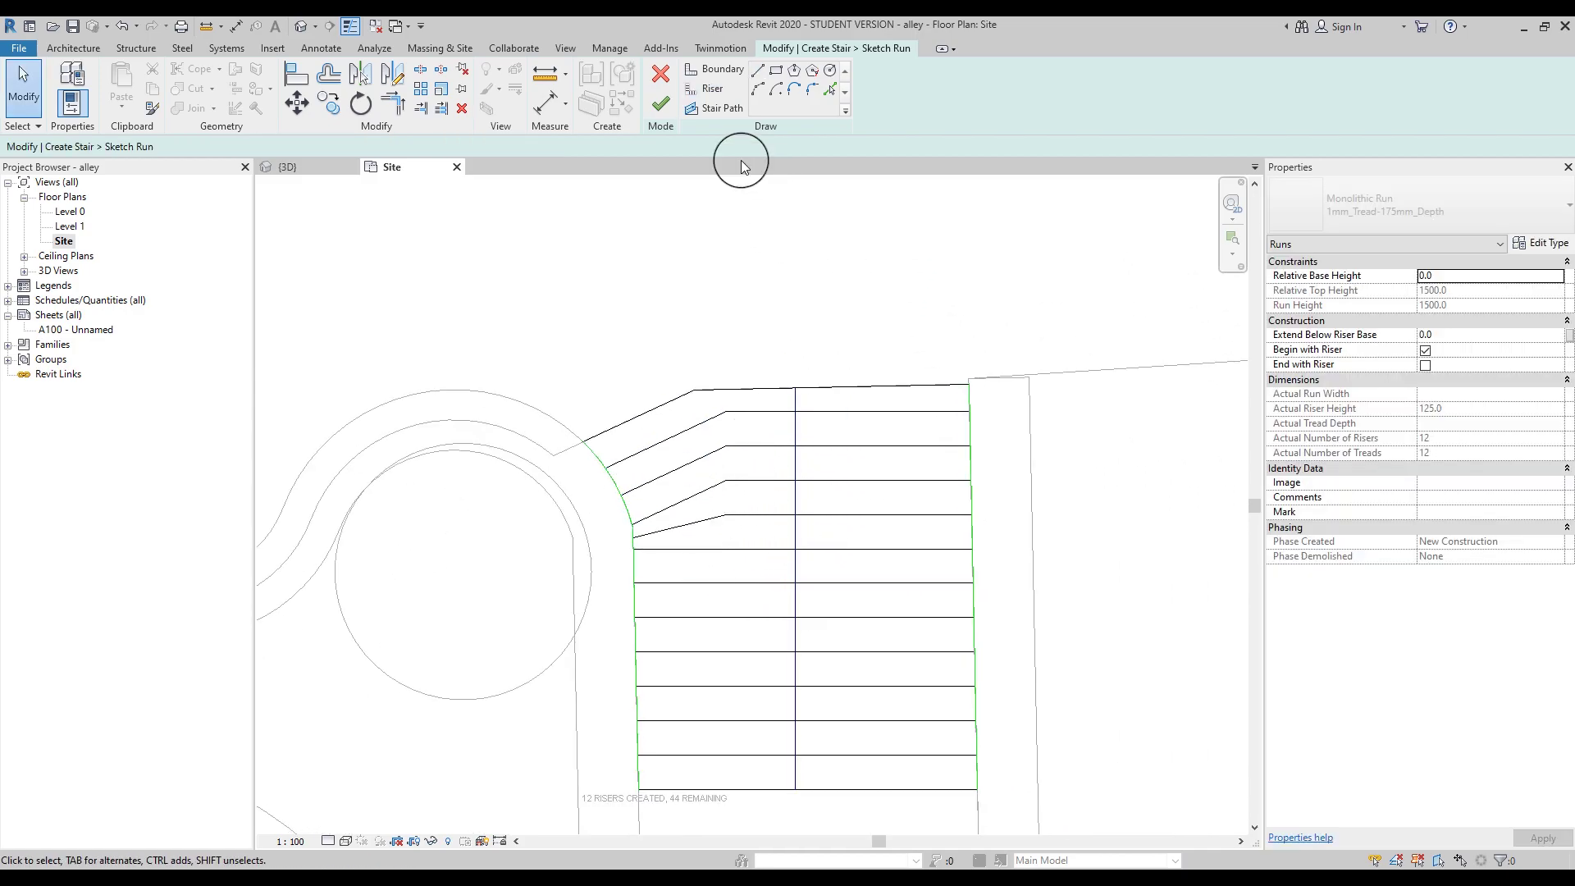
{"action": "left_click", "coordinate": [662, 104]}
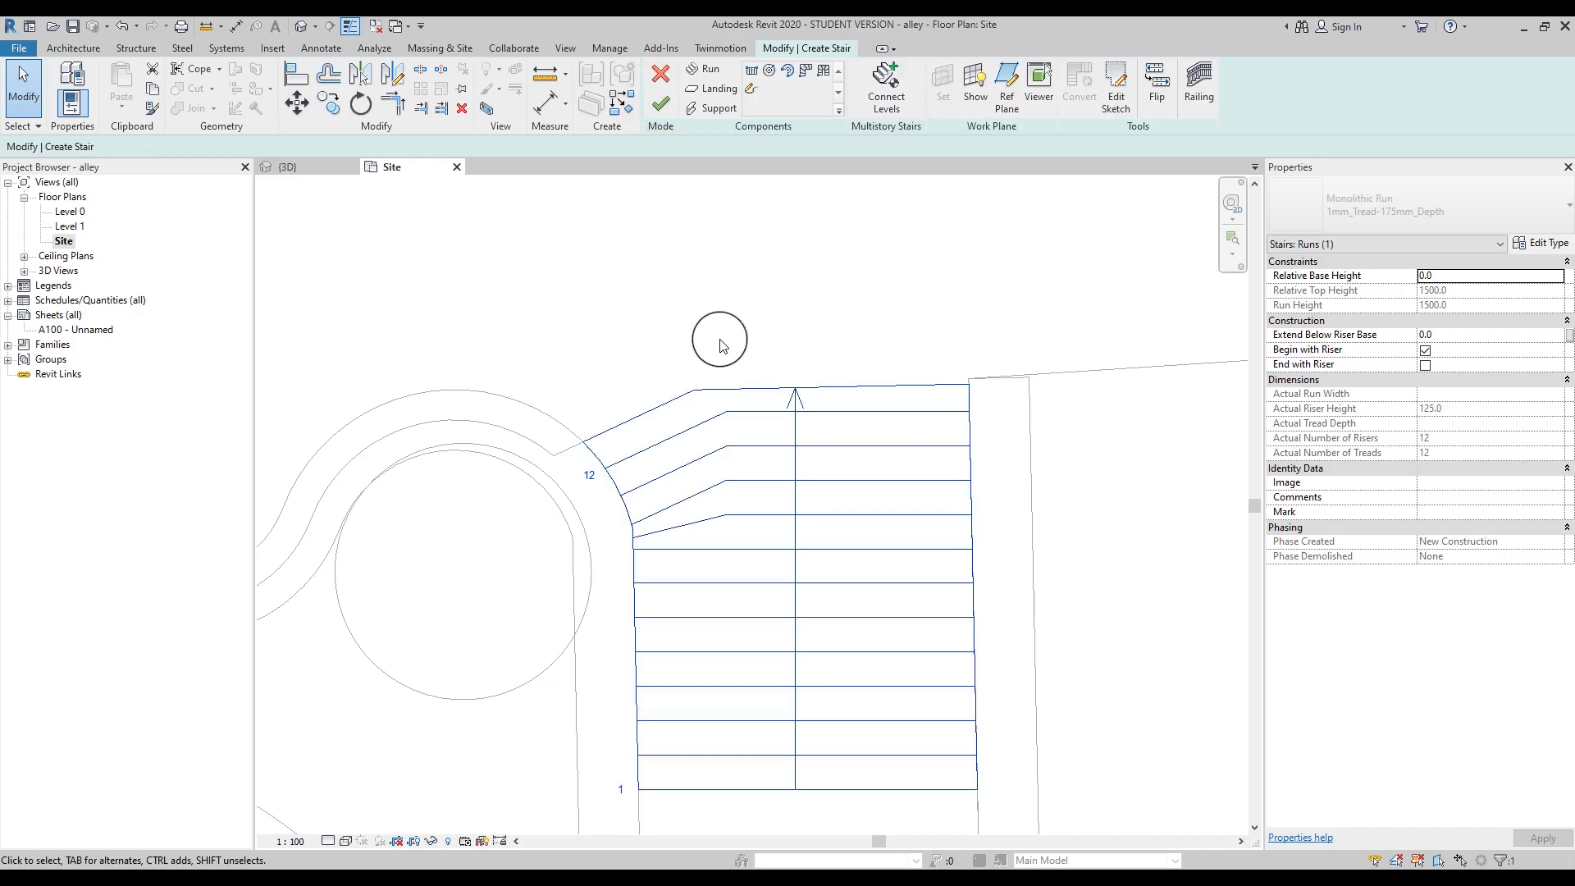
{"action": "left_click", "coordinate": [382, 320]}
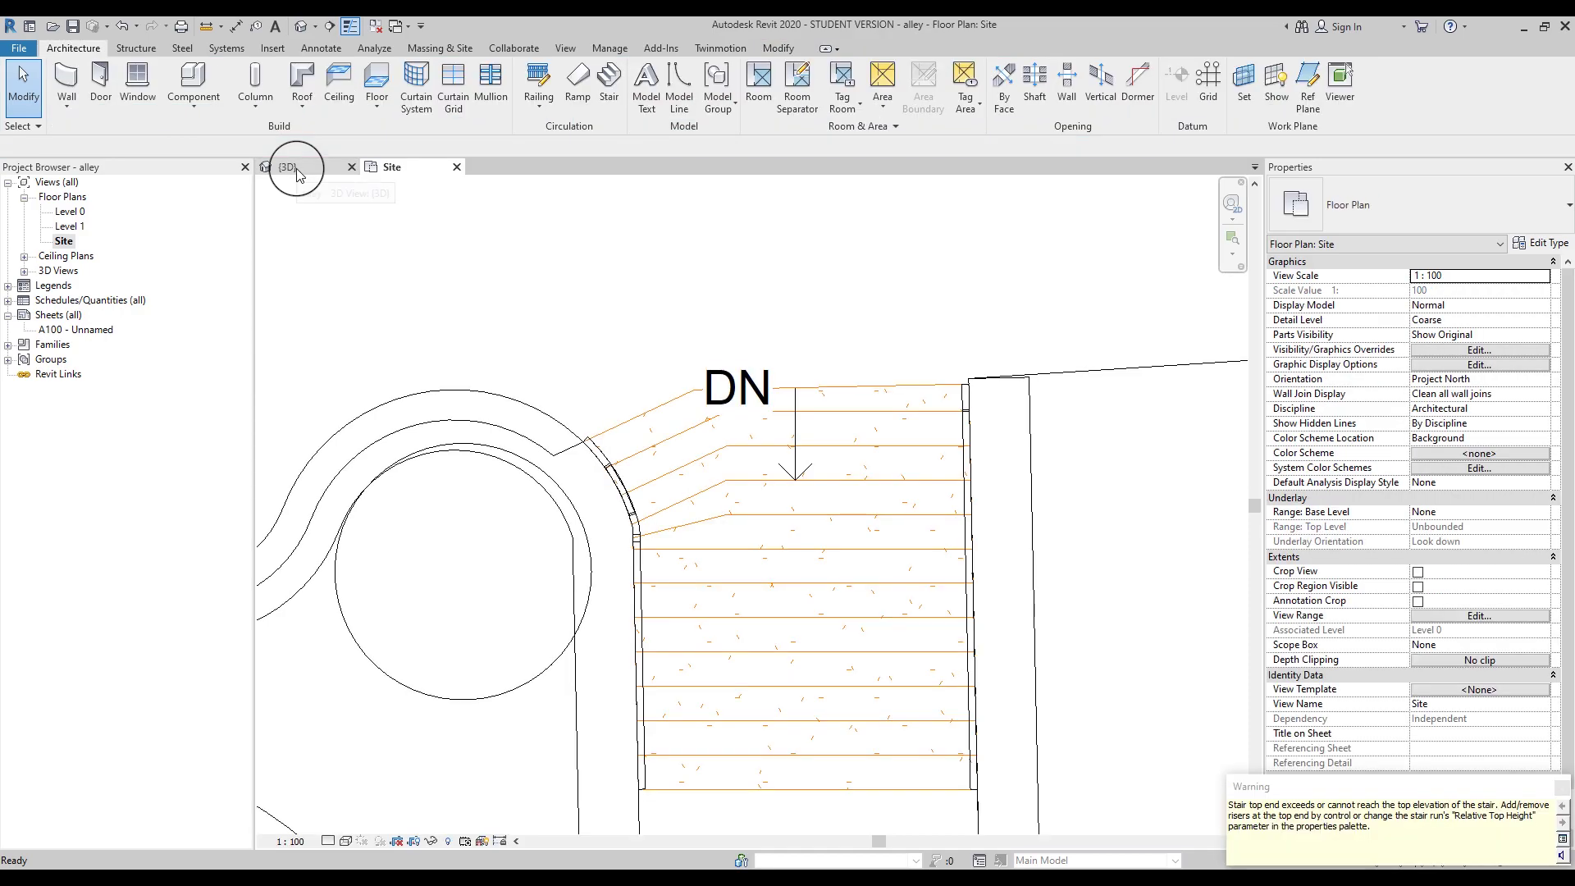
{"action": "left_click", "coordinate": [623, 501]}
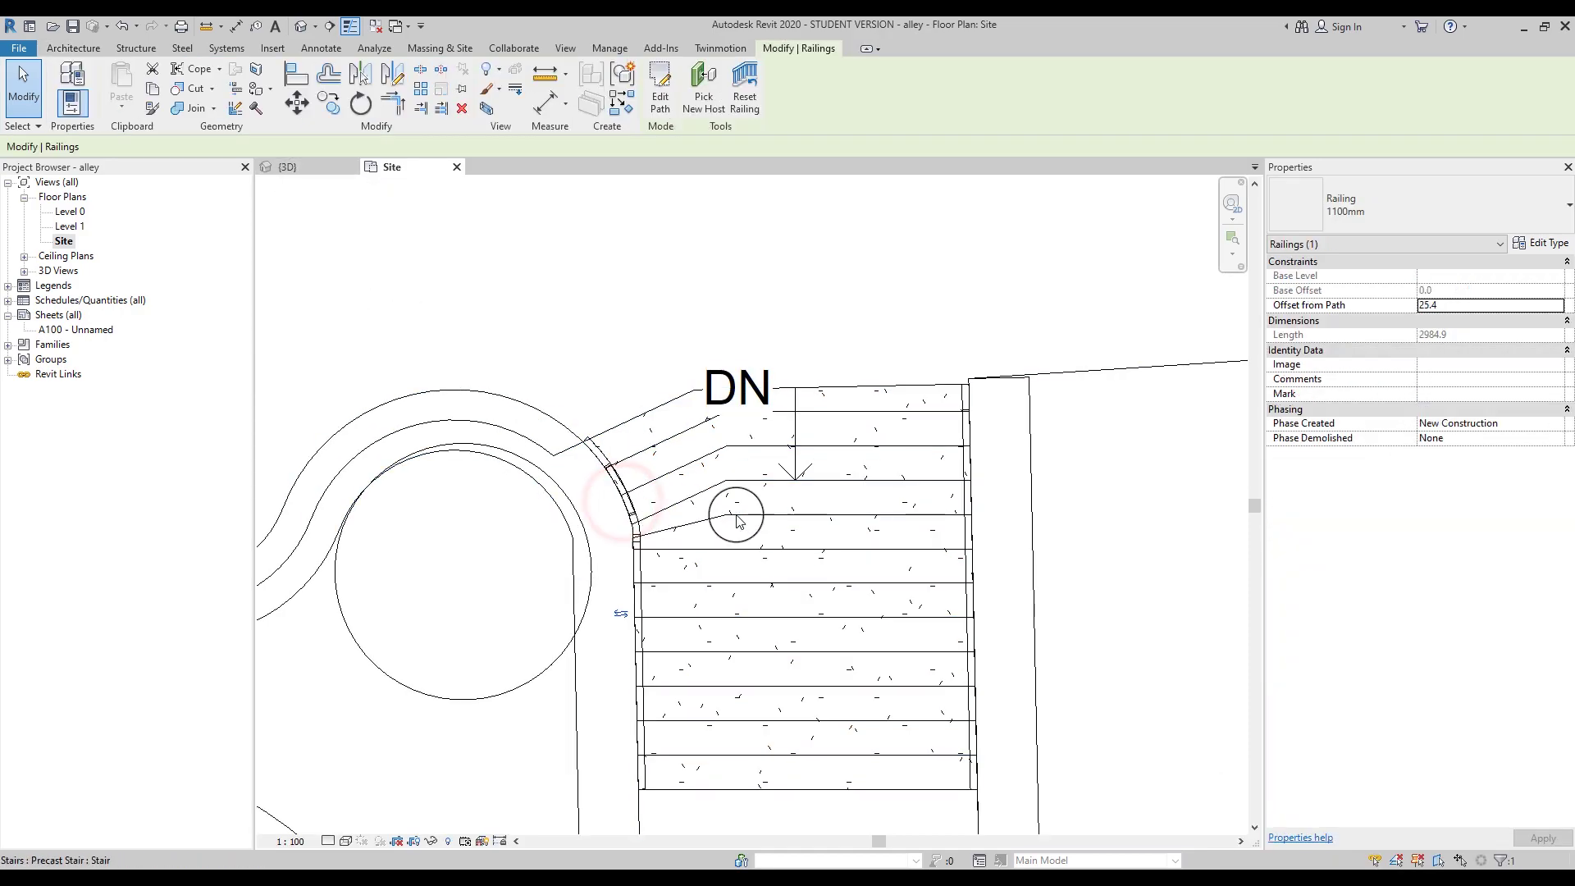
{"action": "key", "text": "Delete"}
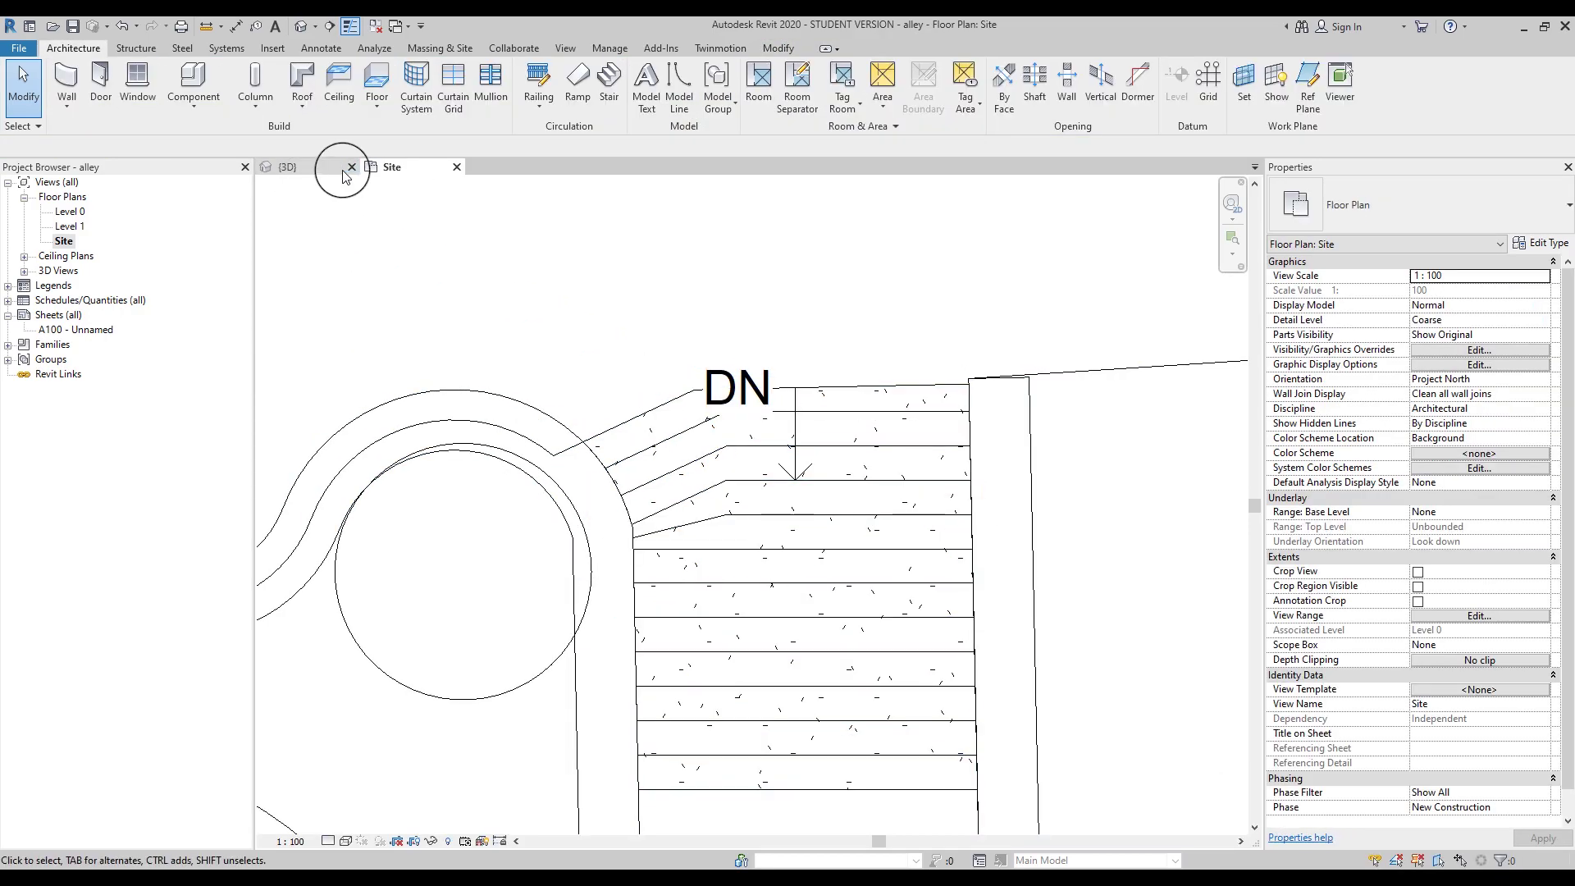
Step: Examine in the 3D view how the stair's top edge meets the road floor between the walls
{"action": "left_click", "coordinate": [294, 167]}
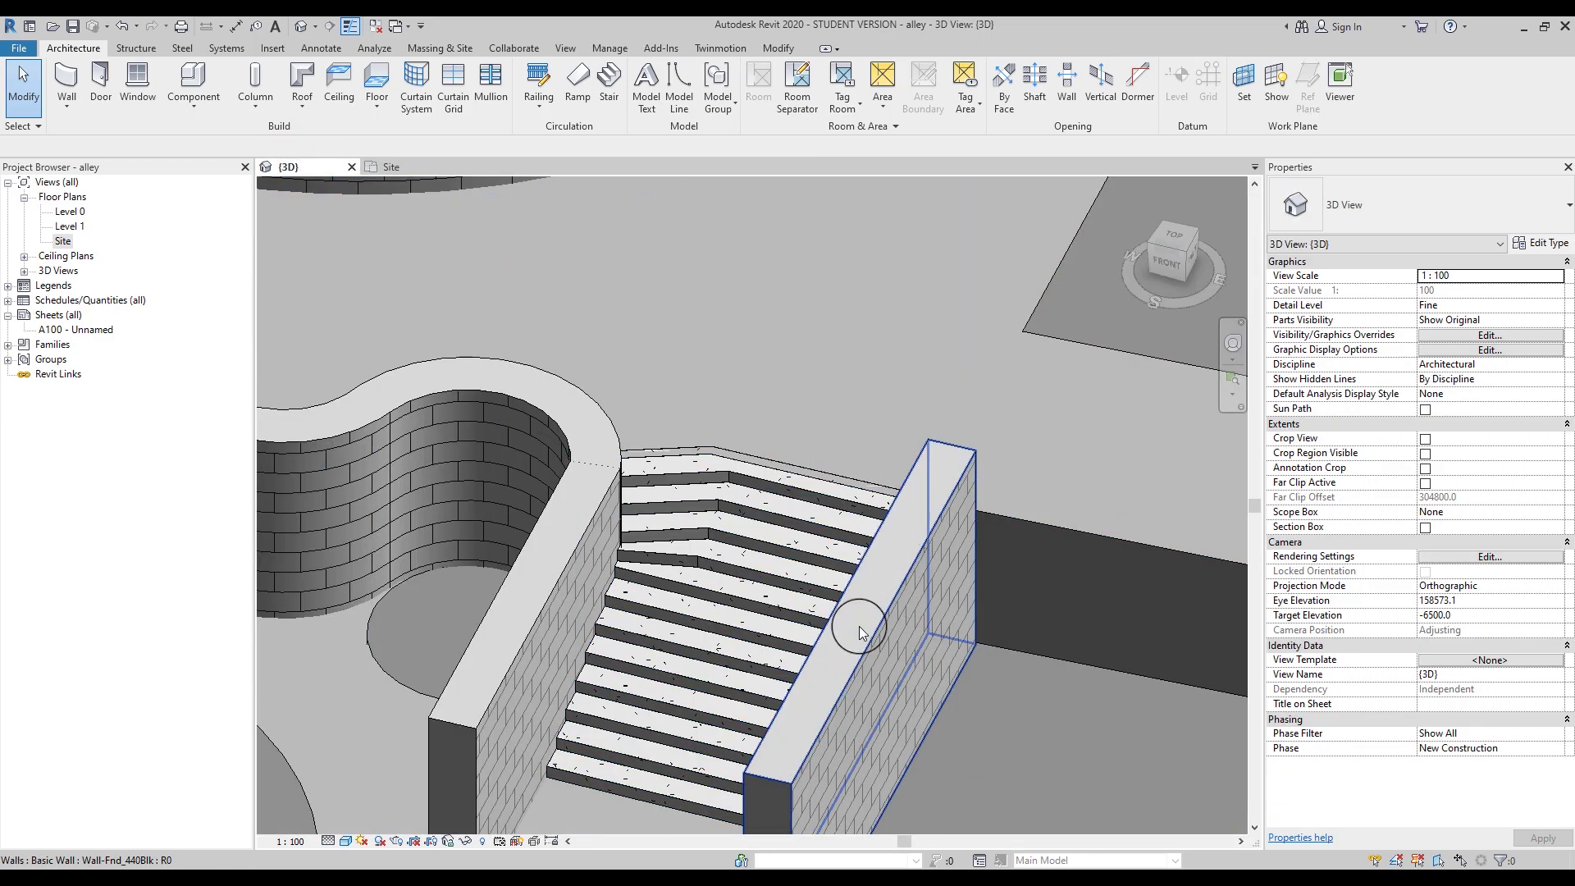
{"action": "scroll", "coordinate": [800, 656], "scroll_direction": "up", "scroll_amount": 4}
{"action": "middle_click_drag", "start_coordinate": [731, 661], "coordinate": [897, 661], "text": "shift"}
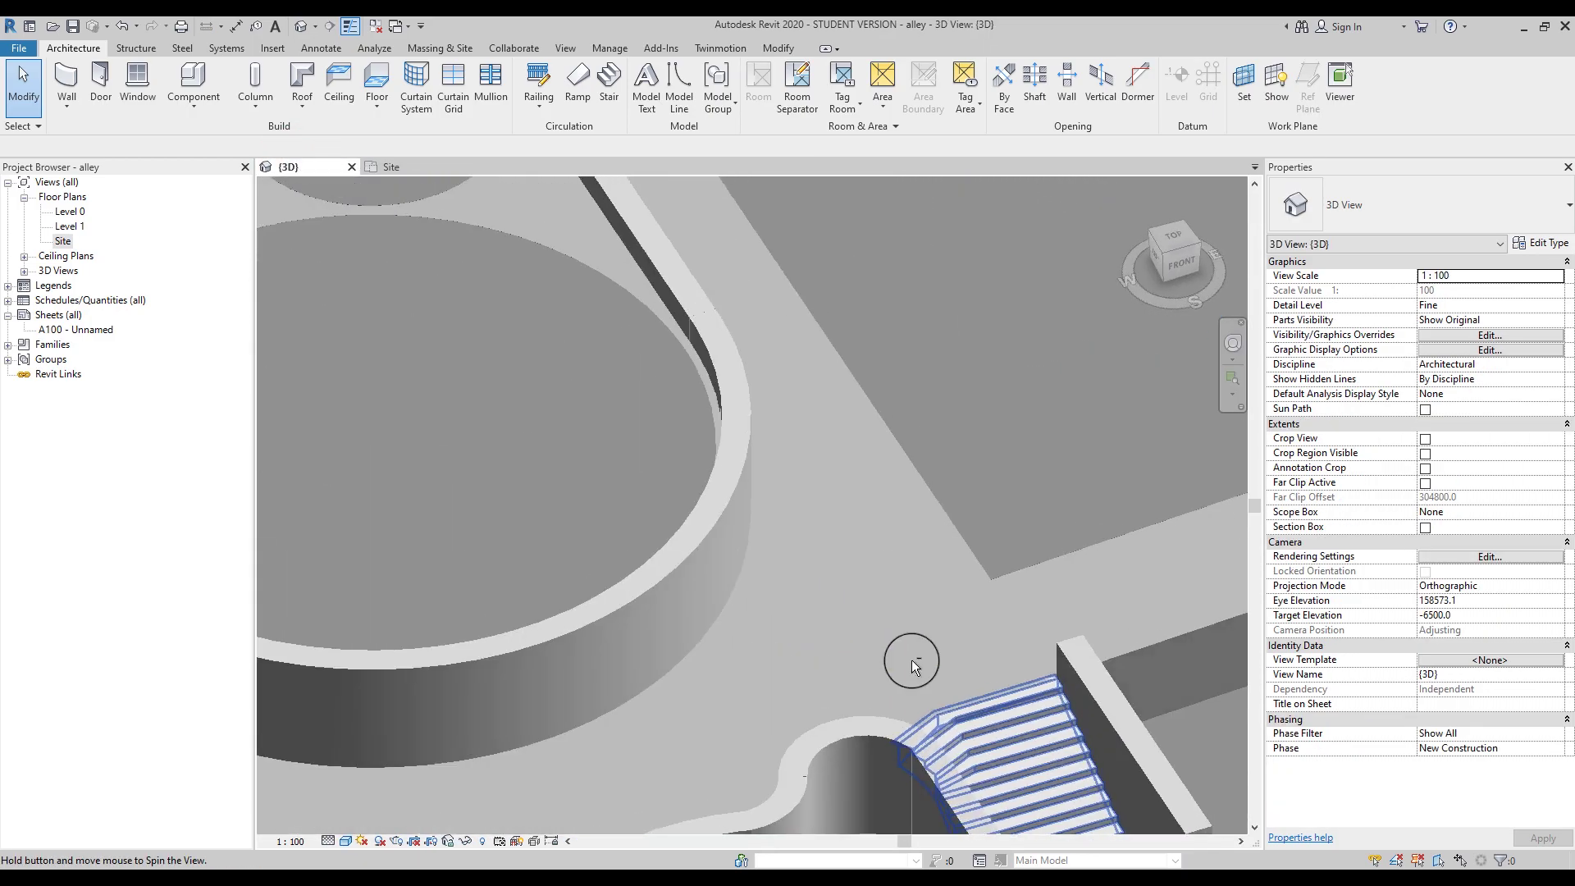
{"action": "middle_click_drag", "start_coordinate": [763, 443], "coordinate": [662, 344]}
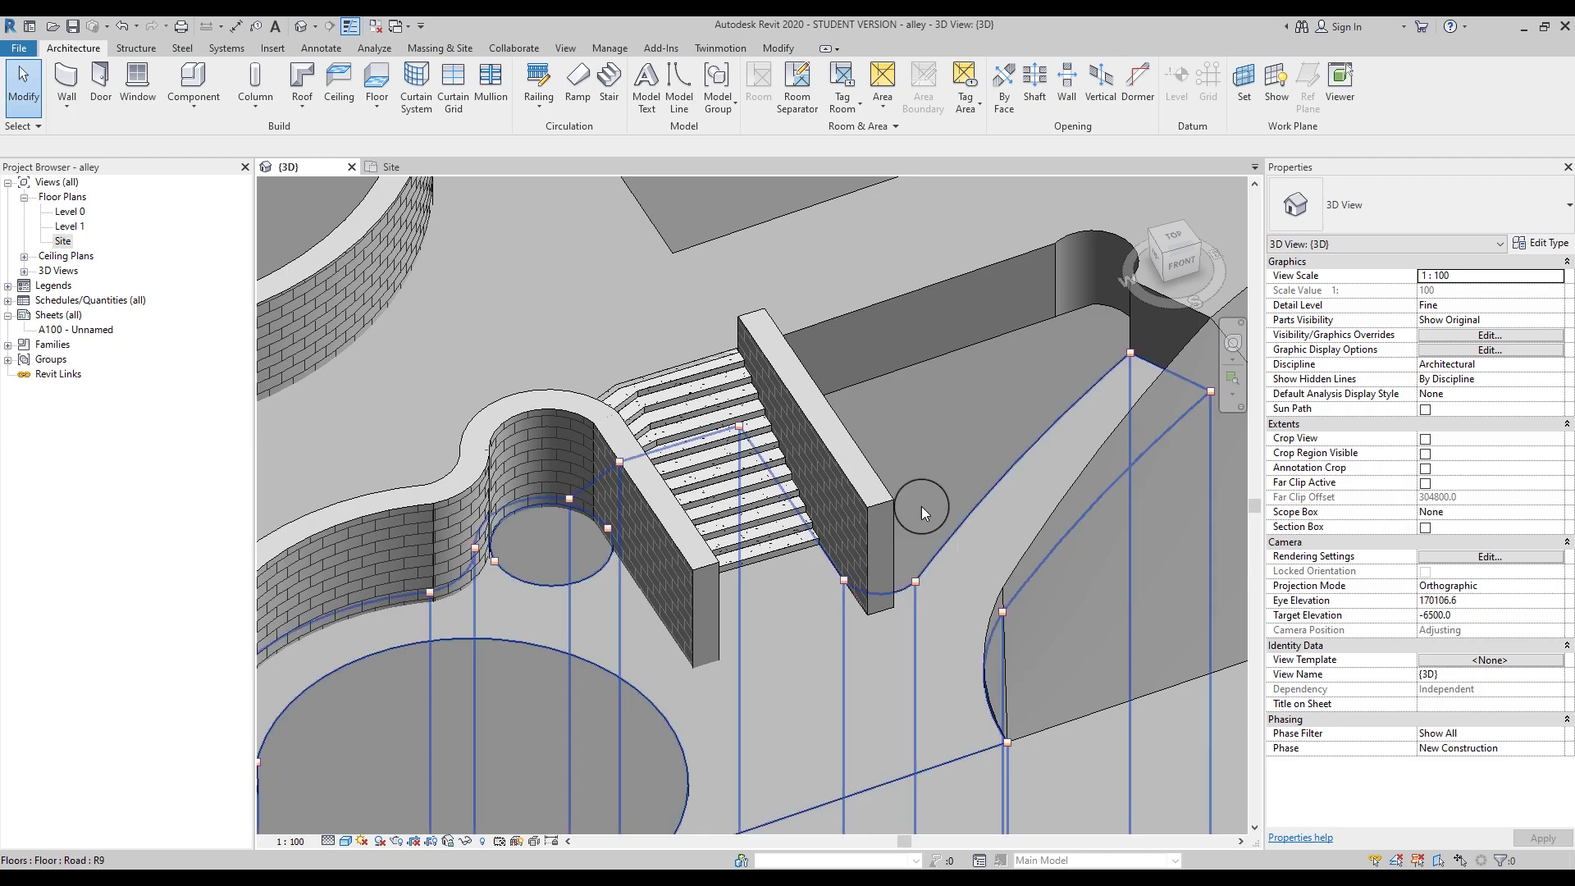
{"action": "scroll", "coordinate": [636, 383], "scroll_direction": "up", "scroll_amount": 5}
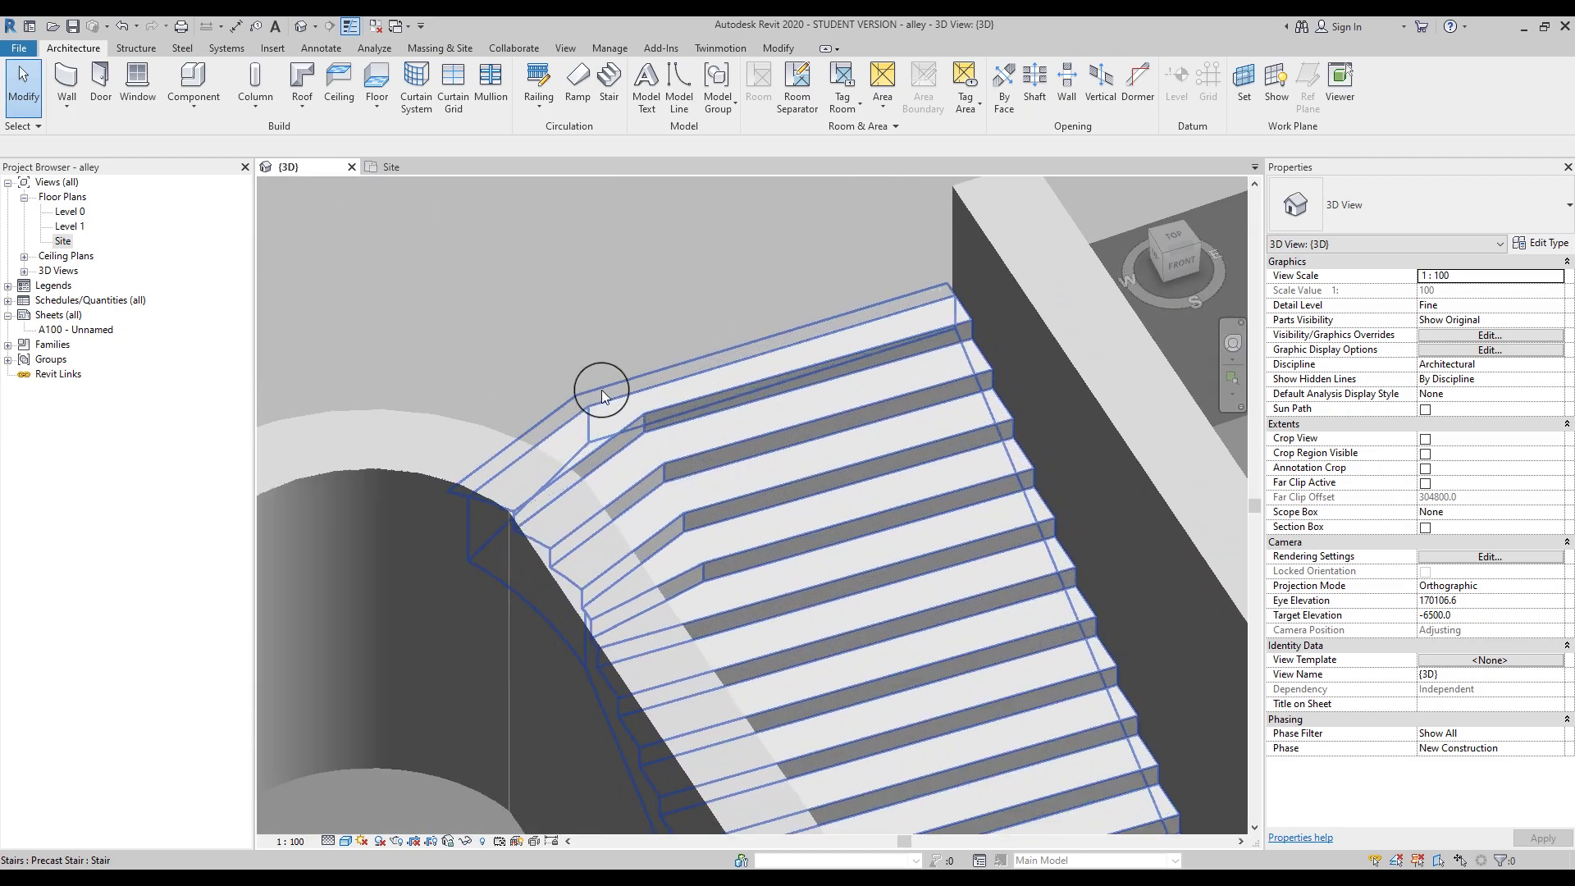
{"action": "left_click", "coordinate": [761, 284]}
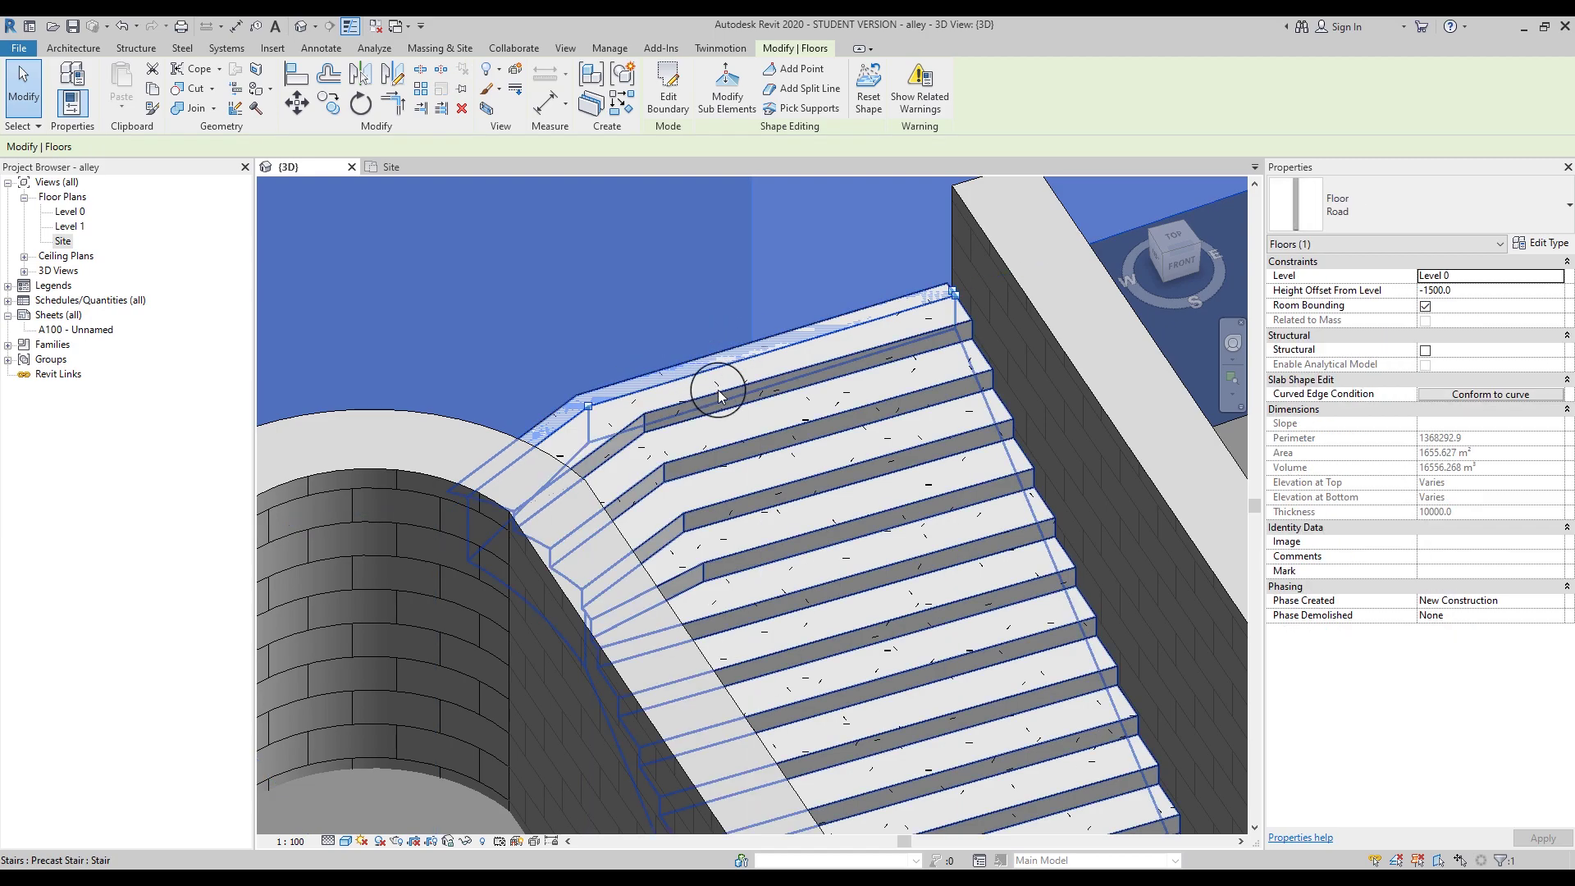
Step: Reopen the stair for editing and open its run's sketch in the 3D view
{"action": "left_click", "coordinate": [713, 395]}
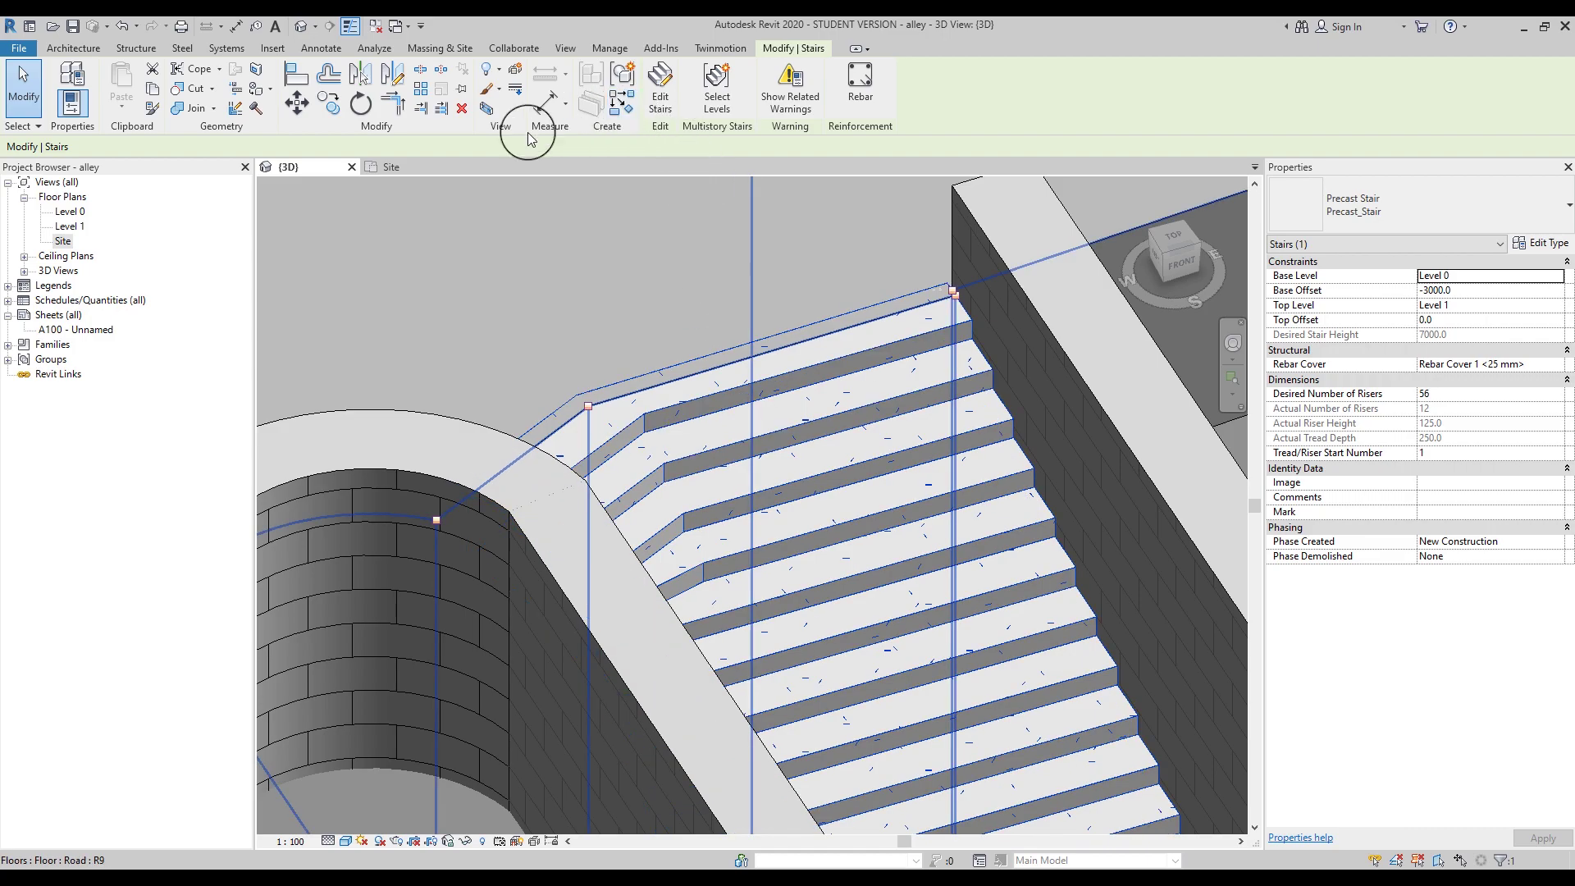
{"action": "left_click", "coordinate": [392, 167]}
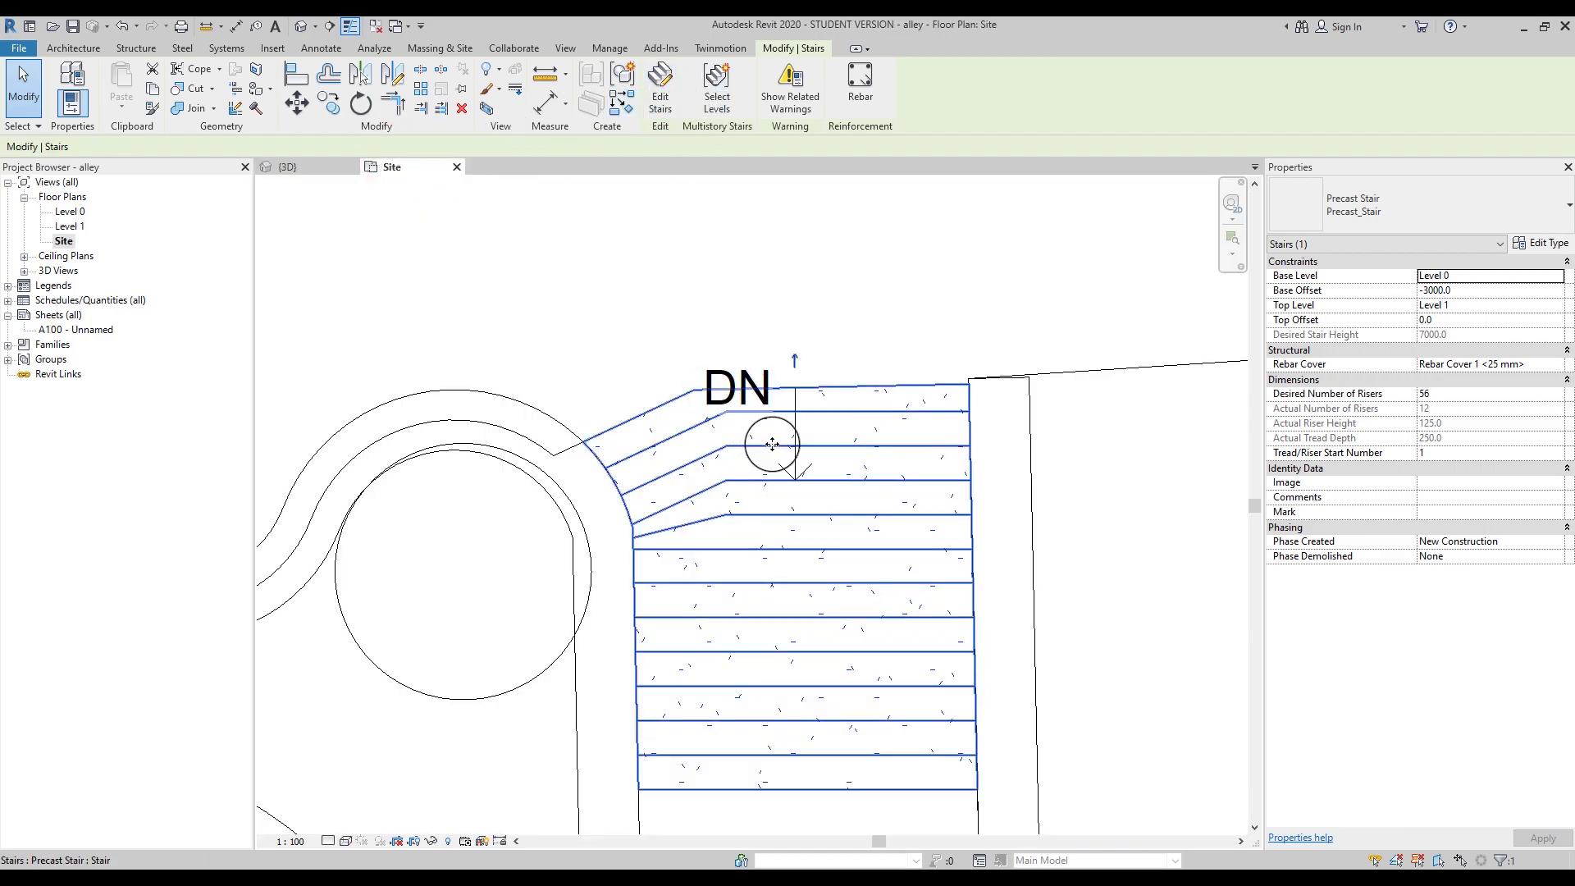
{"action": "left_click", "coordinate": [666, 78]}
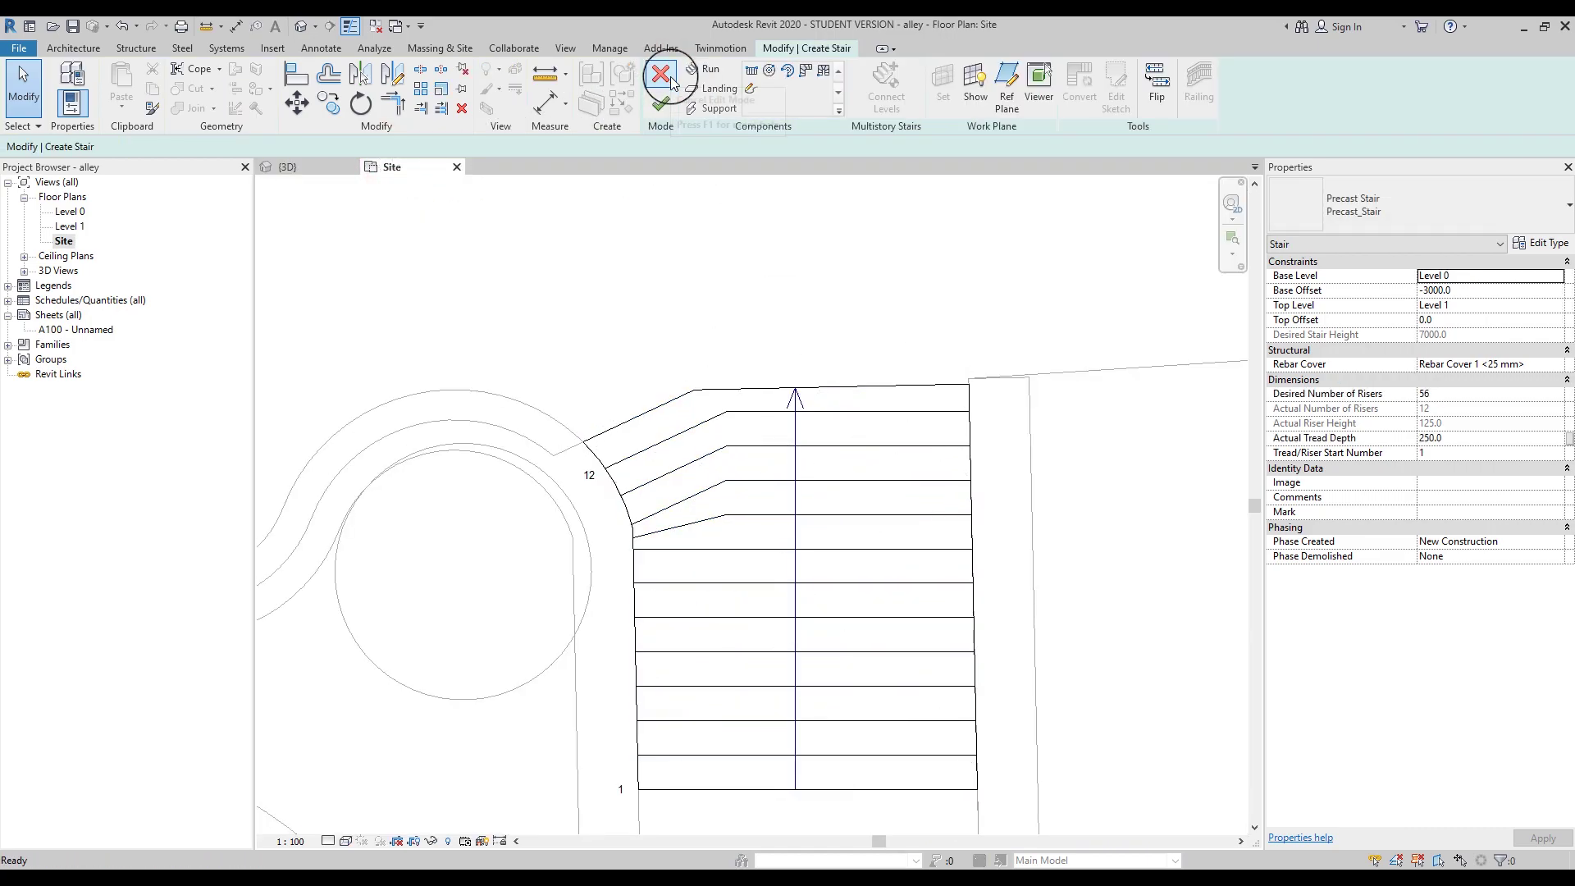
{"action": "left_click", "coordinate": [302, 168]}
{"action": "left_click", "coordinate": [681, 430]}
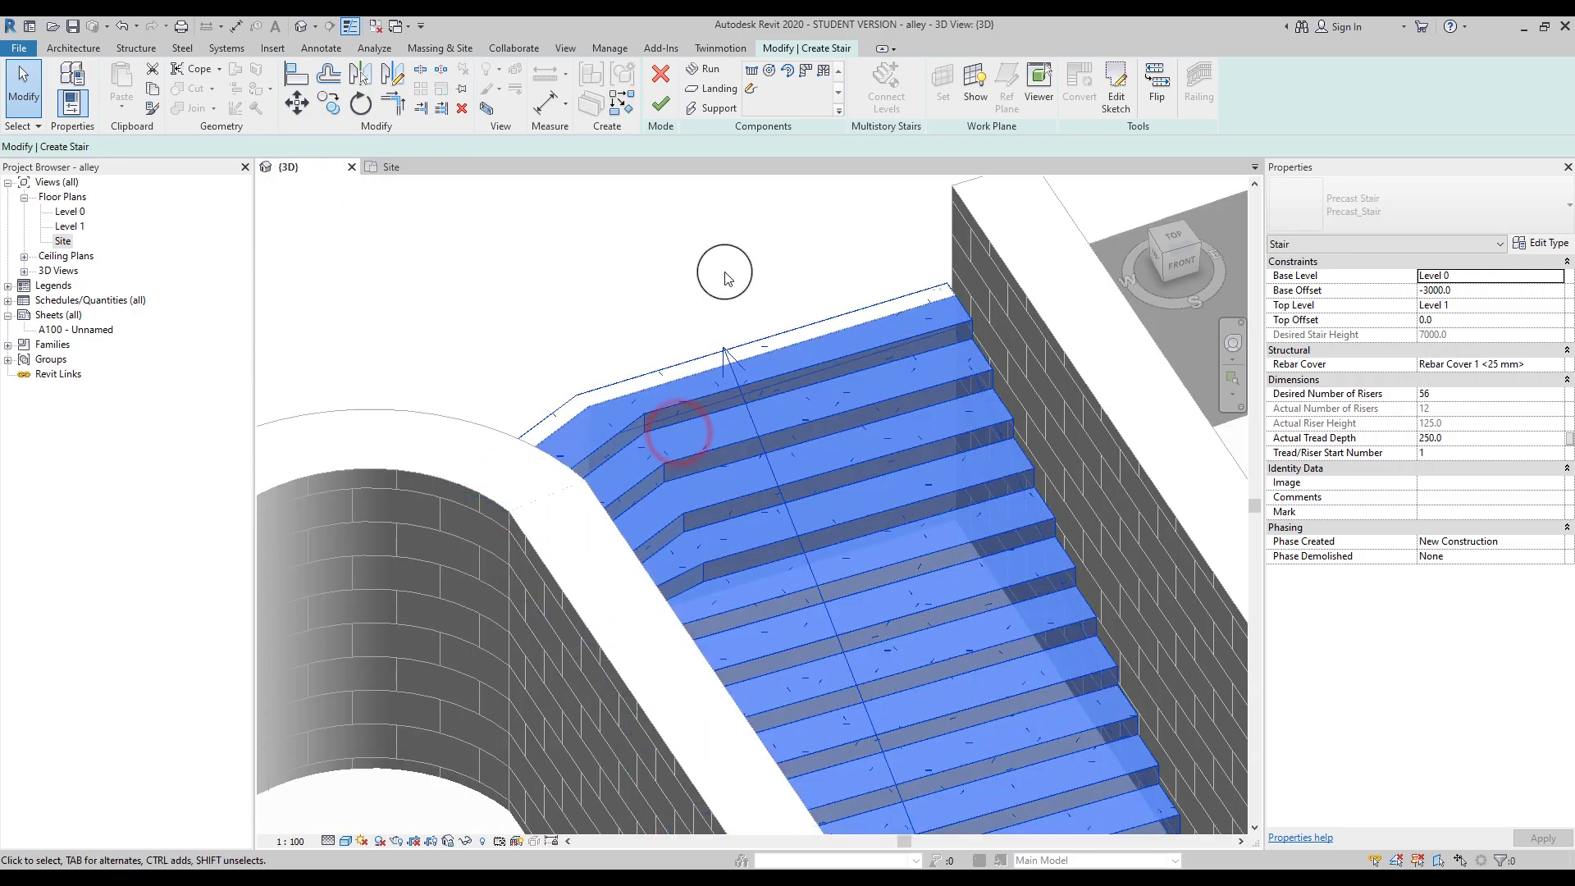
{"action": "left_click", "coordinate": [1116, 82]}
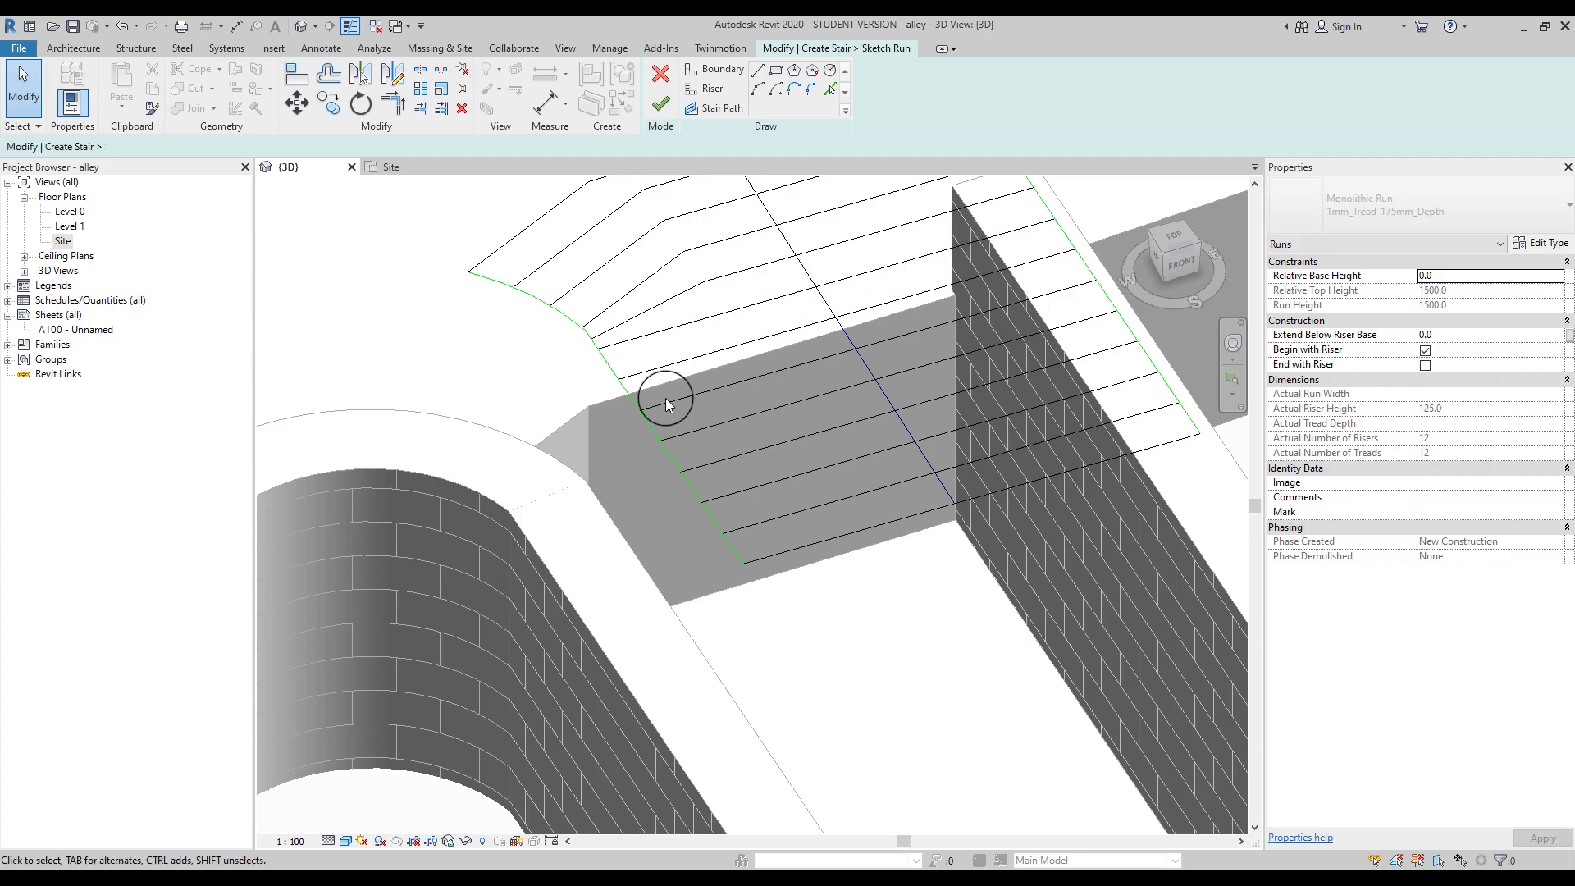
Step: Align the straight and angled segments of the run's top riser with the matching edges of the road floor
{"action": "middle_click_drag", "start_coordinate": [705, 484], "coordinate": [696, 475]}
{"action": "key", "text": "a"}
{"action": "key", "text": "l"}
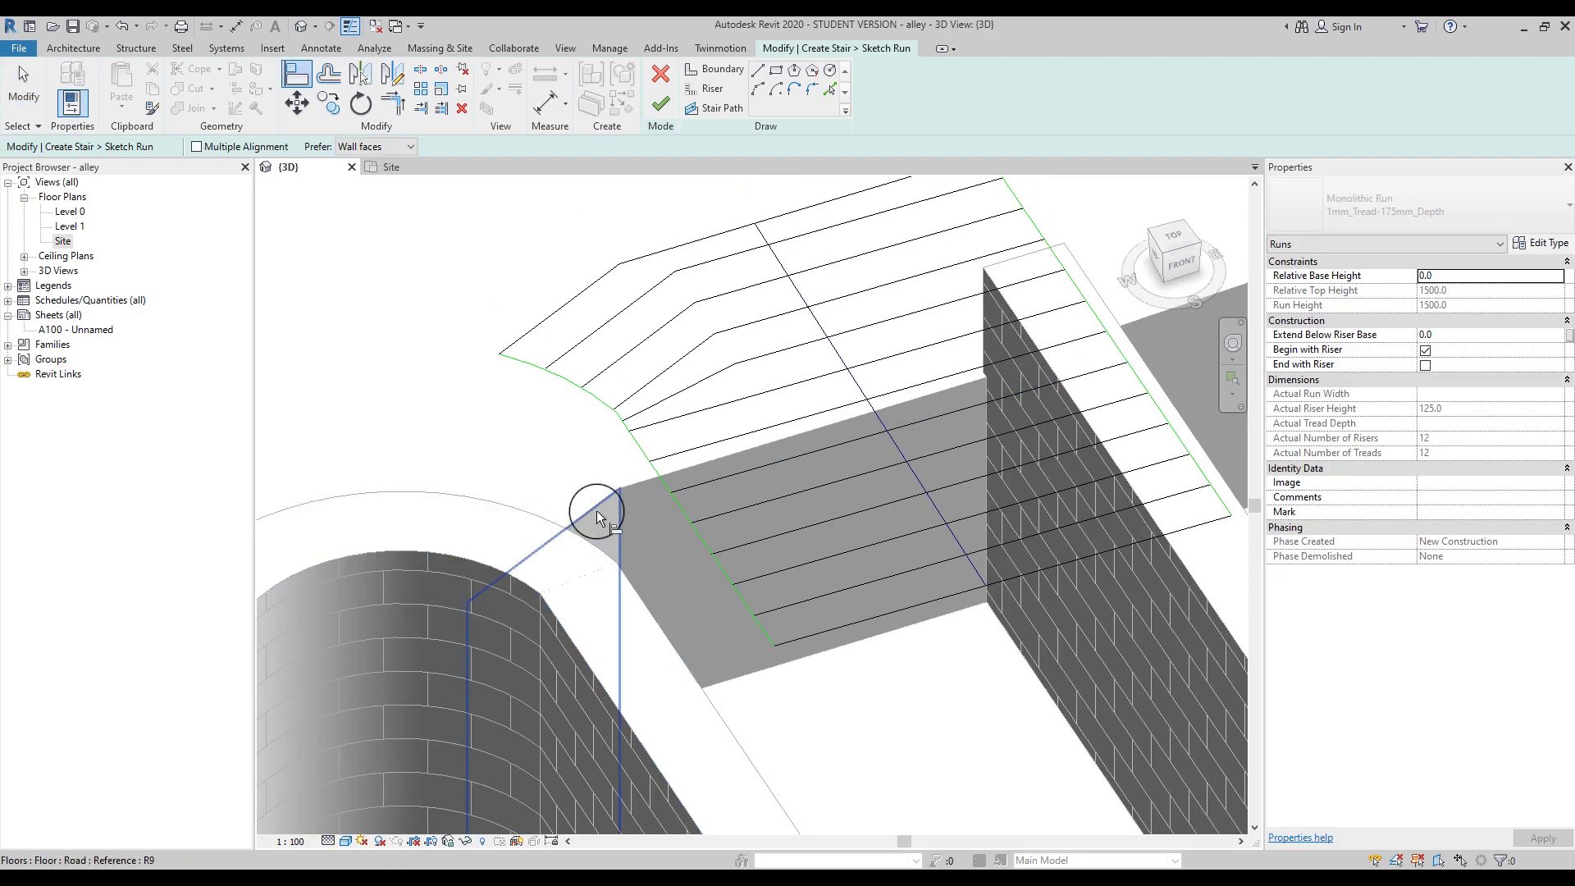
{"action": "left_click", "coordinate": [537, 320]}
{"action": "left_click", "coordinate": [644, 481]}
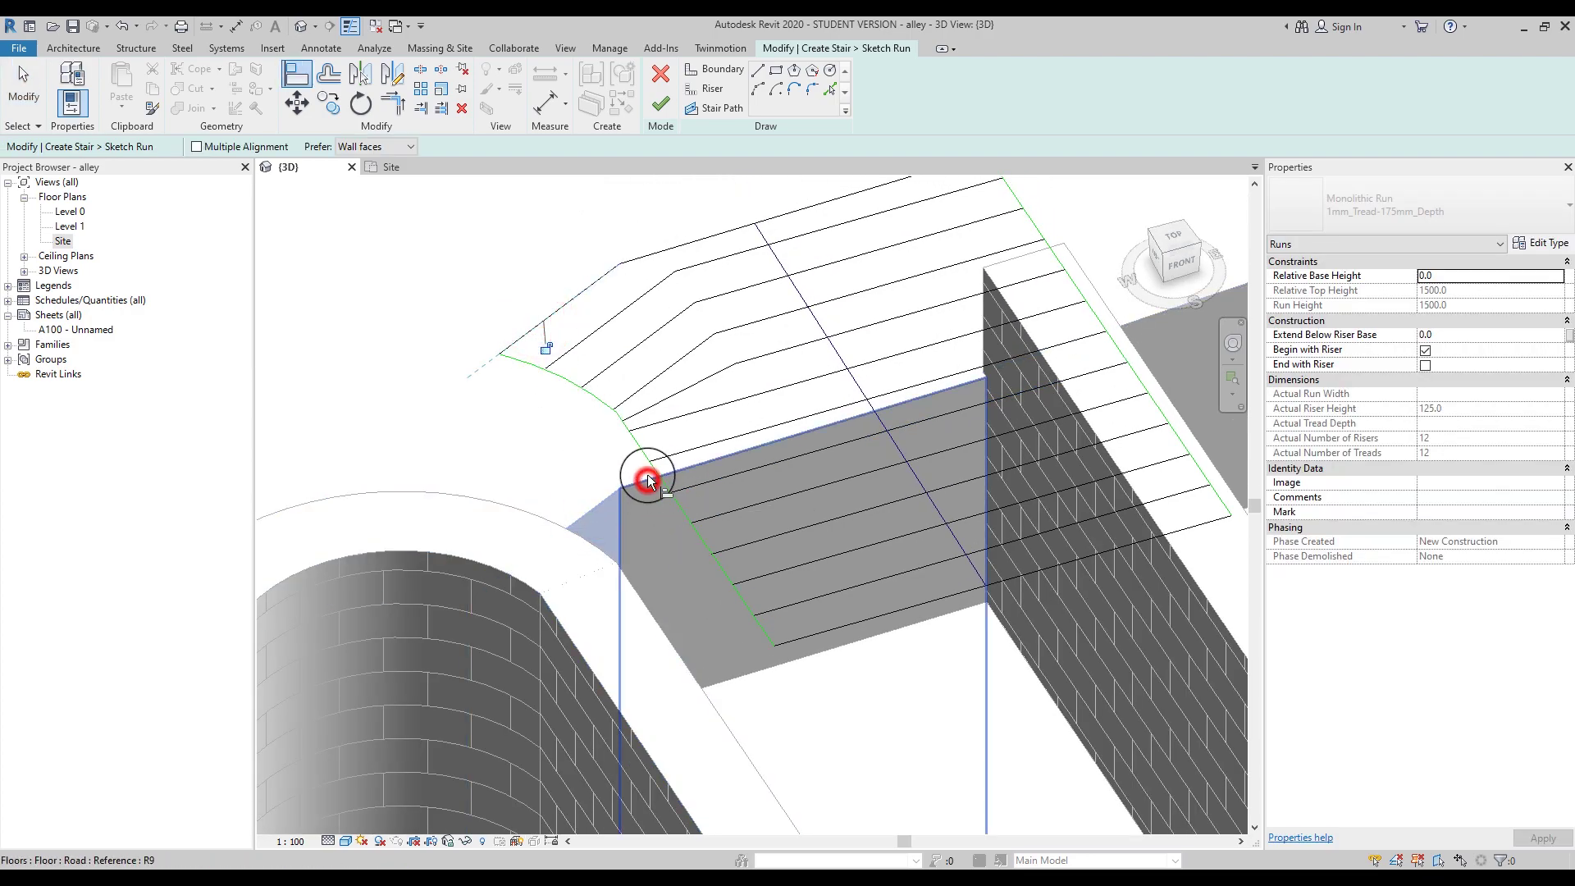
{"action": "left_click", "coordinate": [688, 248]}
{"action": "middle_click_drag", "start_coordinate": [975, 315], "coordinate": [855, 495]}
{"action": "left_click", "coordinate": [862, 487]}
{"action": "key", "text": "Escape"}
{"action": "key", "text": "Escape"}
{"action": "scroll", "coordinate": [872, 441], "scroll_direction": "down", "scroll_amount": 1}
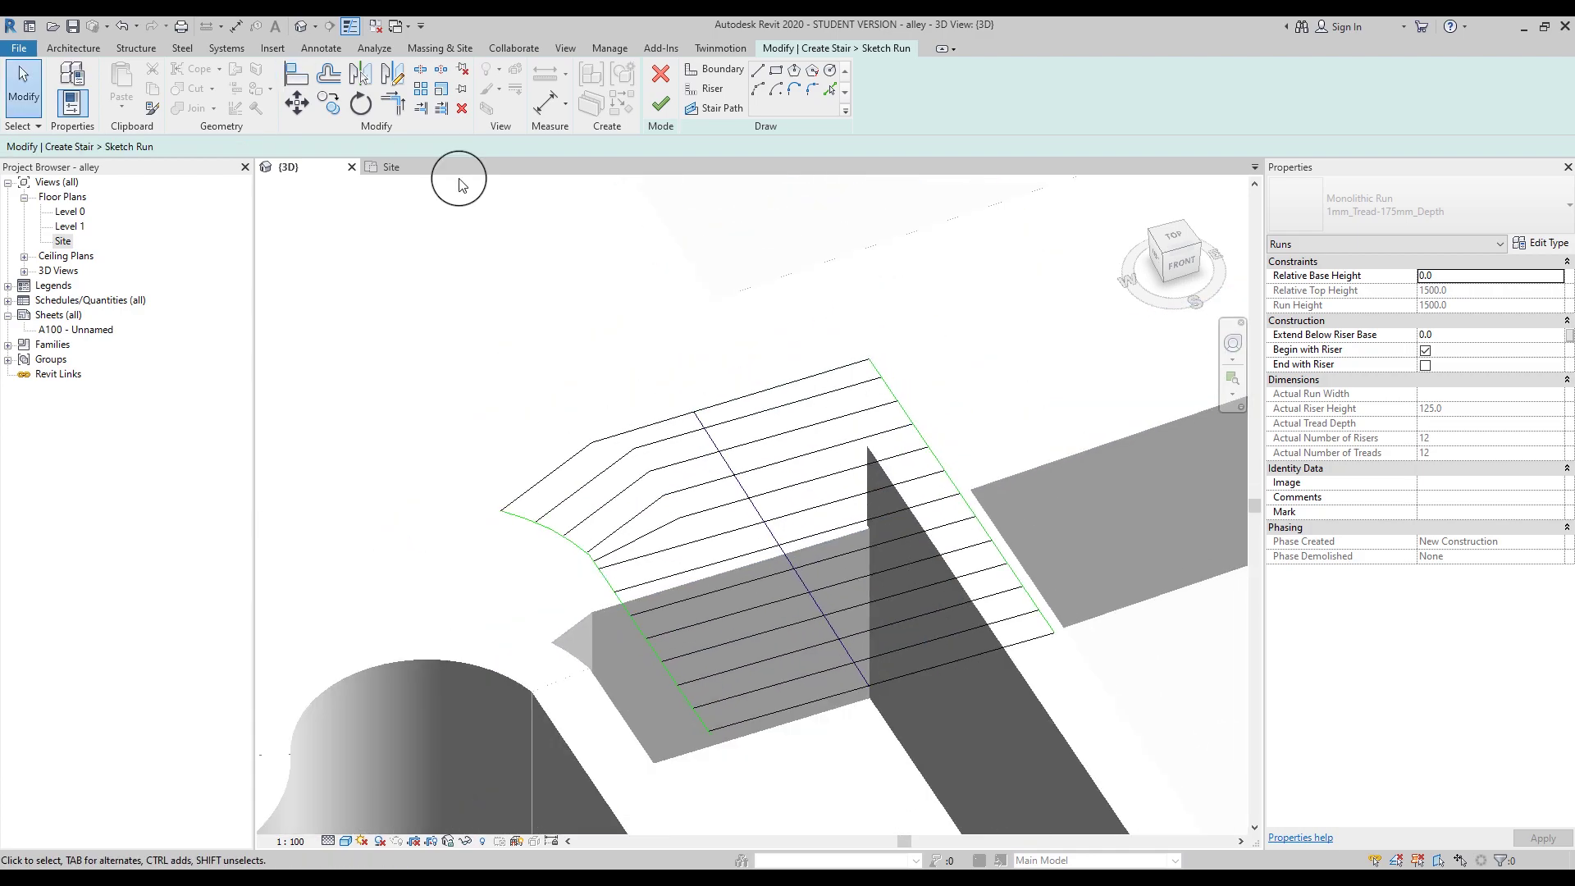
Step: Finish the run sketch and the edited stair
{"action": "left_click", "coordinate": [654, 107]}
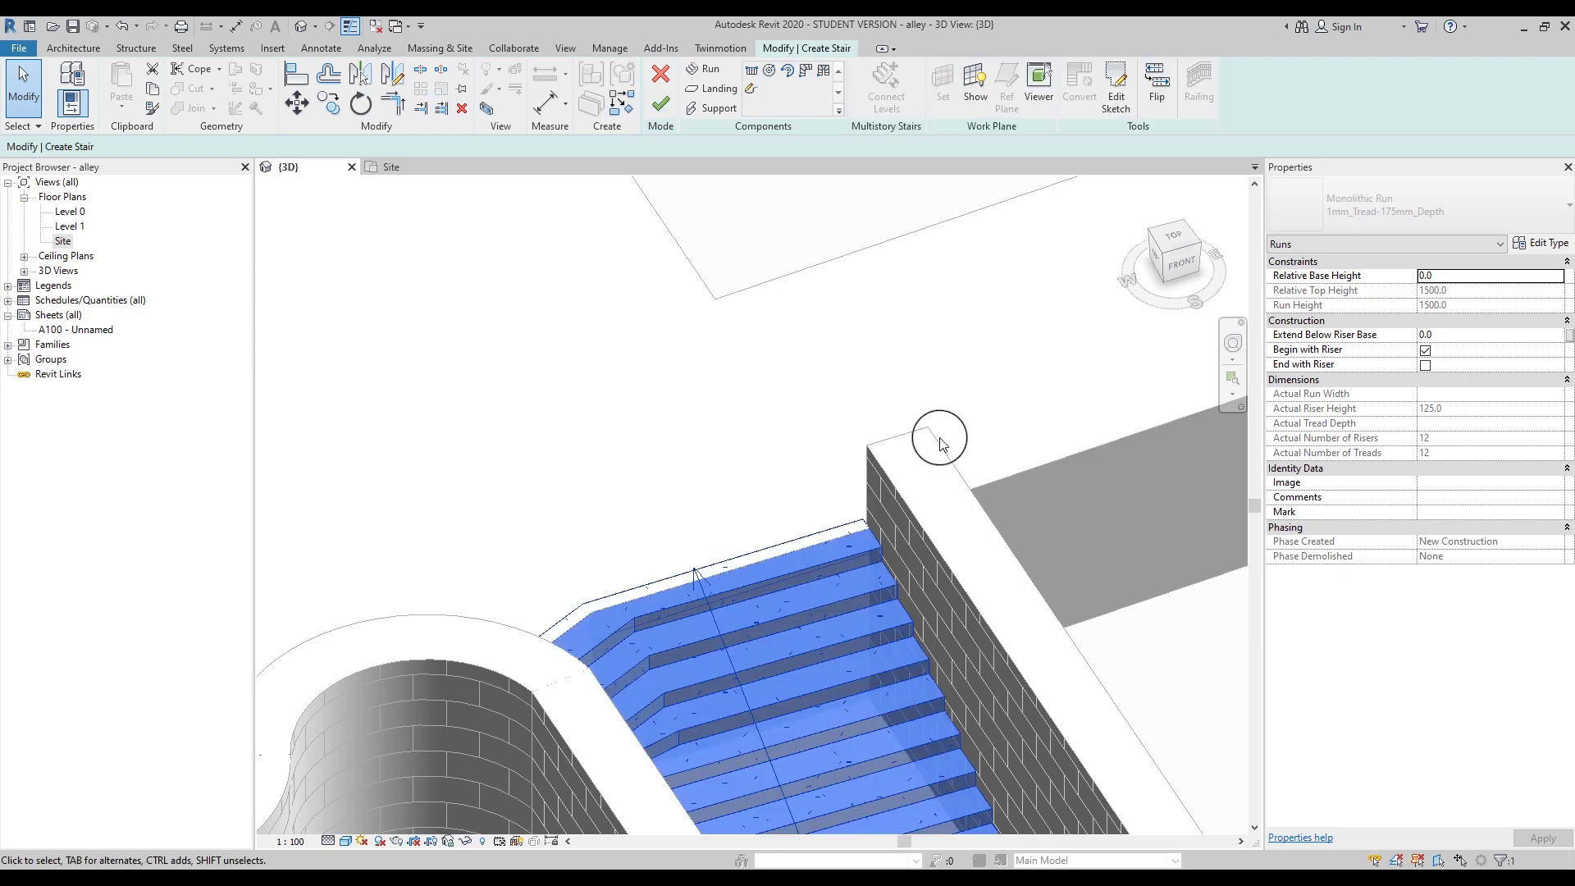
{"action": "left_click", "coordinate": [919, 468]}
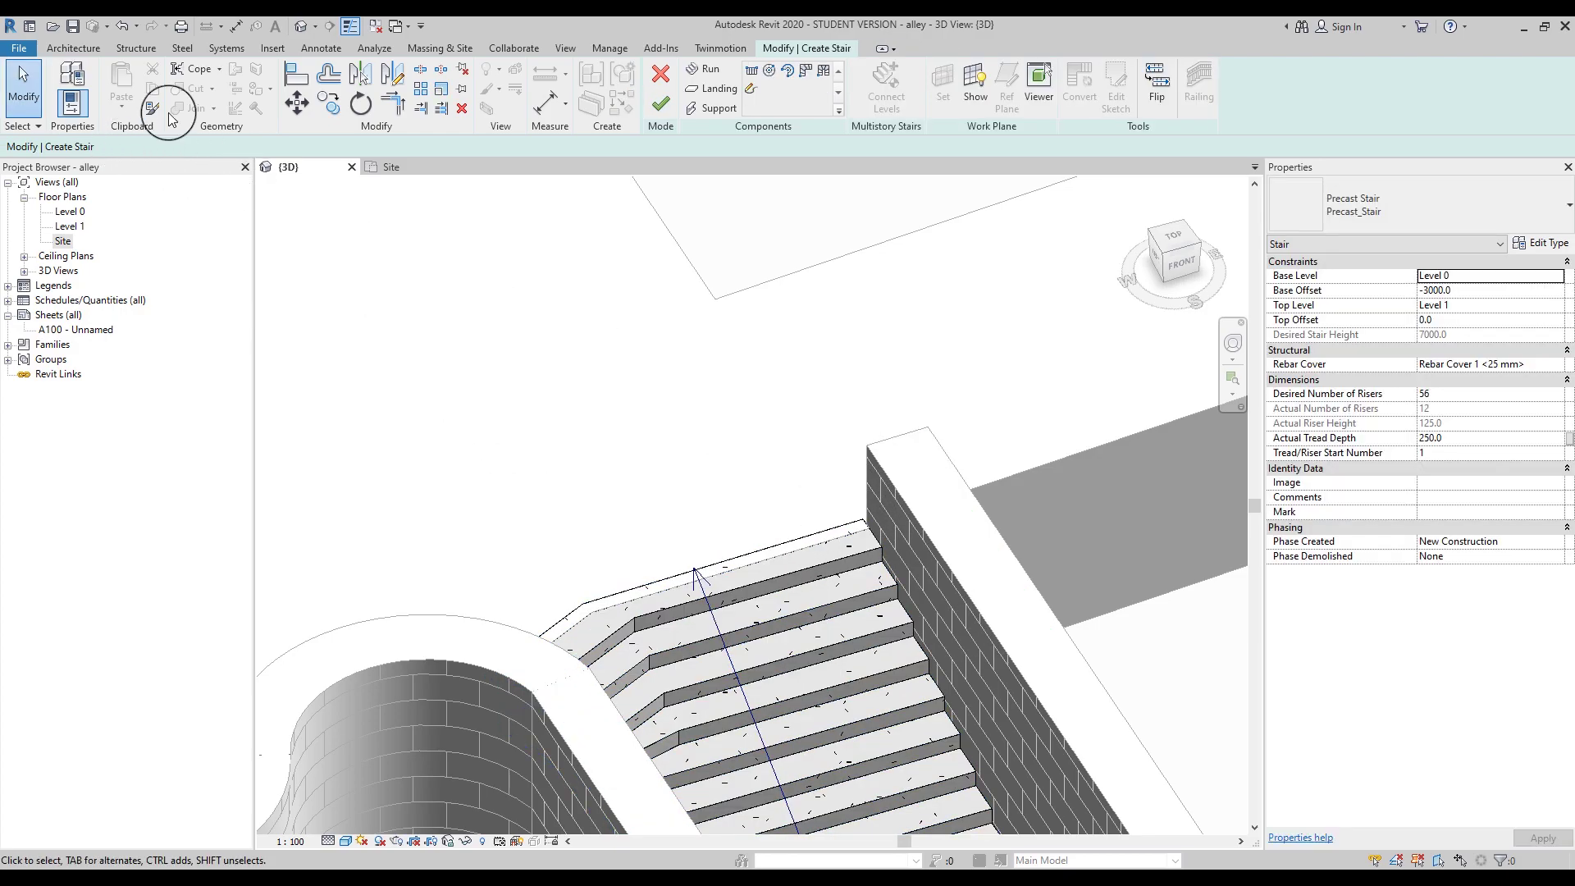
{"action": "left_click", "coordinate": [654, 106]}
Step: Join the geometry of the road floor with the precast stair
{"action": "left_click", "coordinate": [776, 51]}
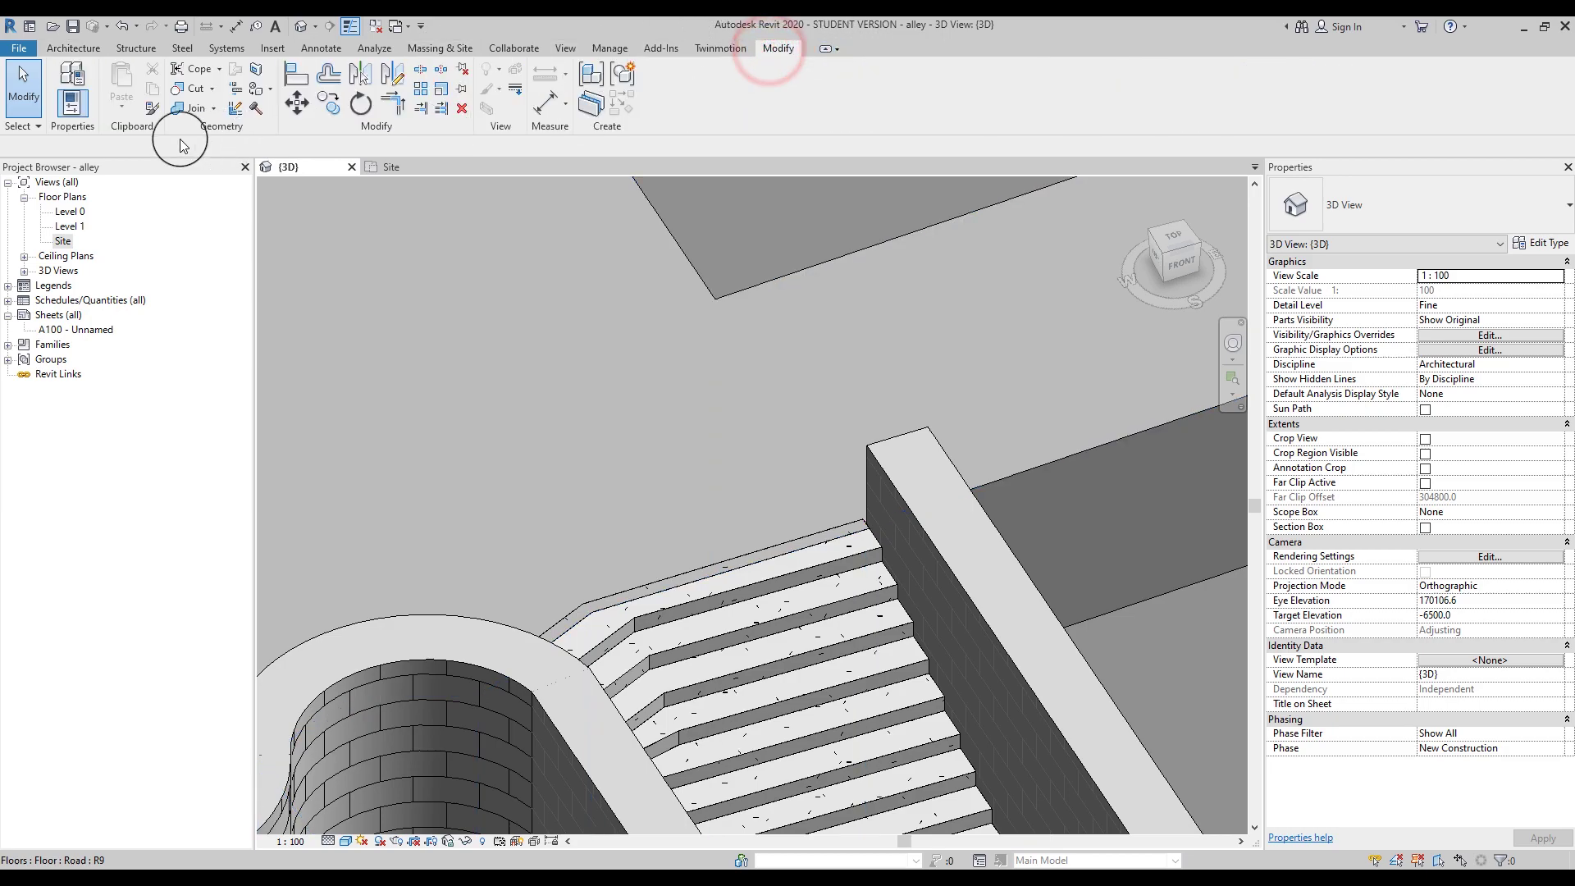
{"action": "left_click", "coordinate": [178, 109]}
{"action": "left_click", "coordinate": [780, 438]}
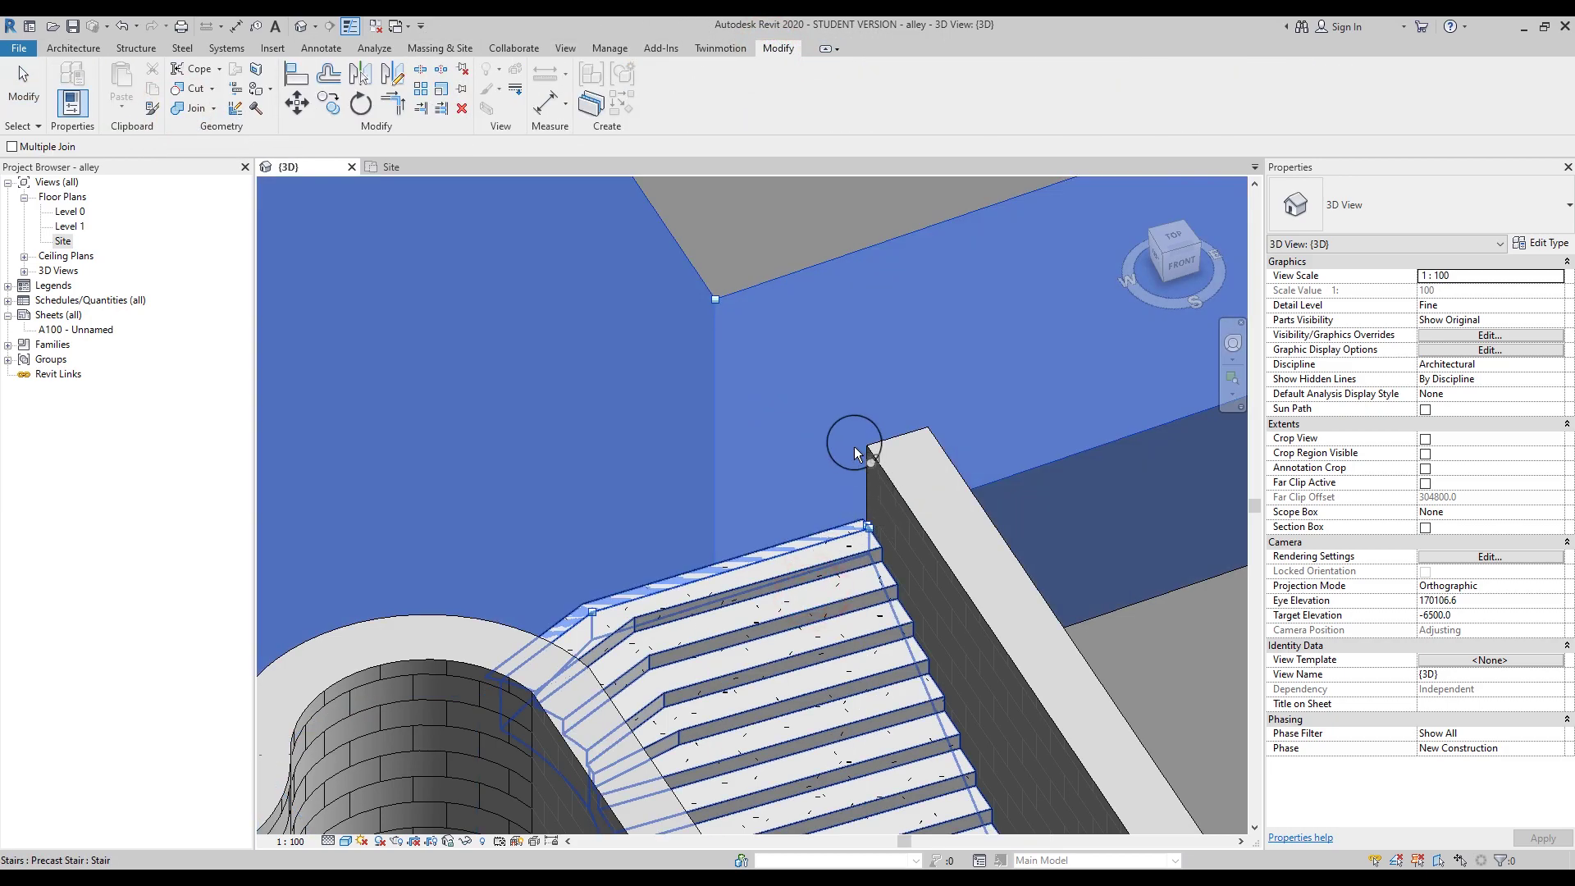
{"action": "left_click", "coordinate": [832, 533]}
{"action": "key", "text": "Escape"}
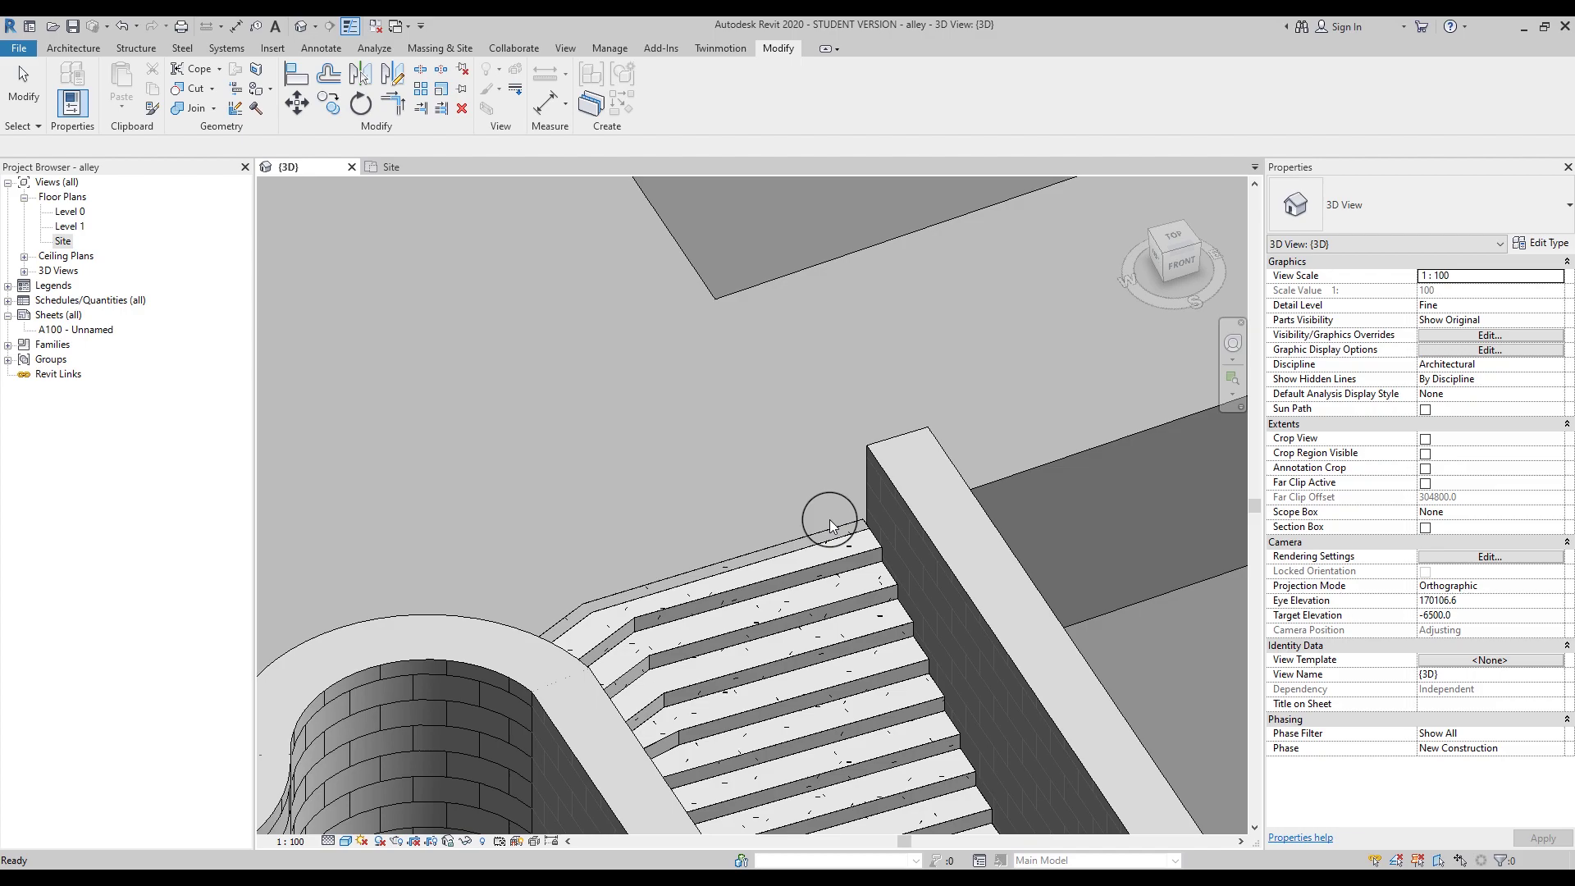
Step: Switch the join order between the road floor and the stair
{"action": "left_click", "coordinate": [213, 109]}
{"action": "left_click", "coordinate": [210, 205]}
{"action": "left_click", "coordinate": [804, 427]}
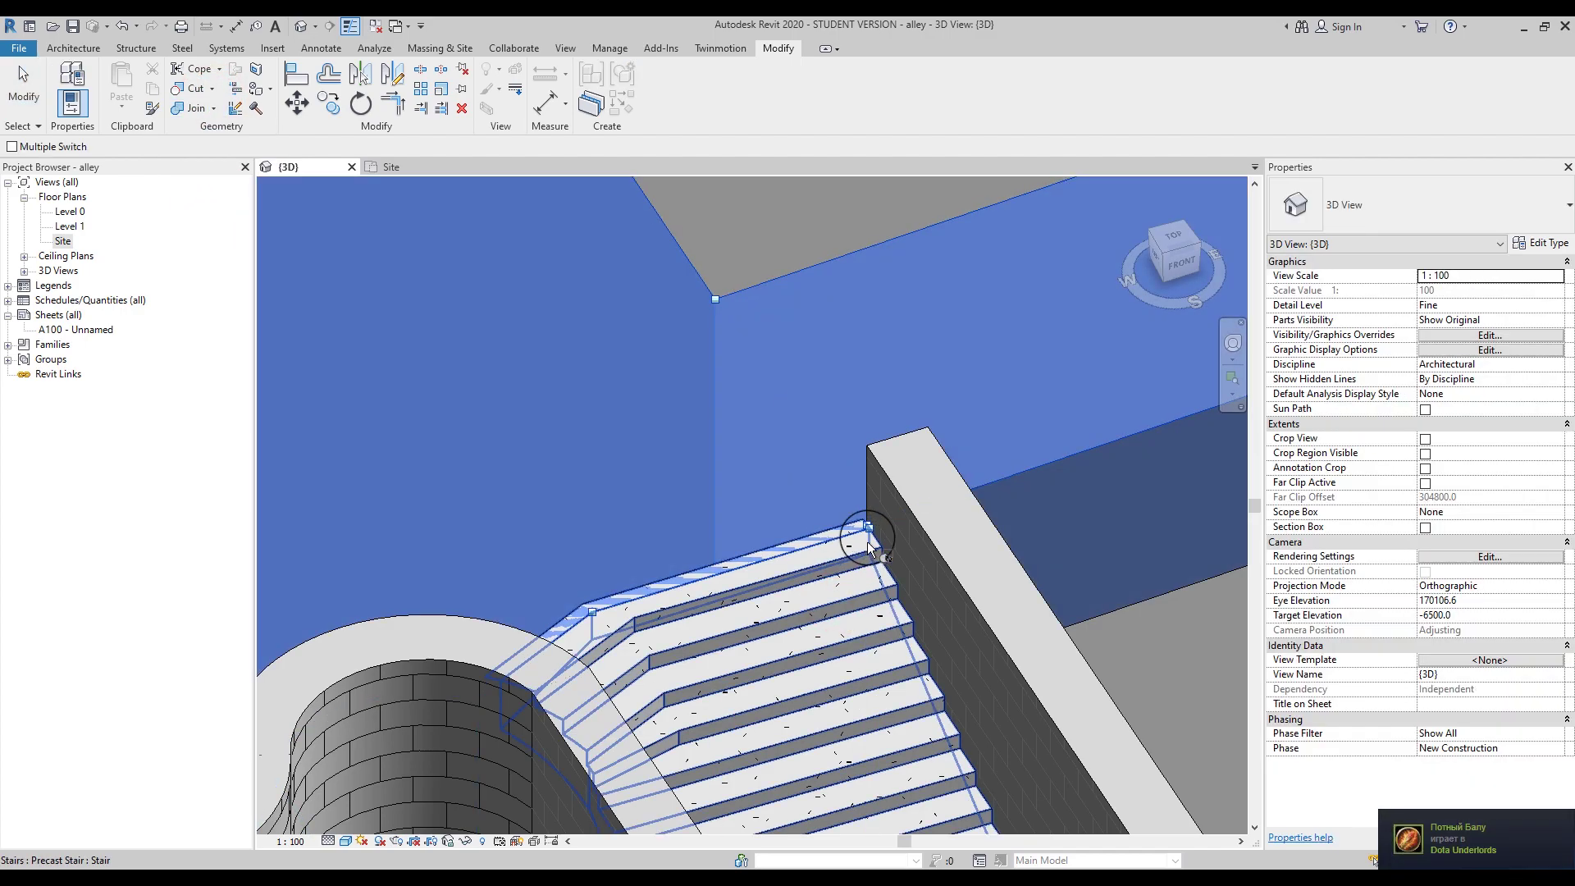
{"action": "left_click", "coordinate": [870, 547]}
{"action": "key", "text": "Escape"}
Step: Open the road floor's boundary and pick the stair's straight and angled top edges as new boundary lines
{"action": "scroll", "coordinate": [775, 415], "scroll_direction": "down", "scroll_amount": 3}
{"action": "left_click", "coordinate": [833, 552]}
{"action": "middle_click_drag", "start_coordinate": [833, 552], "coordinate": [185, 534]}
{"action": "scroll", "coordinate": [693, 481], "scroll_direction": "up", "scroll_amount": 6}
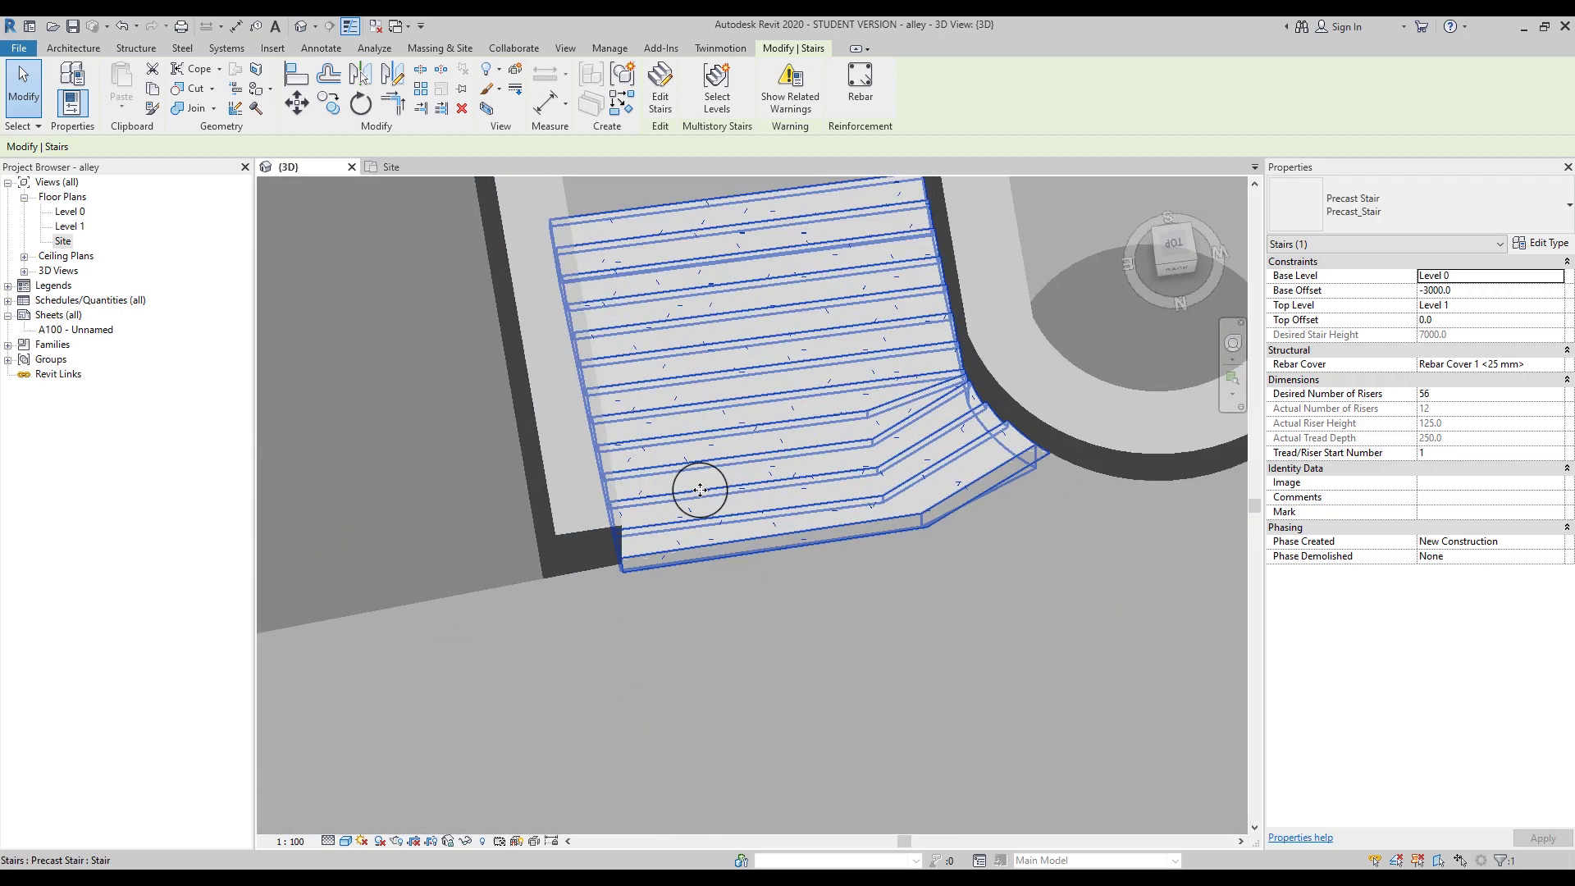
{"action": "left_click", "coordinate": [834, 617]}
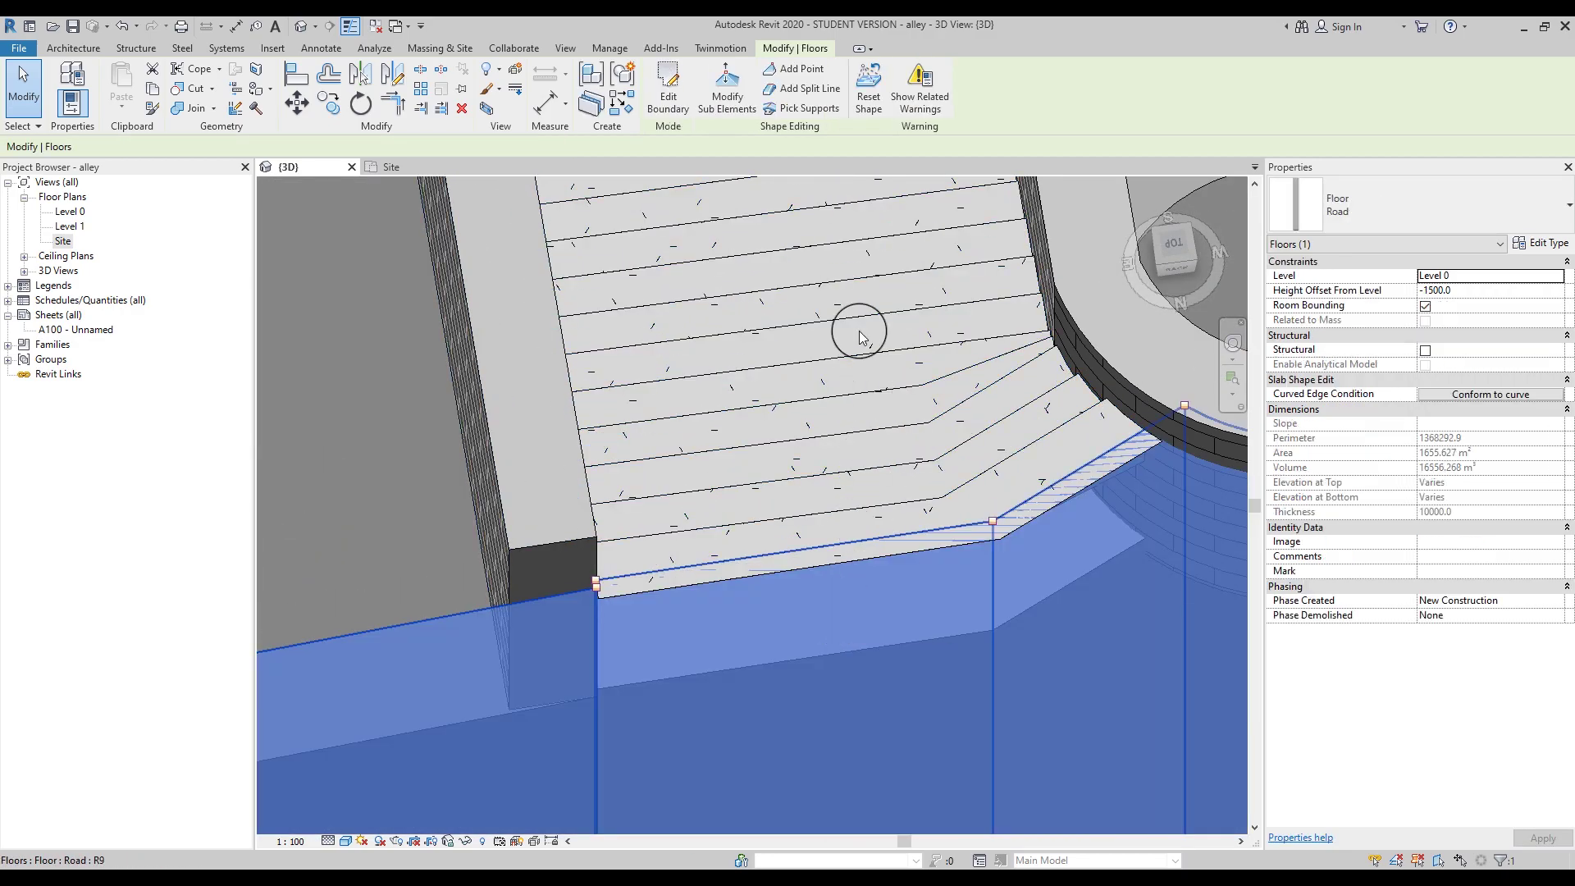
{"action": "left_click", "coordinate": [668, 89]}
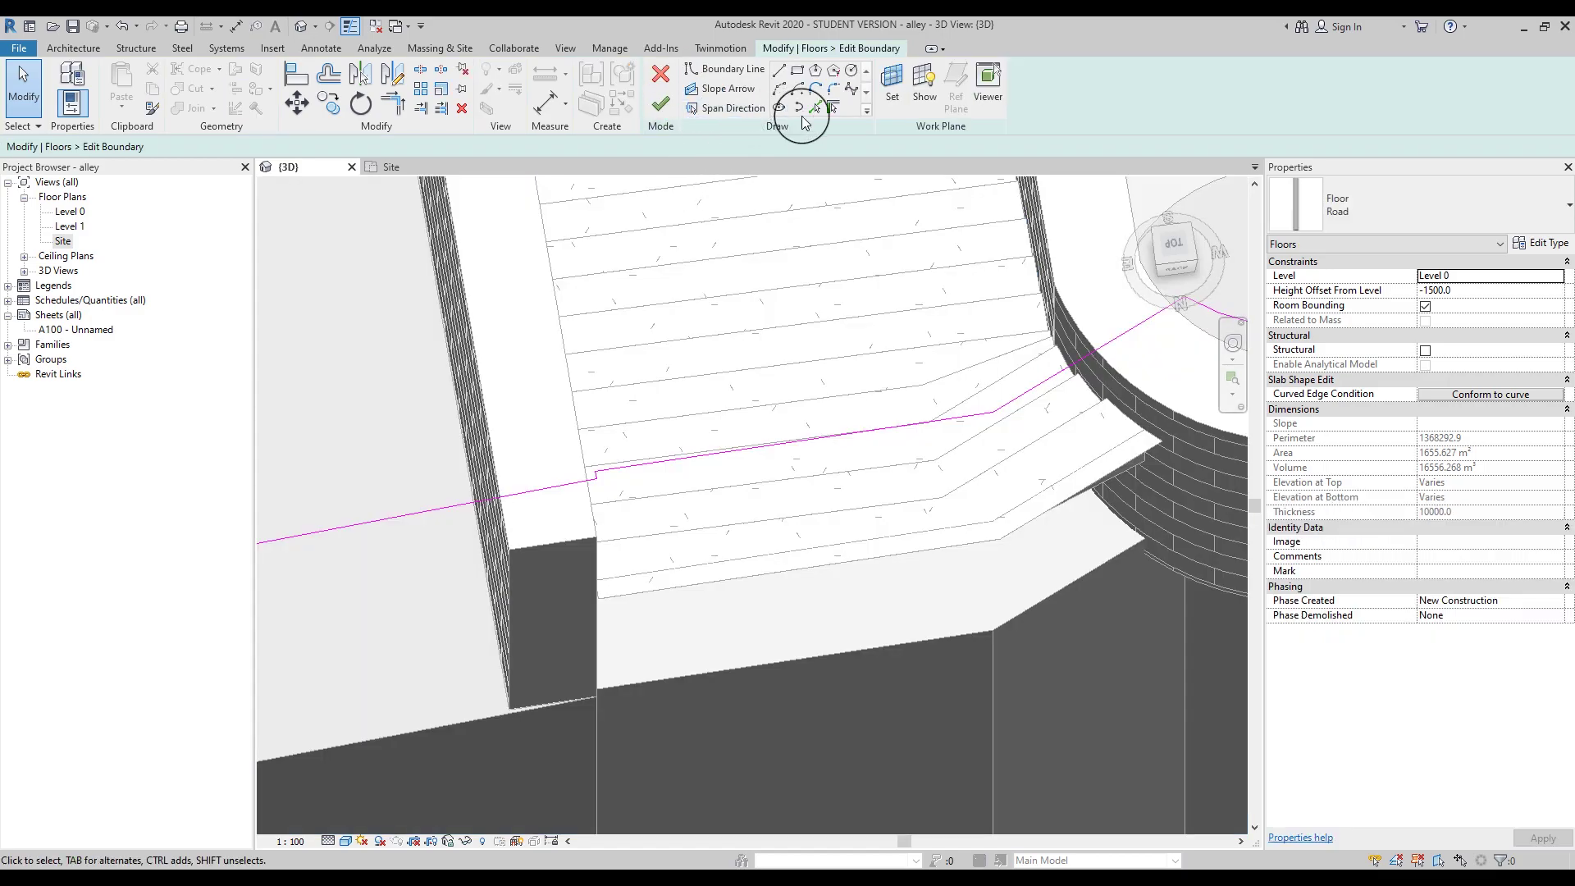
{"action": "left_click", "coordinate": [821, 113]}
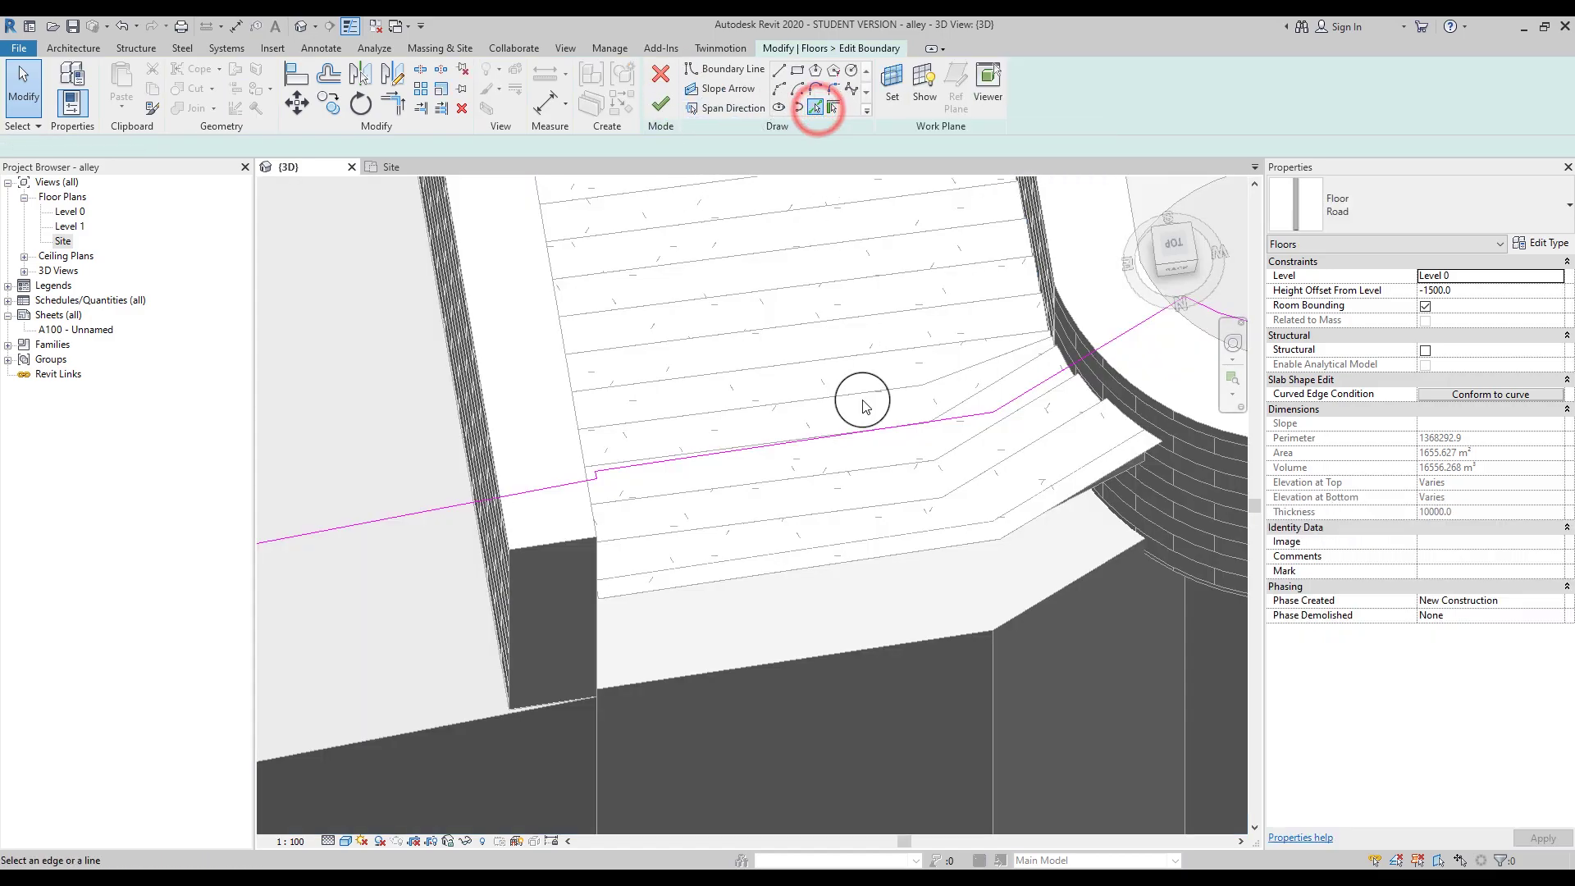
{"action": "left_click", "coordinate": [731, 576]}
{"action": "left_click", "coordinate": [1033, 521]}
{"action": "middle_click_drag", "start_coordinate": [1135, 467], "coordinate": [970, 553]}
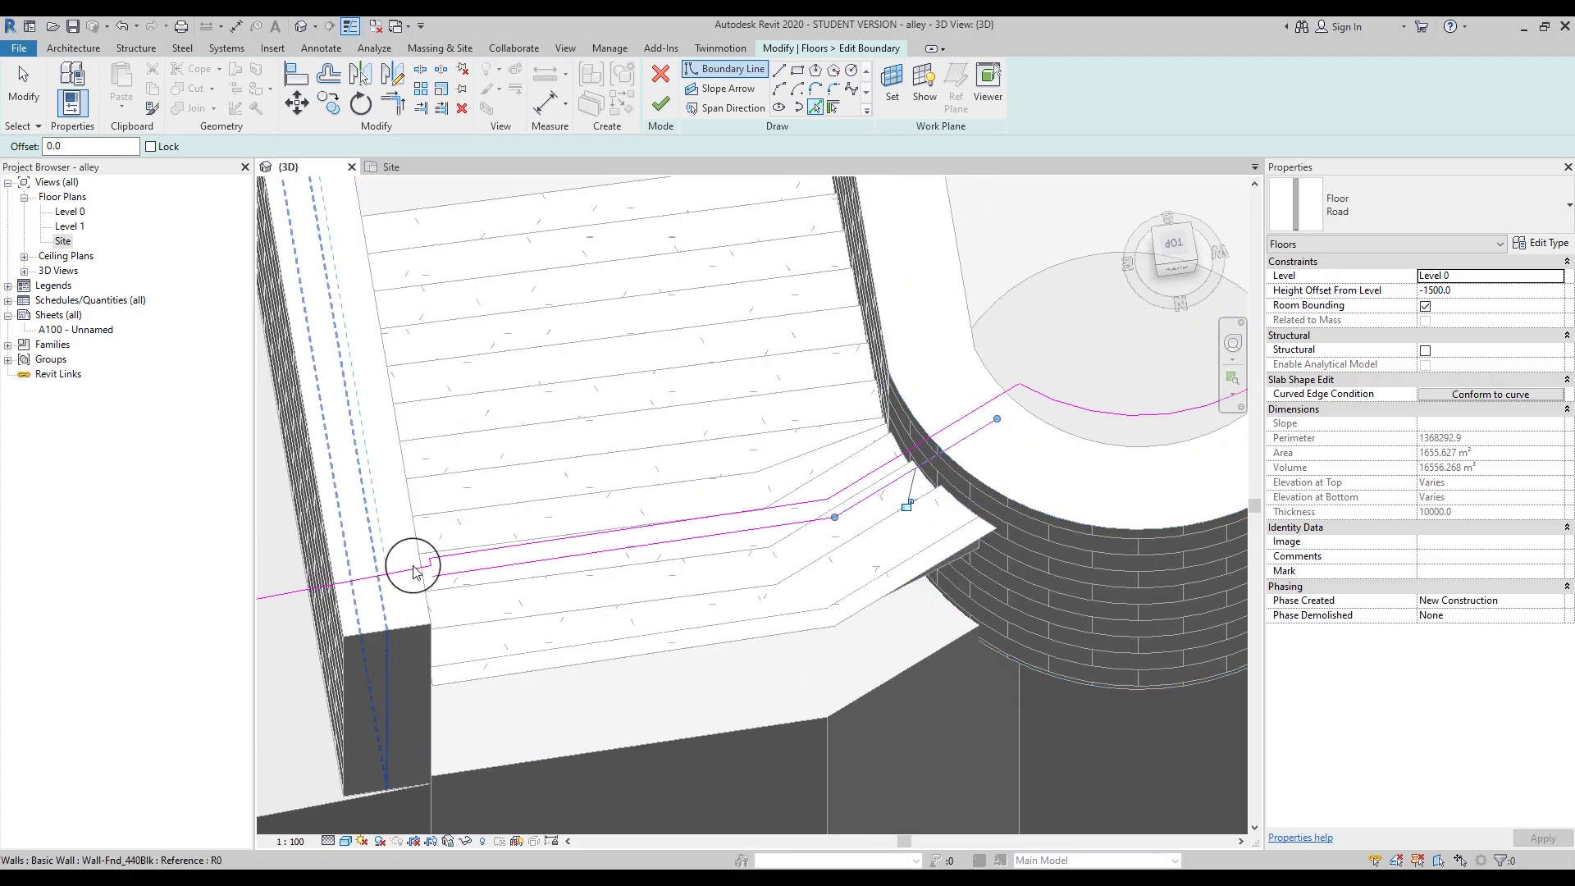
Step: Trim the picked lines to the road outline, remove the superseded edge lines and finish the floor boundary
{"action": "key", "text": "t"}
{"action": "key", "text": "r"}
{"action": "scroll", "coordinate": [409, 576], "scroll_direction": "up", "scroll_amount": 3}
{"action": "left_click", "coordinate": [510, 575]}
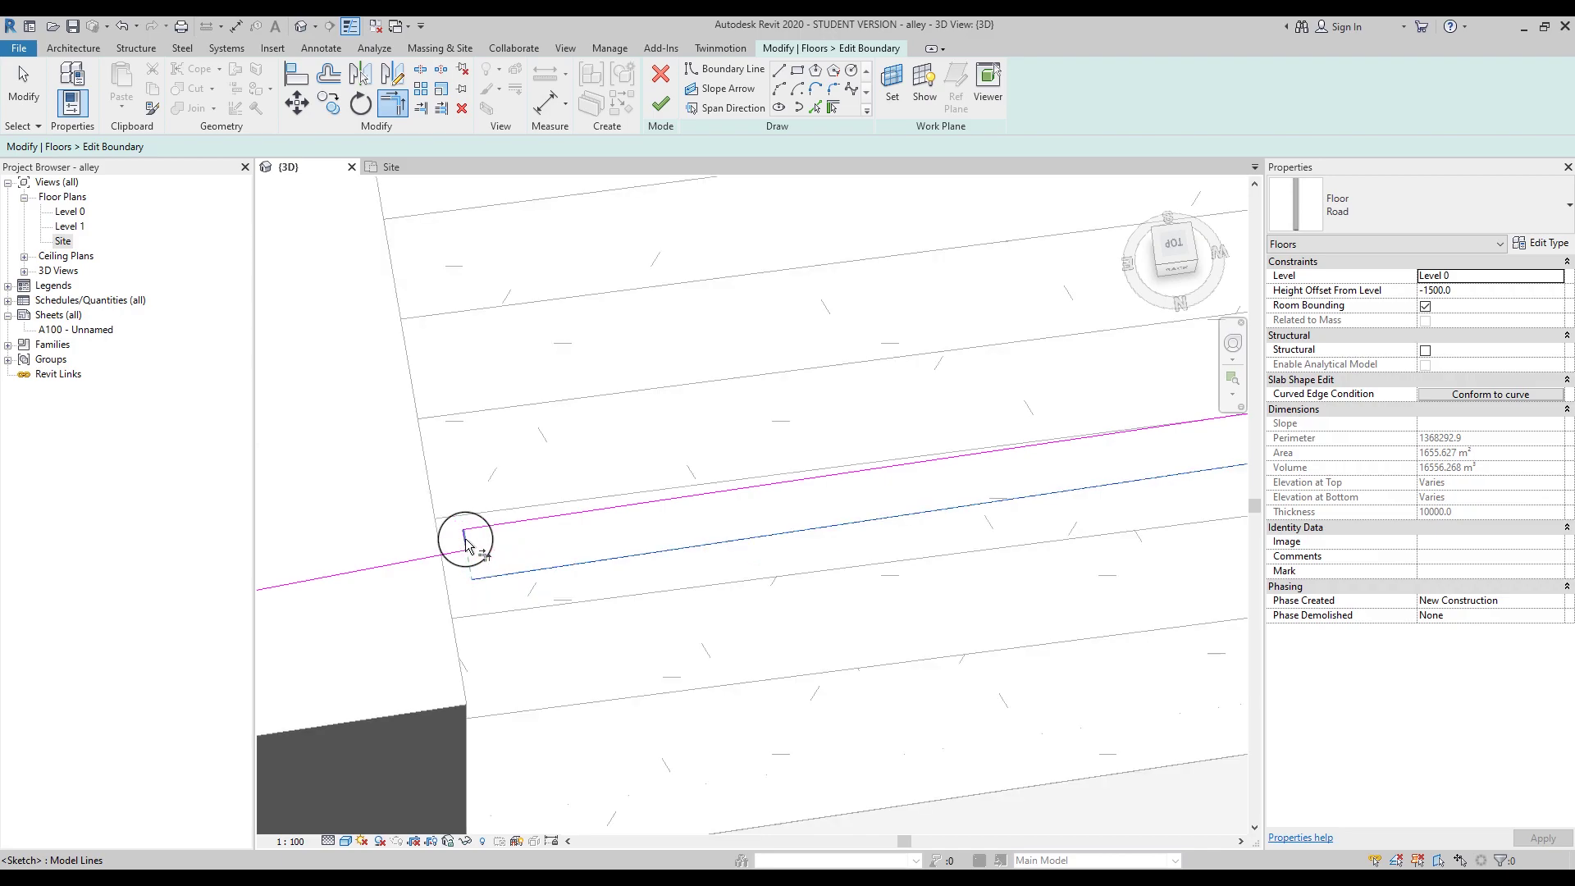
{"action": "left_click", "coordinate": [461, 566]}
{"action": "scroll", "coordinate": [686, 574], "scroll_direction": "down", "scroll_amount": 5}
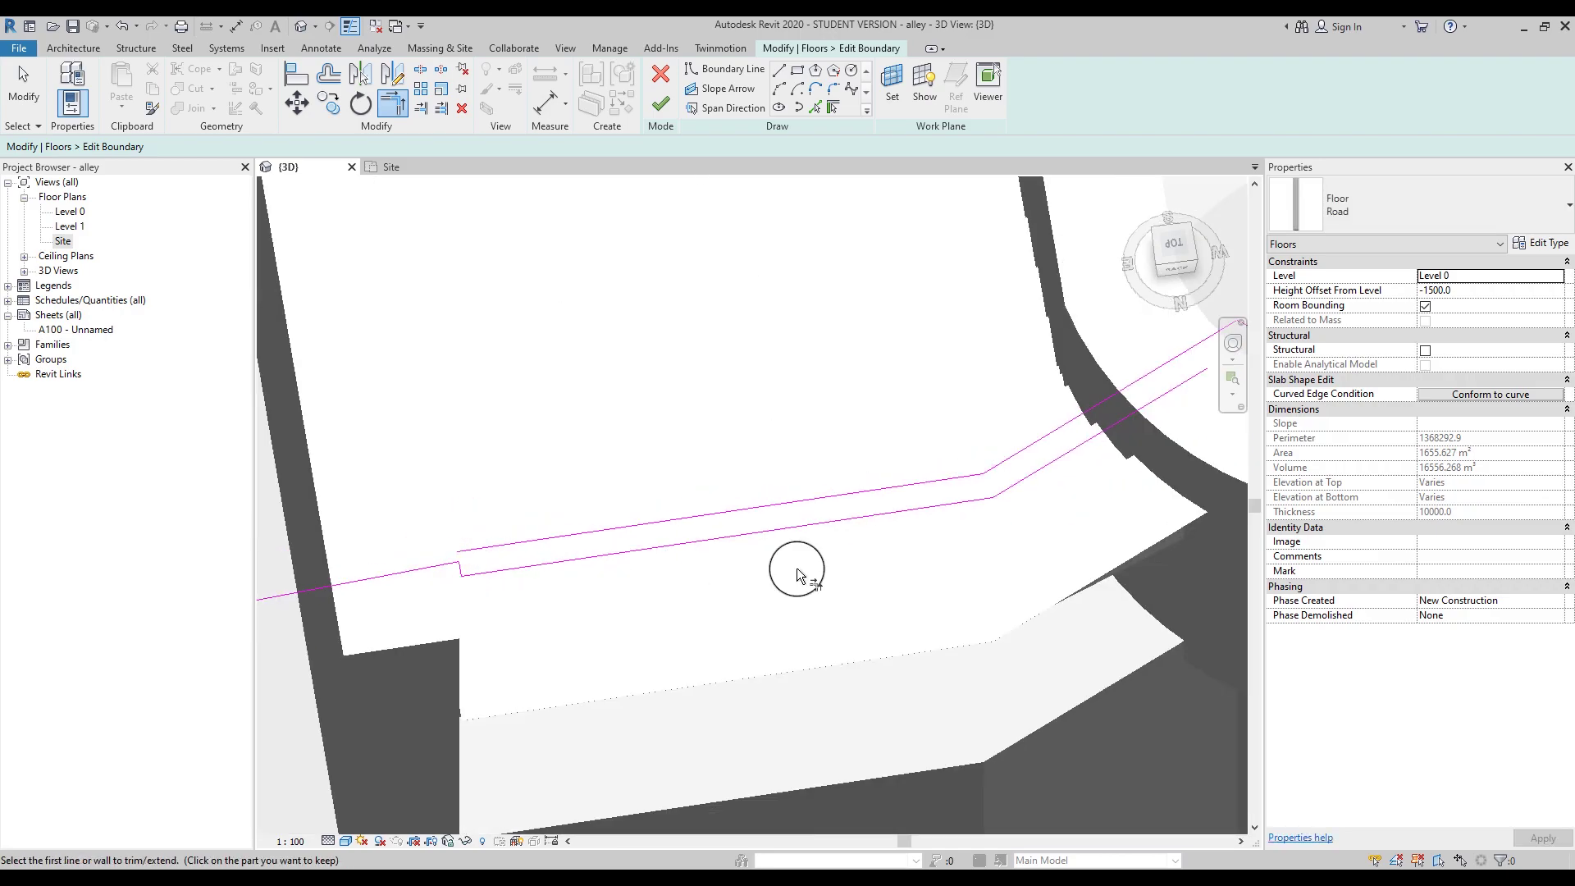
{"action": "left_click", "coordinate": [780, 487]}
{"action": "key", "text": "Escape"}
{"action": "left_click", "coordinate": [705, 512]}
{"action": "left_click", "coordinate": [661, 103]}
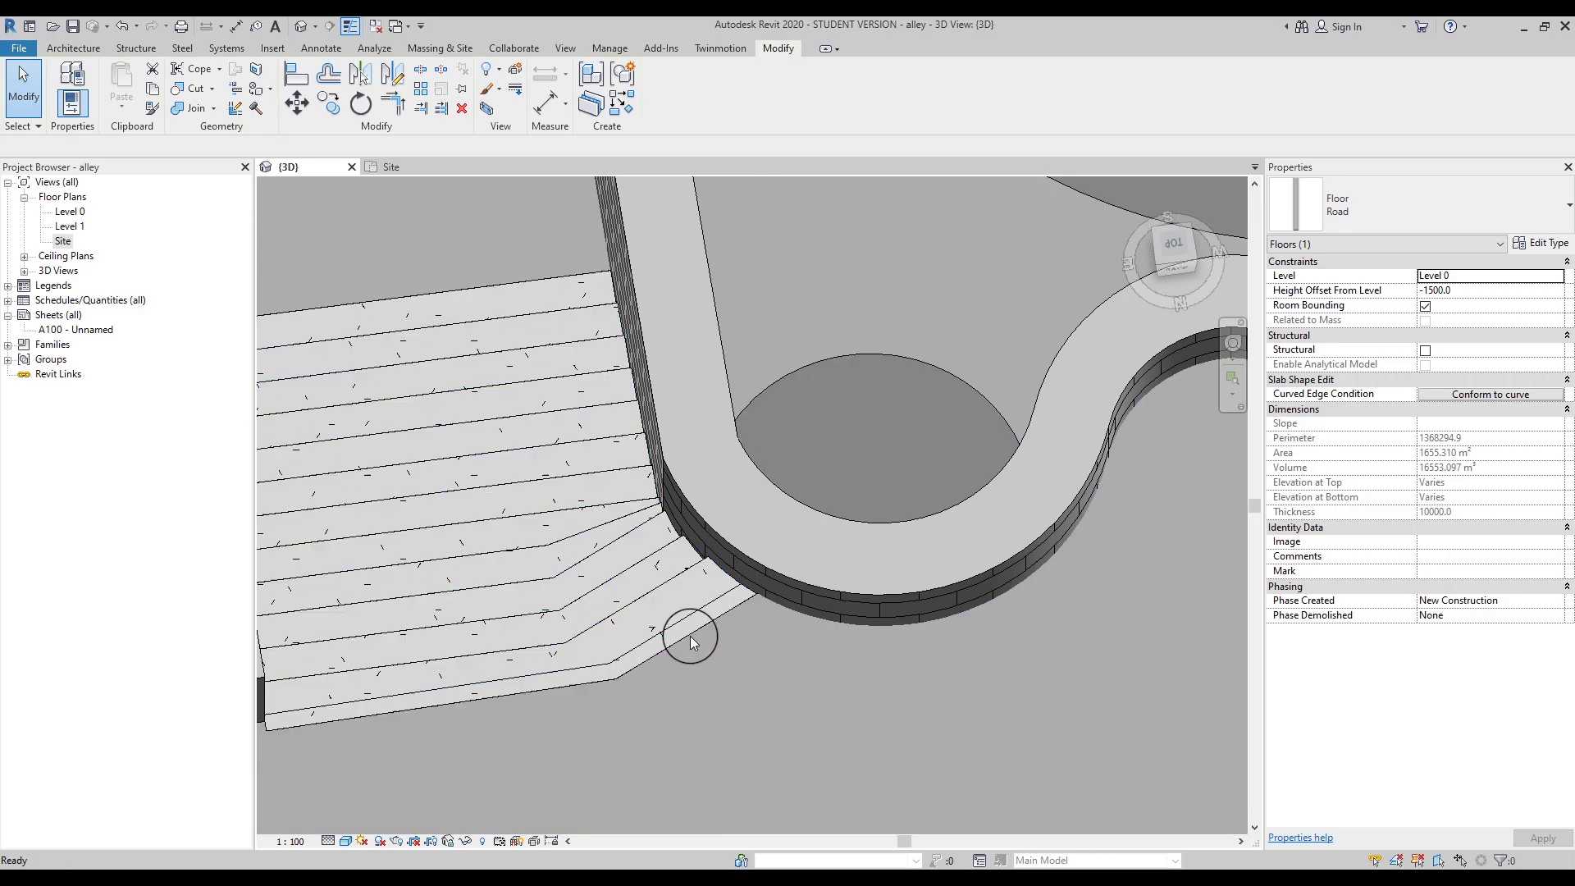
Step: Open the profile of the straight wall opposite the curved one and draw a sloped line about 4430 mm long from its top edge to its lower-end side
{"action": "scroll", "coordinate": [692, 637], "scroll_direction": "down", "scroll_amount": 2}
{"action": "middle_click_drag", "start_coordinate": [481, 608], "coordinate": [829, 509], "text": "shift"}
{"action": "scroll", "coordinate": [829, 509], "scroll_direction": "up", "scroll_amount": 3}
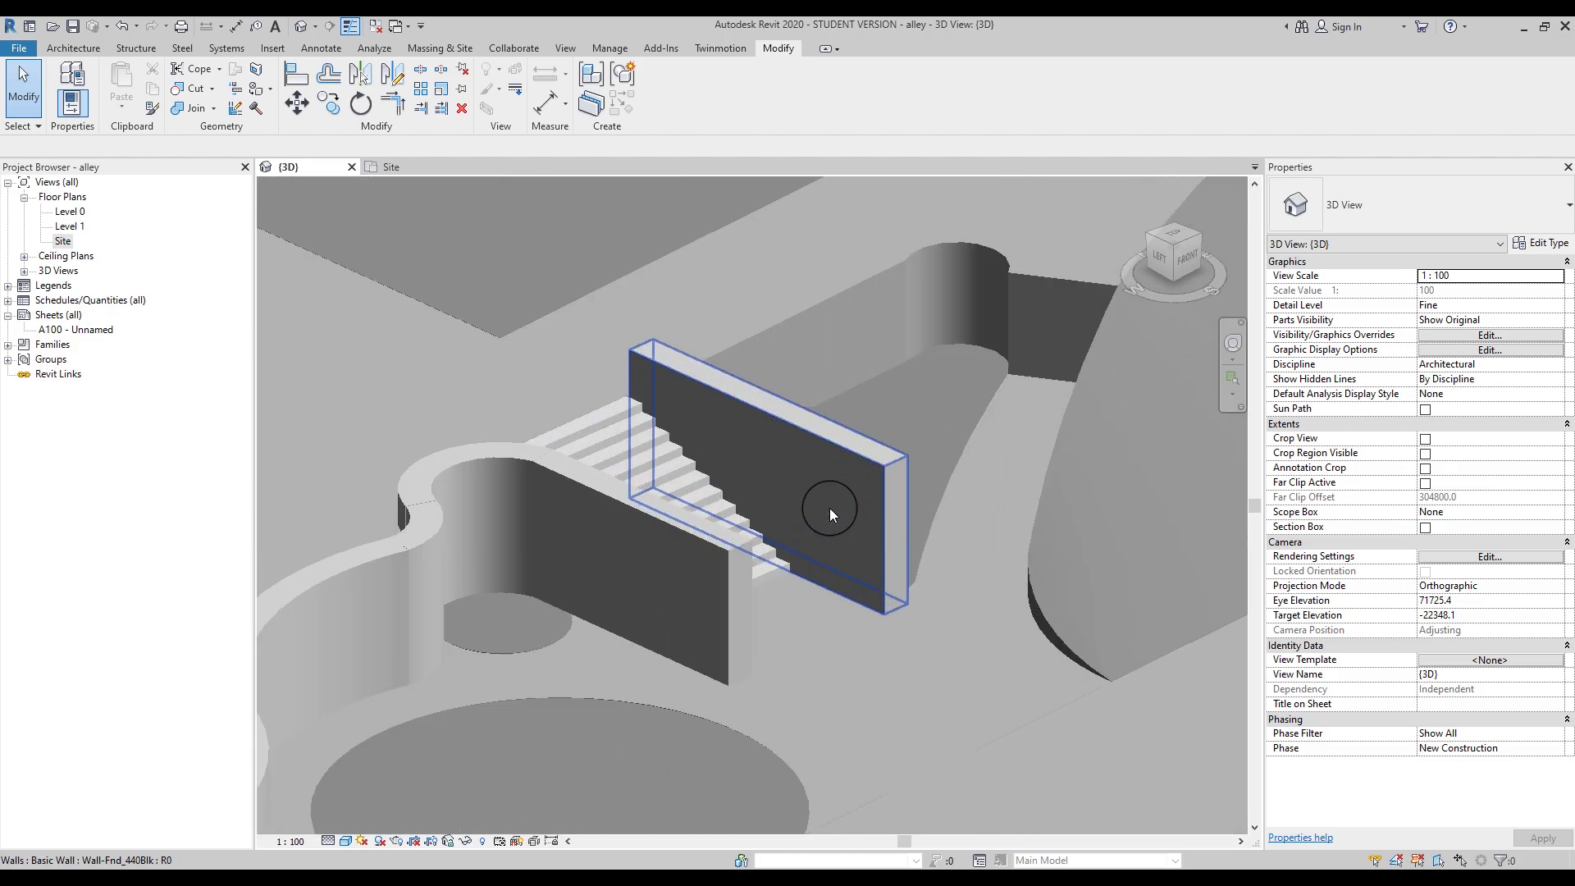
{"action": "scroll", "coordinate": [627, 513], "scroll_direction": "up", "scroll_amount": 1}
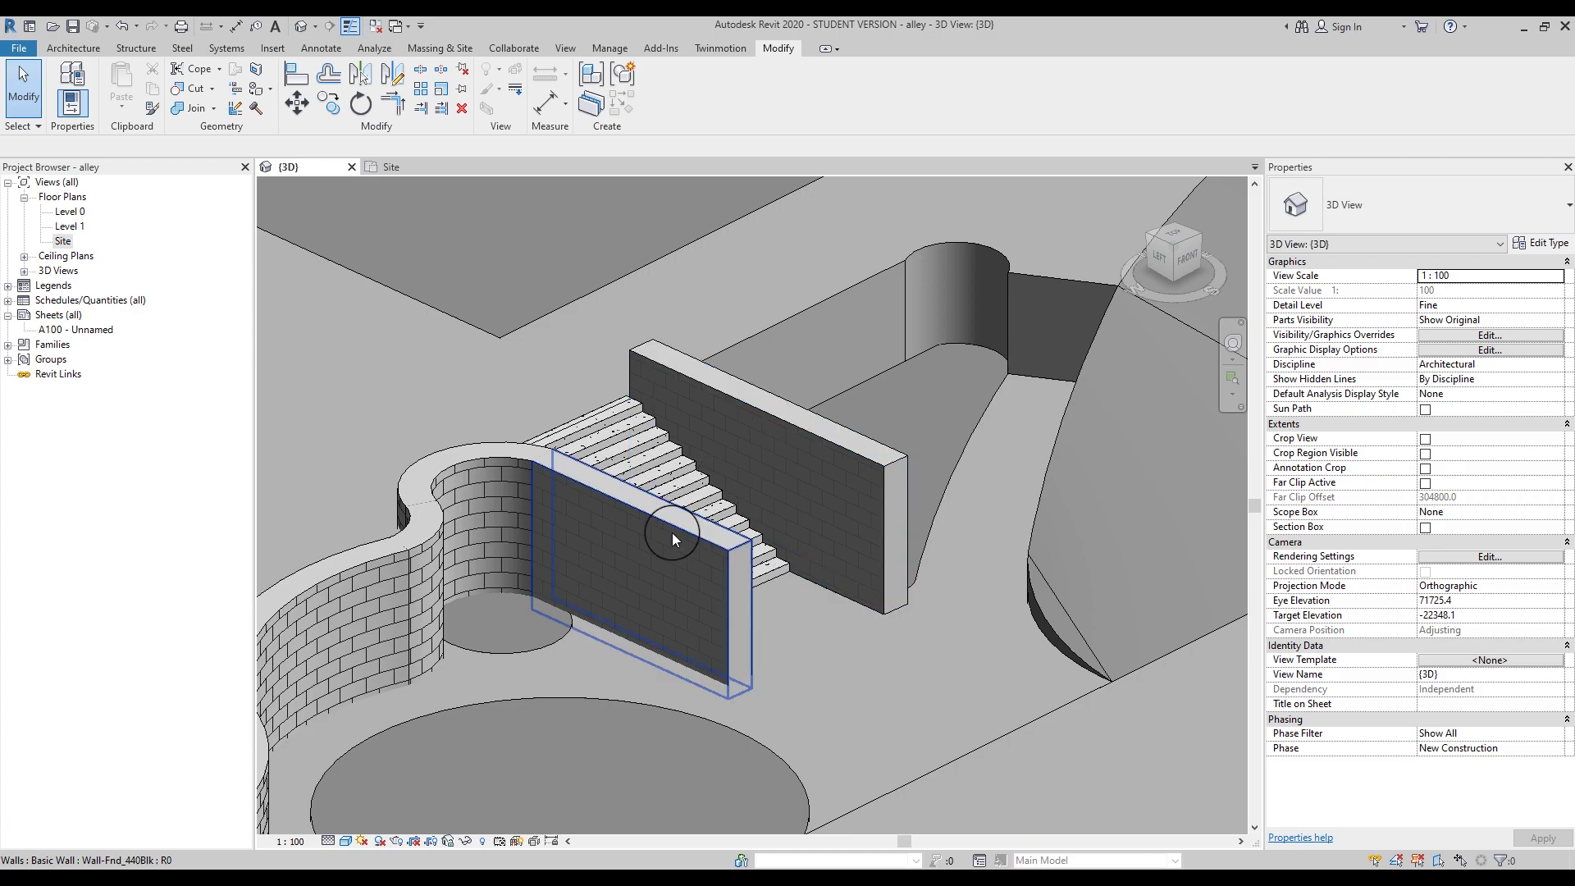
{"action": "left_click", "coordinate": [804, 460]}
{"action": "scroll", "coordinate": [762, 445], "scroll_direction": "up", "scroll_amount": 1}
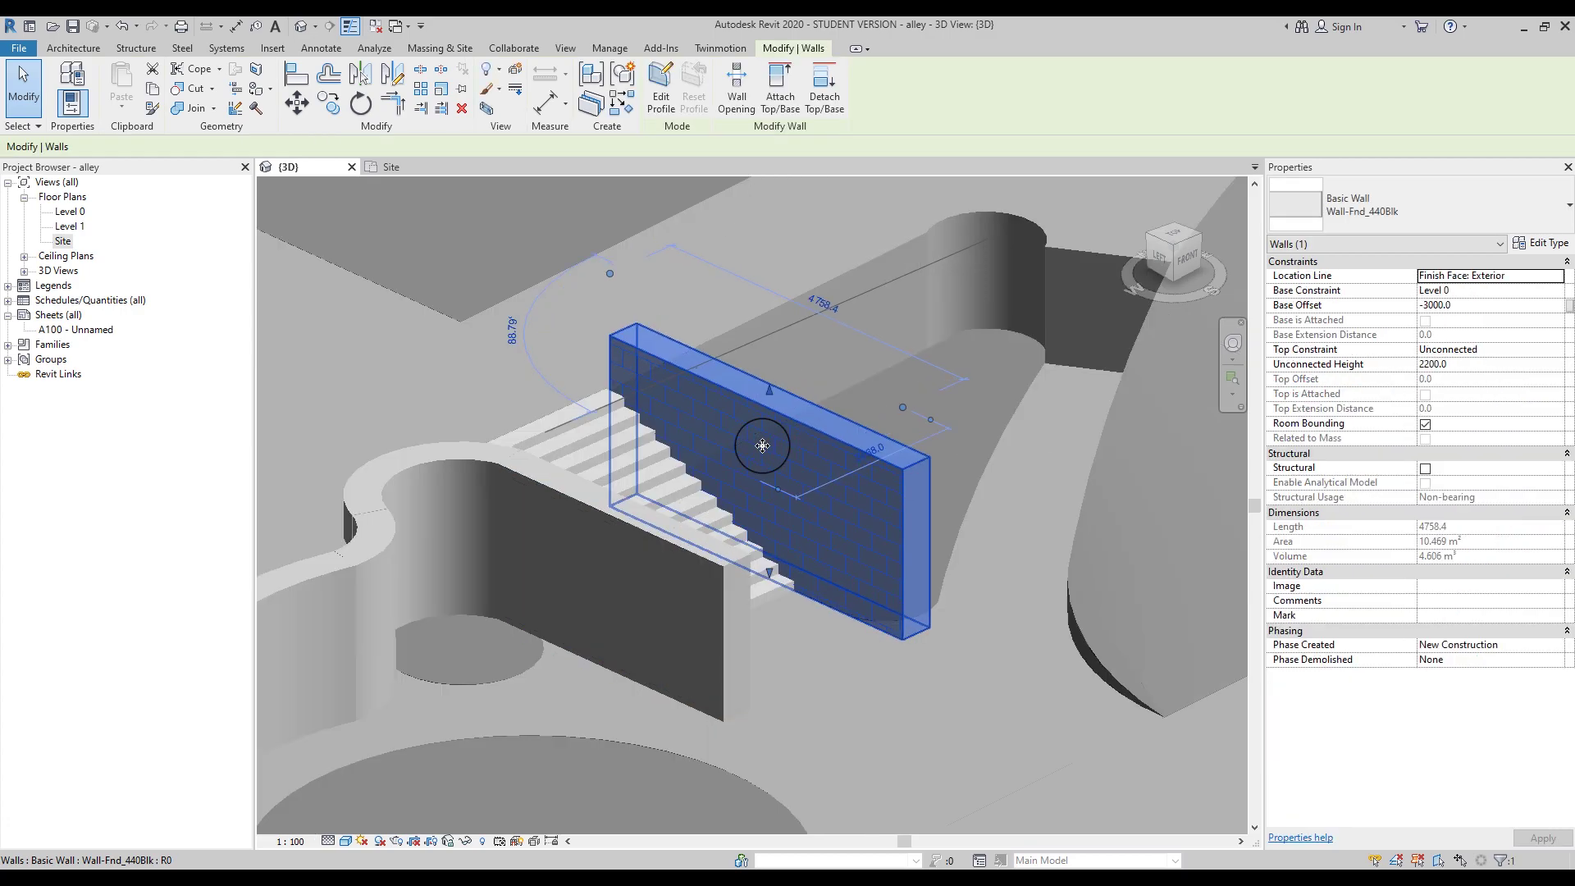
{"action": "scroll", "coordinate": [763, 445], "scroll_direction": "up", "scroll_amount": 1}
{"action": "left_click", "coordinate": [661, 89]}
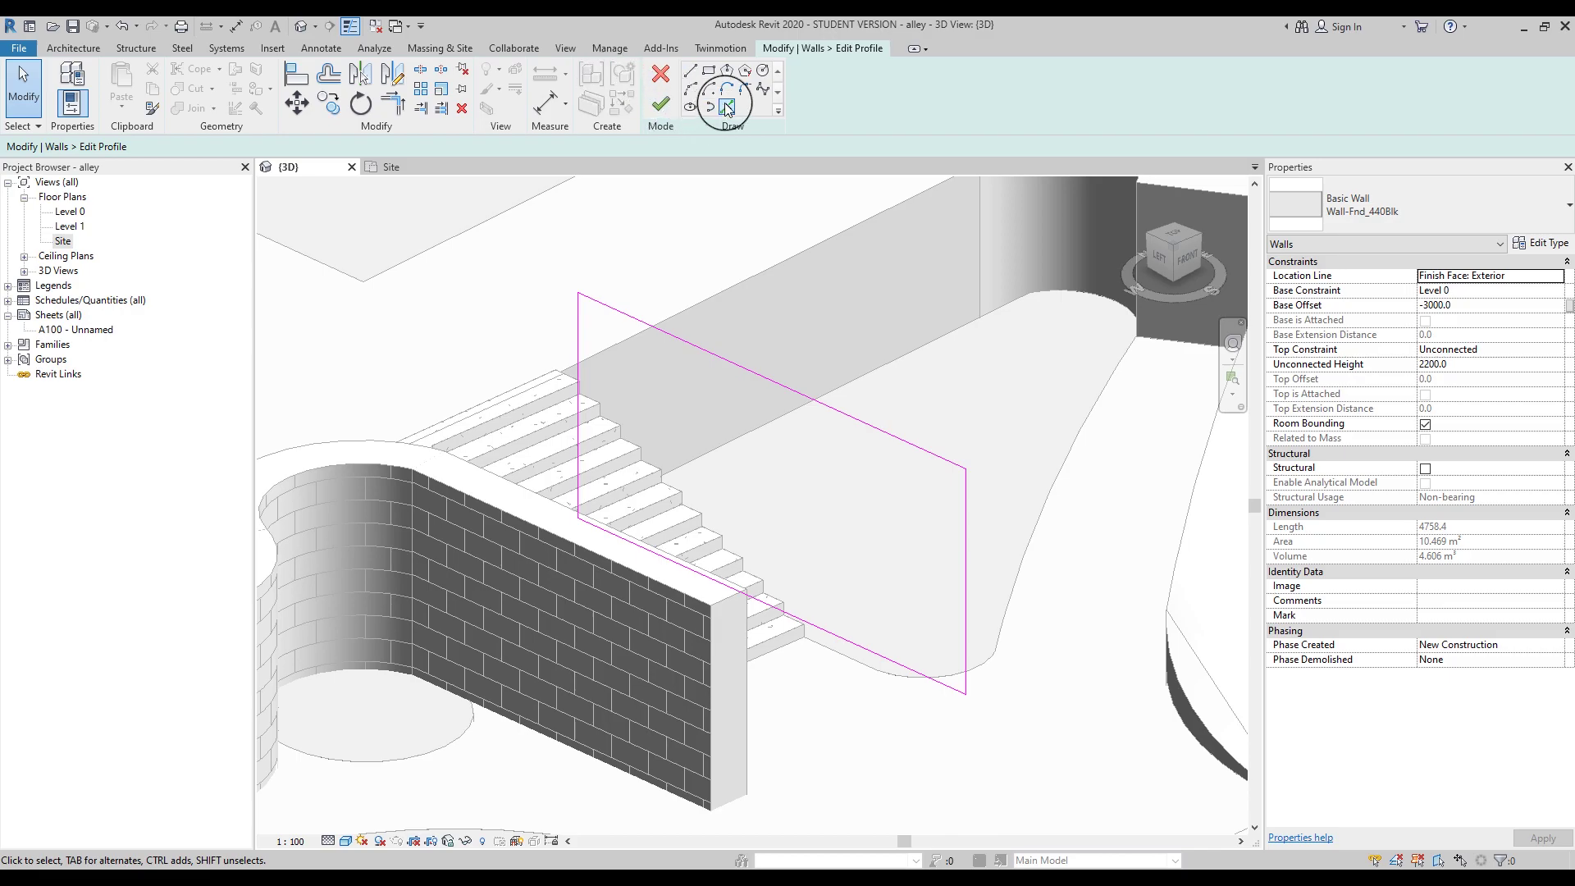
{"action": "left_click", "coordinate": [690, 71]}
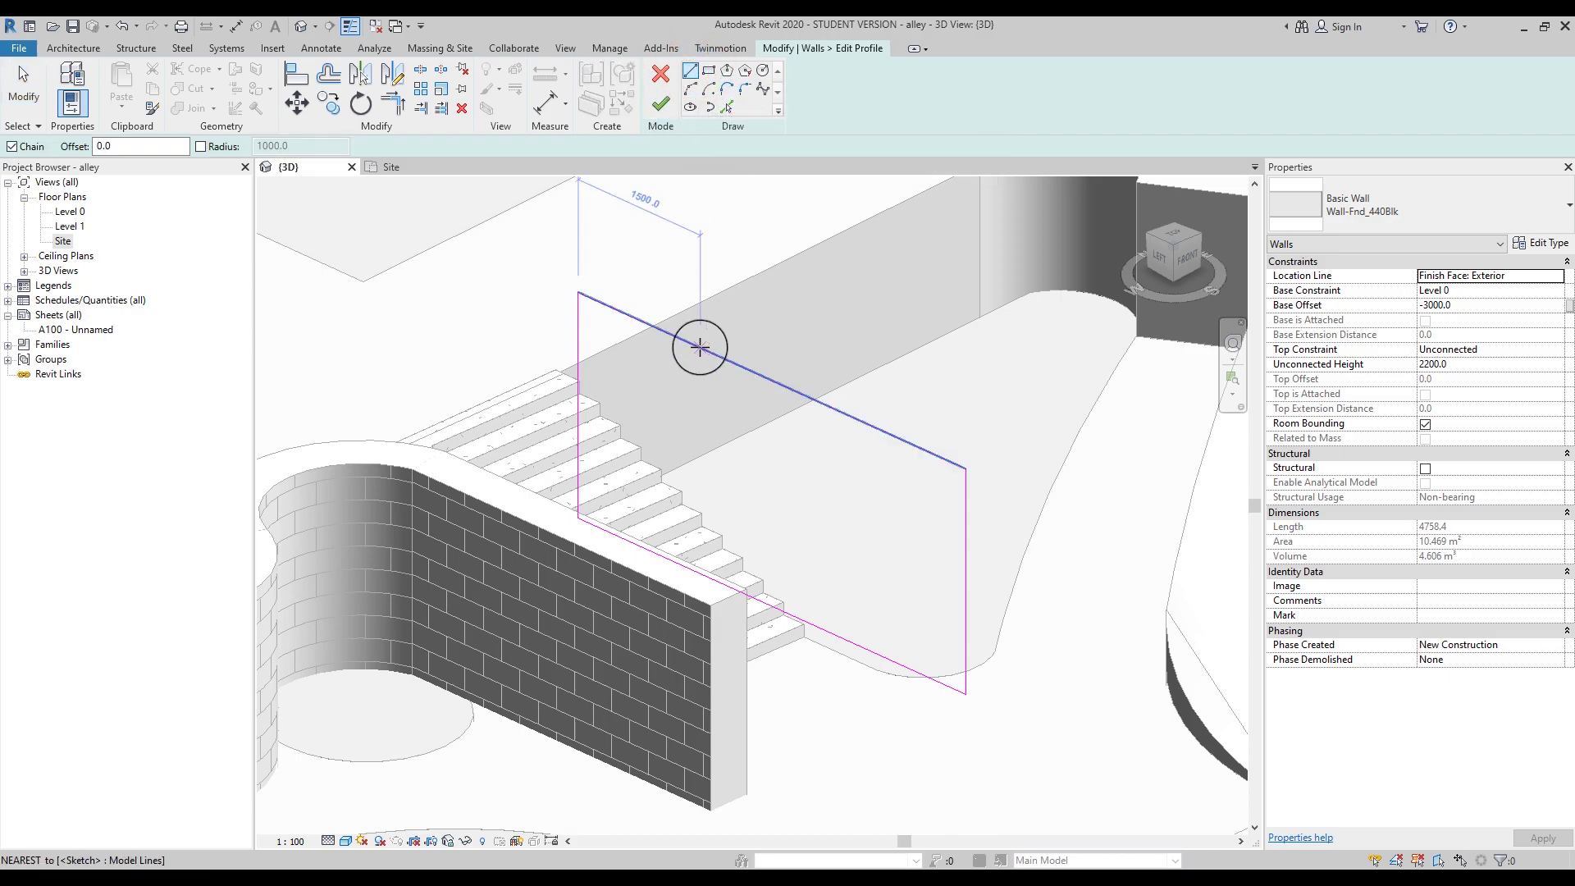
{"action": "left_click", "coordinate": [632, 316]}
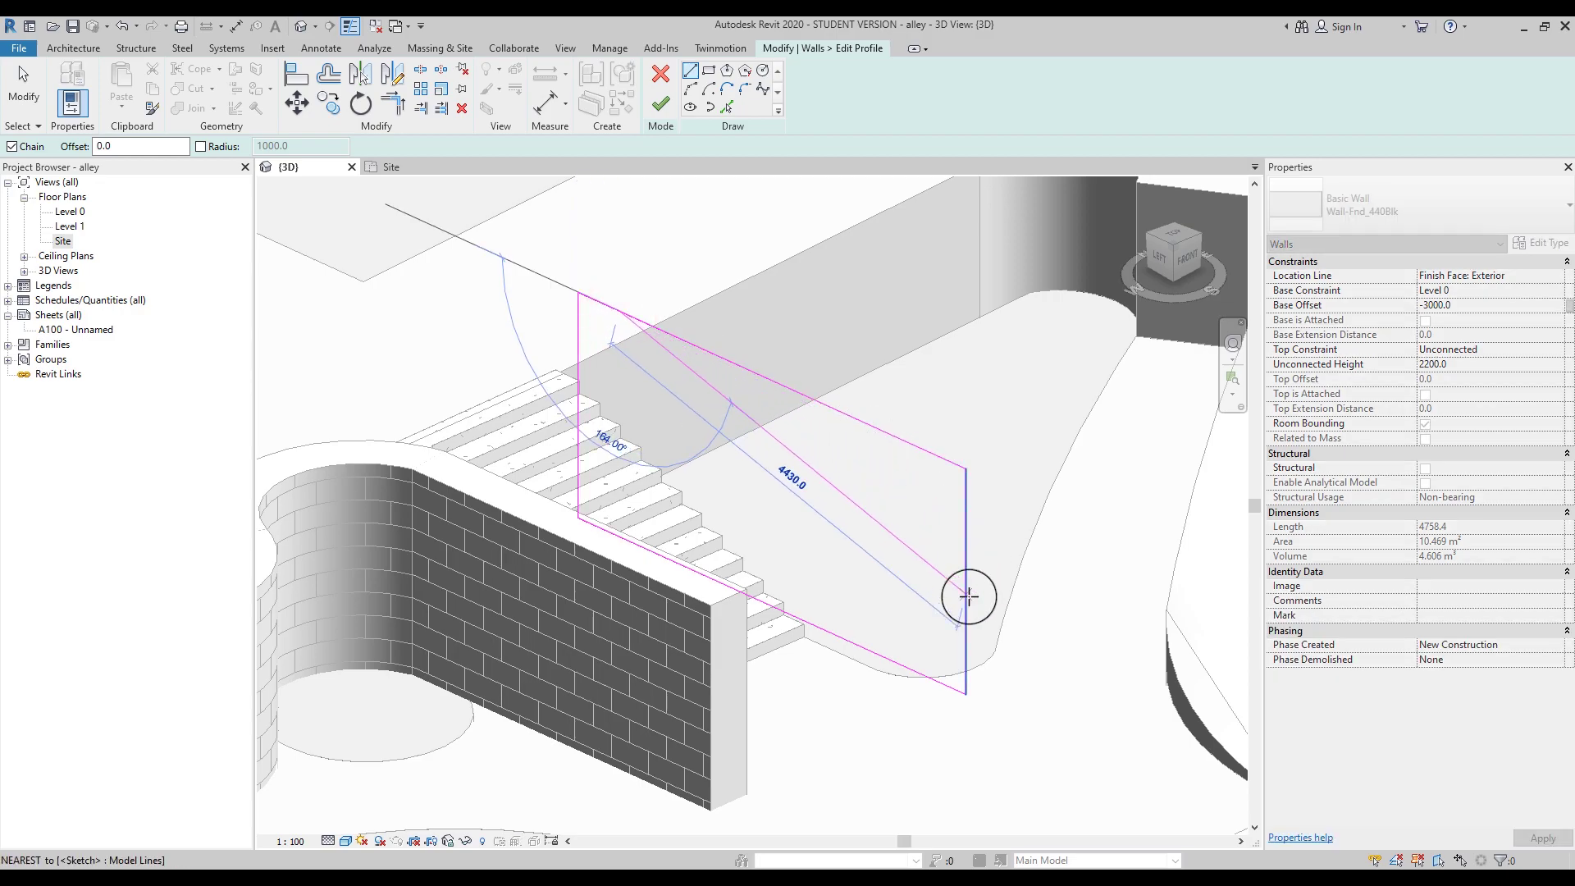
{"action": "key", "text": "Escape"}
{"action": "key", "text": "Escape"}
Step: Trim the wall profile's side and top lines to the sloped line and finish the profile
{"action": "key", "text": "t"}
{"action": "key", "text": "r"}
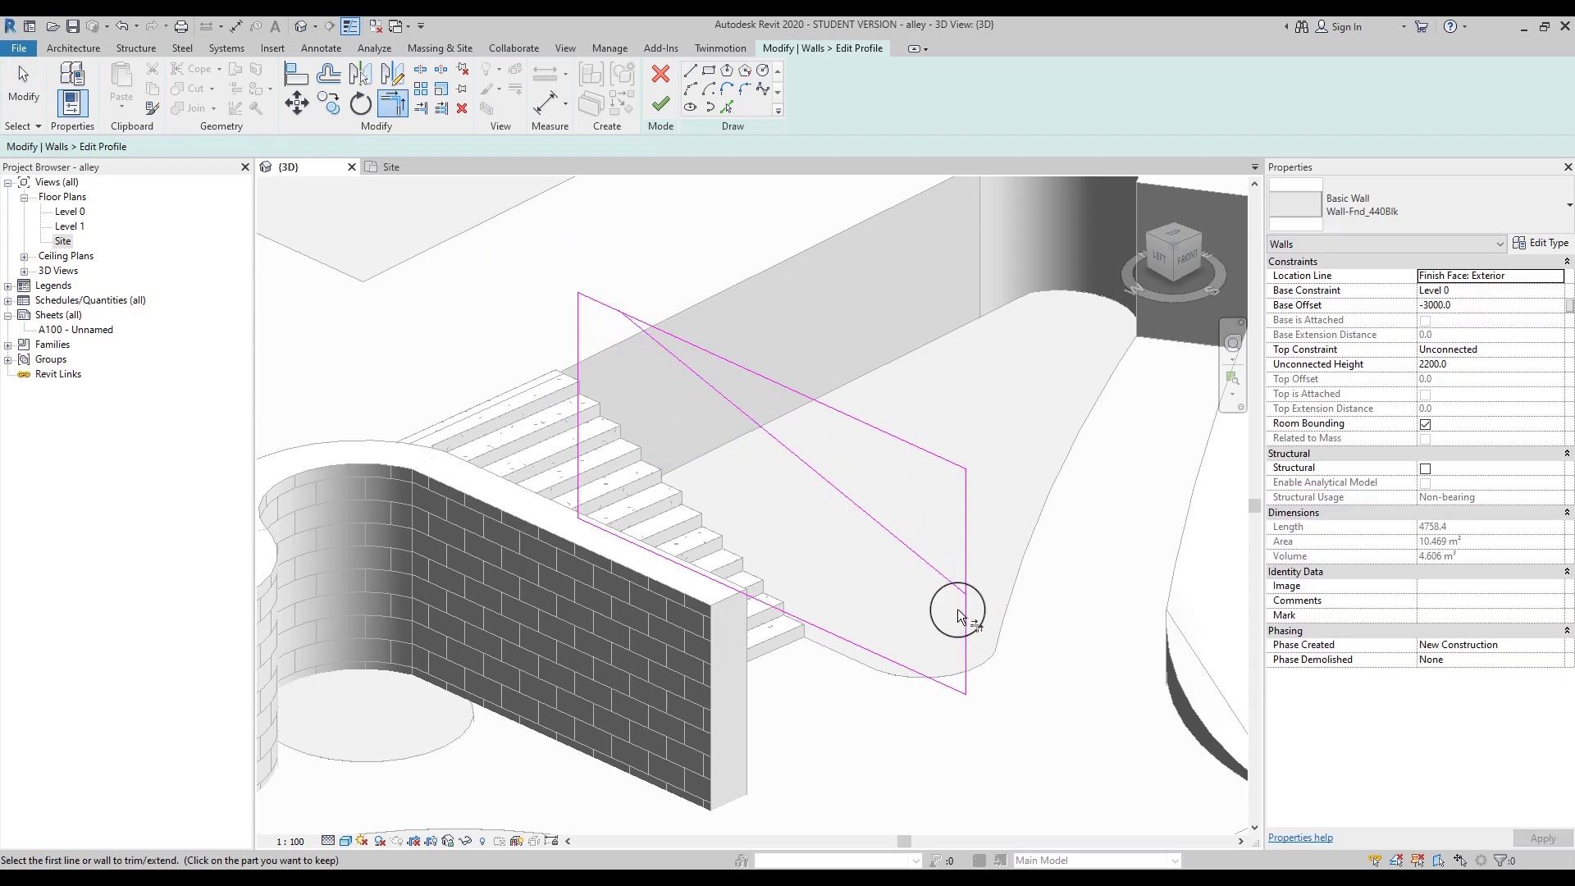
{"action": "left_click", "coordinate": [950, 584]}
{"action": "left_click", "coordinate": [648, 333]}
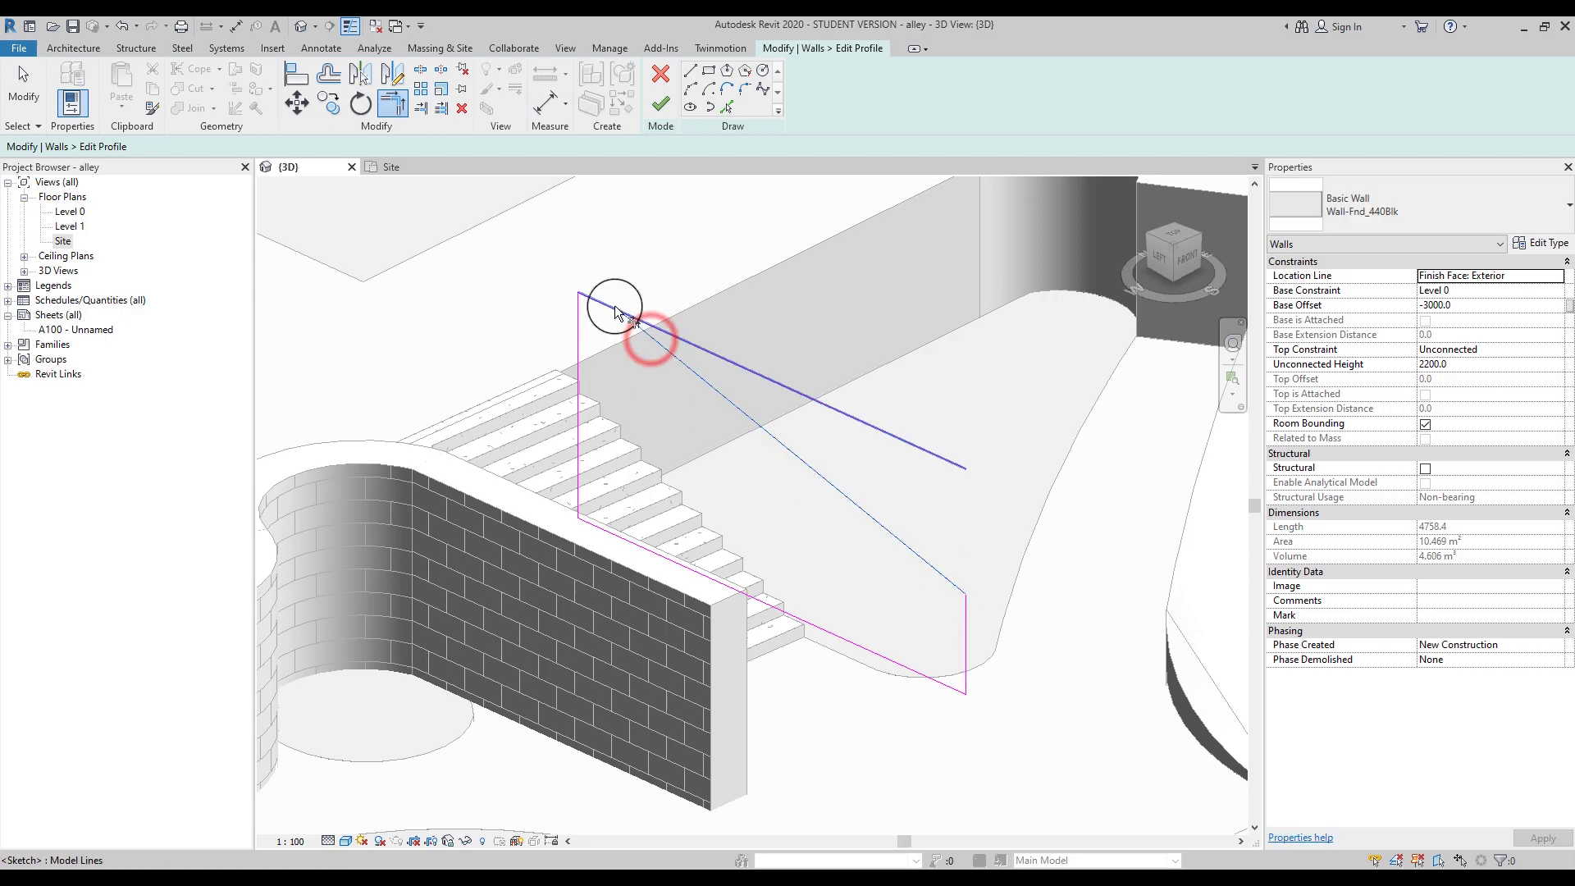
{"action": "left_click", "coordinate": [660, 104]}
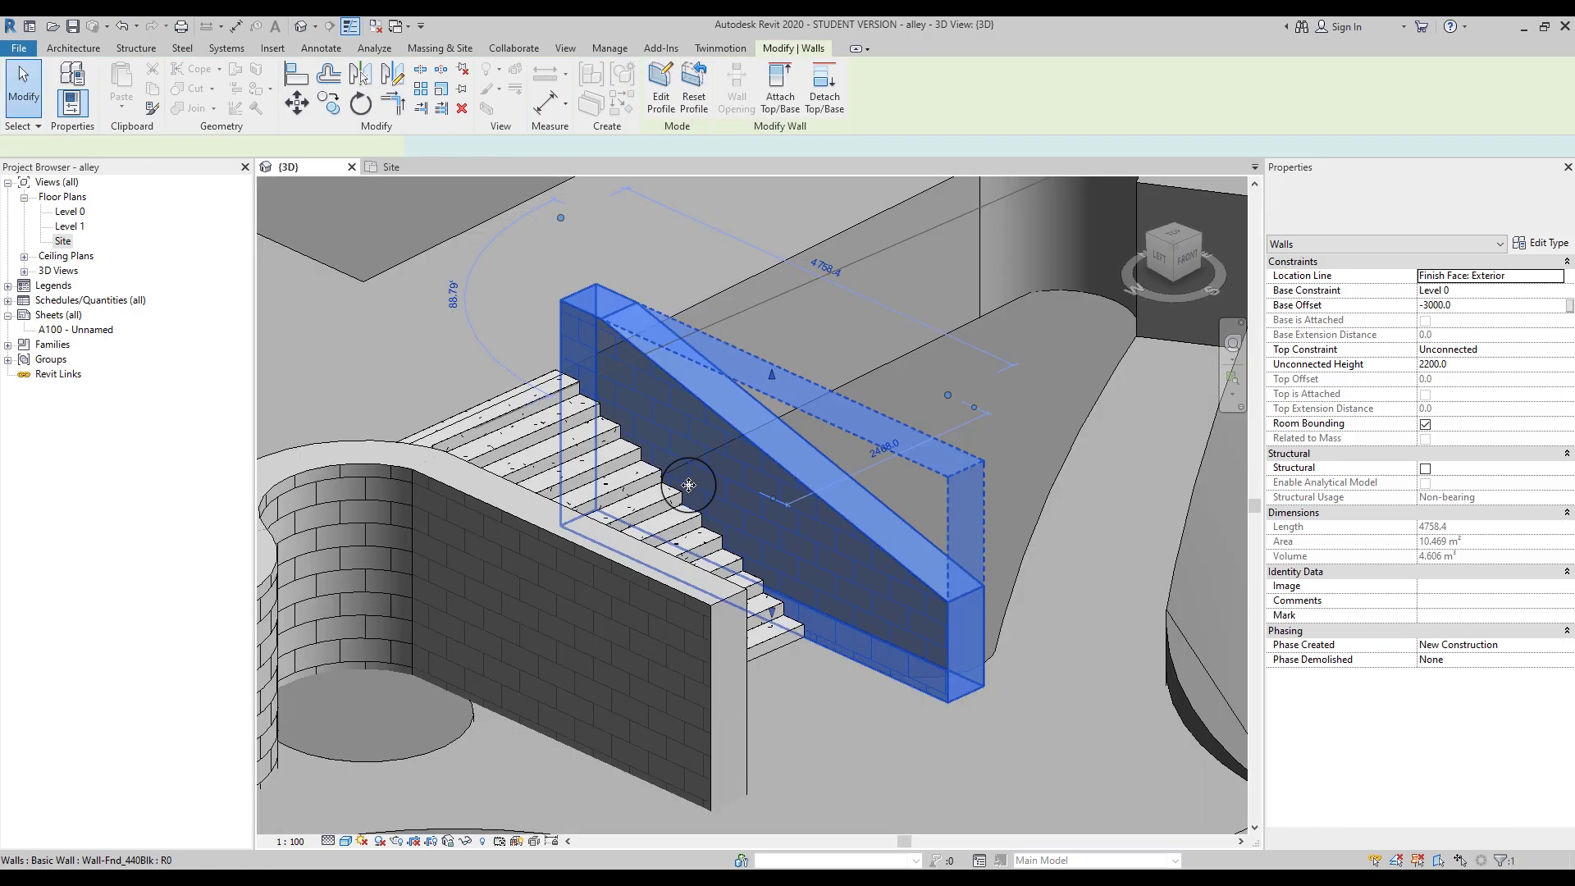
Step: Edit the profile of the straight wall adjoining the curved wall, aligning its top line with the first wall's sloped top, and finish it
{"action": "left_click", "coordinate": [637, 590]}
{"action": "left_click", "coordinate": [652, 80]}
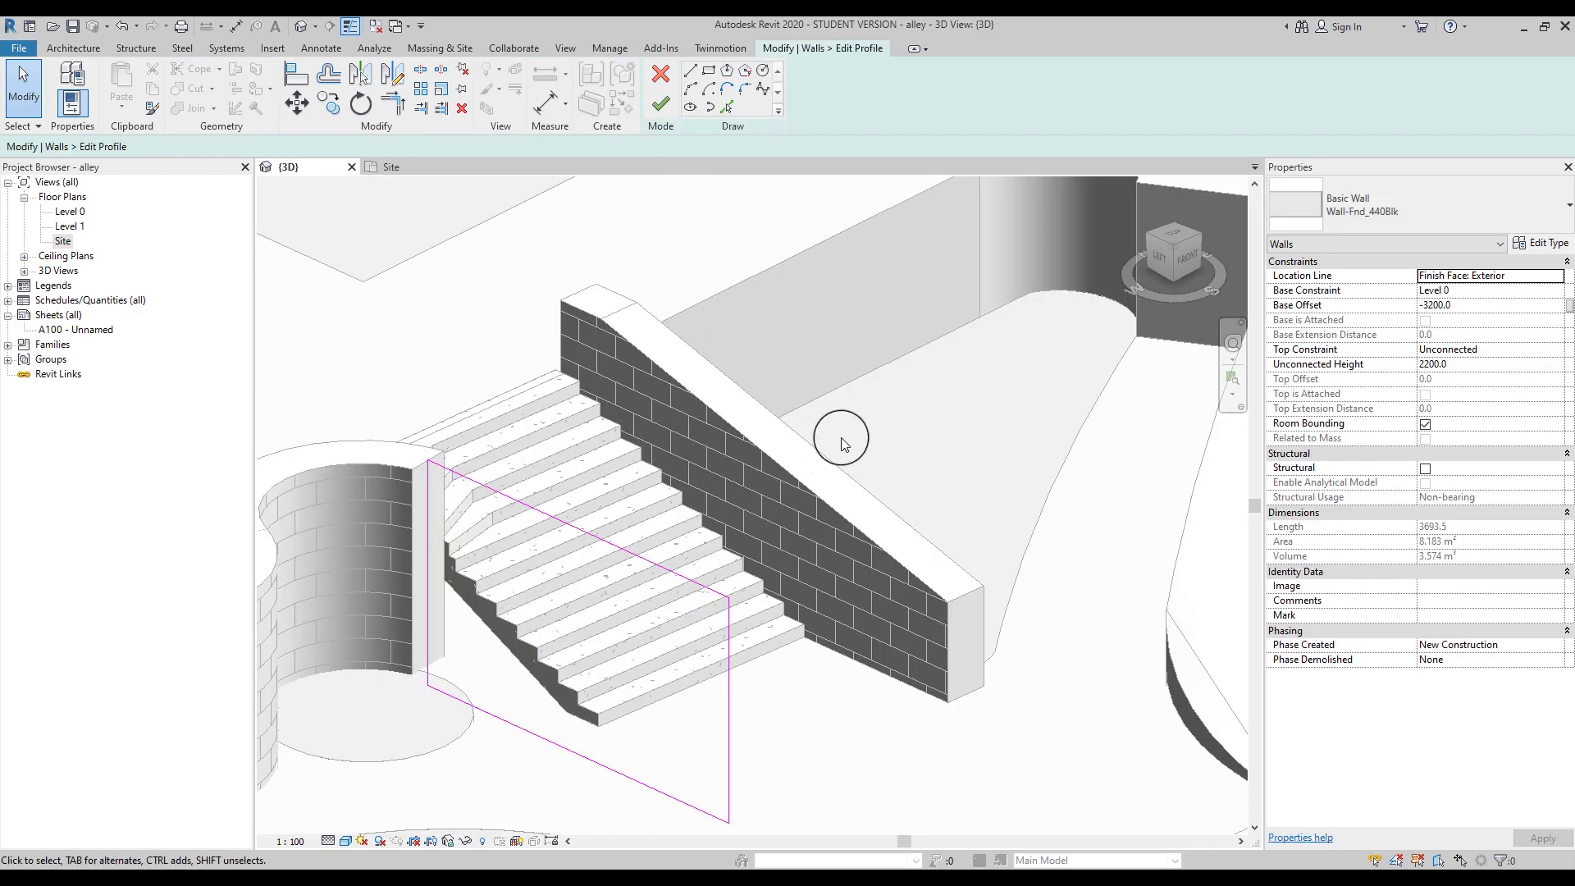
{"action": "left_click", "coordinate": [296, 75]}
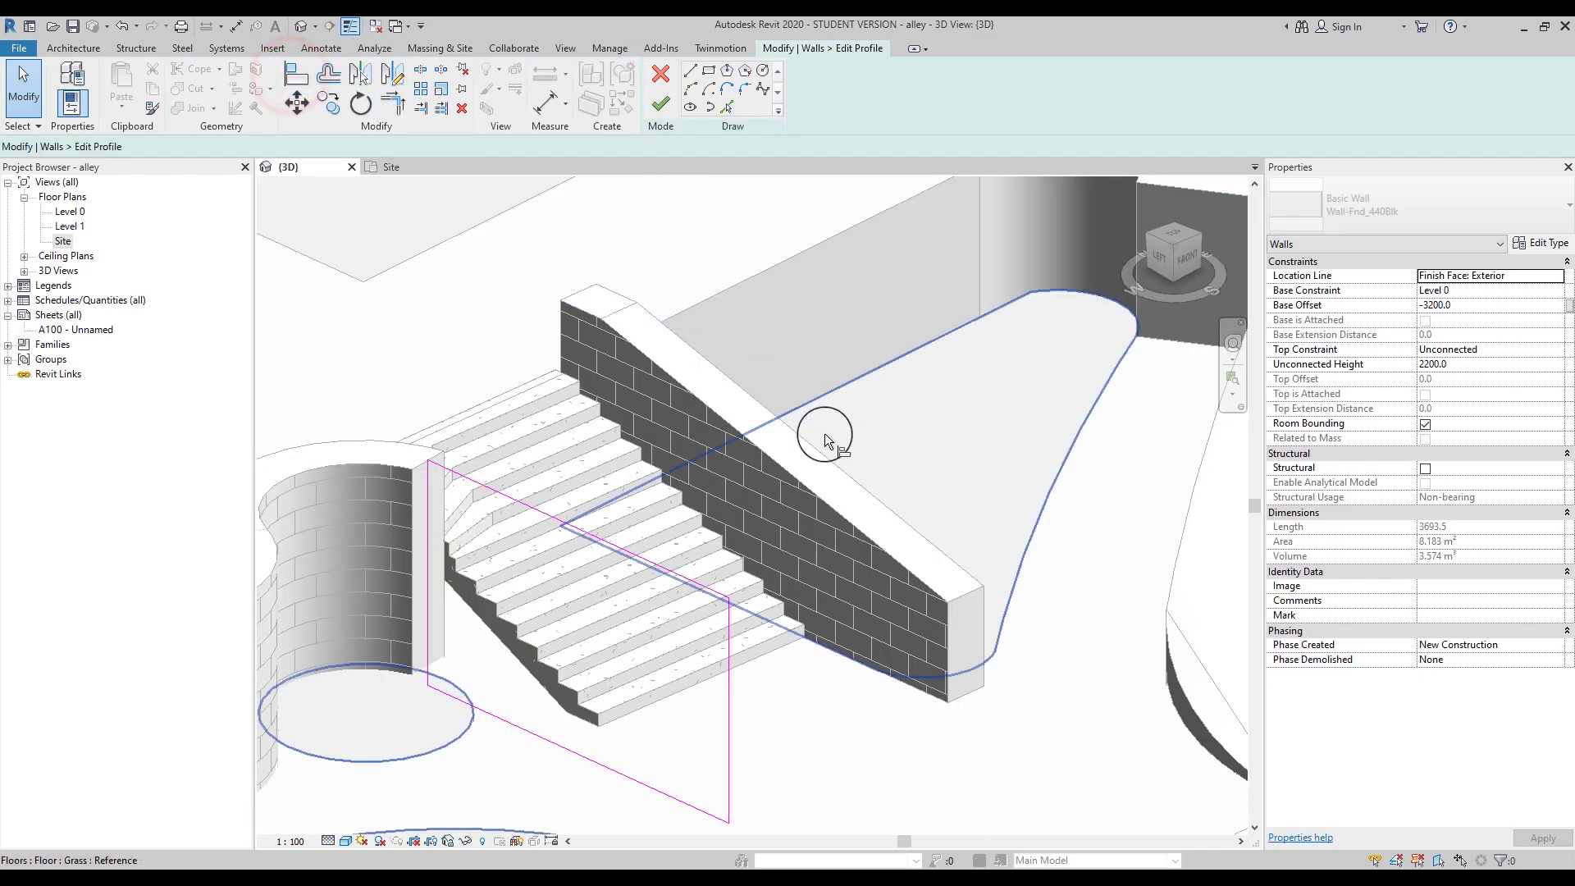
{"action": "left_click", "coordinate": [810, 447]}
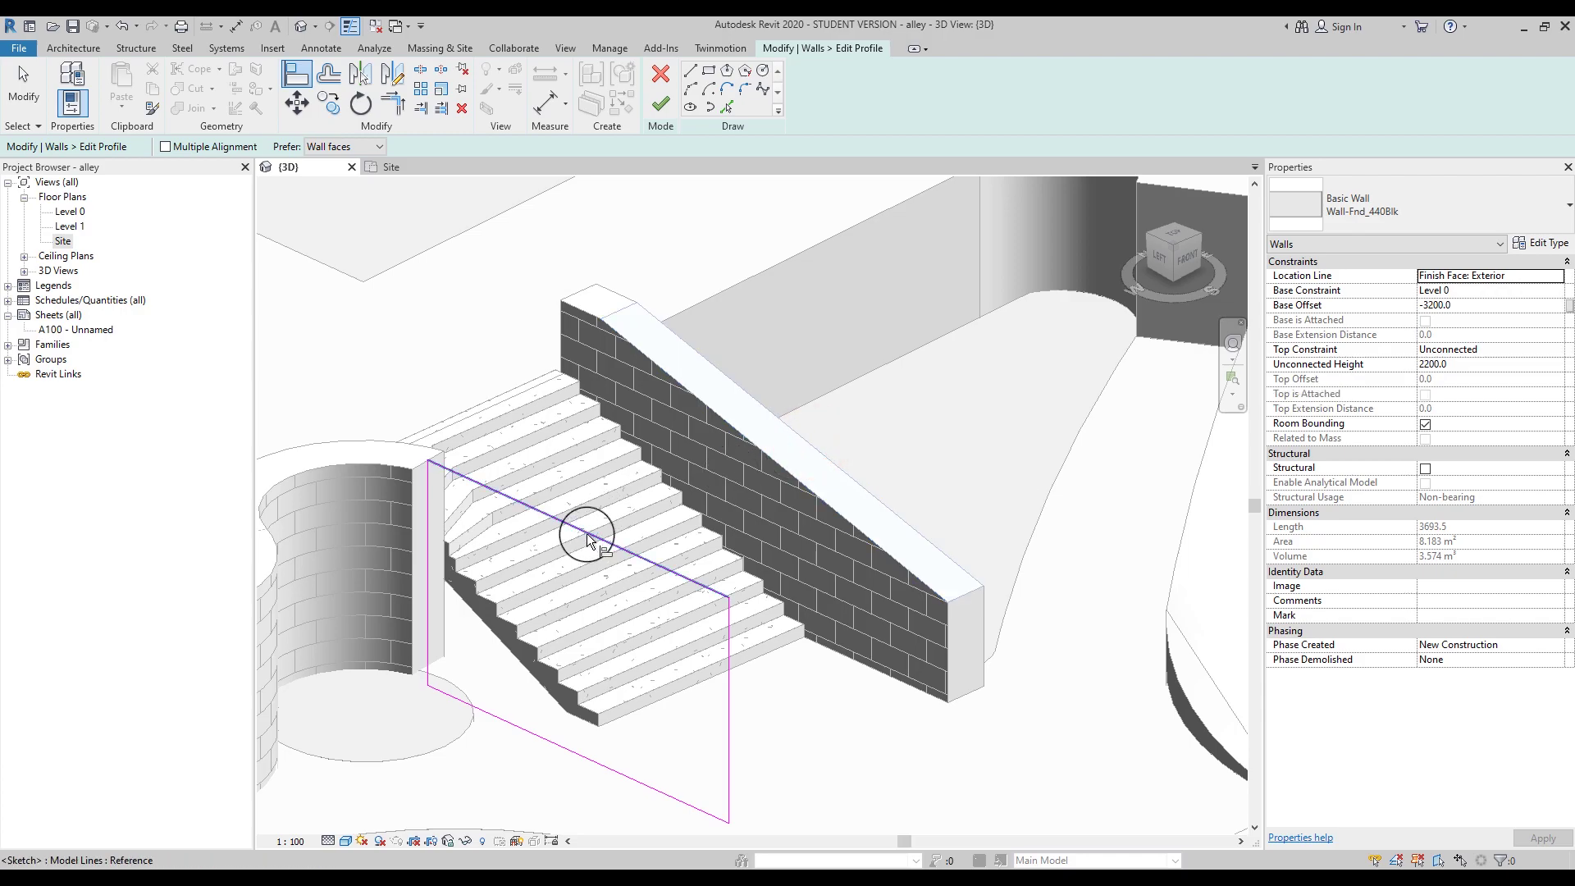
{"action": "left_click", "coordinate": [583, 534]}
{"action": "left_click", "coordinate": [1276, 848]}
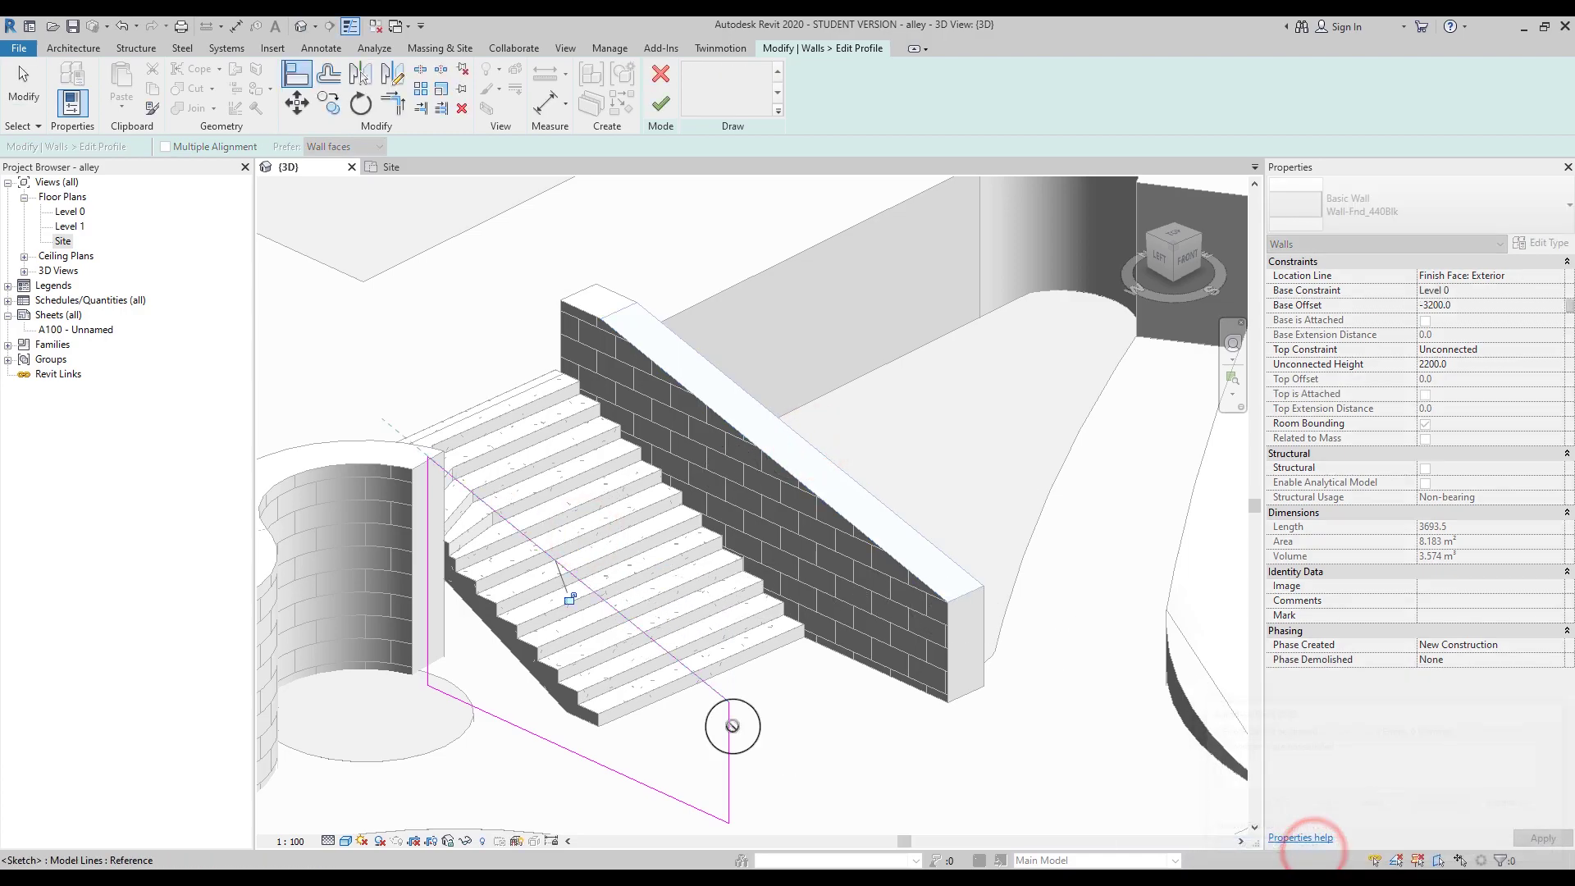
{"action": "key", "text": "Escape"}
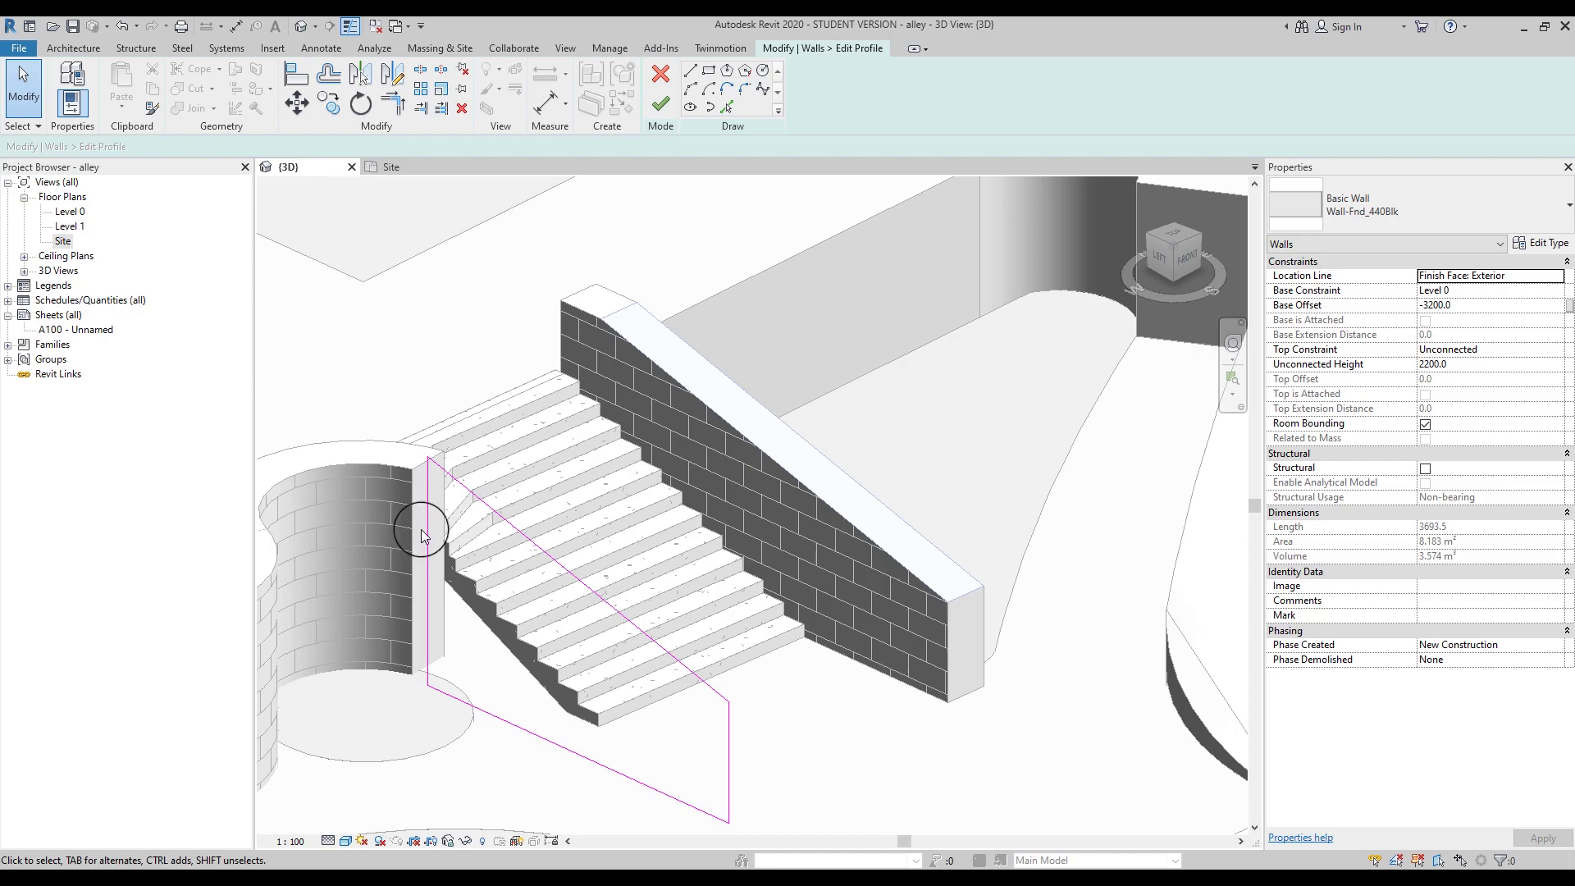
{"action": "key", "text": "t"}
{"action": "key", "text": "r"}
{"action": "left_click", "coordinate": [672, 122]}
{"action": "key", "text": "Escape"}
Step: Reopen the profile of the straight wall adjoining the curved wall, align its upper corner with the curved wall's top, and finish it
{"action": "scroll", "coordinate": [722, 501], "scroll_direction": "up", "scroll_amount": 5}
{"action": "left_click", "coordinate": [897, 499]}
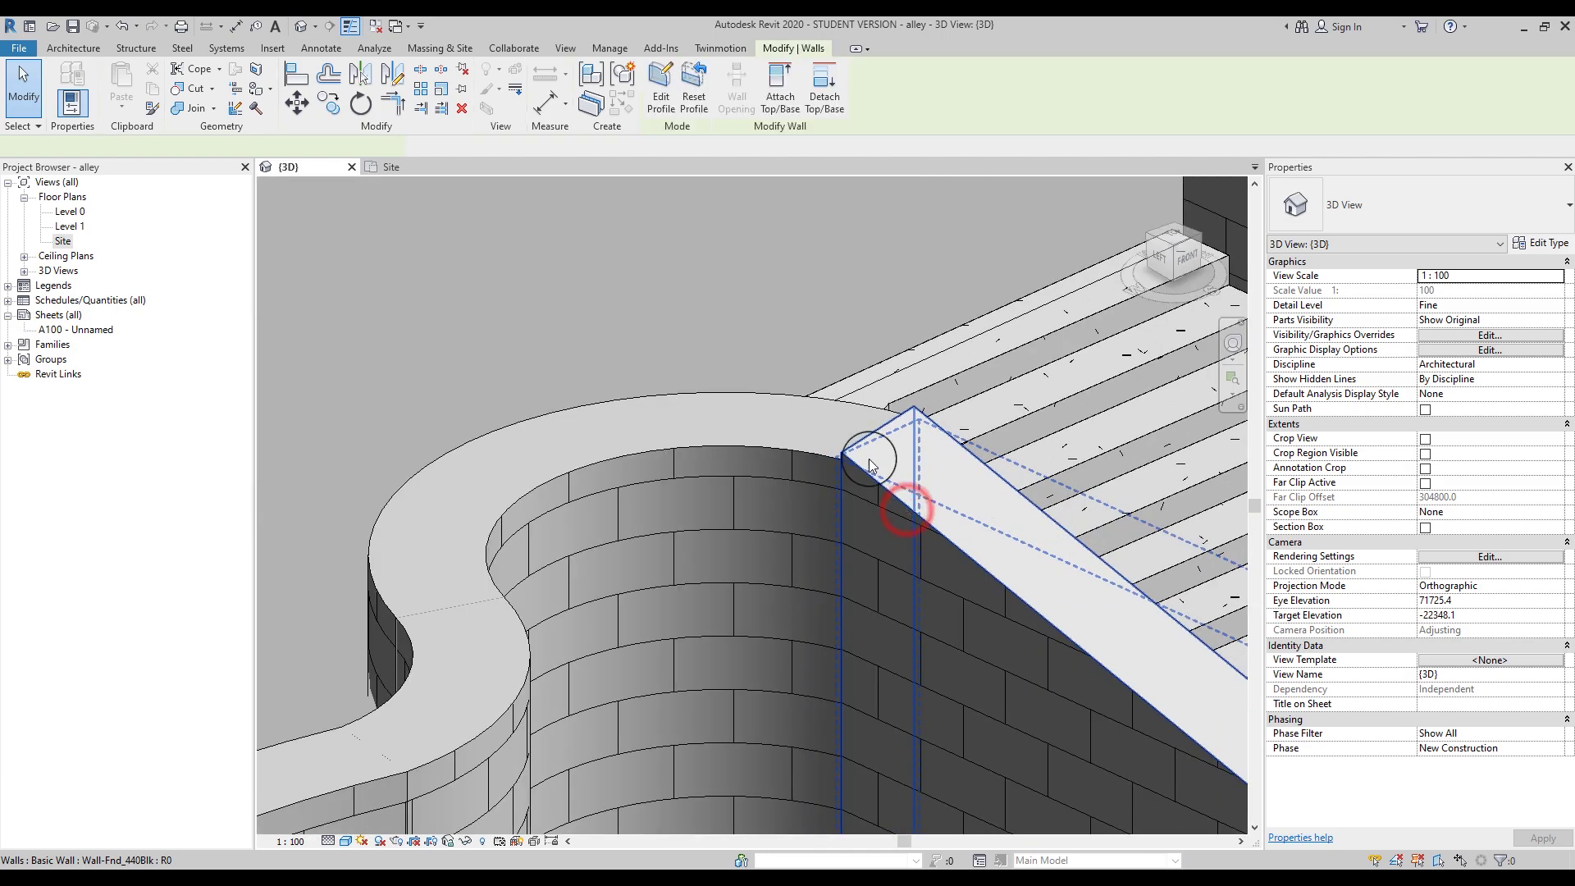
{"action": "left_click", "coordinate": [660, 82]}
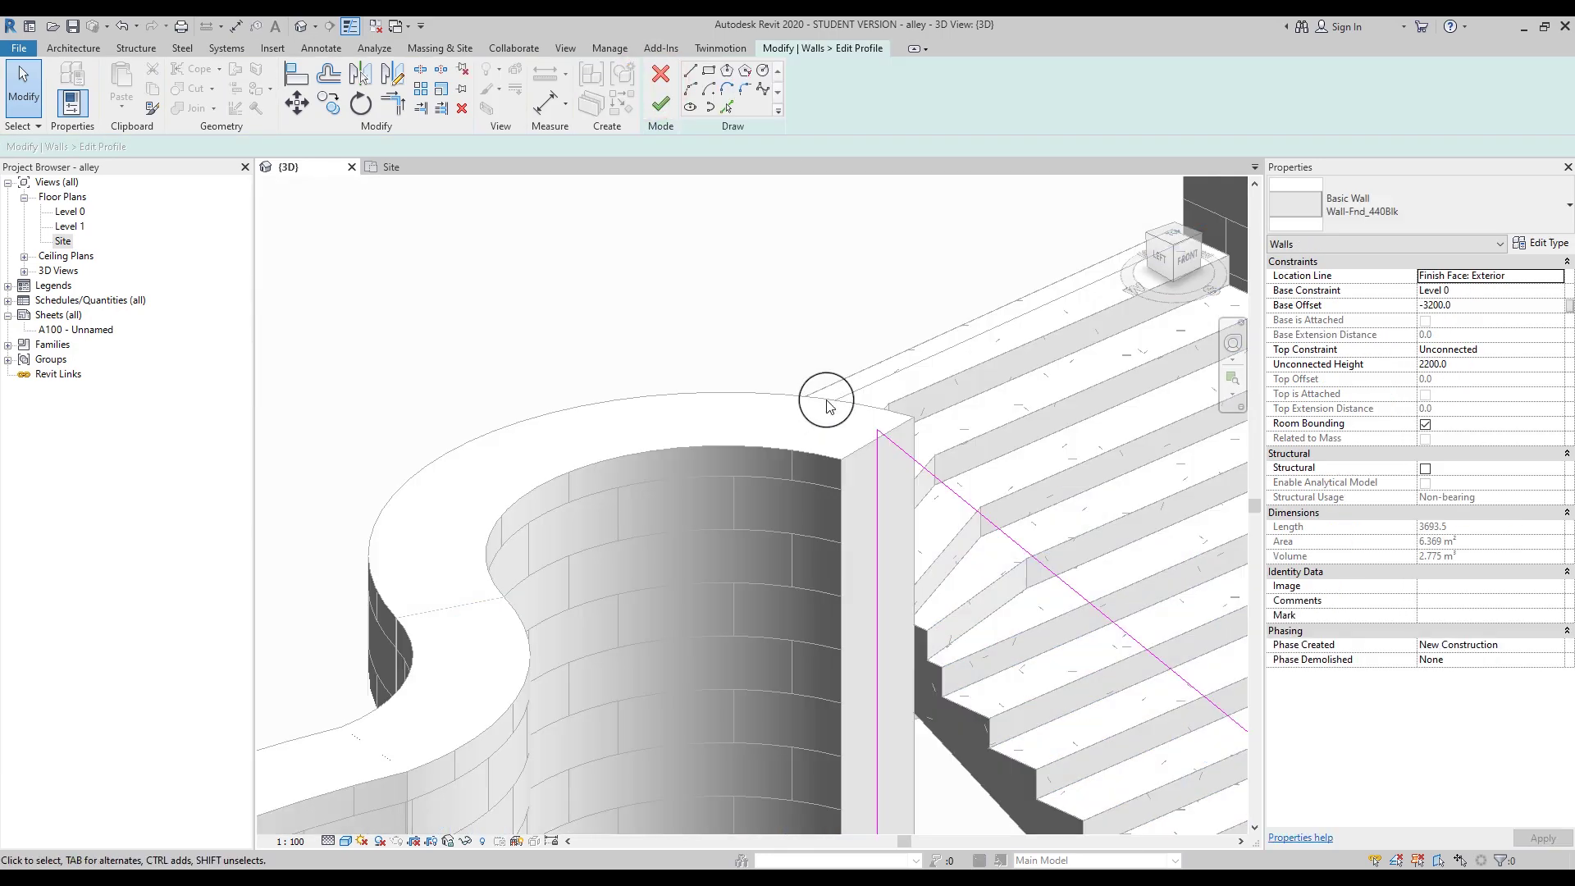
{"action": "key", "text": "l"}
{"action": "left_click", "coordinate": [879, 435]}
{"action": "key", "text": "Escape"}
{"action": "key", "text": "Escape"}
{"action": "left_click", "coordinate": [877, 457]}
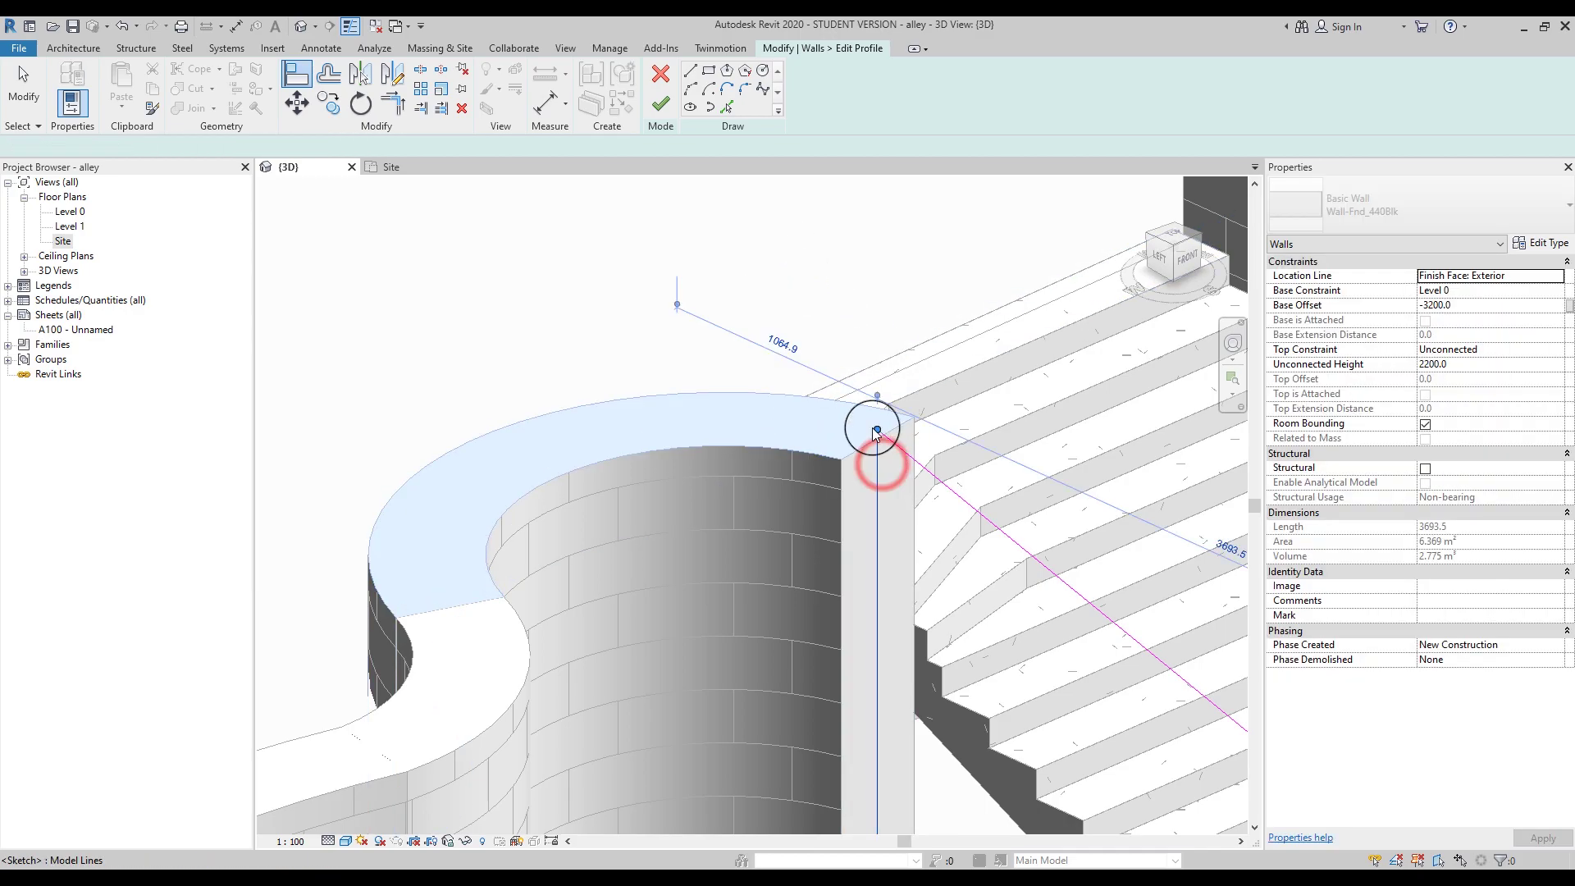
{"action": "left_click_drag", "start_coordinate": [882, 436], "coordinate": [878, 431]}
{"action": "left_click", "coordinate": [896, 444]}
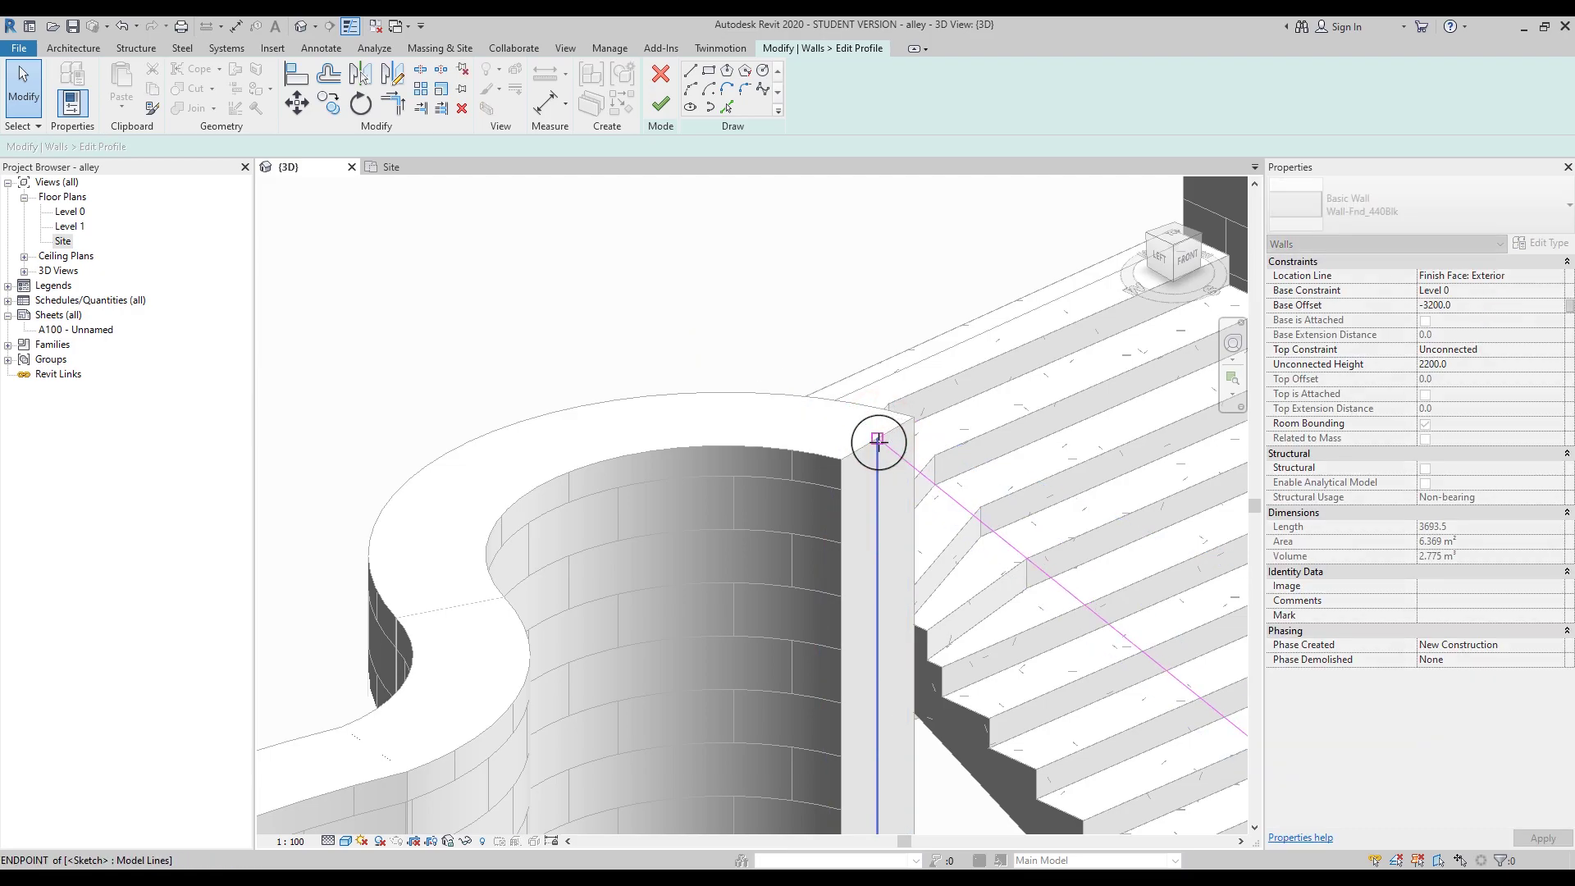
{"action": "left_click", "coordinate": [878, 439]}
{"action": "left_click", "coordinate": [660, 101]}
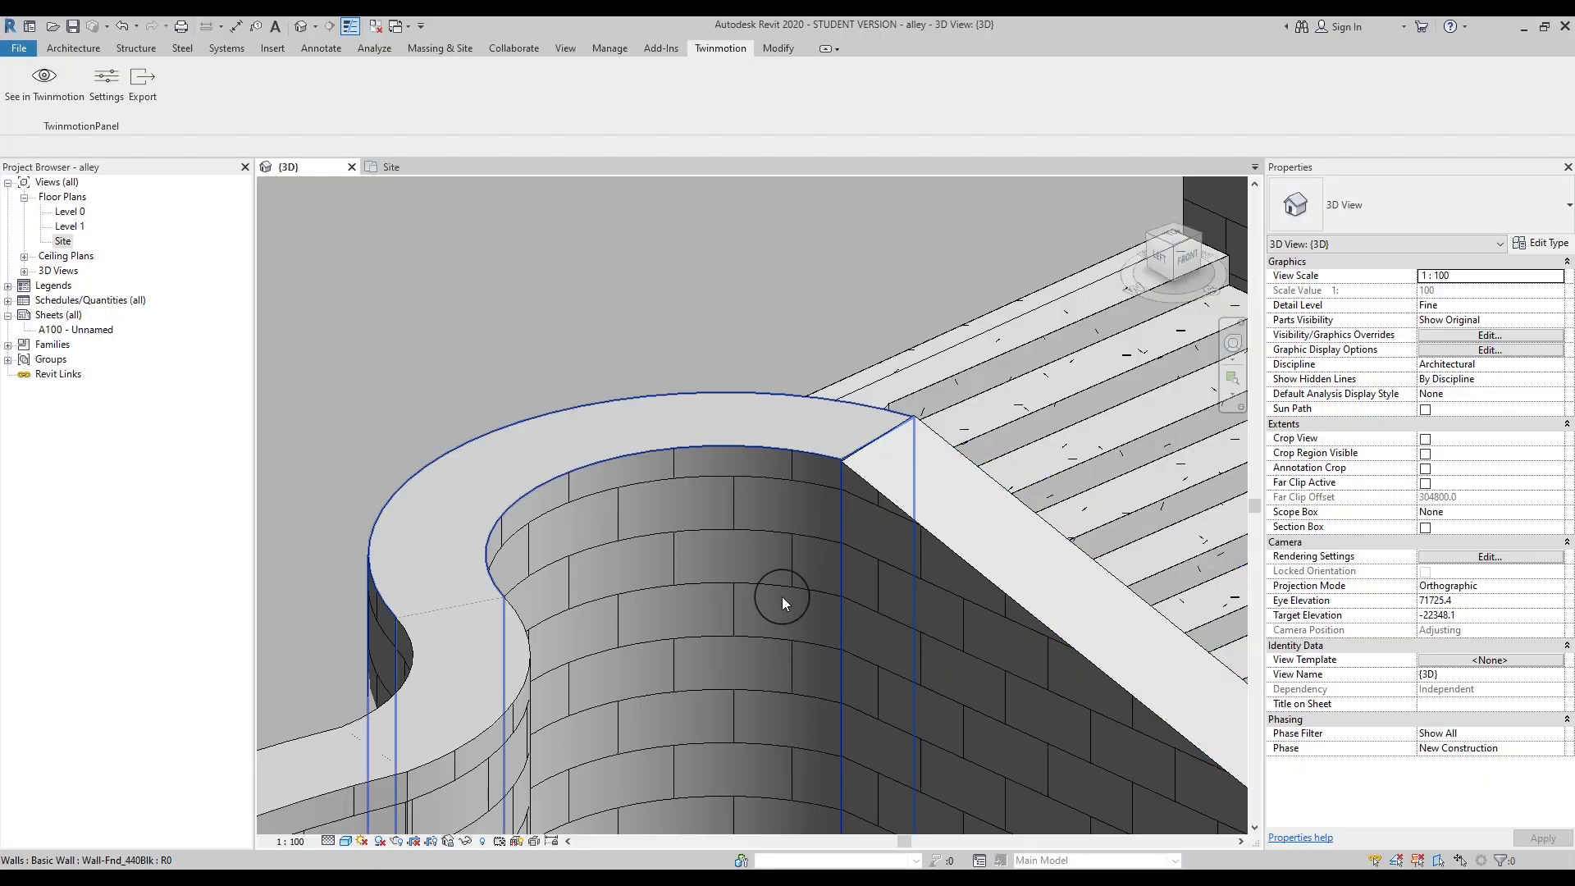
Step: Examine the stair, its sloped flanking walls and the surrounding alley in the 3D view
{"action": "left_click", "coordinate": [763, 574]}
{"action": "key", "text": "Escape"}
{"action": "scroll", "coordinate": [854, 587], "scroll_direction": "down", "scroll_amount": 10}
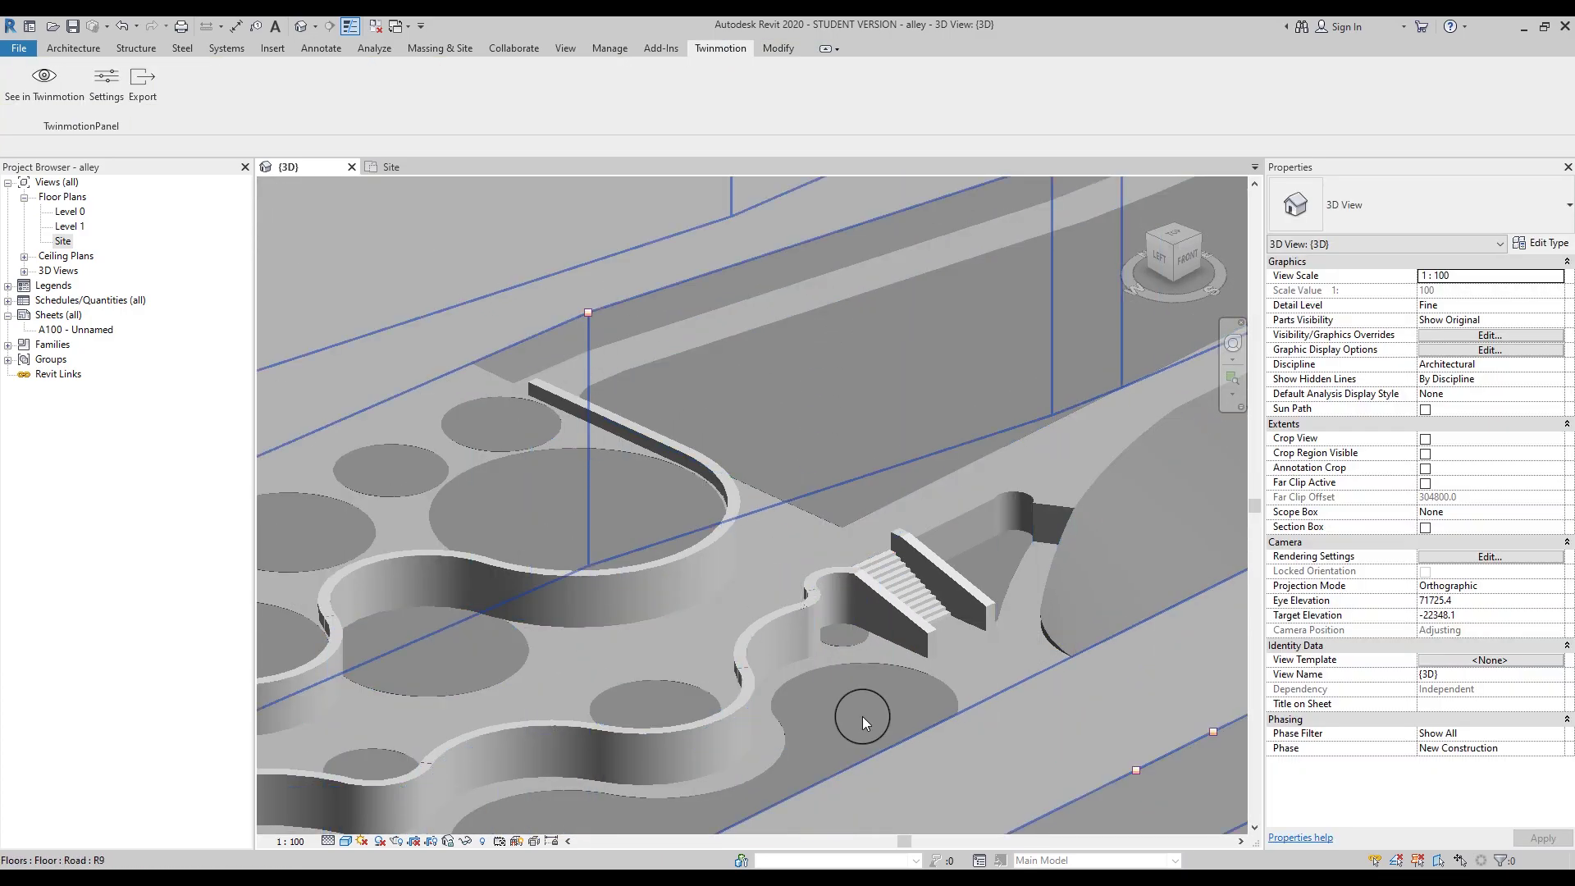
{"action": "left_click", "coordinate": [1060, 604]}
{"action": "key", "text": "Escape"}
{"action": "right_click", "coordinate": [1060, 604]}
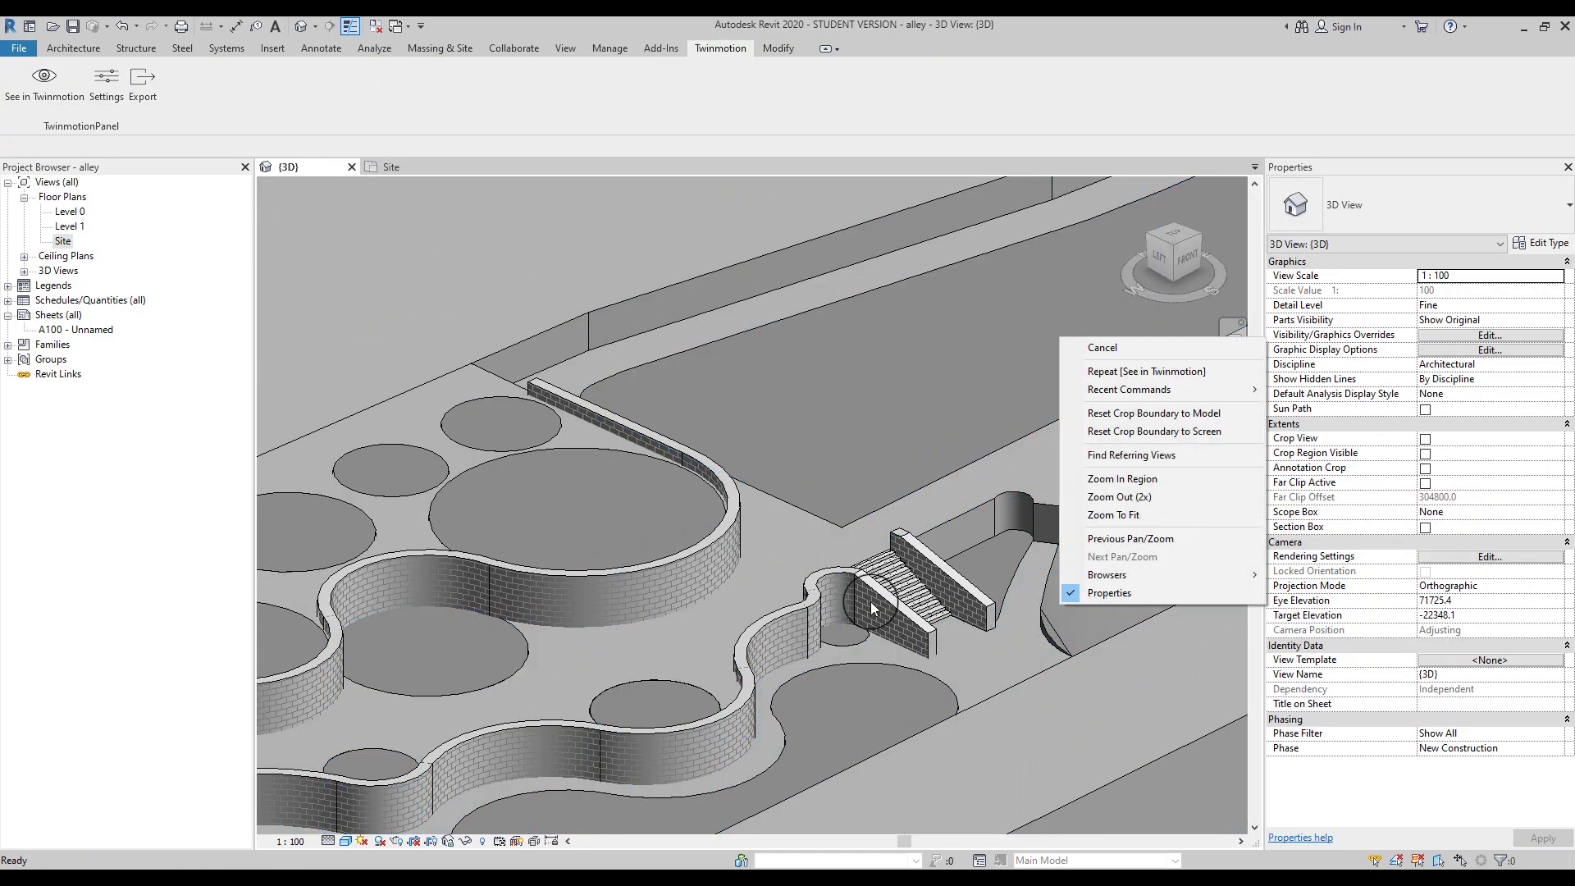
{"action": "left_click", "coordinate": [999, 665]}
{"action": "scroll", "coordinate": [998, 665], "scroll_direction": "down", "scroll_amount": 1}
{"action": "scroll", "coordinate": [932, 642], "scroll_direction": "down", "scroll_amount": 5}
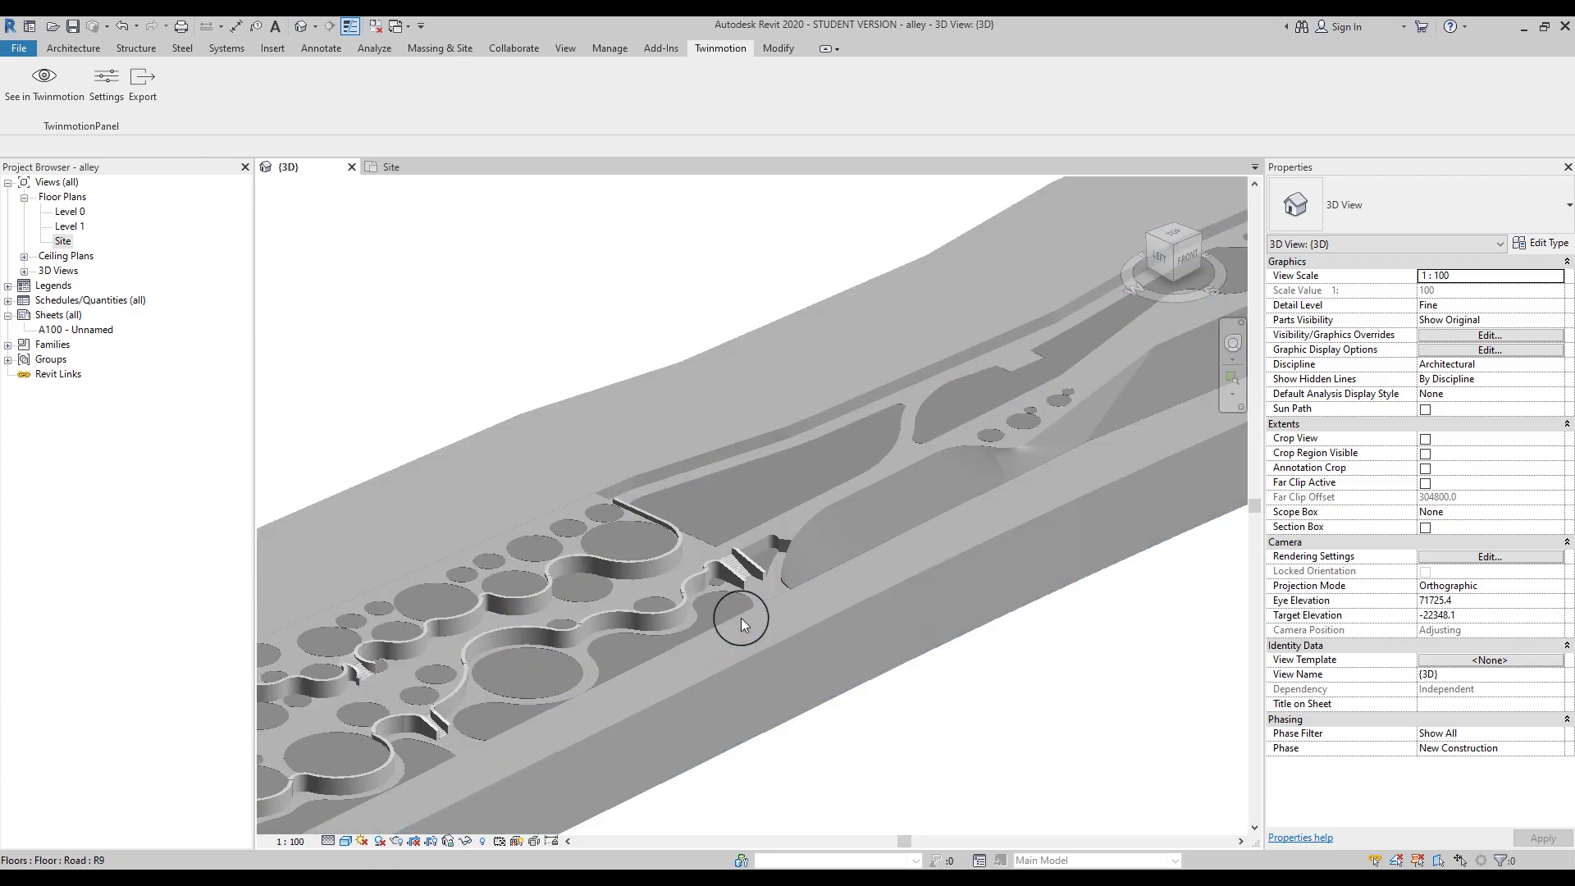
{"action": "scroll", "coordinate": [741, 617], "scroll_direction": "up", "scroll_amount": 5}
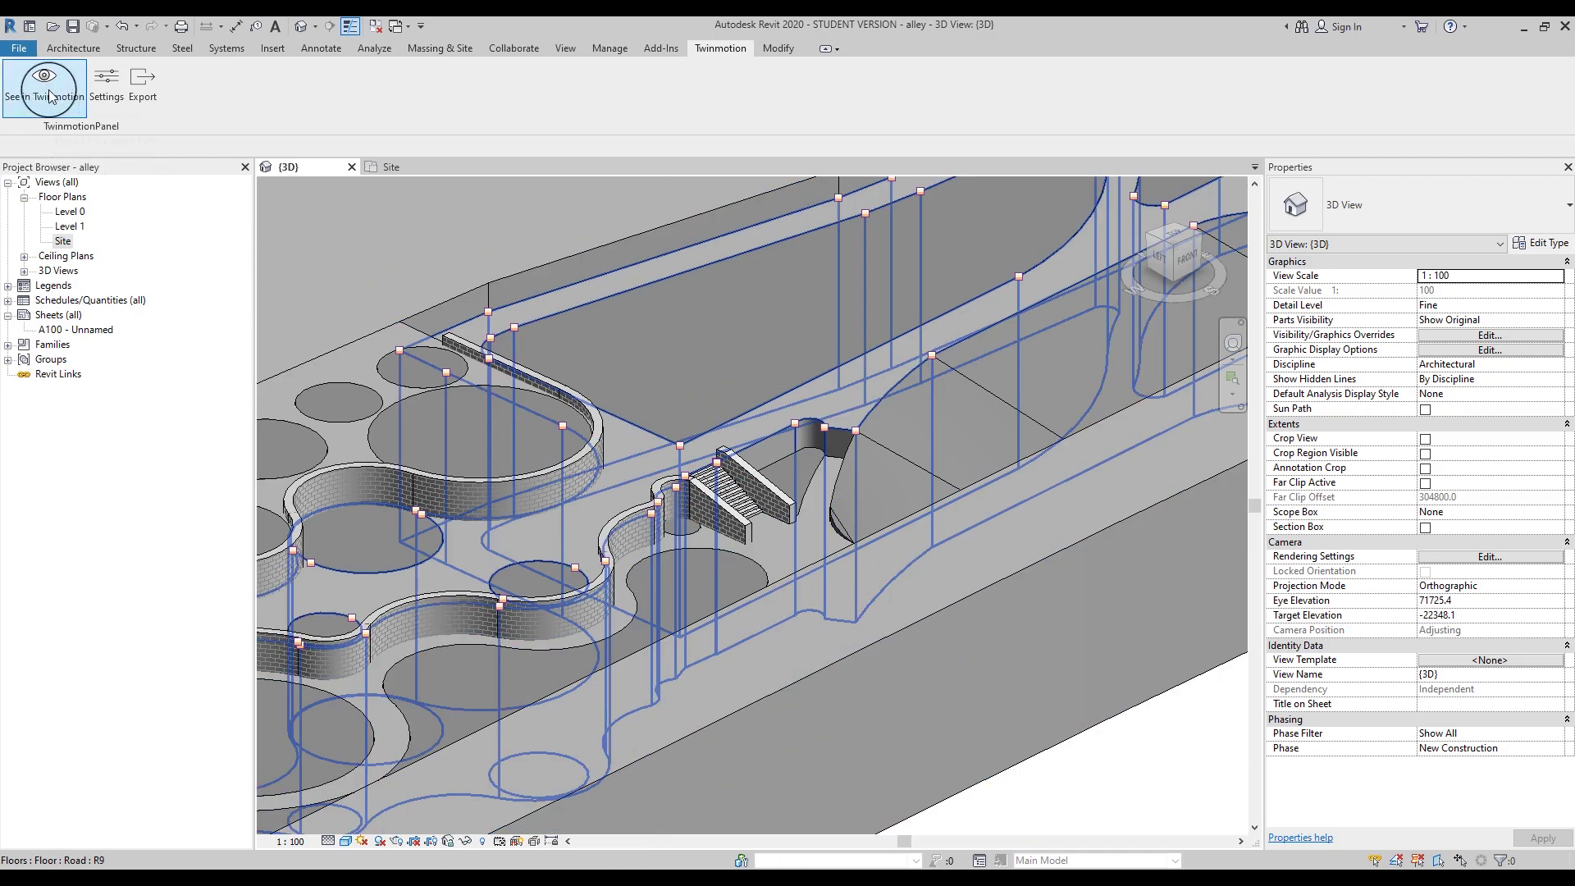
Step: Send the updated model to Twinmotion, switch to it and fly in to the stair with its sloped flanking walls
{"action": "left_click", "coordinate": [52, 127]}
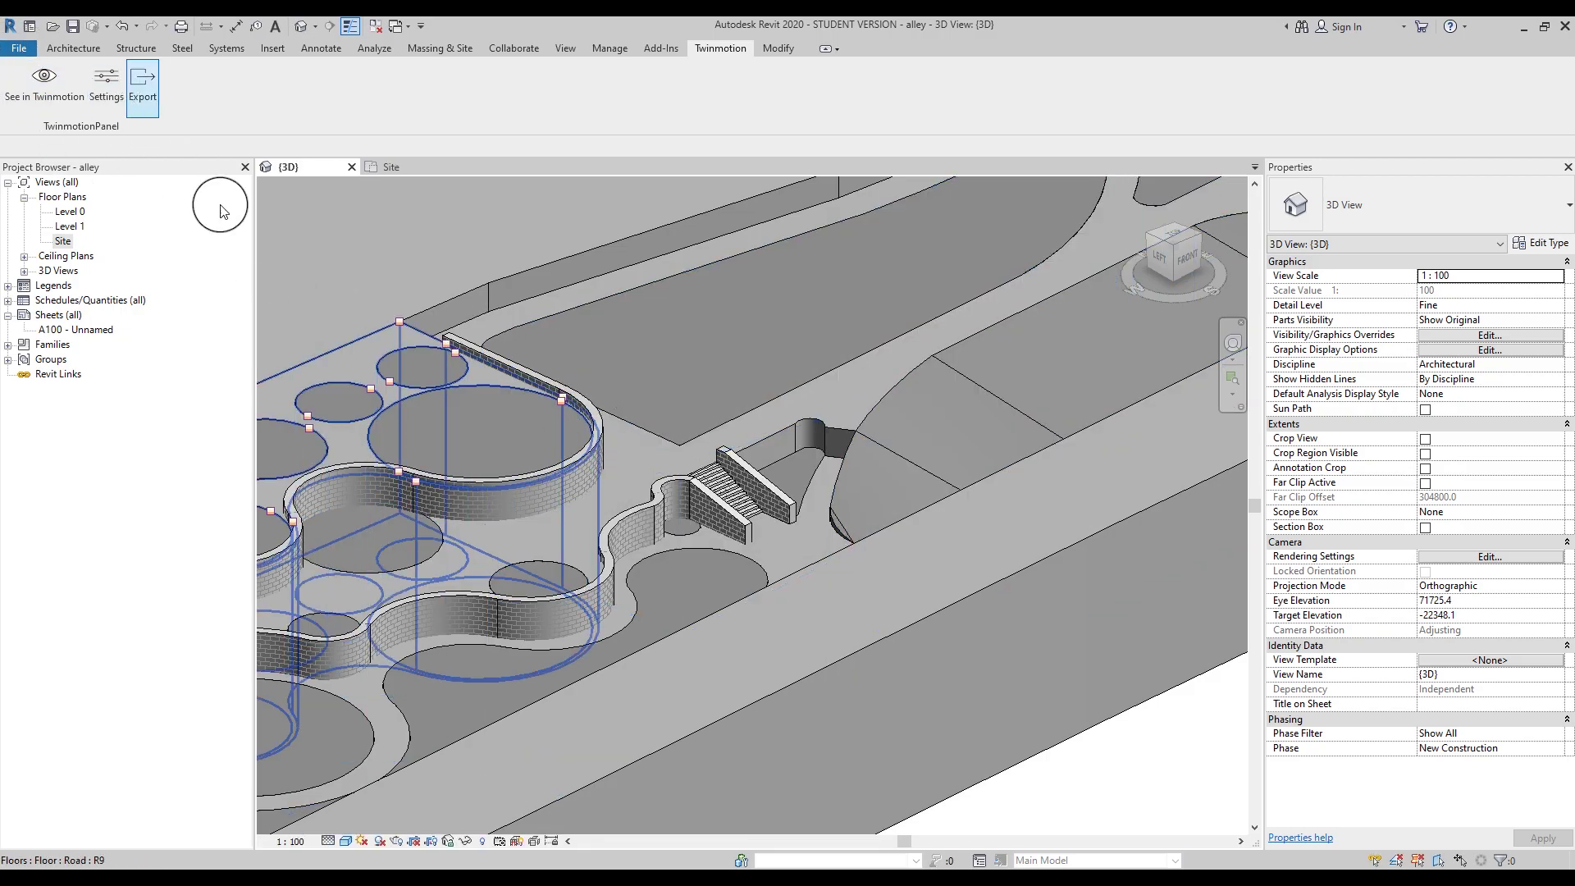
{"action": "left_click", "coordinate": [552, 884]}
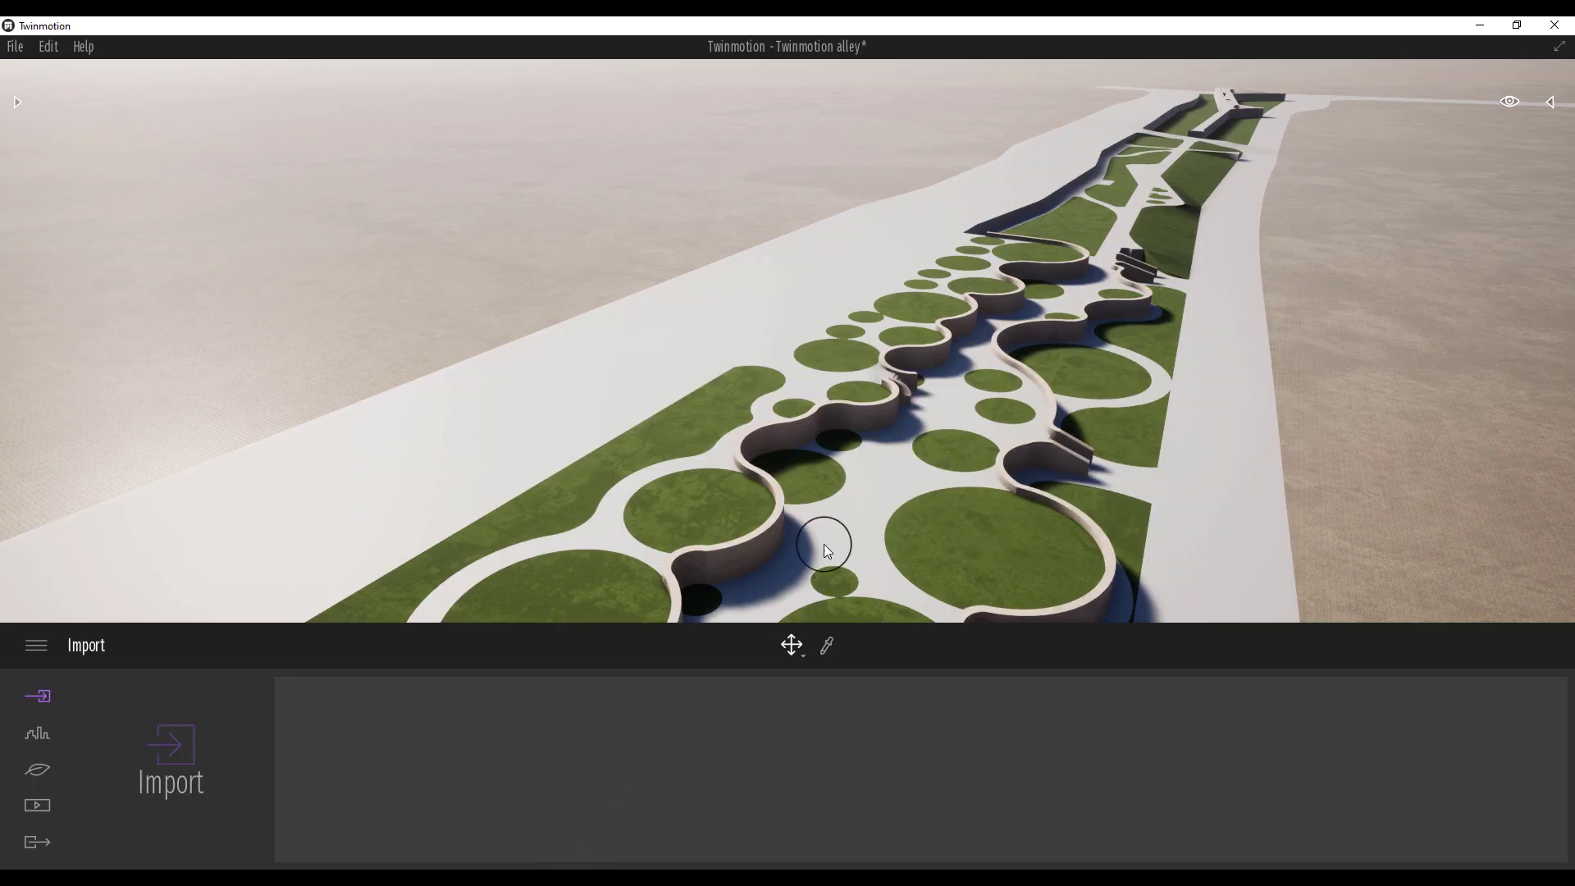
{"action": "right_click_drag", "start_coordinate": [947, 377], "coordinate": [947, 376]}
{"action": "key", "text": "w"}
{"action": "key", "text": "d"}
{"action": "key", "text": "w"}
{"action": "scroll", "coordinate": [948, 376], "scroll_direction": "down", "scroll_amount": 10}
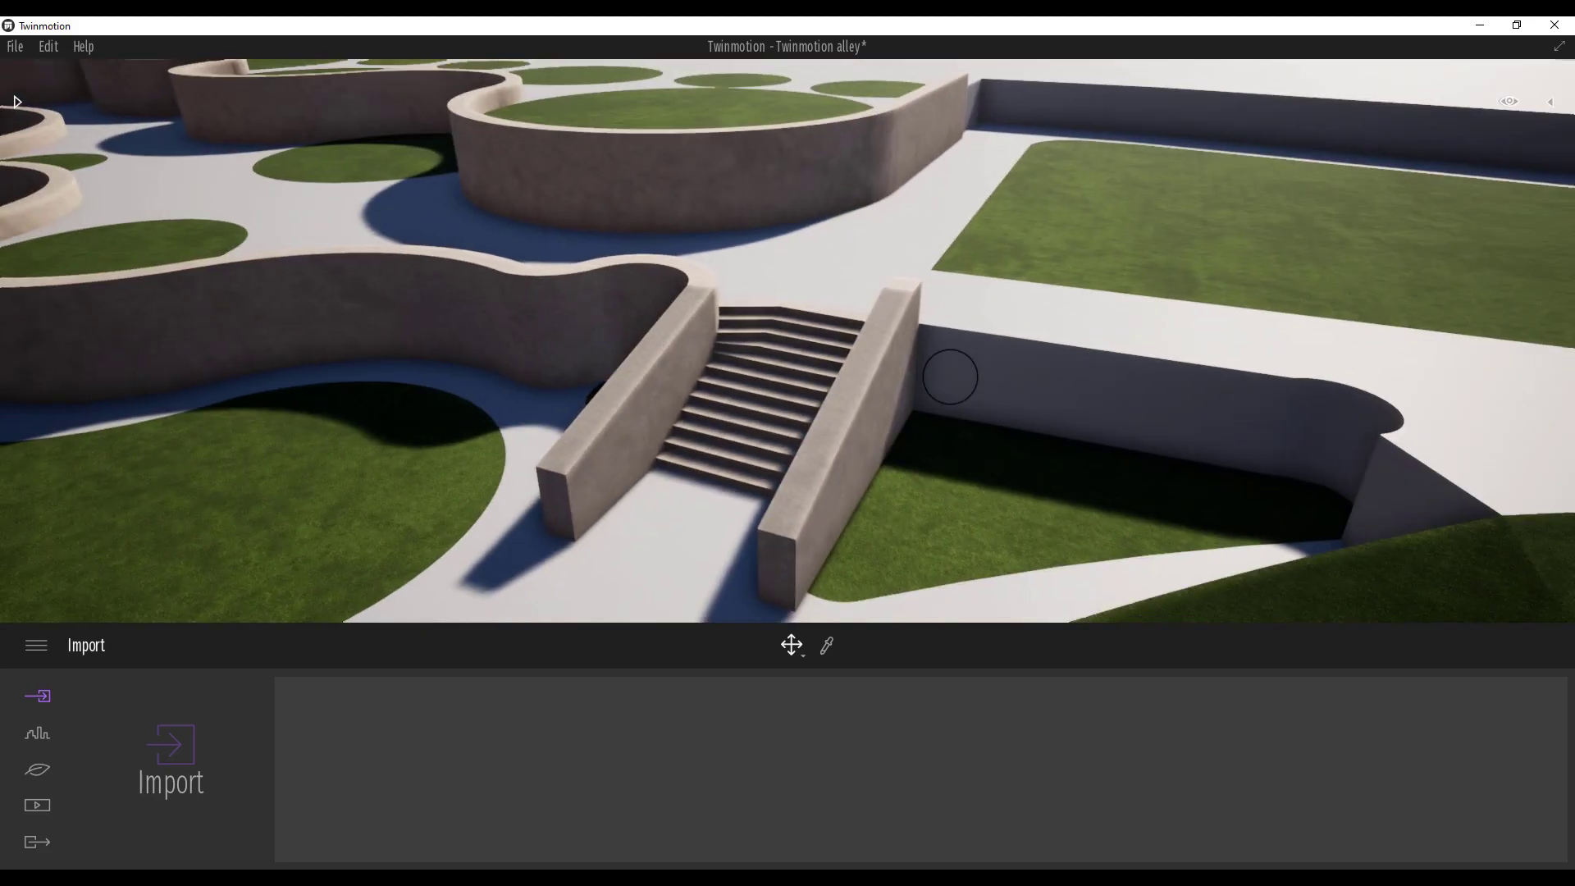
Step: Fly past the stair and along the road, examining the grass slopes, paths and retaining walls at close range
{"action": "right_click_drag", "start_coordinate": [949, 374], "coordinate": [949, 375]}
{"action": "key", "text": "w"}
{"action": "key", "text": "w"}
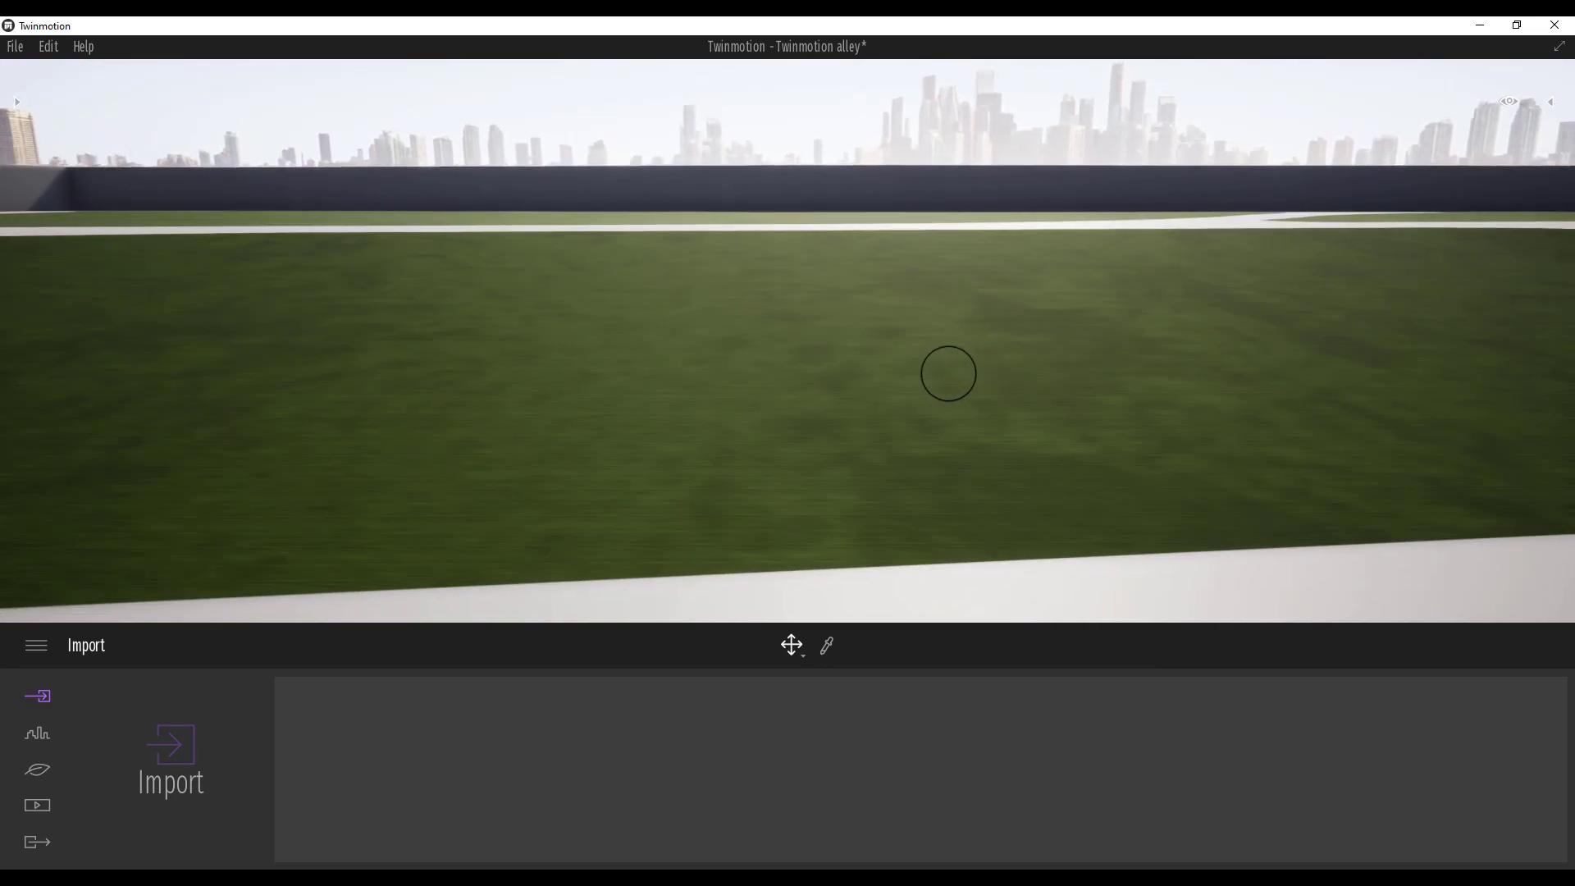
{"action": "right_click_drag", "start_coordinate": [948, 376], "coordinate": [946, 380]}
{"action": "key", "text": "d"}
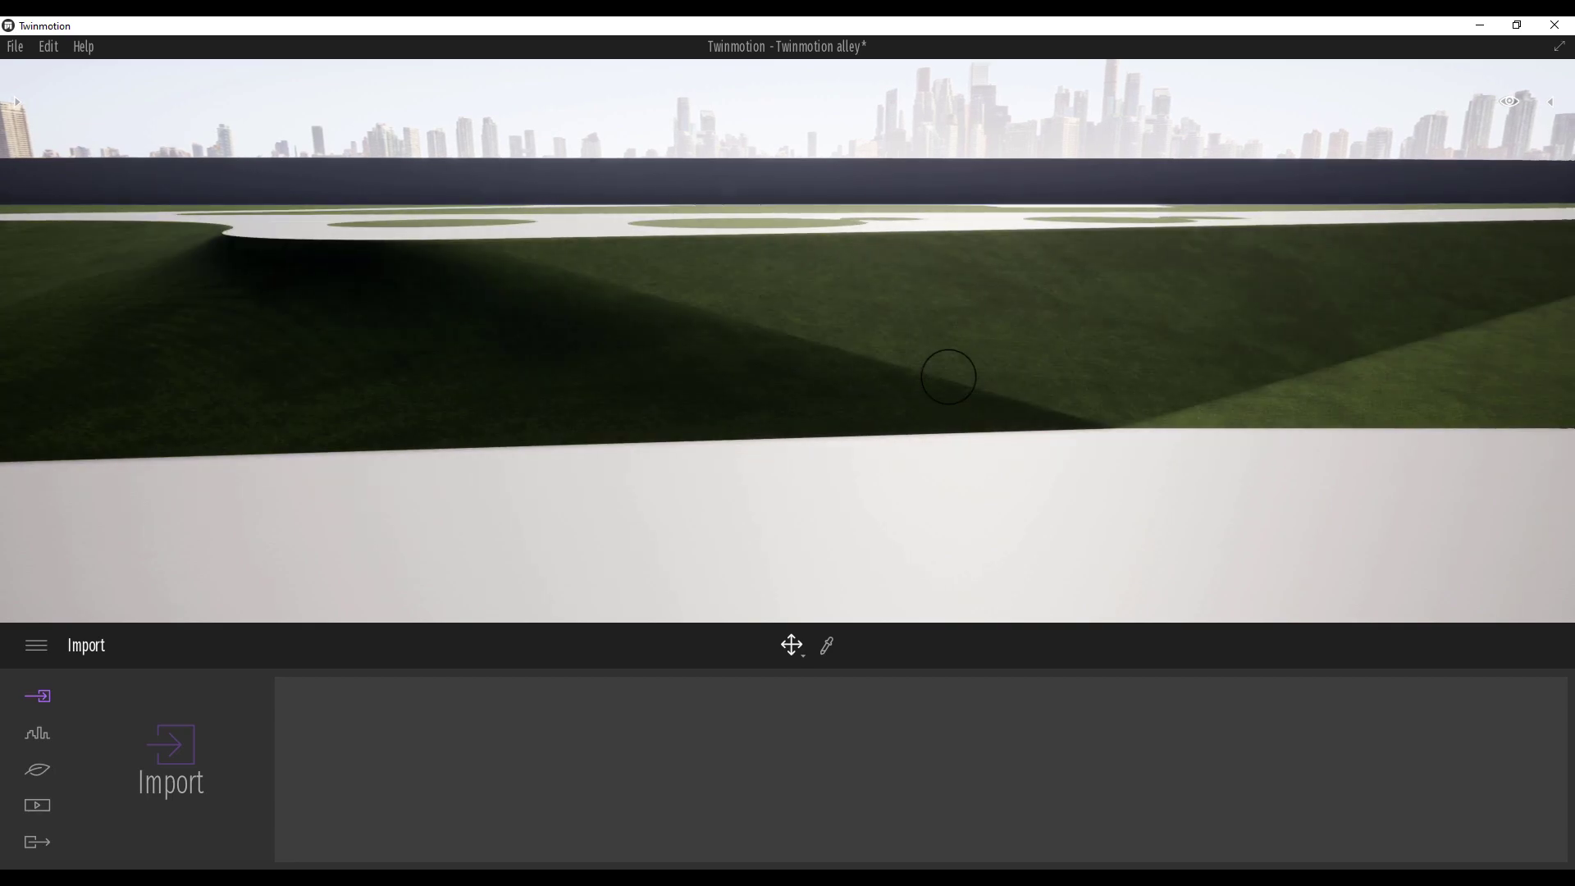
{"action": "key", "text": "d"}
{"action": "right_click_drag", "start_coordinate": [947, 375], "coordinate": [946, 375]}
{"action": "key", "text": "Right"}
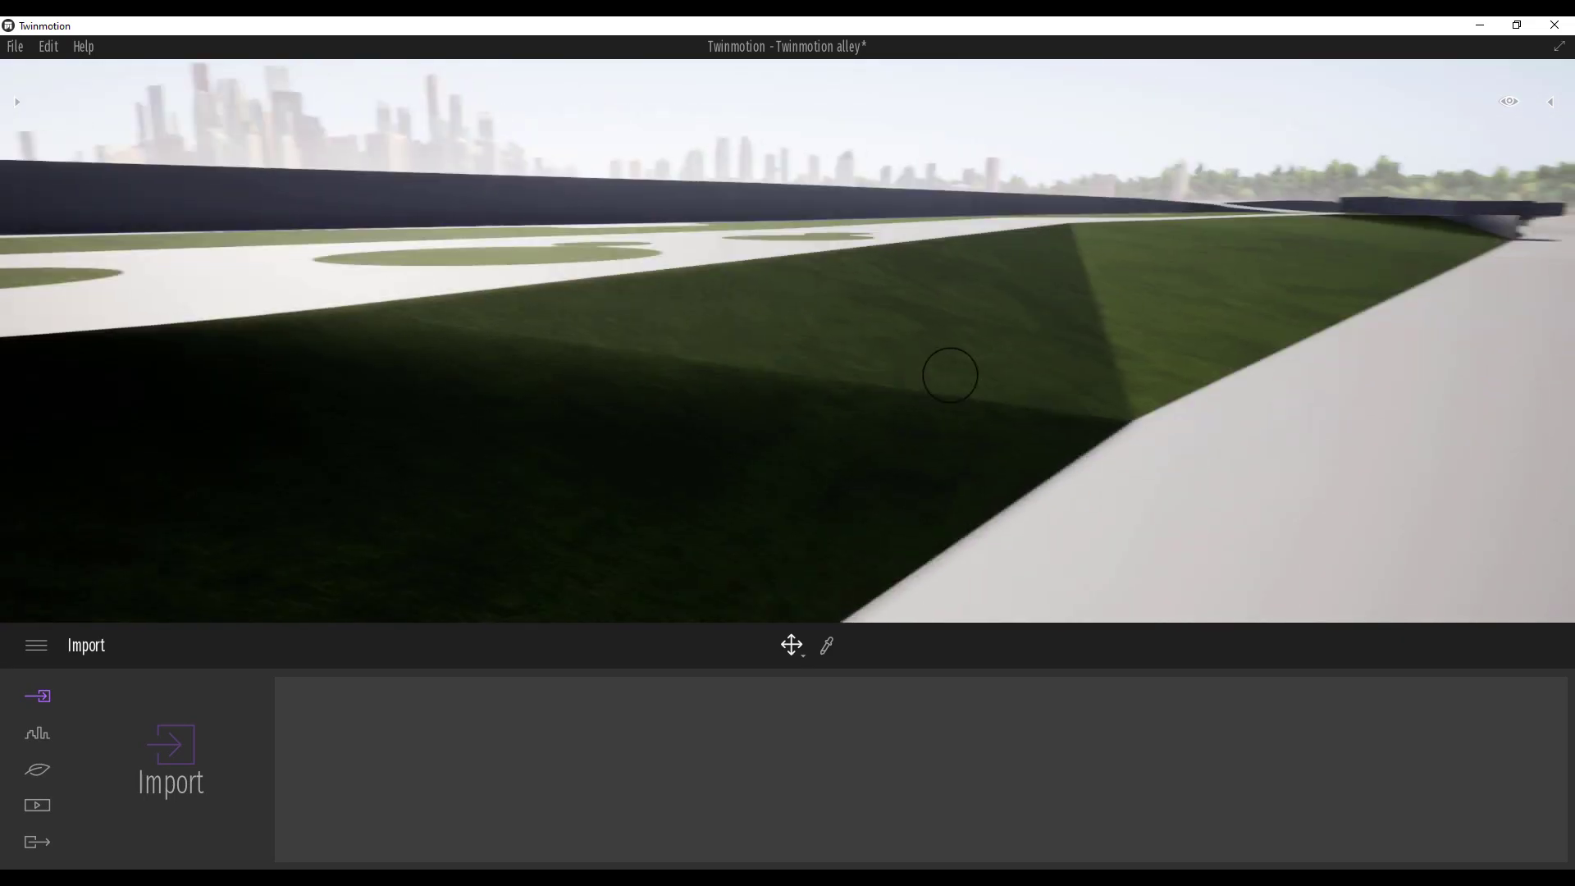
{"action": "key", "text": "Right"}
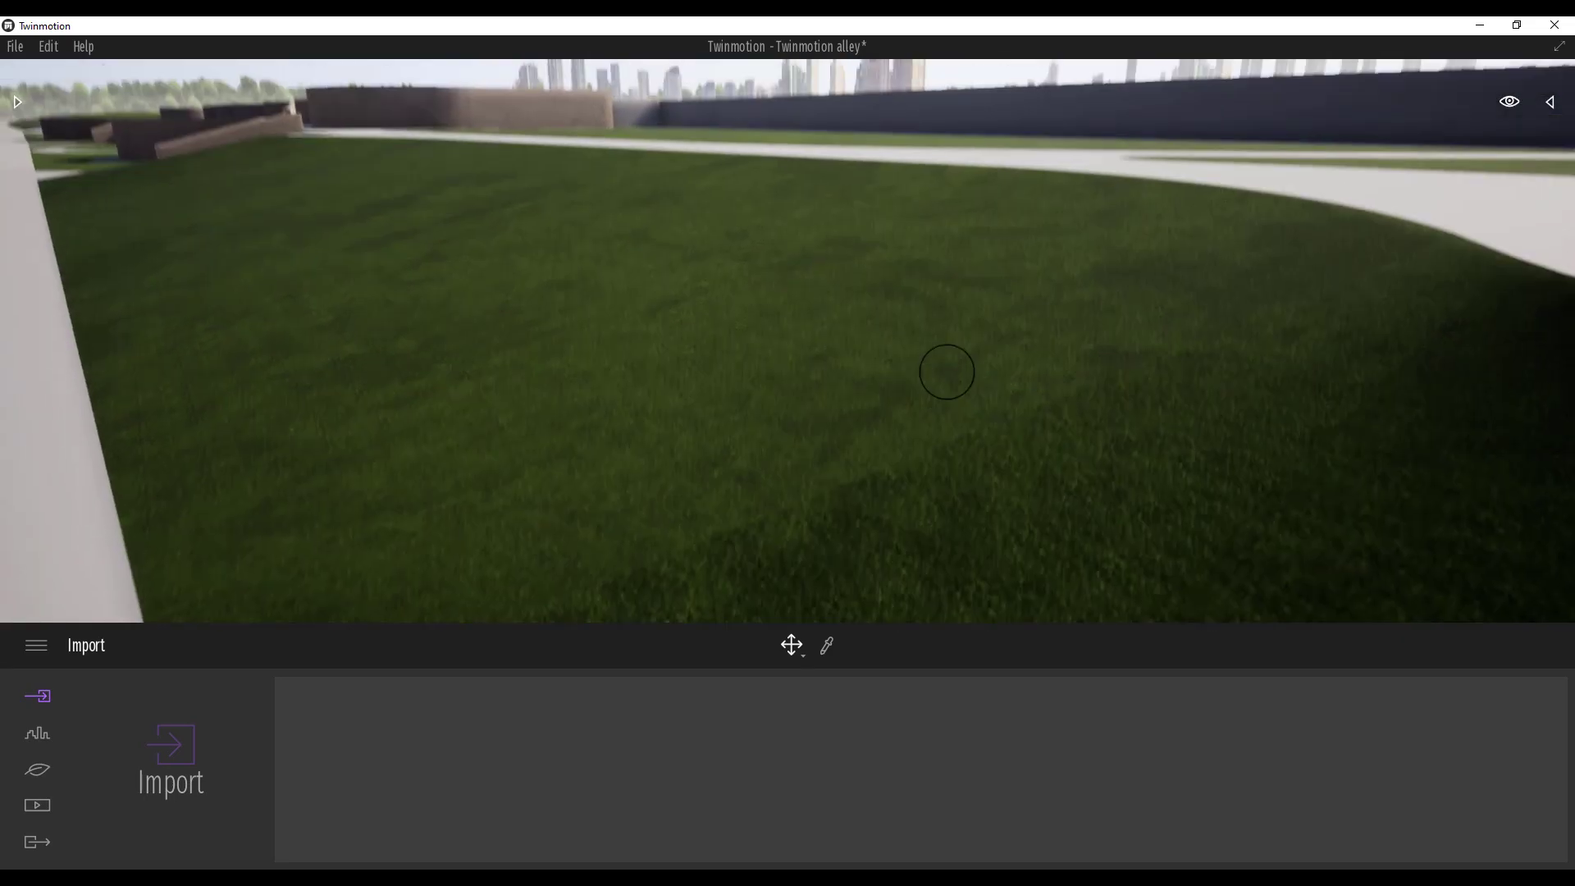
{"action": "key", "text": "Right"}
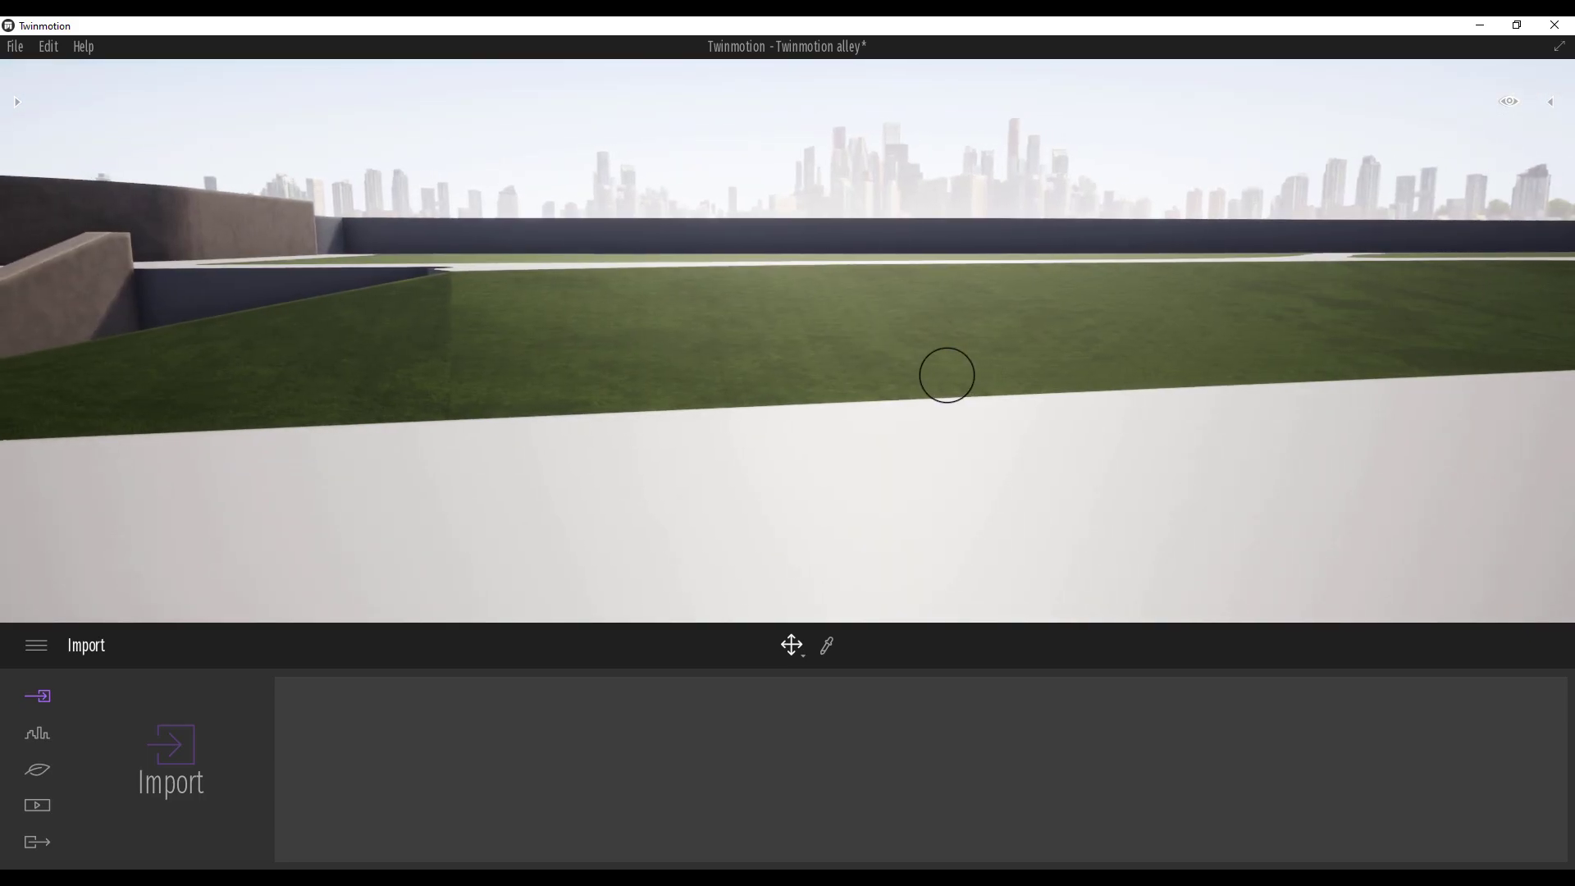
{"action": "key", "text": "Left"}
{"action": "key", "text": "Right"}
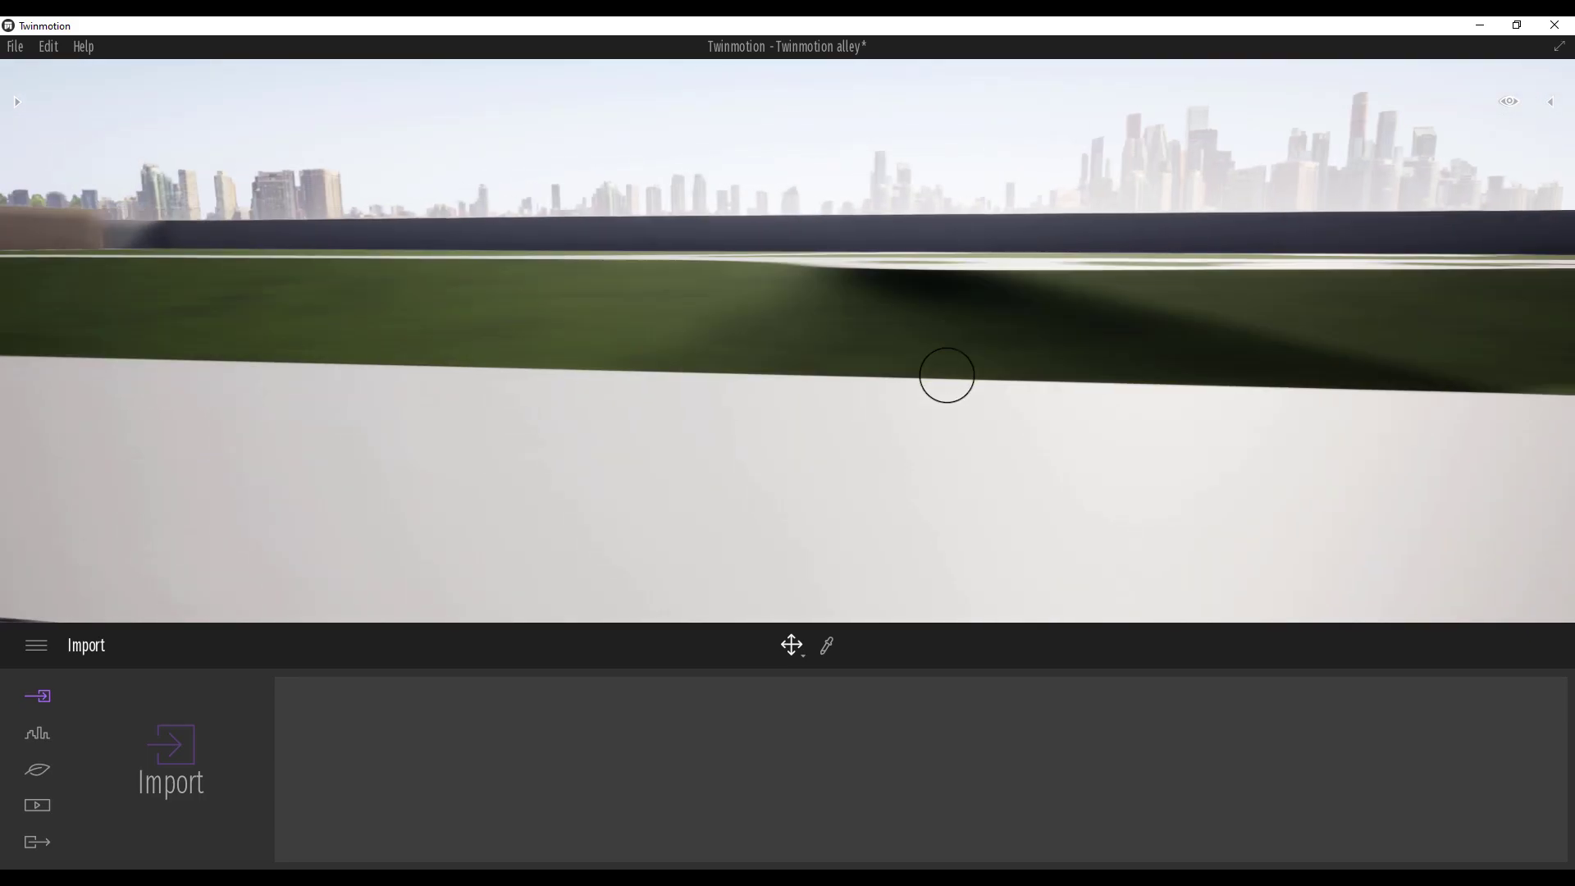
{"action": "right_click_drag", "start_coordinate": [947, 375], "coordinate": [947, 375]}
{"action": "key", "text": "Up"}
{"action": "key", "text": "Down"}
{"action": "key", "text": "Left"}
{"action": "key", "text": "Up"}
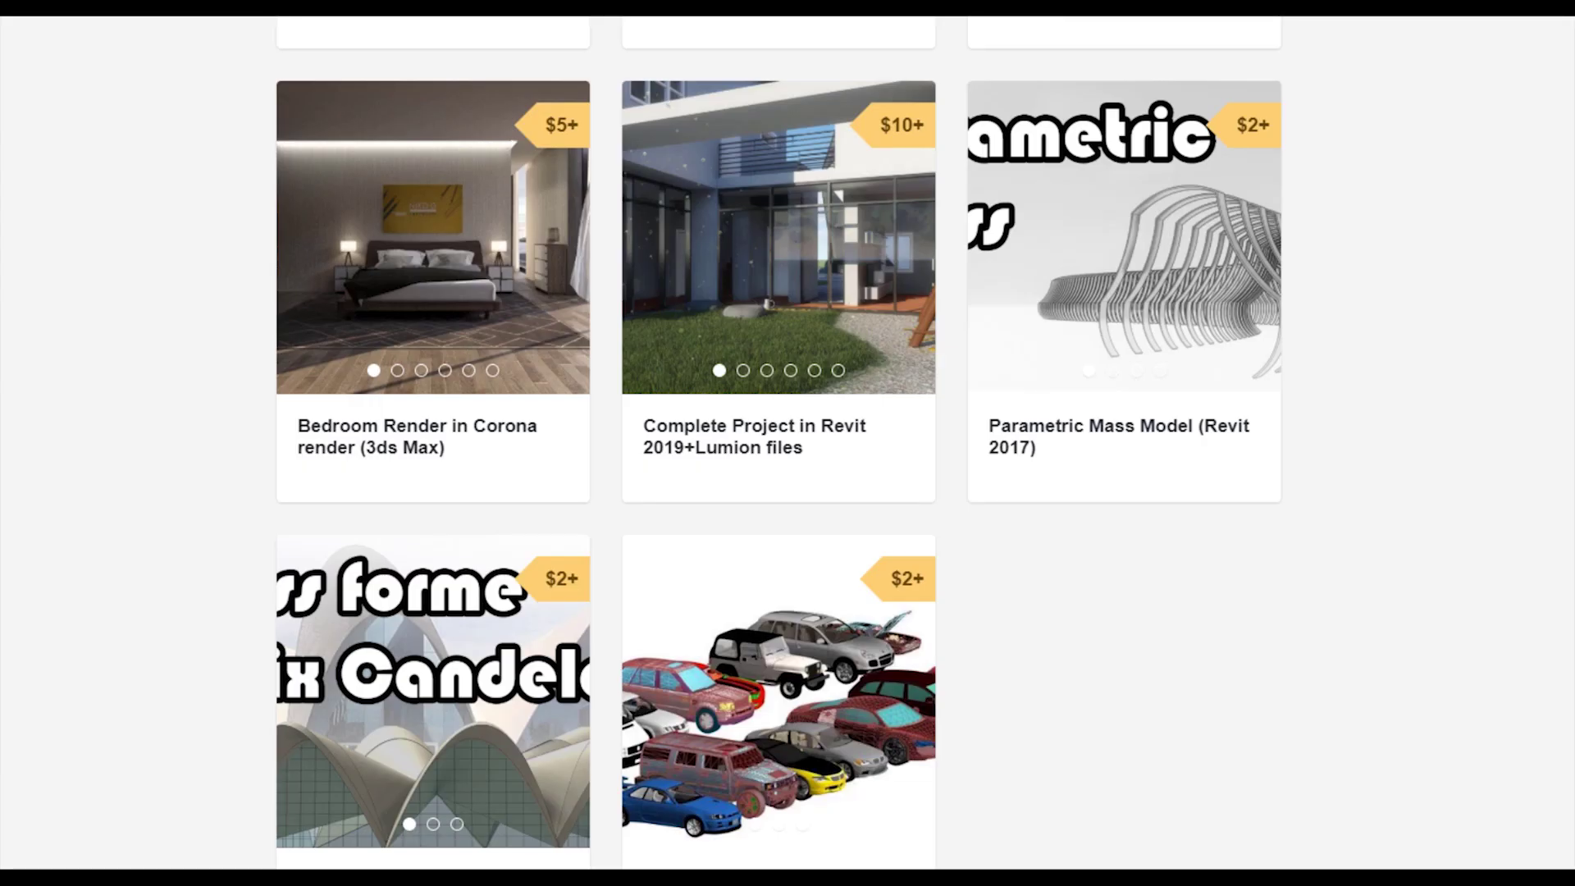
Step: Switch to the creator's web shop and browse the listed Revit and rendering products
{"action": "scroll", "coordinate": [837, 858], "scroll_direction": "up", "scroll_amount": 12}
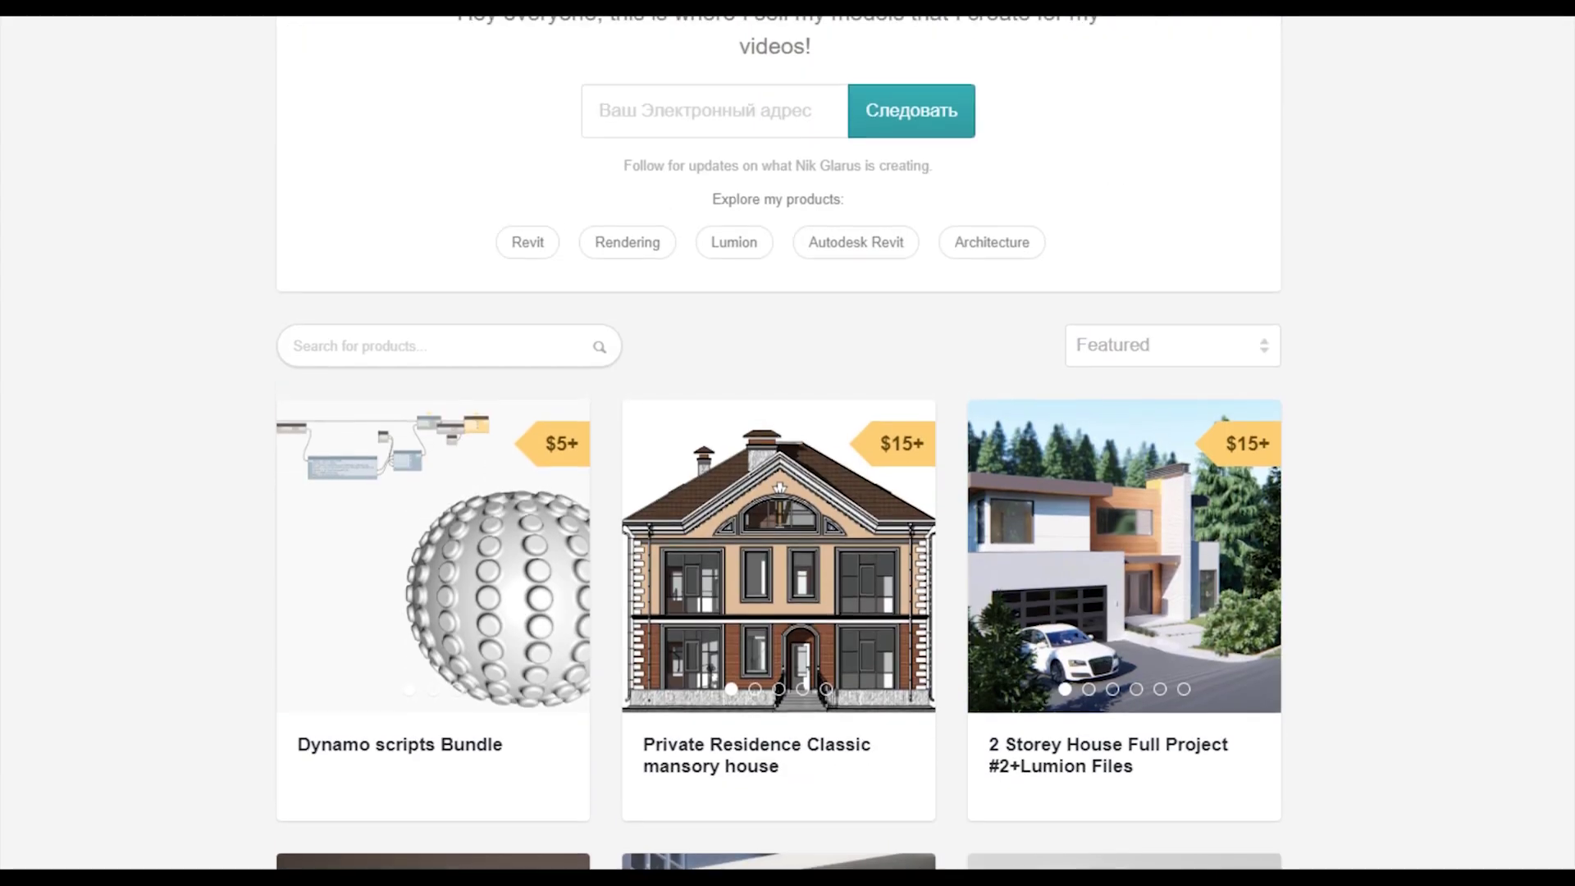
{"action": "scroll", "coordinate": [581, 841], "scroll_direction": "down", "scroll_amount": 2}
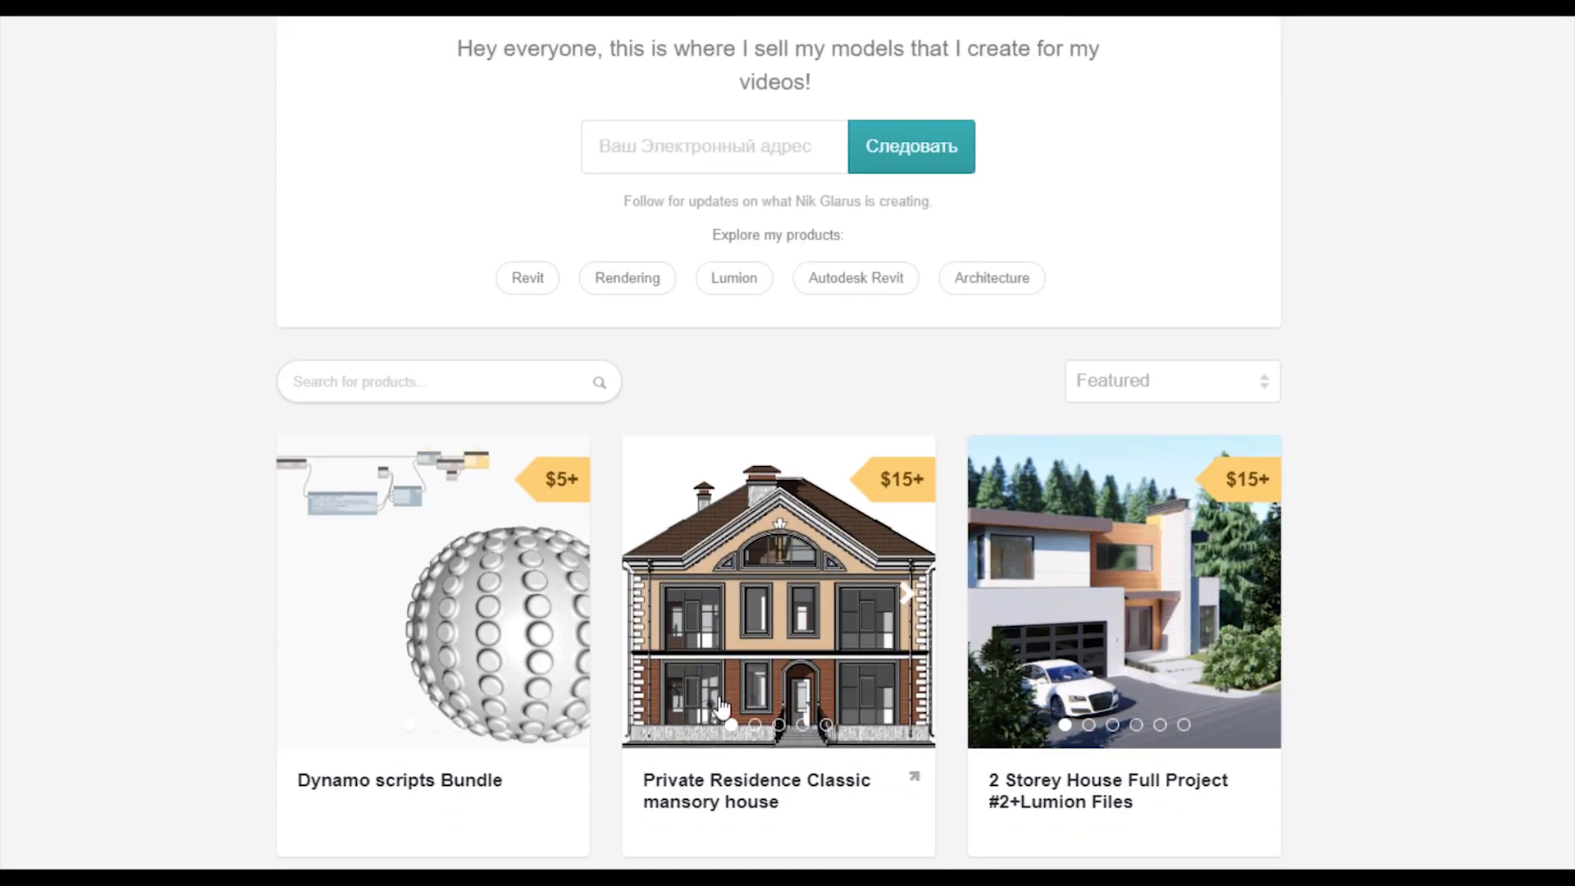
{"action": "scroll", "coordinate": [773, 671], "scroll_direction": "down", "scroll_amount": 3}
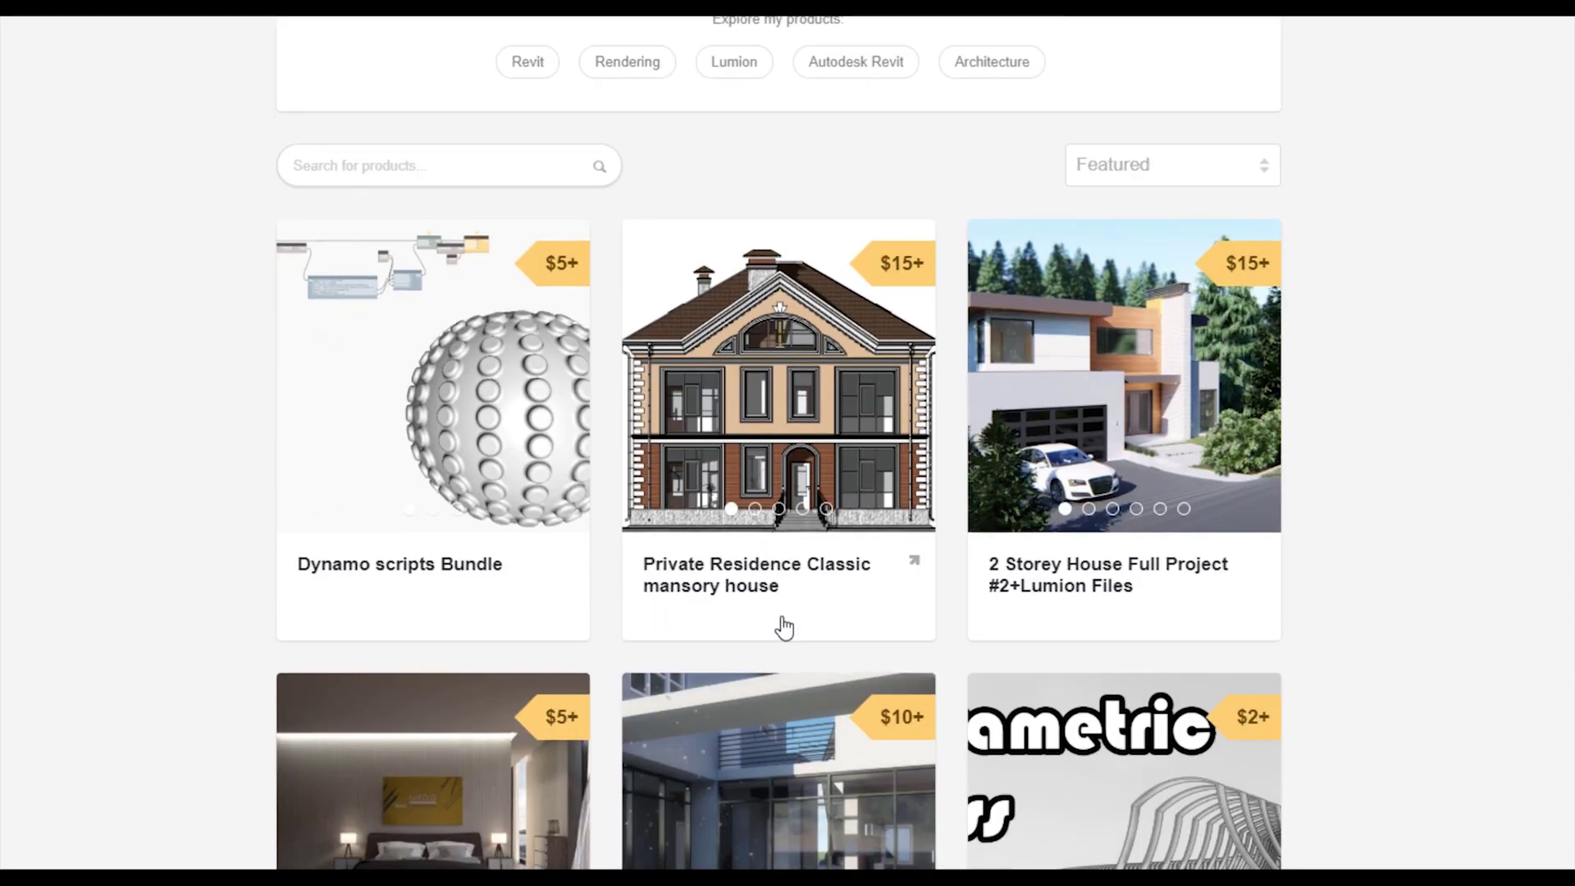
{"action": "scroll", "coordinate": [788, 619], "scroll_direction": "up", "scroll_amount": 1}
{"action": "scroll", "coordinate": [1403, 593], "scroll_direction": "up", "scroll_amount": 4}
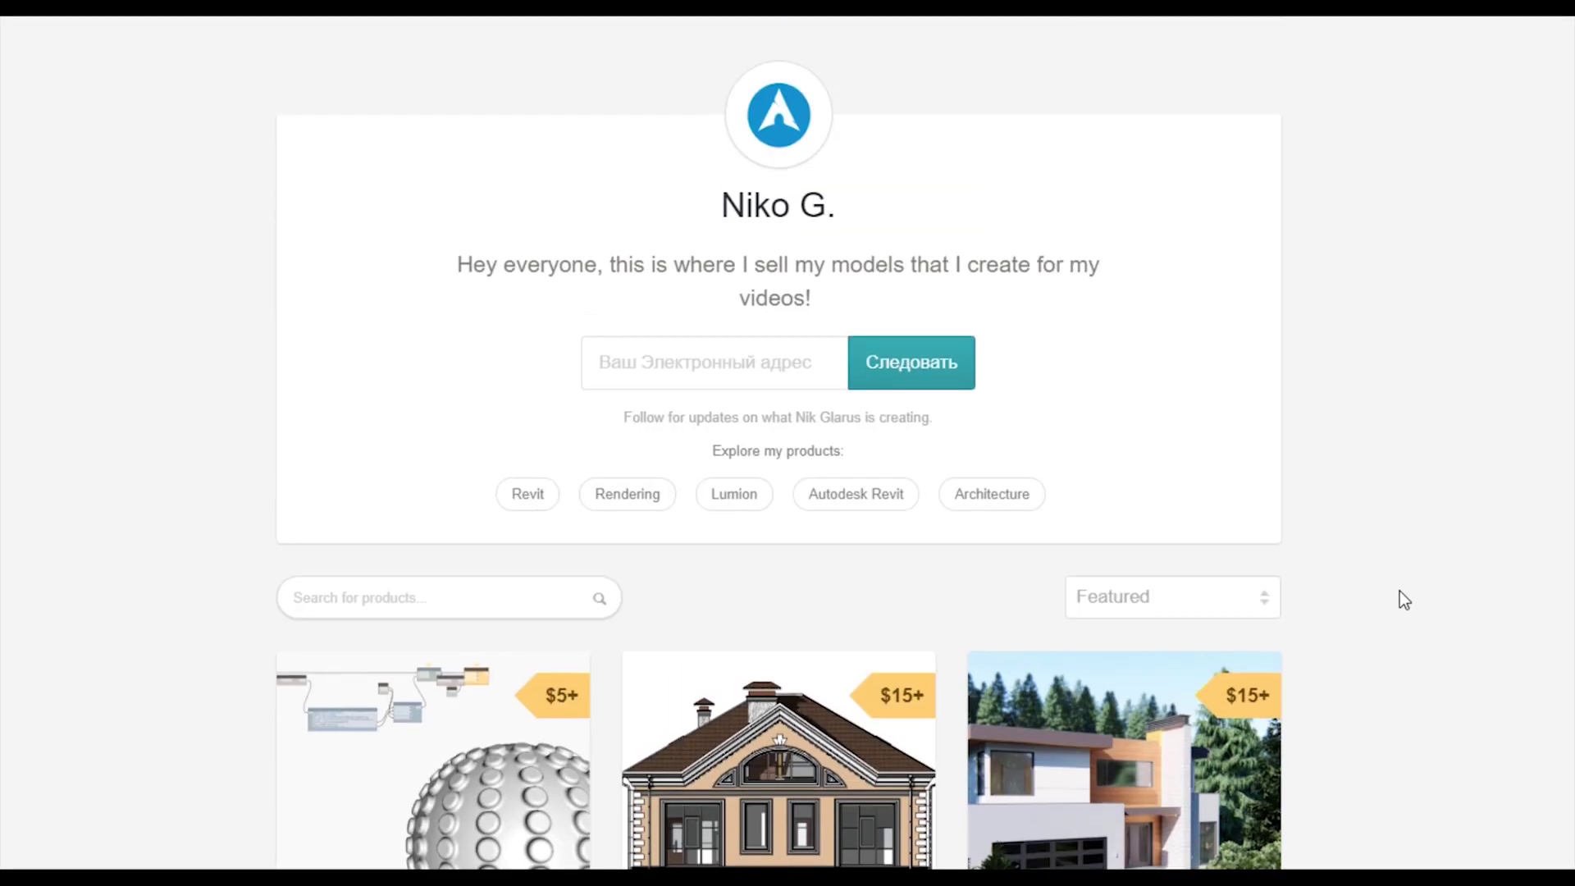
{"action": "scroll", "coordinate": [1392, 596], "scroll_direction": "down", "scroll_amount": 4}
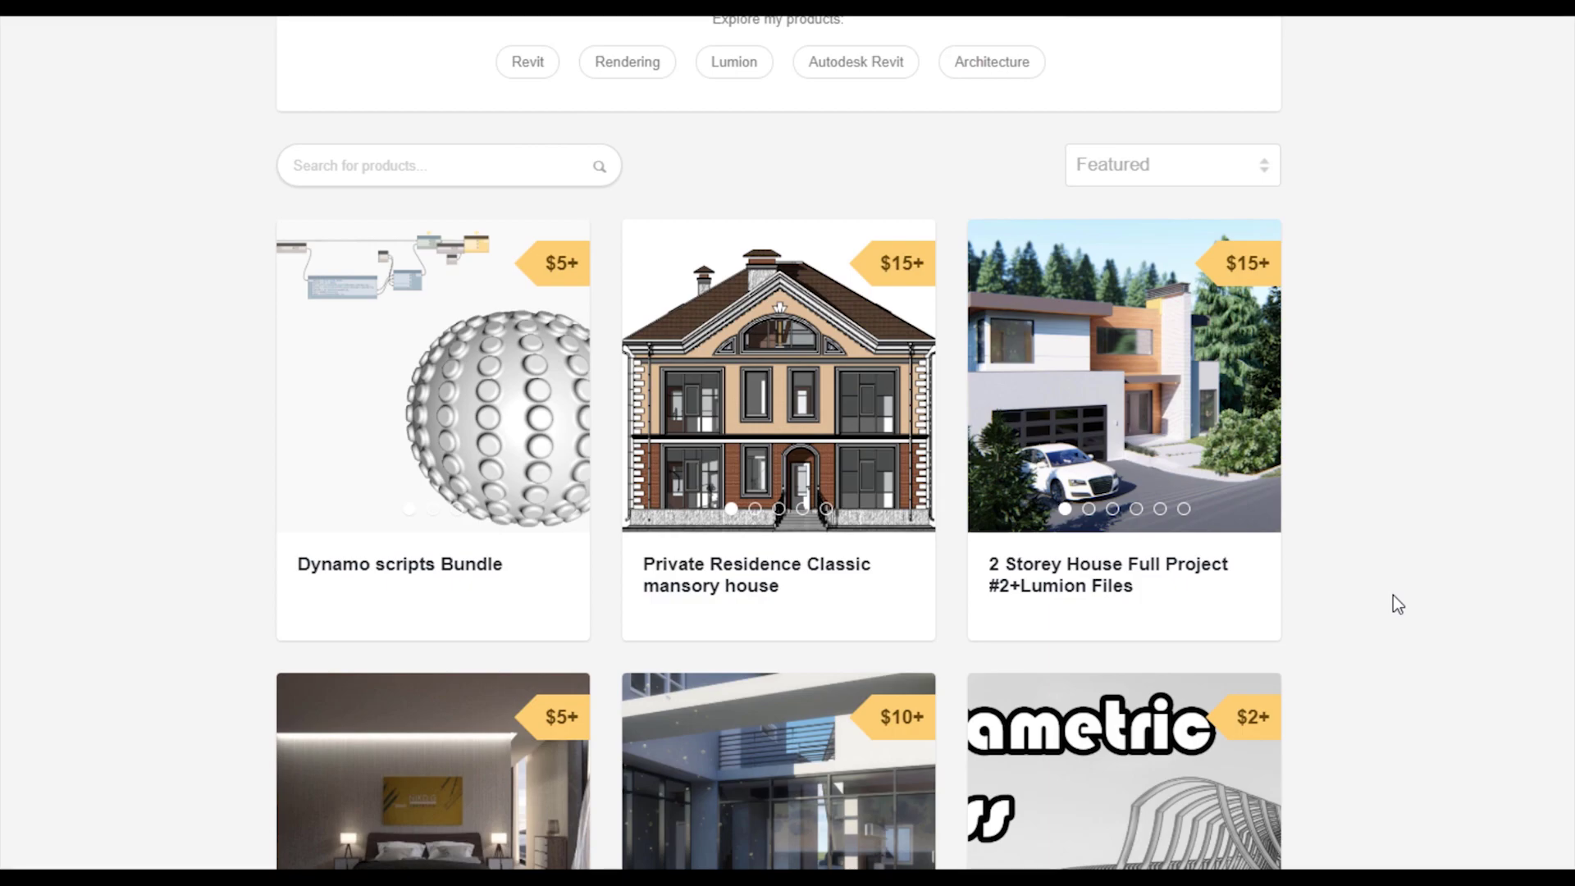
{"action": "scroll", "coordinate": [1390, 596], "scroll_direction": "down", "scroll_amount": 2}
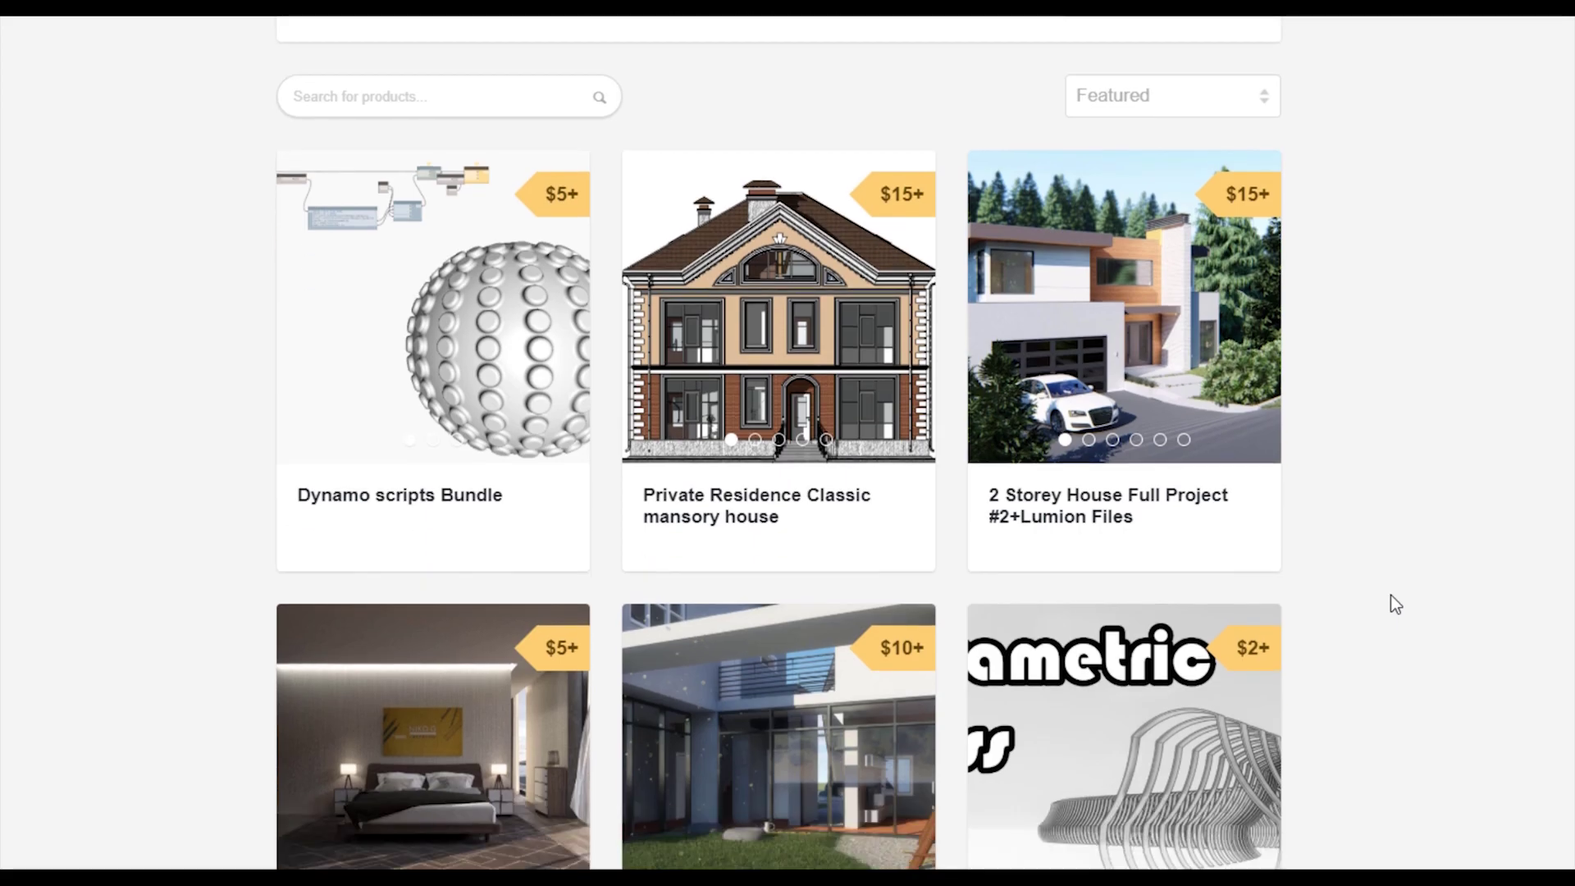